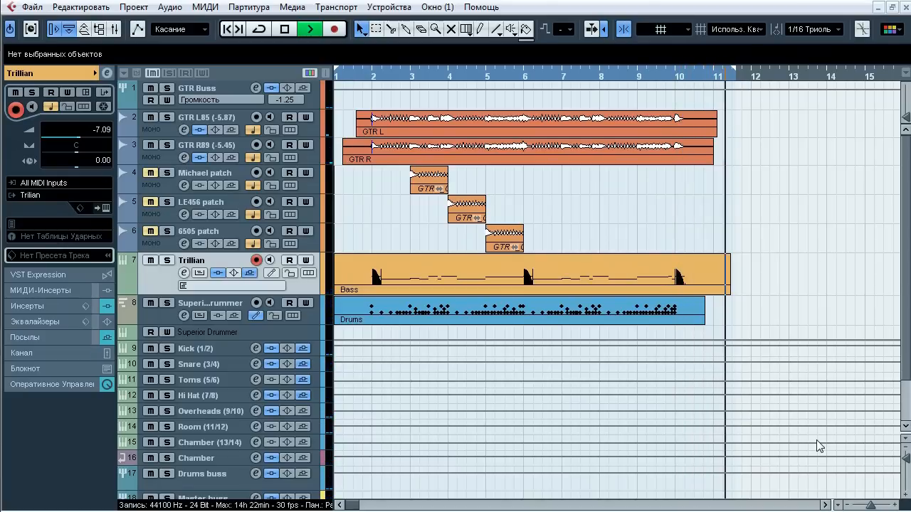
Step: Play the looped section from bar 2 and compare the full mix with the soloed GTR Buss
key(space)
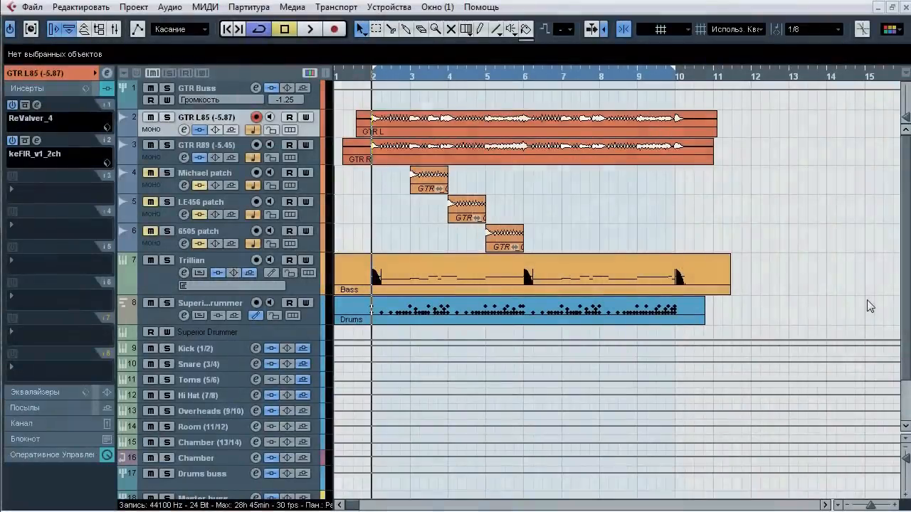
key(space)
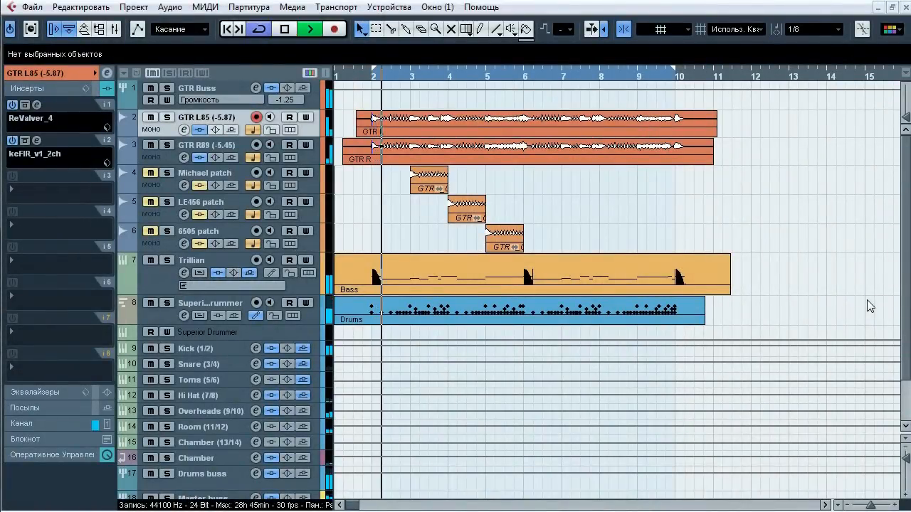
click(168, 89)
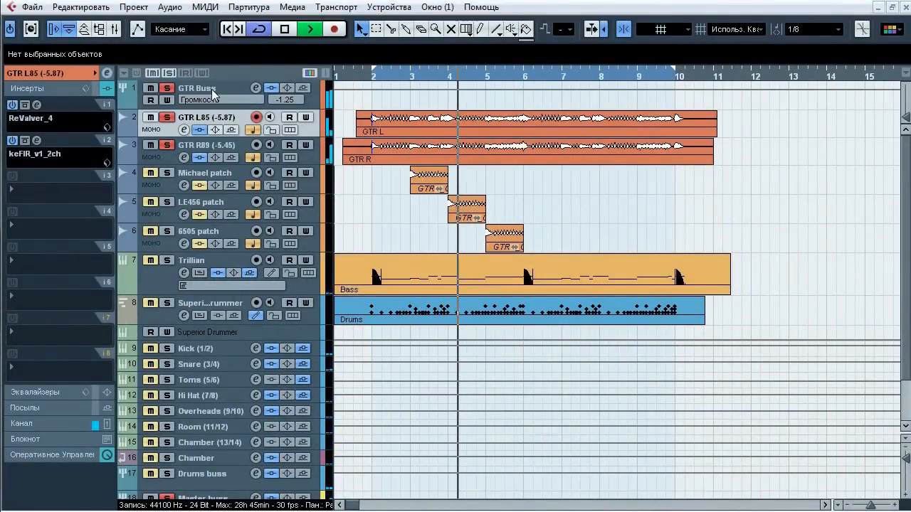
click(170, 89)
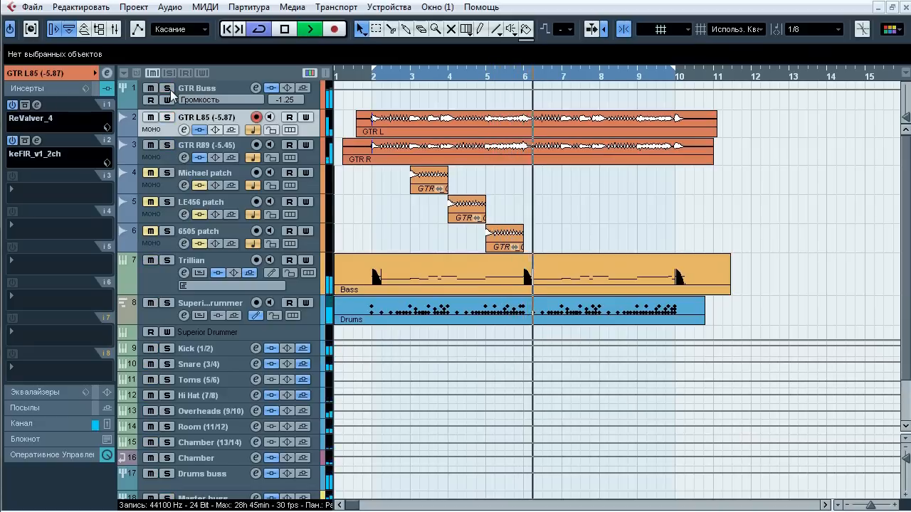
click(170, 89)
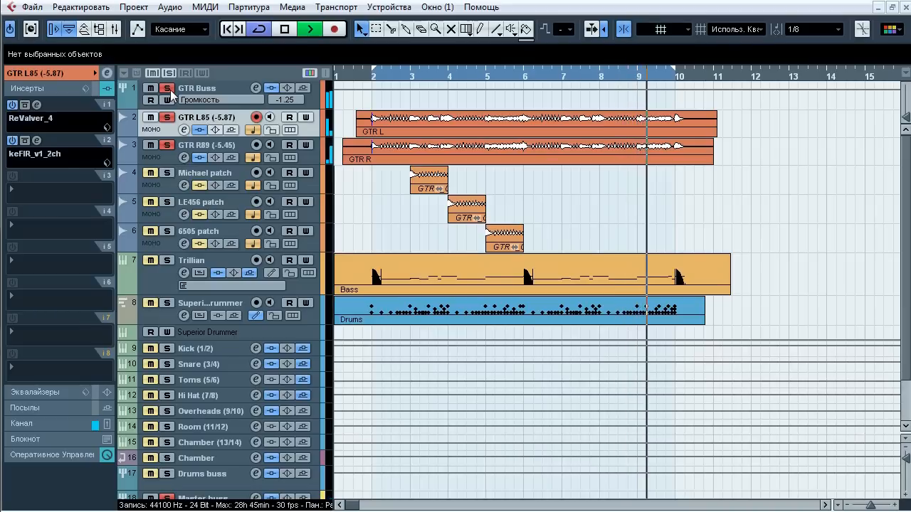
click(170, 90)
key(space)
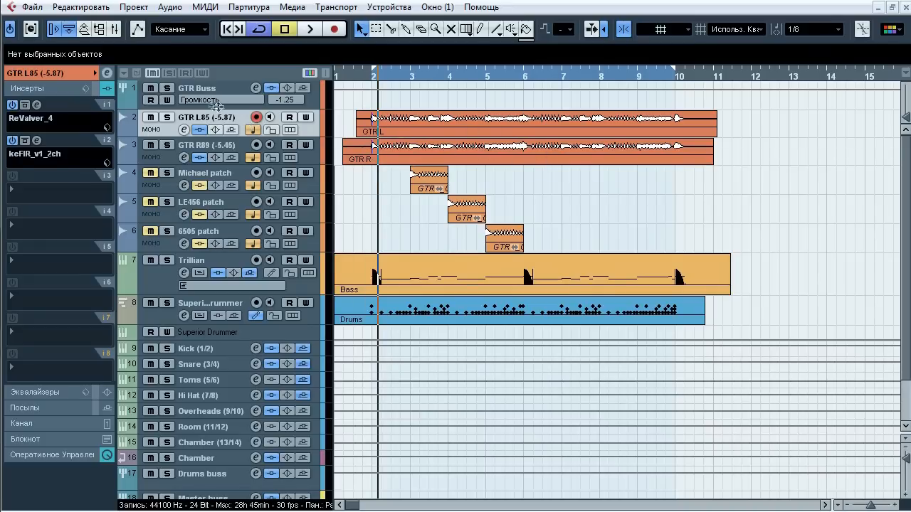
Step: Review the insert chains of the GTR R89 and GTR L85 guitar tracks
click(72, 74)
click(246, 149)
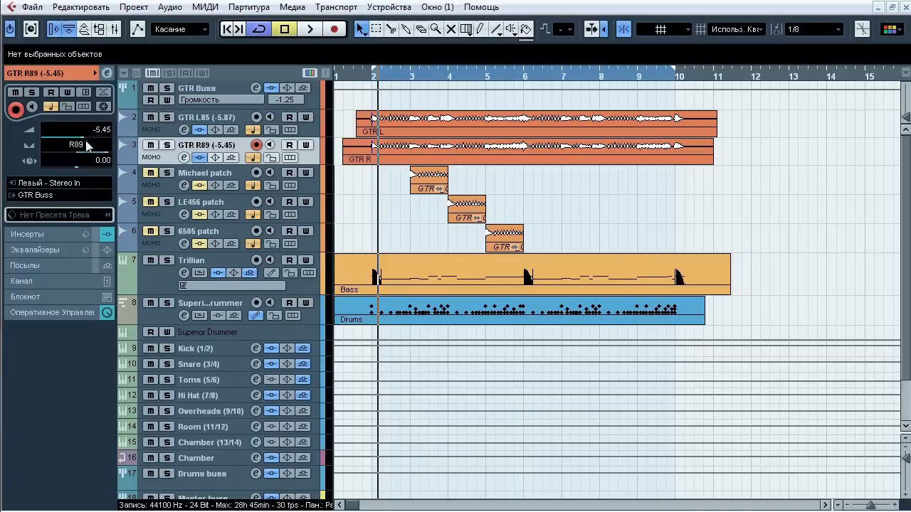
click(52, 234)
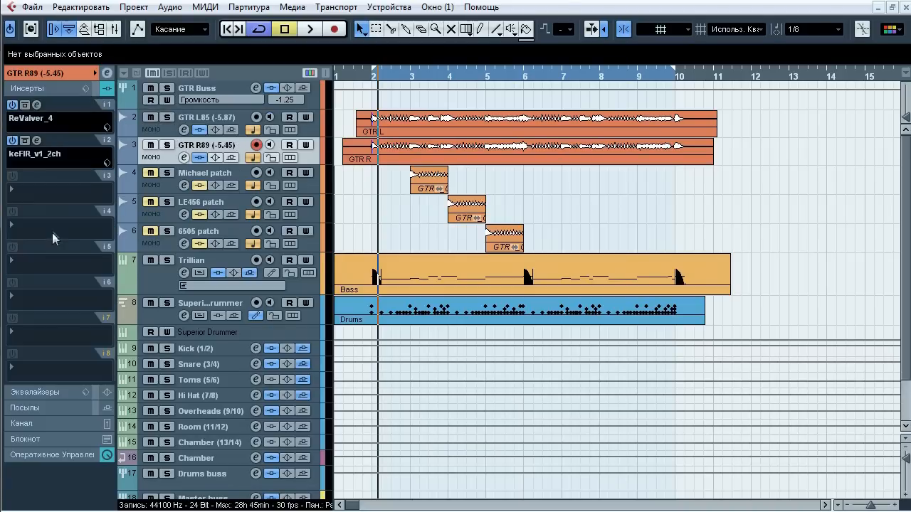
click(217, 121)
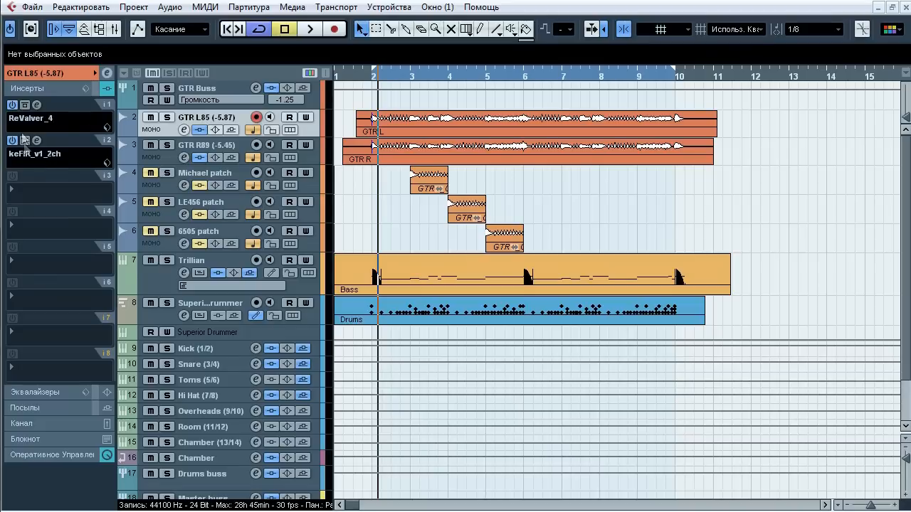
Step: Solo the GTR L85 track and audition it in the loop
click(167, 117)
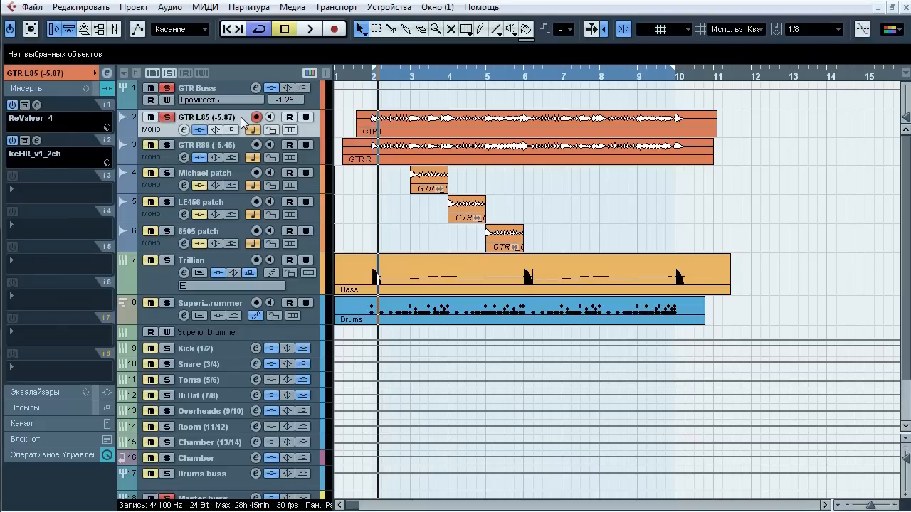
key(space)
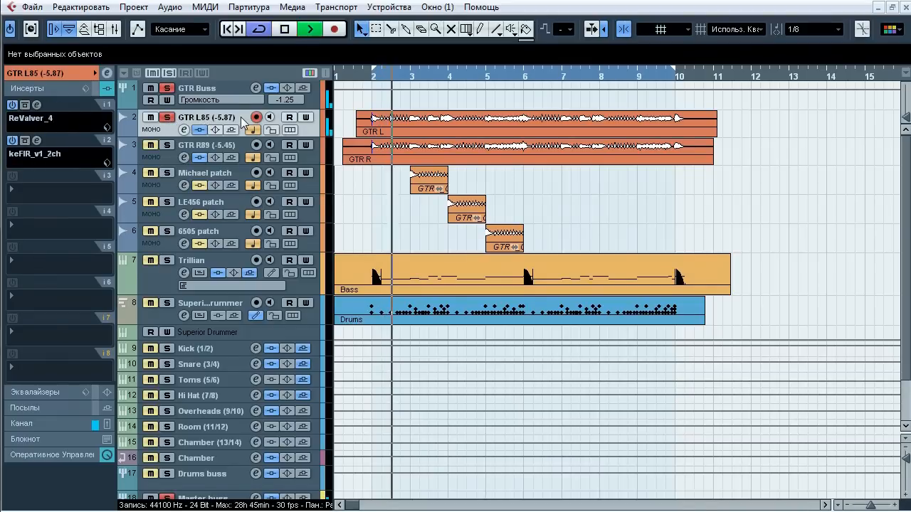
click(200, 130)
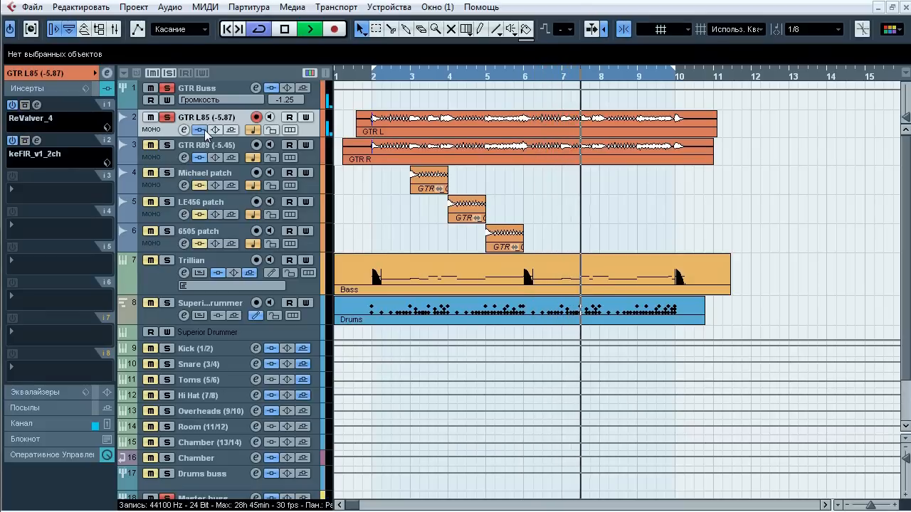
key(space)
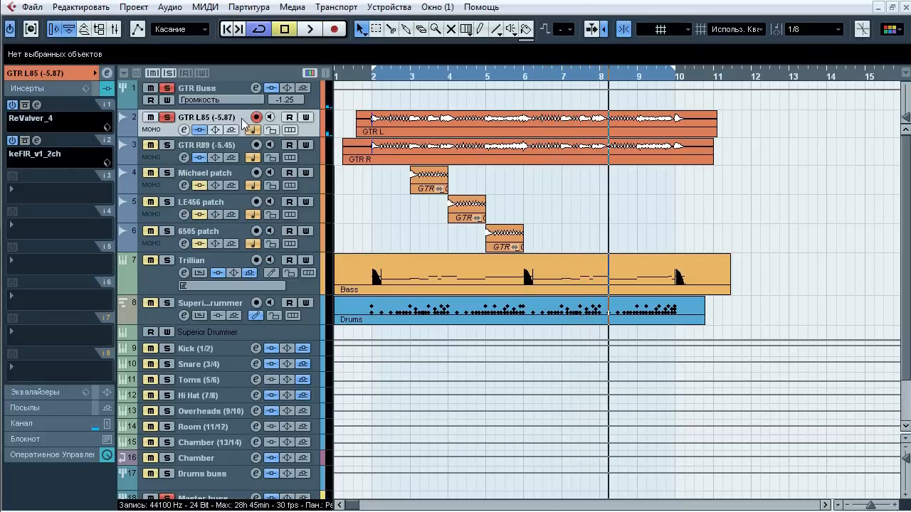
Step: Open the ReValver_4 insert on GTR L85 and compare the guitar sound with the plug-in bypassed and active during playback
click(37, 105)
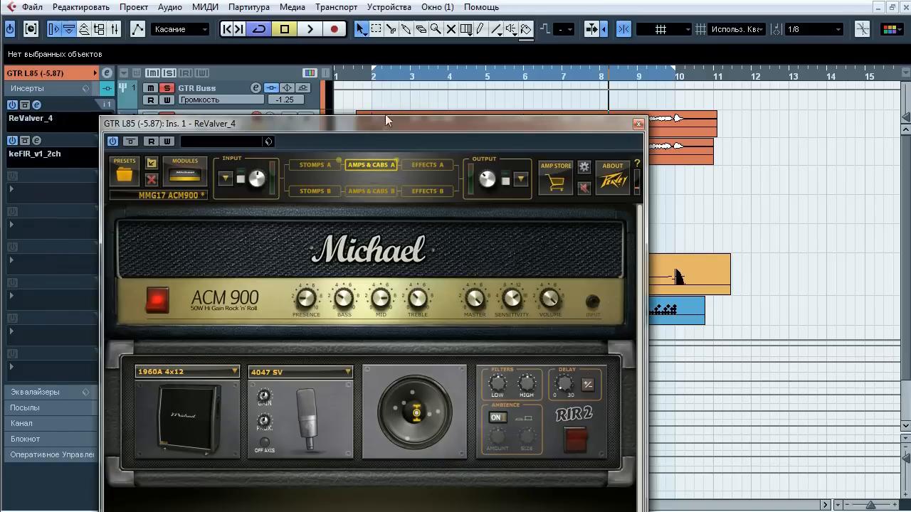
drag(408, 94, 456, 57)
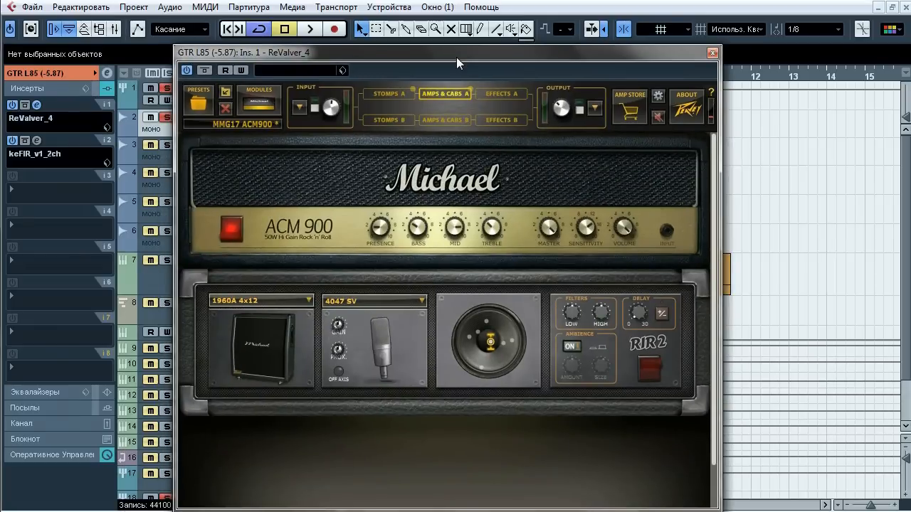
key(space)
click(208, 71)
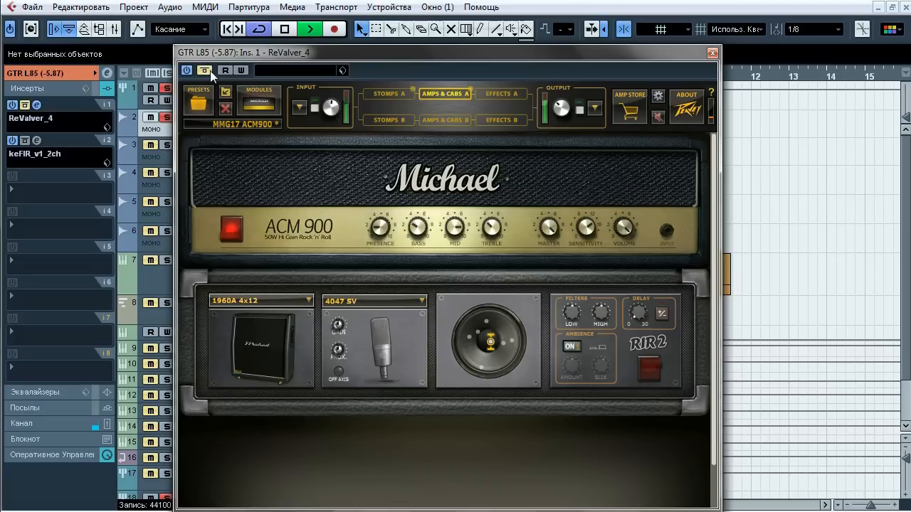
click(210, 71)
key(space)
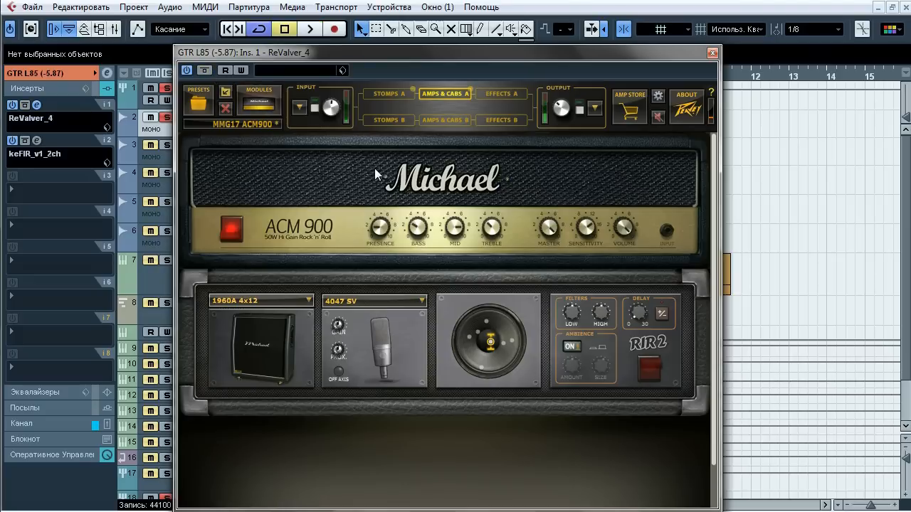
Step: Inspect the pickup RMS level and noise gate threshold in ReValver's Input Mixer, and close the mixer
click(300, 107)
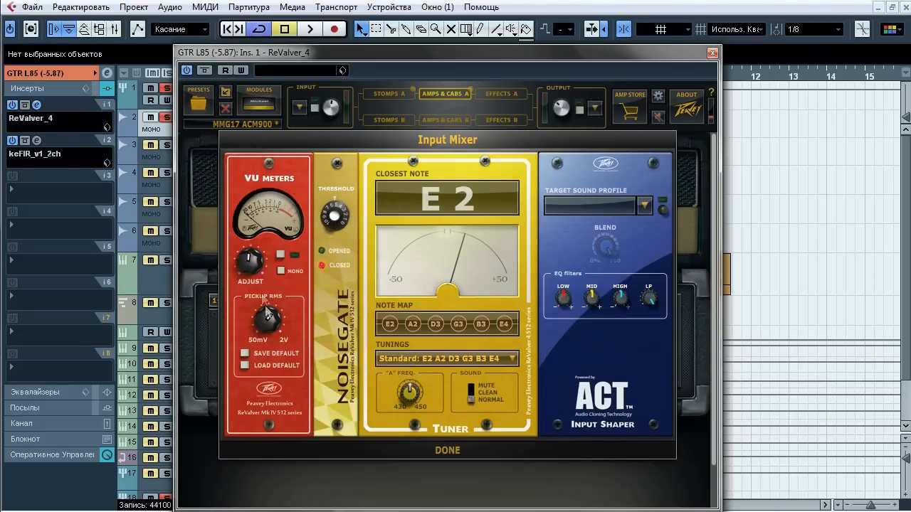
mouse_move(275, 328)
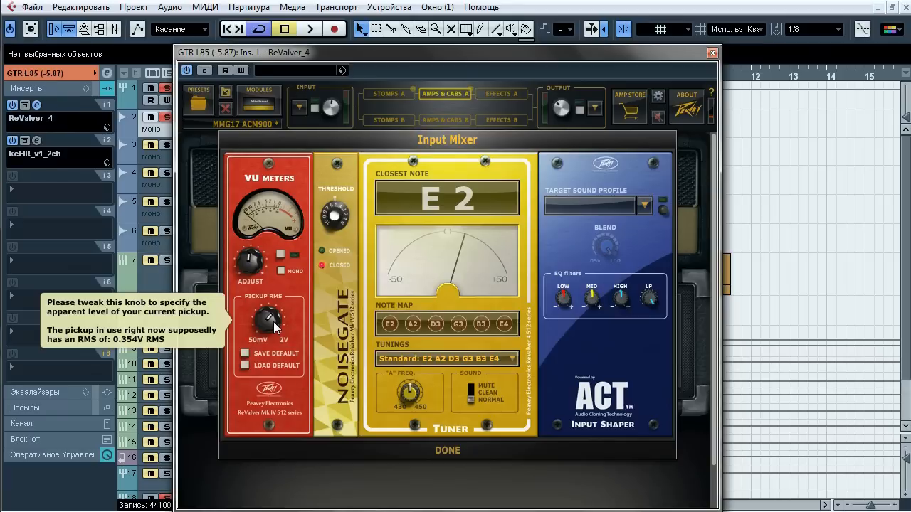
mouse_move(335, 218)
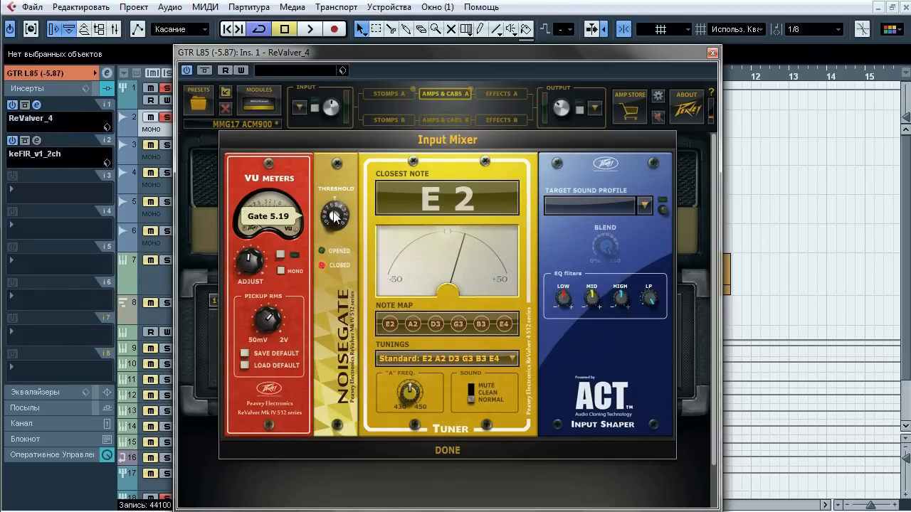
click(462, 451)
Step: Compare the guitar sound with the Greener overdrive pedal in Stomps A switched off and on during playback
click(397, 95)
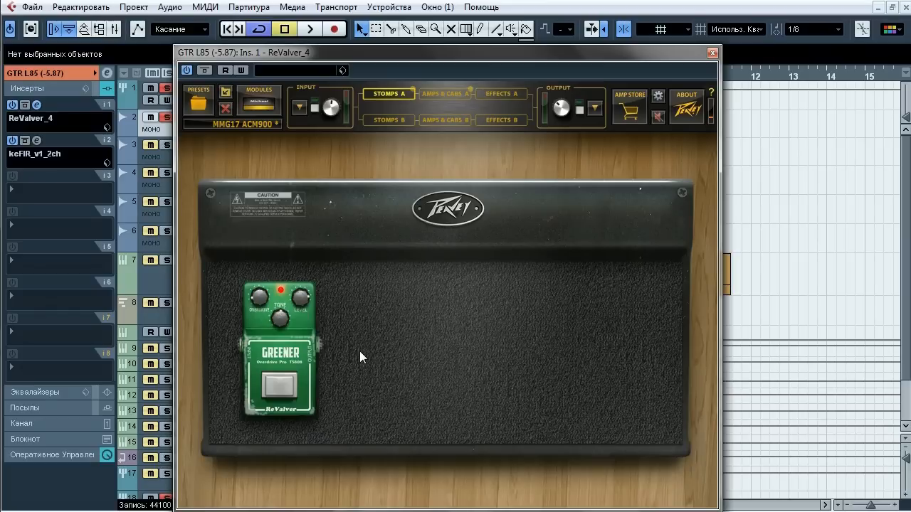
key(space)
click(273, 387)
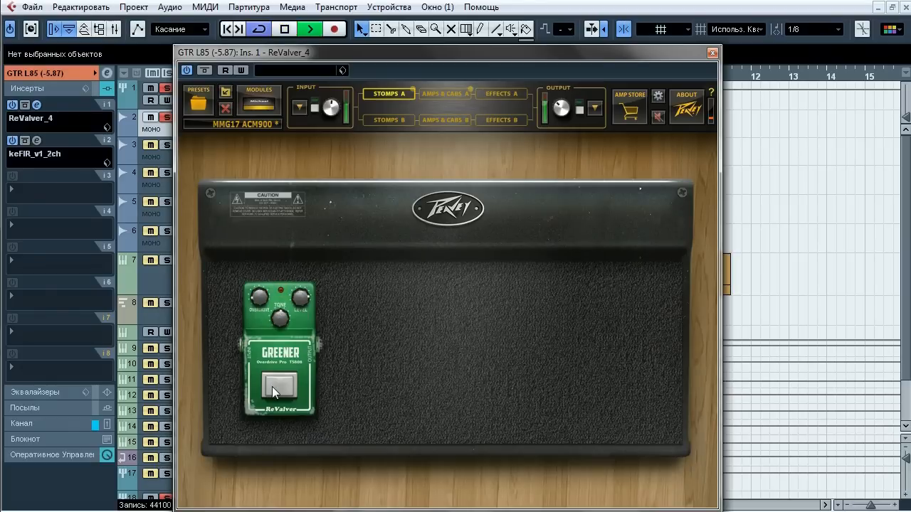
click(272, 387)
click(272, 386)
click(272, 386)
click(272, 386)
click(272, 387)
key(space)
Step: Return to Amps & Cabs A and check the Sensitivity, Master and Volume settings of the ACM 900 amp
click(442, 92)
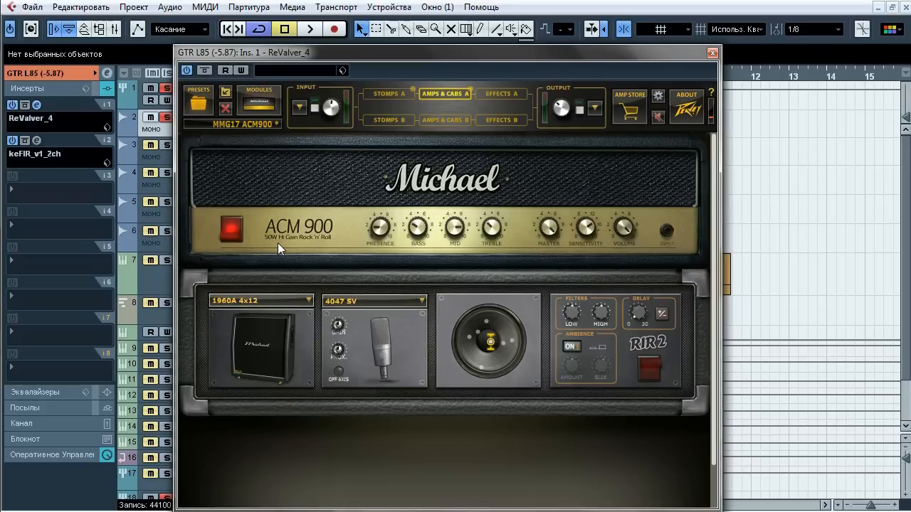
mouse_move(590, 232)
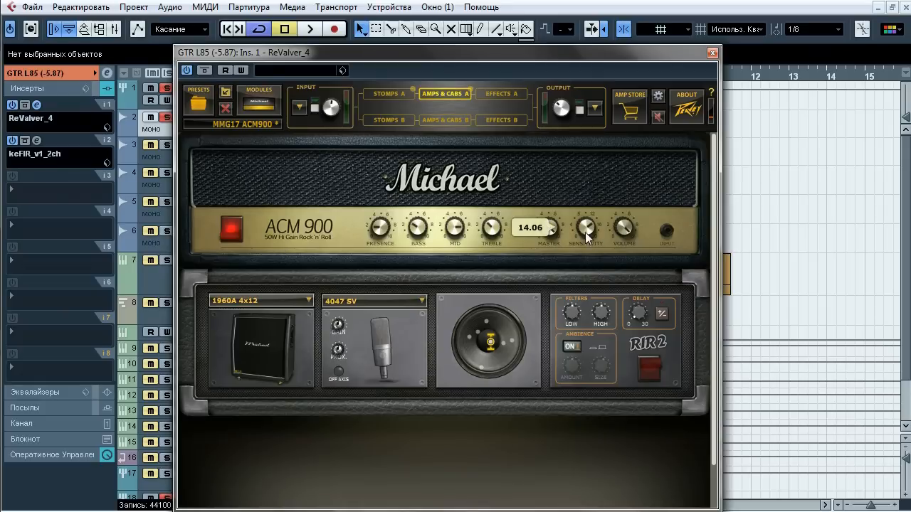
mouse_move(554, 228)
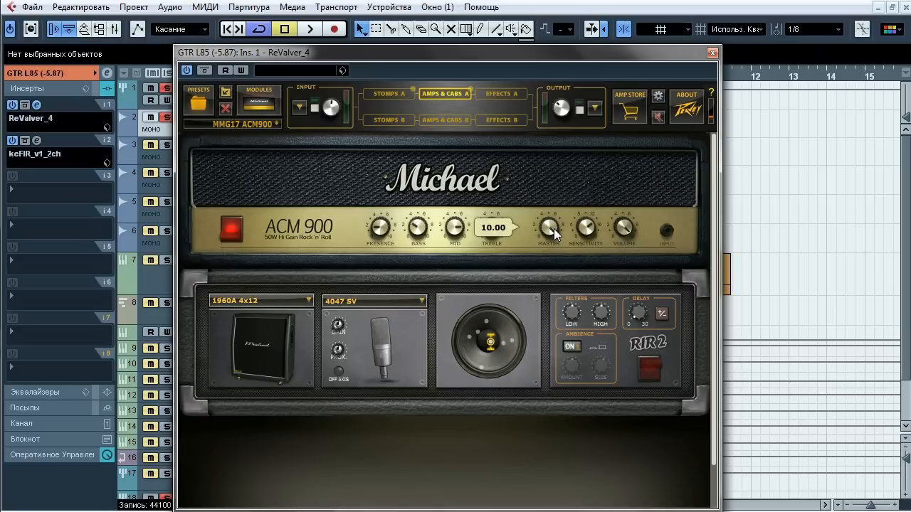
mouse_move(622, 230)
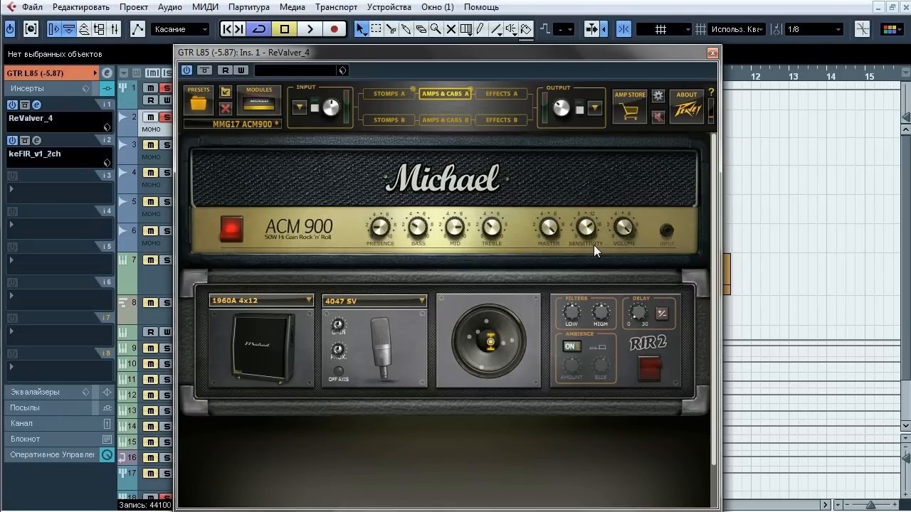
Step: Try different Master, Volume and Sensitivity settings on the ACM 900 amp during playback
drag(560, 57, 584, 28)
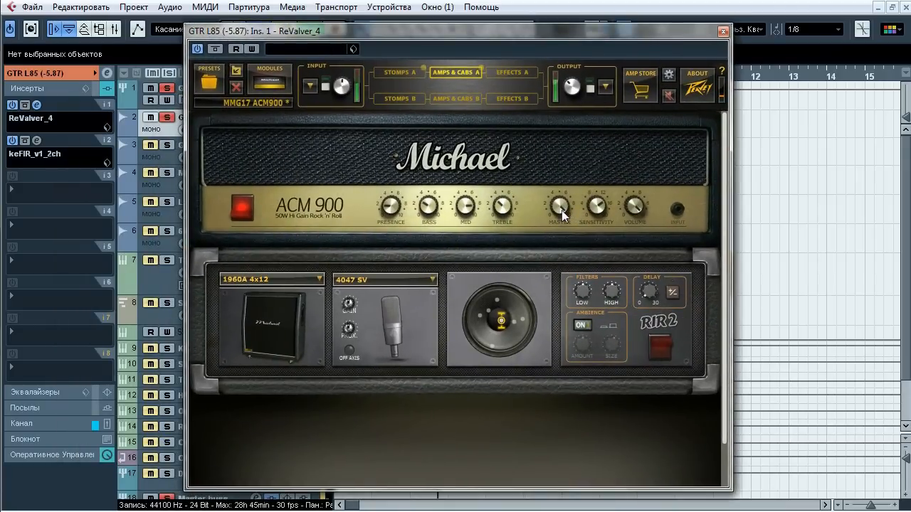
mouse_move(560, 208)
drag(559, 208, 561, 187)
drag(634, 207, 635, 266)
drag(634, 266, 592, 208)
click(597, 206)
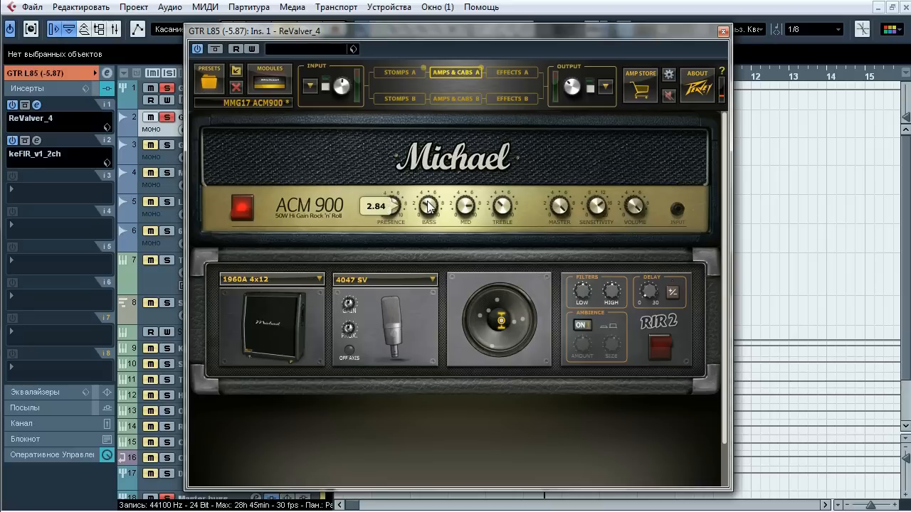
Step: View the ACM 900 amp's circuit on the module tweak page and close the page
right_click(379, 175)
click(417, 238)
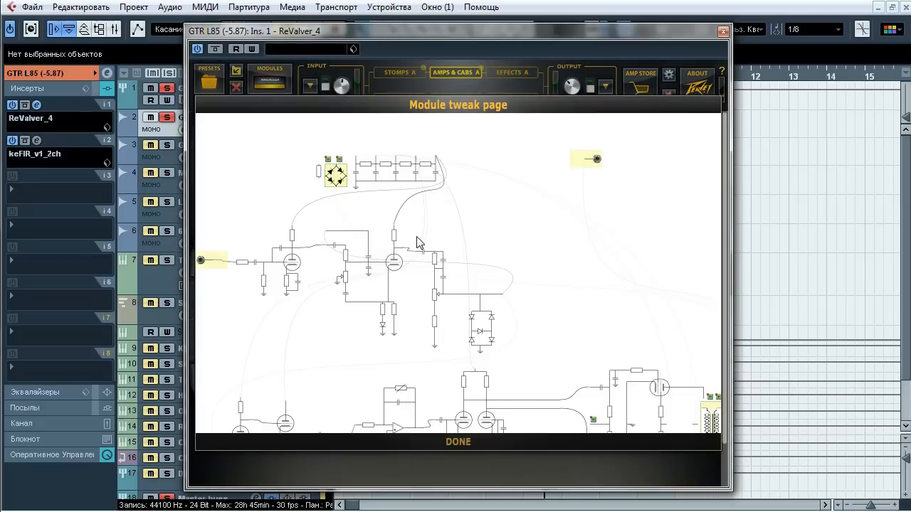
click(457, 442)
Step: View the Greener pedal's circuit schematic on its module tweak page and close the page
click(399, 71)
right_click(302, 335)
click(345, 183)
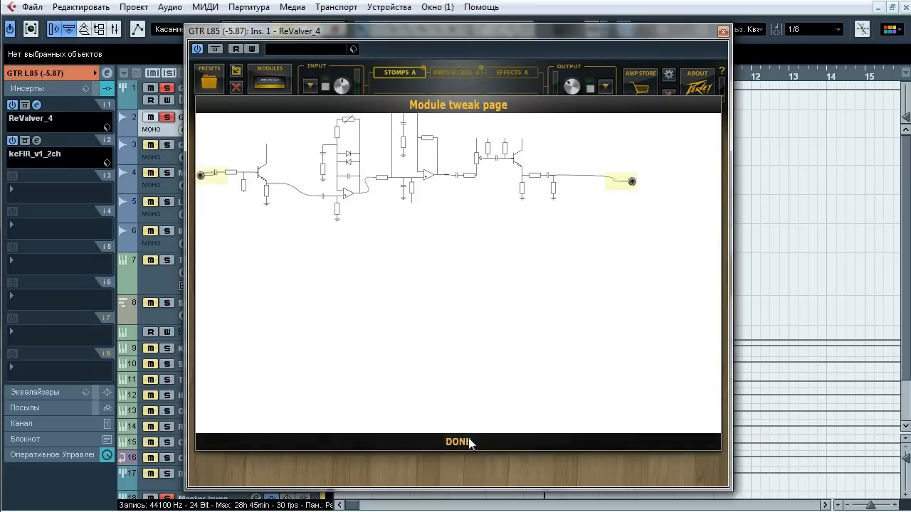
click(468, 438)
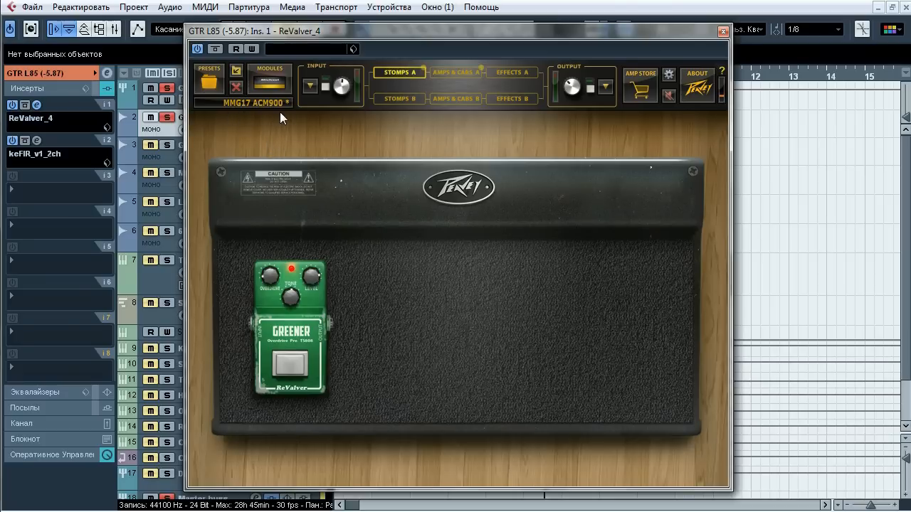
Step: Browse the saved module presets for the Greener pedal without loading any
right_click(306, 320)
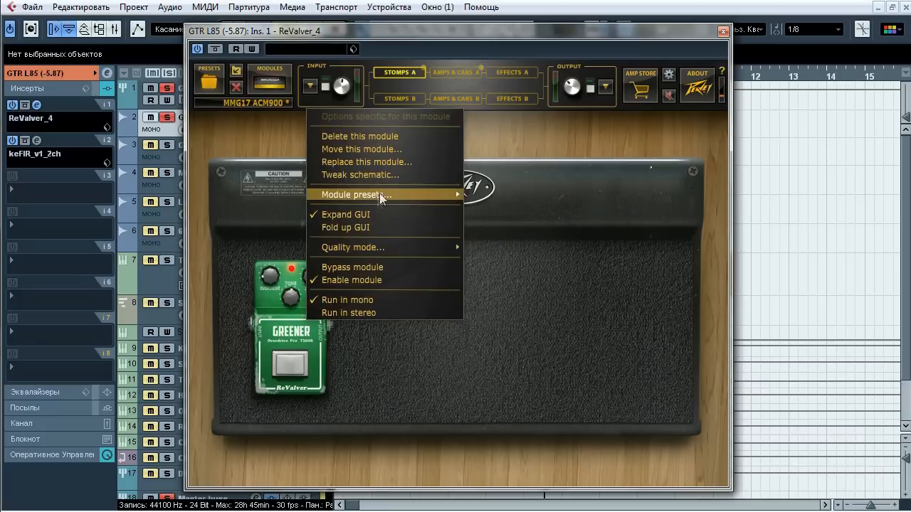
mouse_move(380, 192)
click(489, 197)
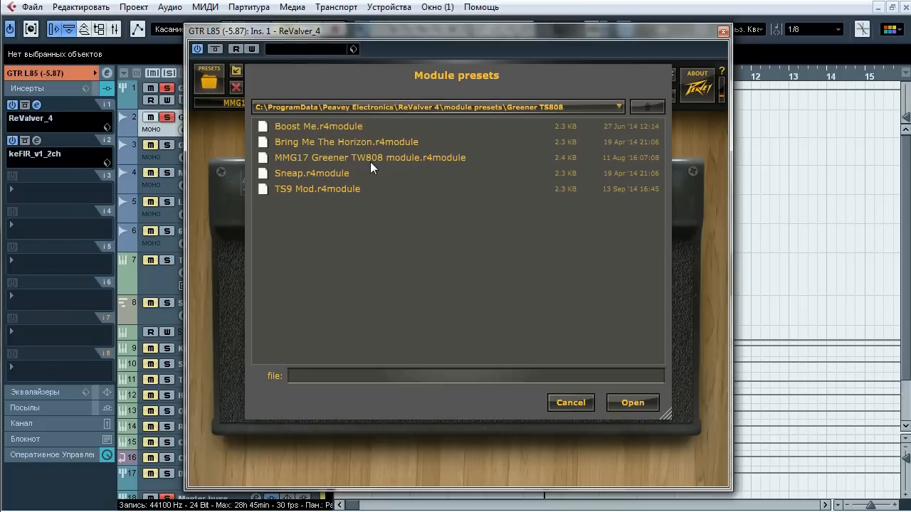
click(566, 401)
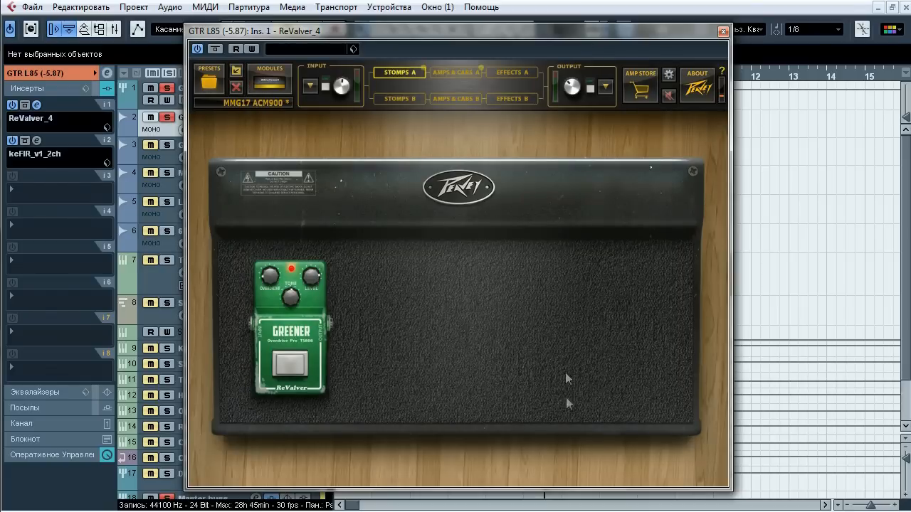
Step: Examine the Output Mixer and the Effects A rack in the GTR L85 ReValver, and close the plug-in window
click(605, 87)
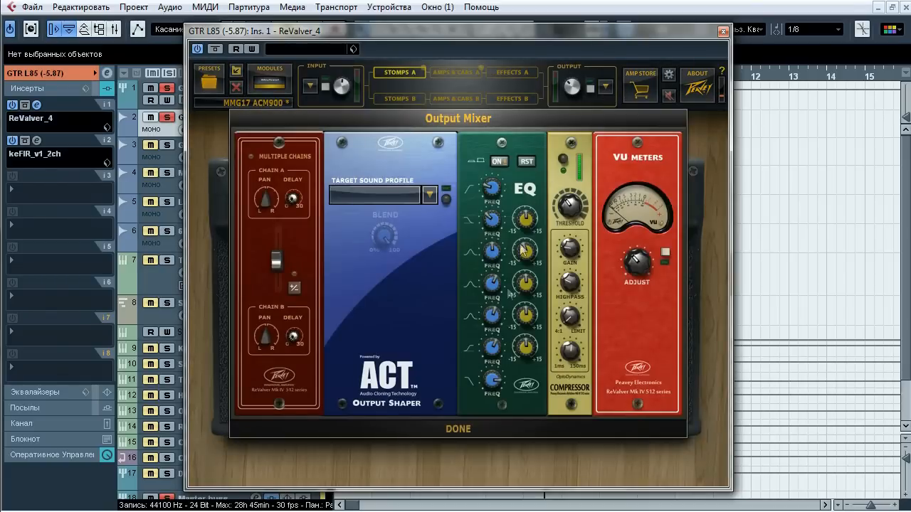
click(605, 87)
click(508, 71)
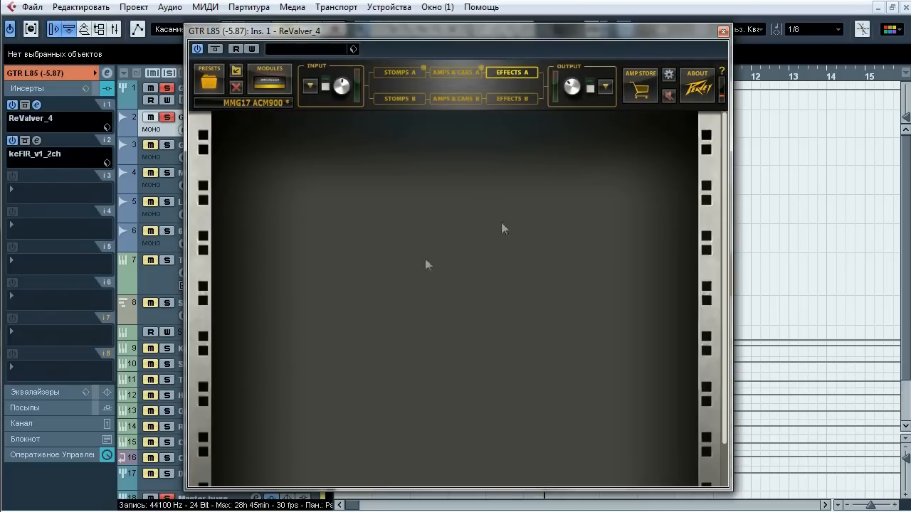
click(605, 89)
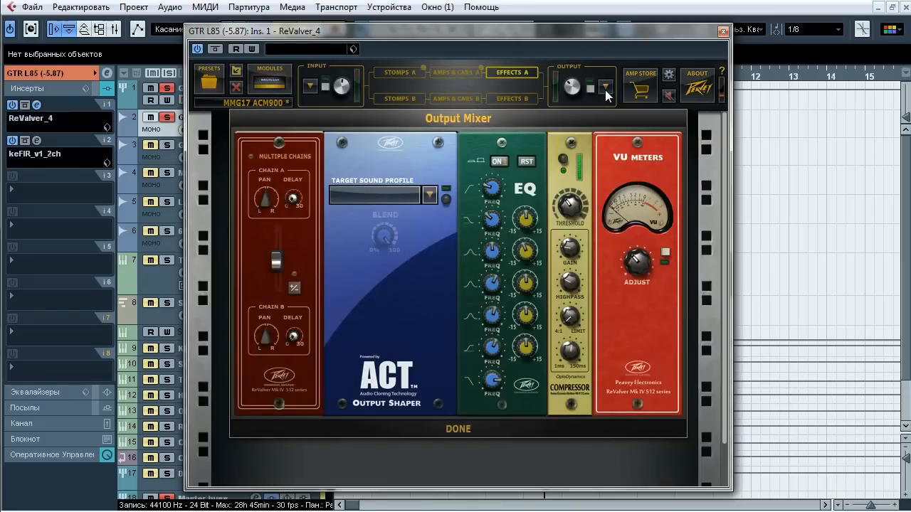
click(563, 161)
mouse_move(638, 265)
click(468, 433)
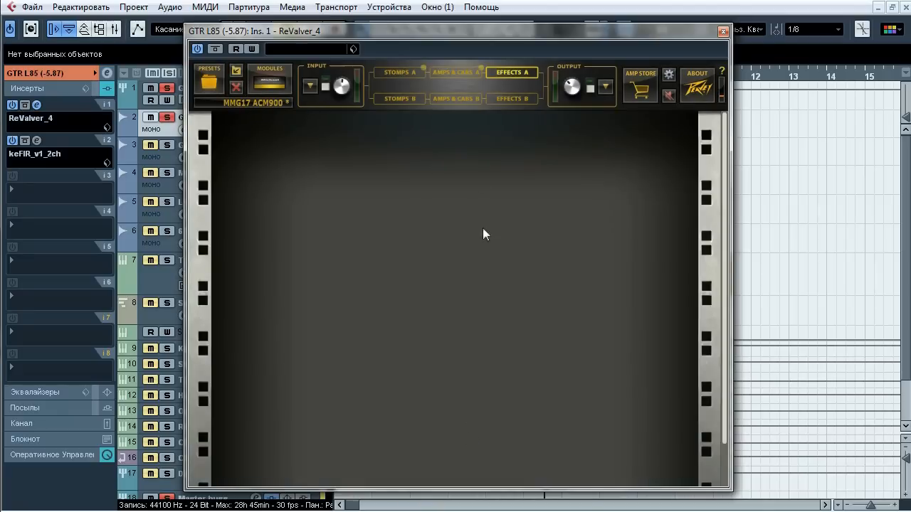
click(462, 73)
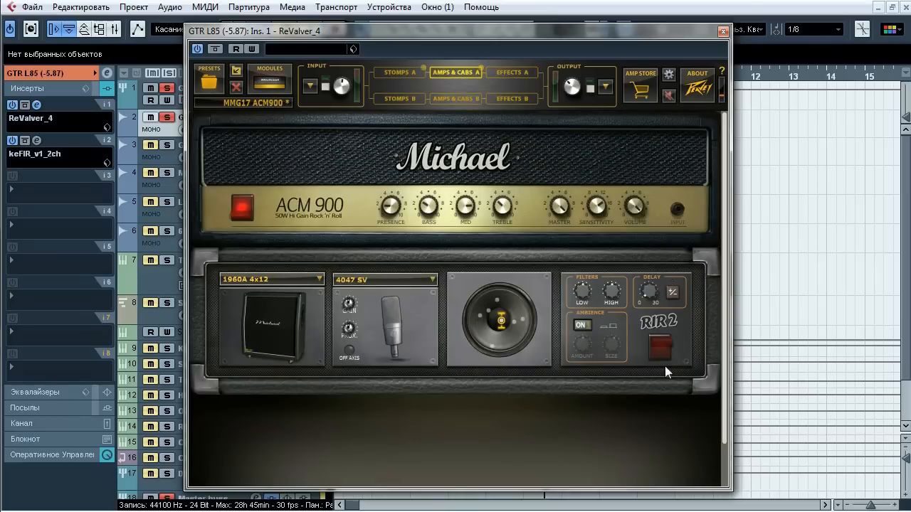
click(723, 32)
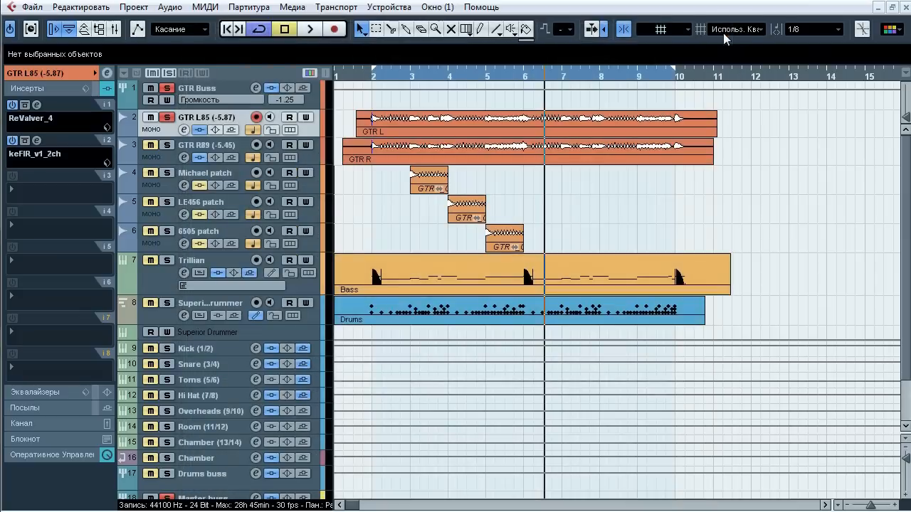
Step: Compare the GTR L85 sound with the keFIR impulse loader active and bypassed during playback, and close keFIR
click(37, 140)
drag(313, 159, 336, 143)
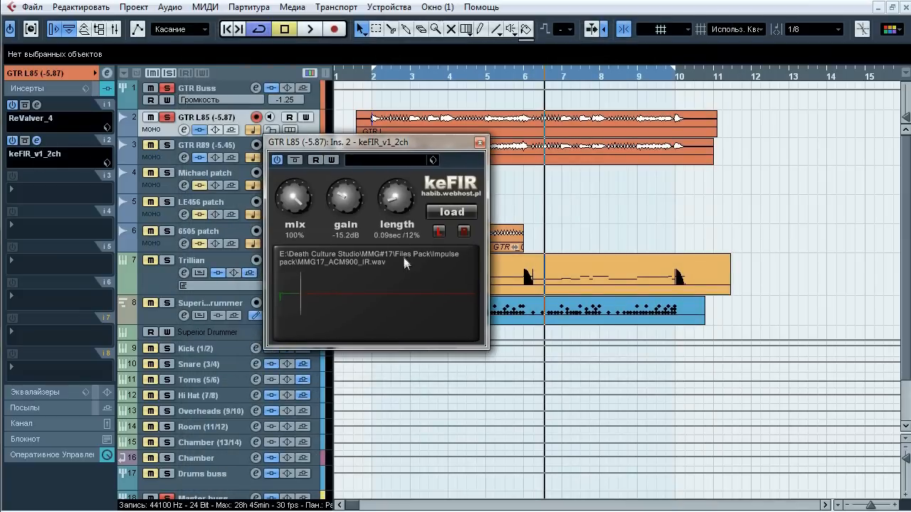
key(space)
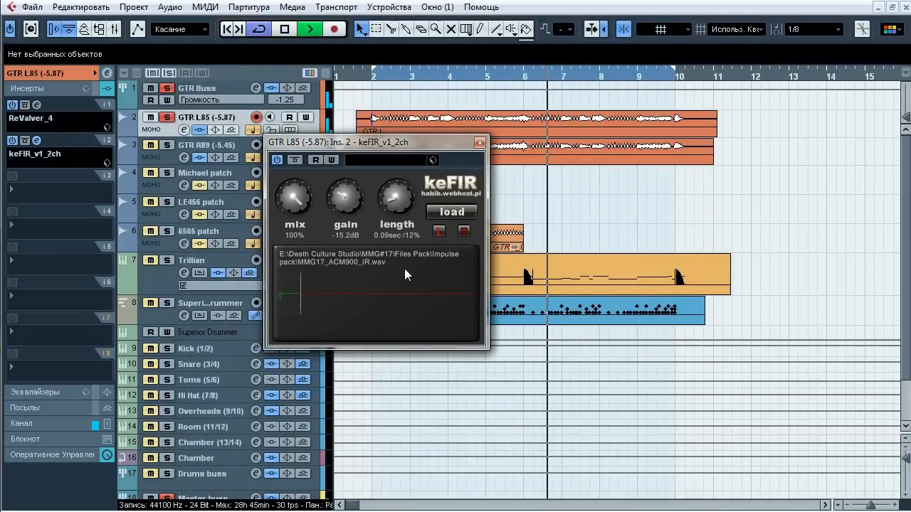
click(298, 163)
click(298, 163)
click(298, 163)
click(299, 163)
click(298, 163)
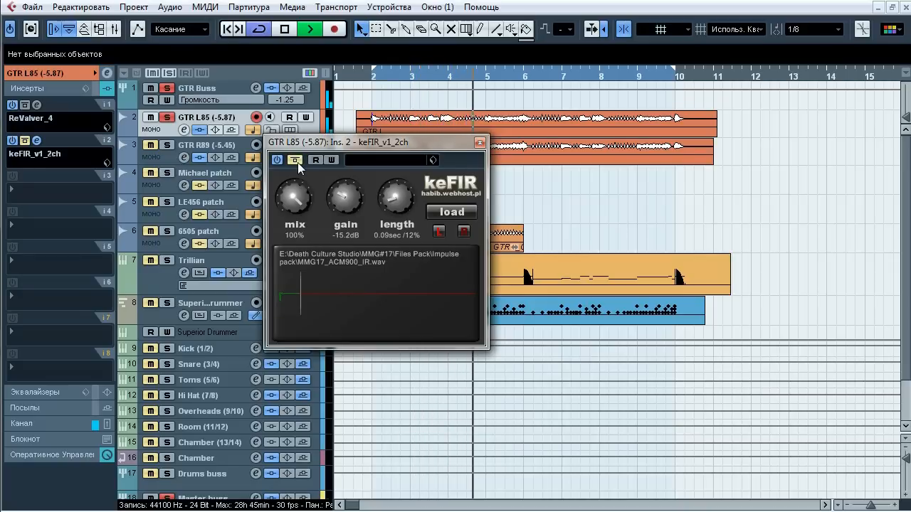
key(space)
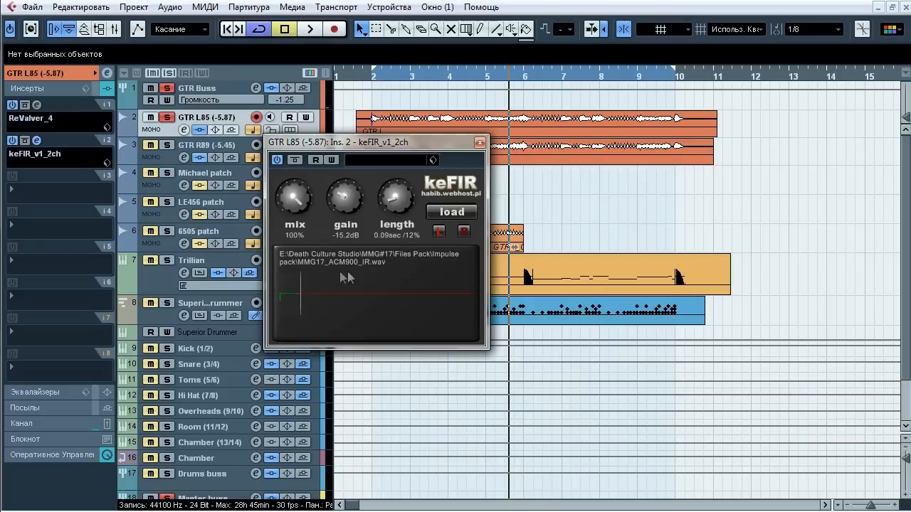
click(480, 143)
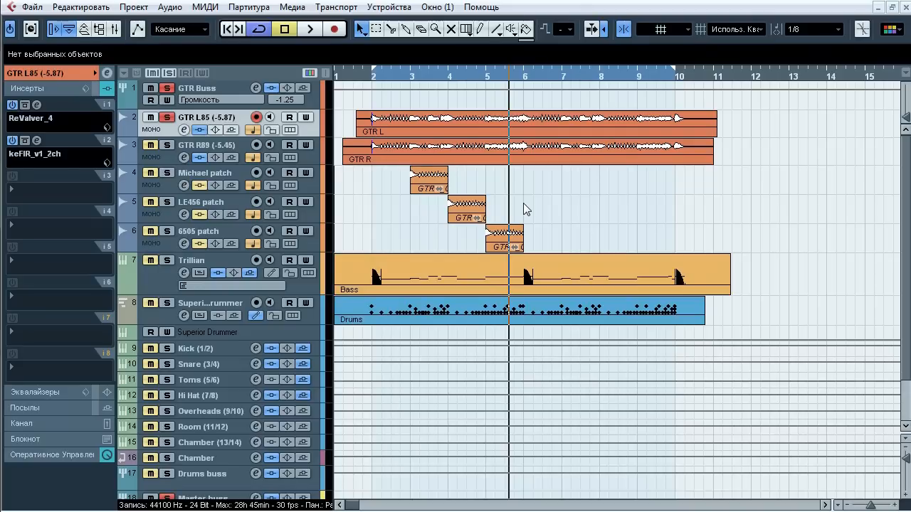
Step: Clear the existing solos and solo only the Michael patch, LE456 patch and 6505 patch tracks
click(170, 74)
click(168, 173)
click(167, 202)
click(167, 232)
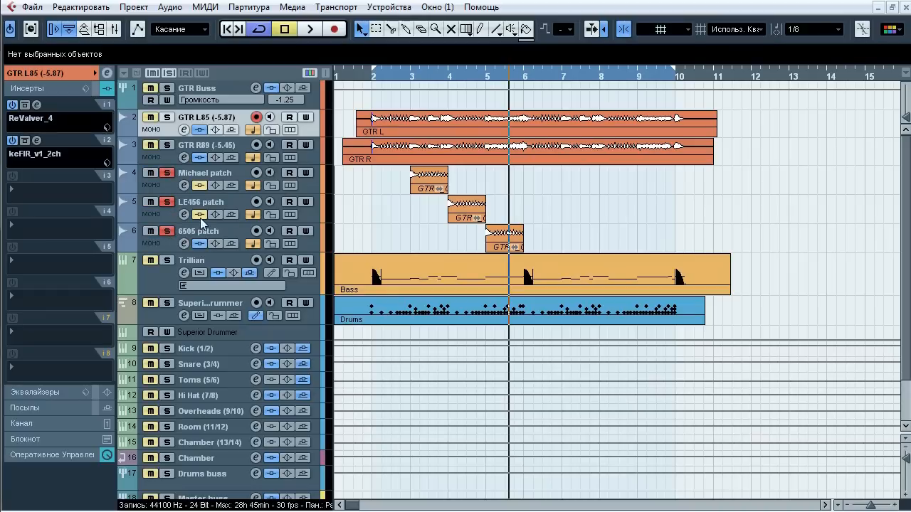
Step: Bypass the inserts on GTR L85 and GTR R89, and set the loop range from bar 3 to bar 6
click(200, 130)
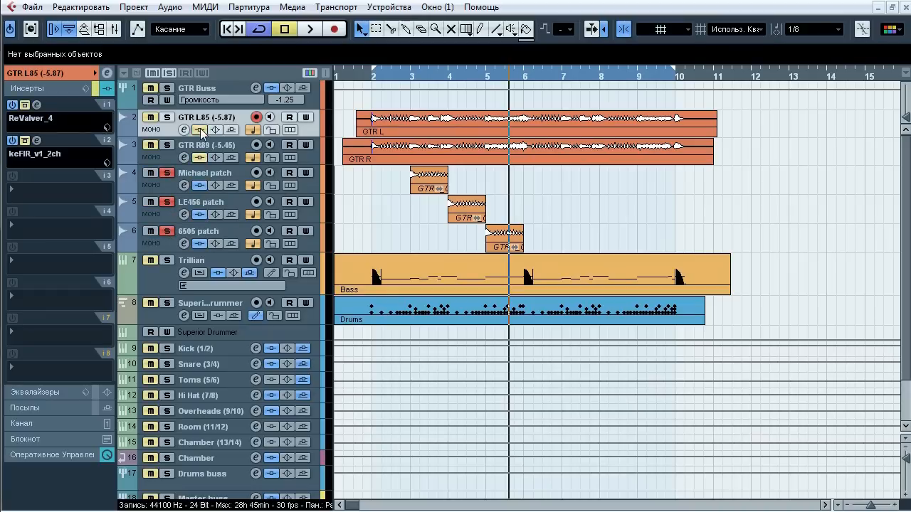
drag(374, 76, 412, 76)
drag(675, 76, 523, 76)
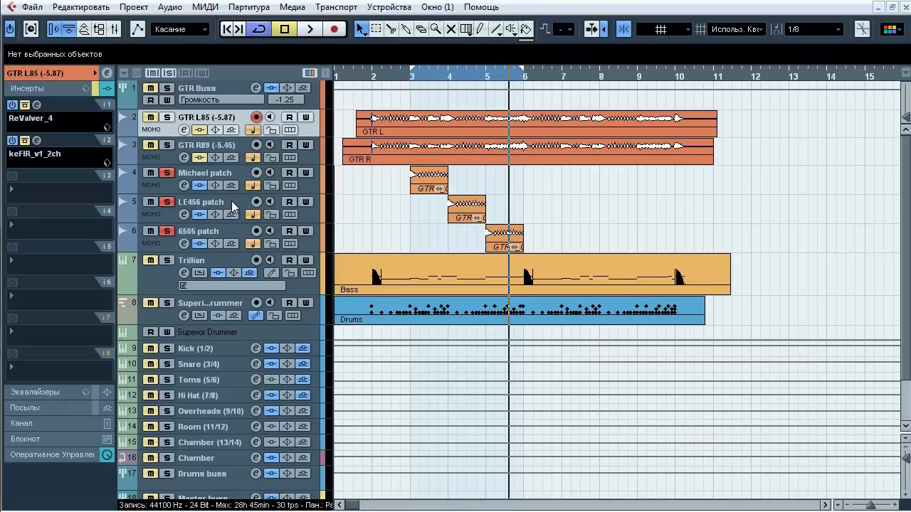
Step: Check the impulse files loaded in keFIR on the 6505 patch and LE456 patch tracks, and close both plug-in windows
click(225, 235)
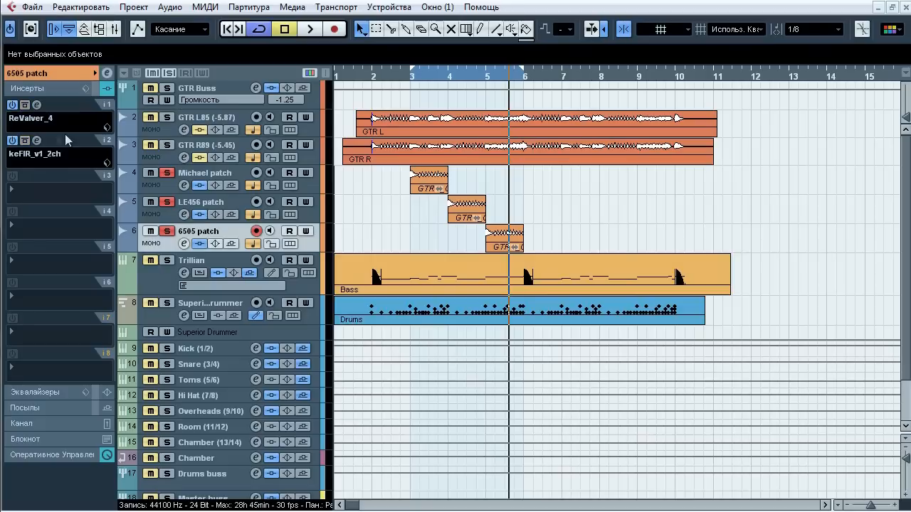
click(38, 141)
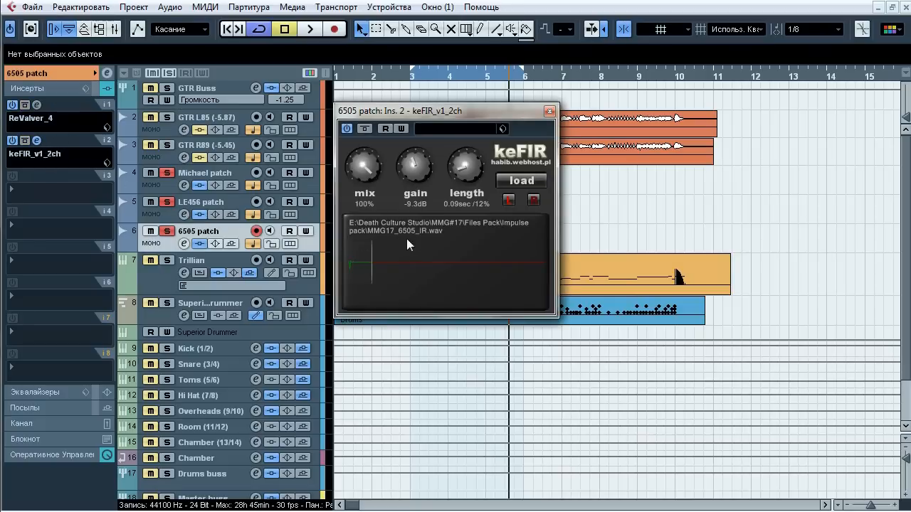
click(220, 204)
click(38, 176)
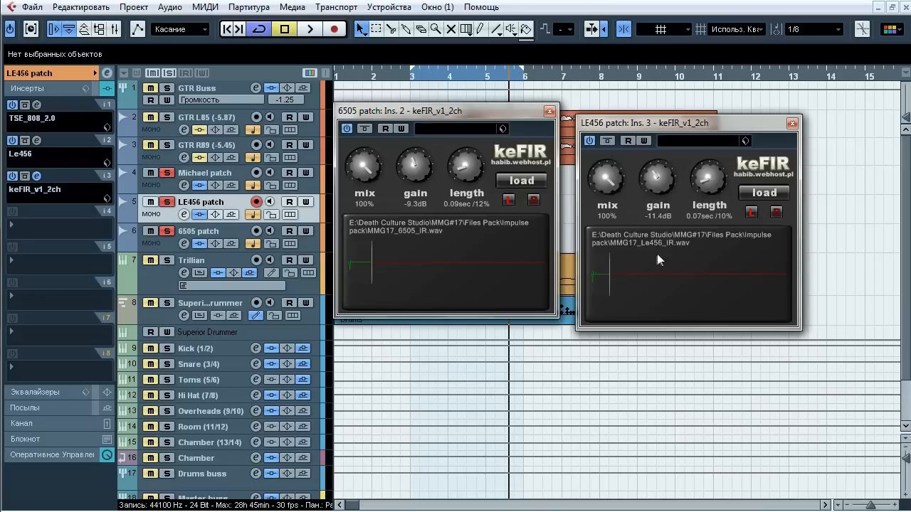
click(791, 123)
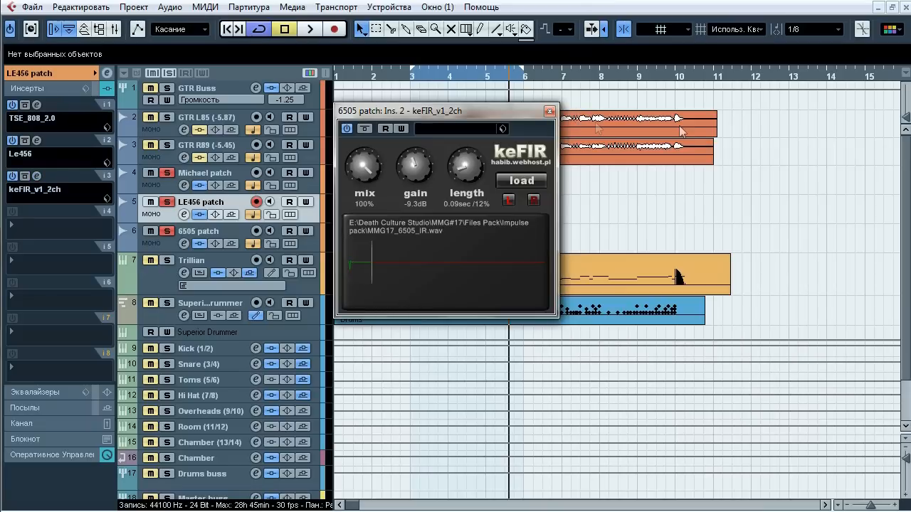
click(549, 113)
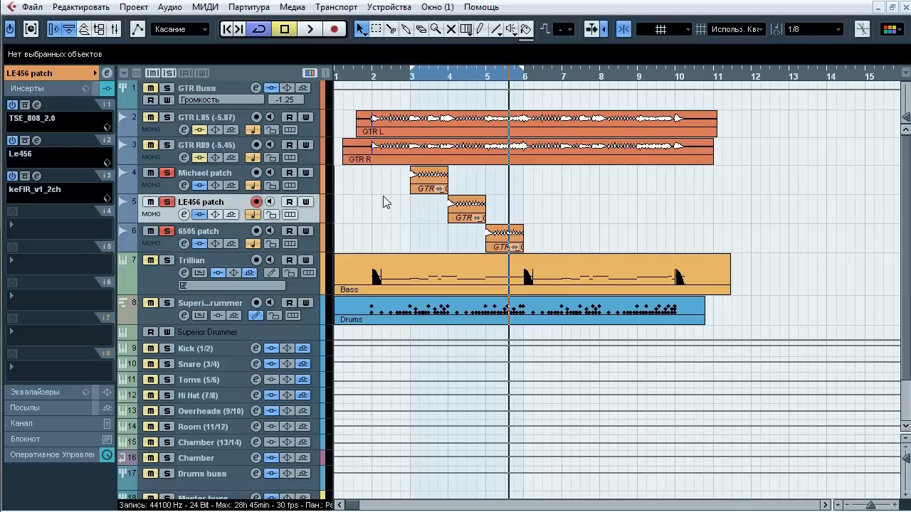
Step: Play the three soloed patch tracks from bar 3 through the end of the loop and stop playback
click(412, 78)
click(404, 75)
key(space)
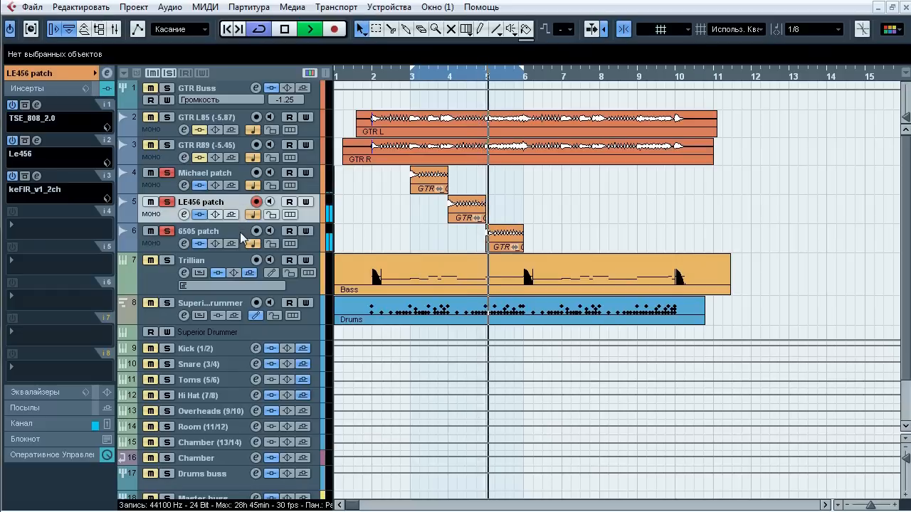
key(space)
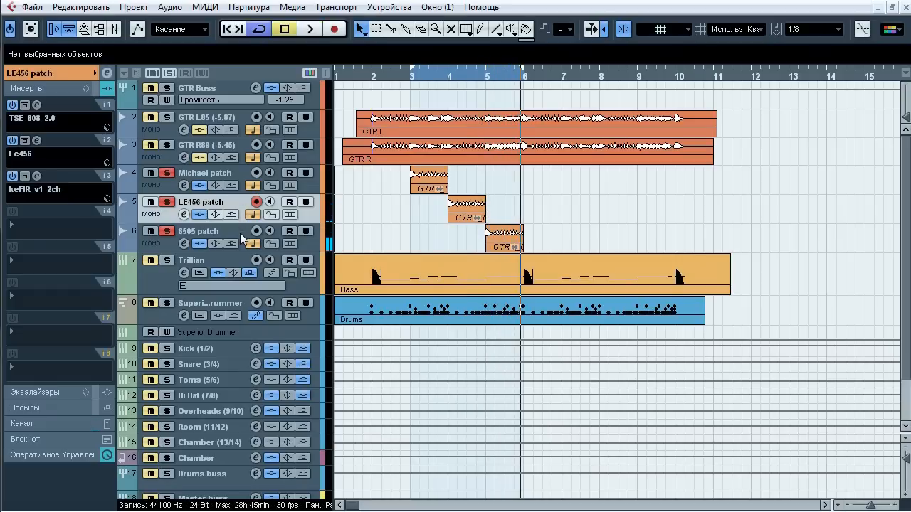
Step: Open ReValver on the 6505 patch track and view the Greener pedal's module options without changing any
click(240, 233)
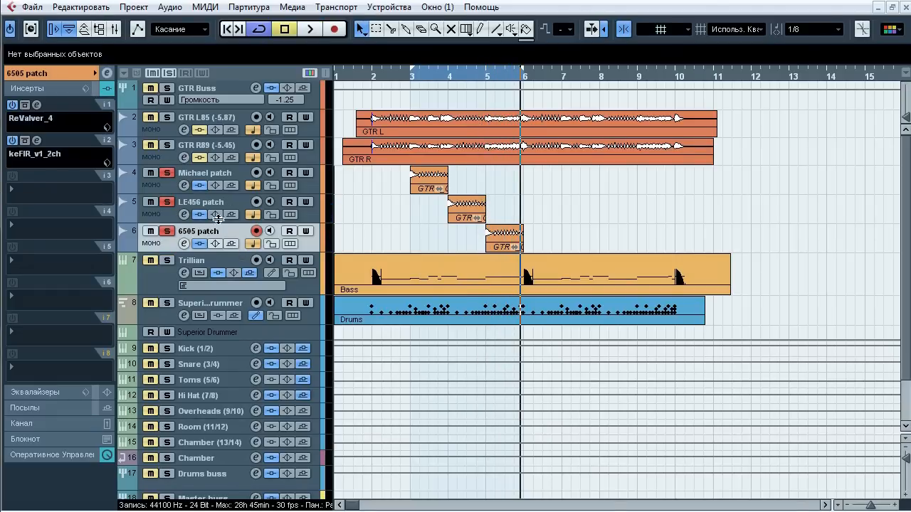
click(36, 105)
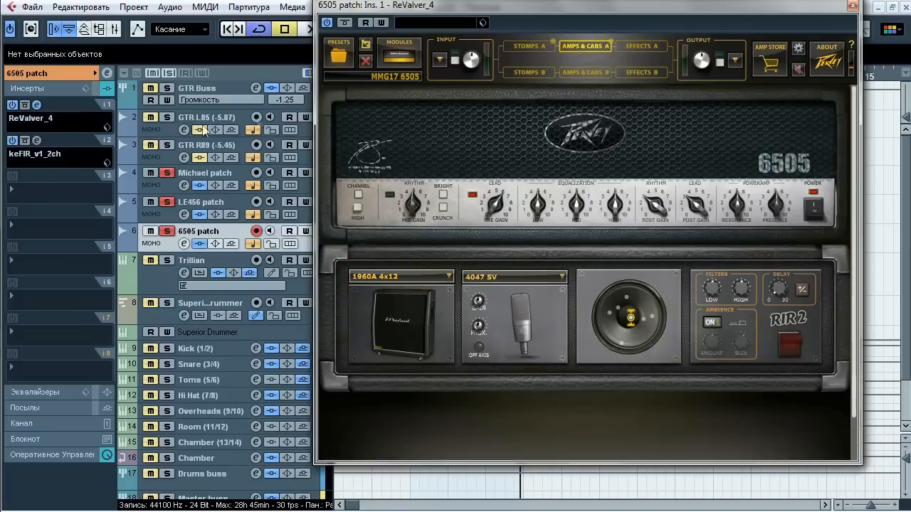
drag(455, 18, 307, 42)
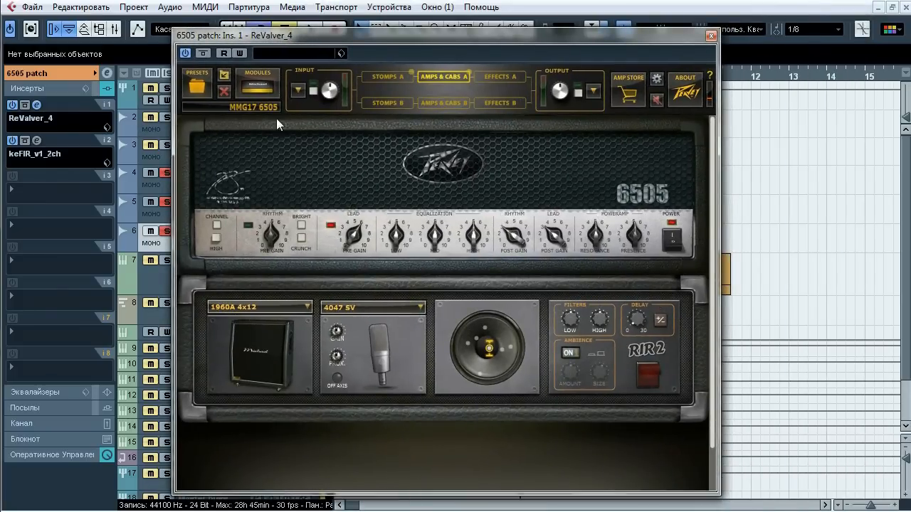
click(384, 76)
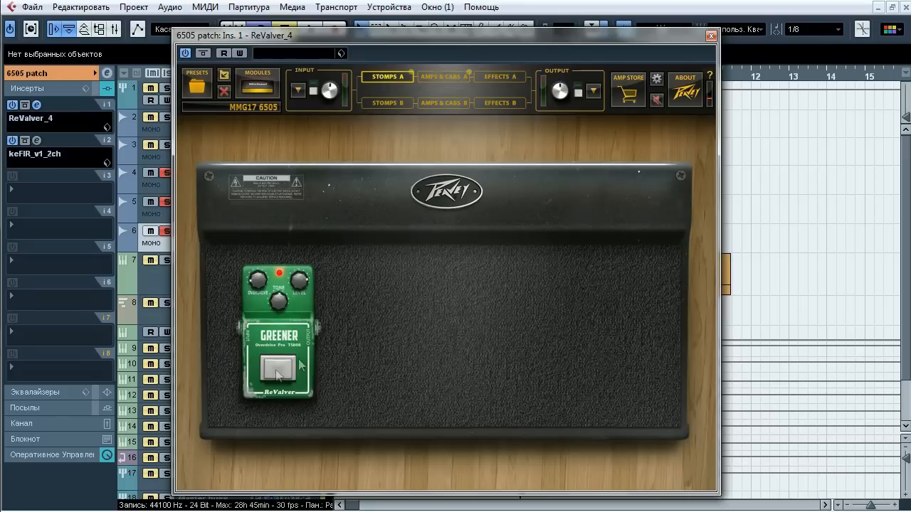
right_click(283, 315)
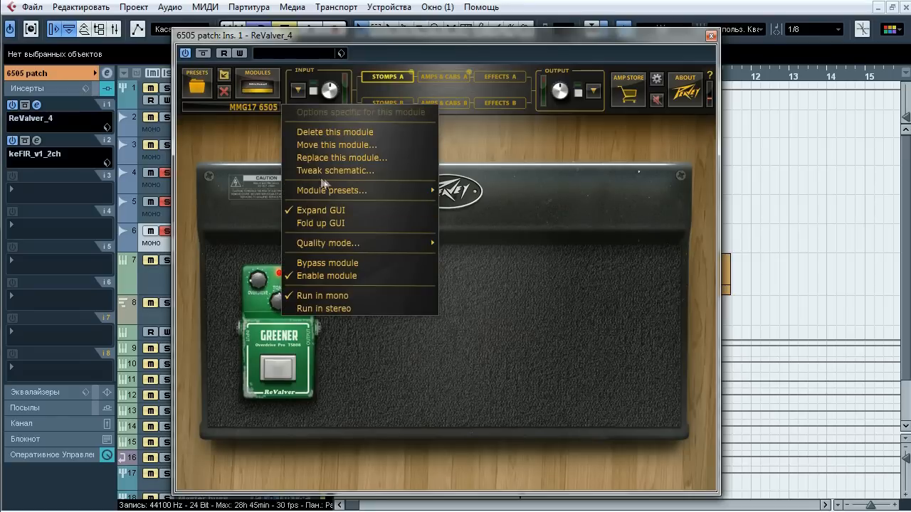
click(422, 354)
Step: View the Peavey 6505 amp's module options in the Amps & Cabs A section without changing any
click(442, 77)
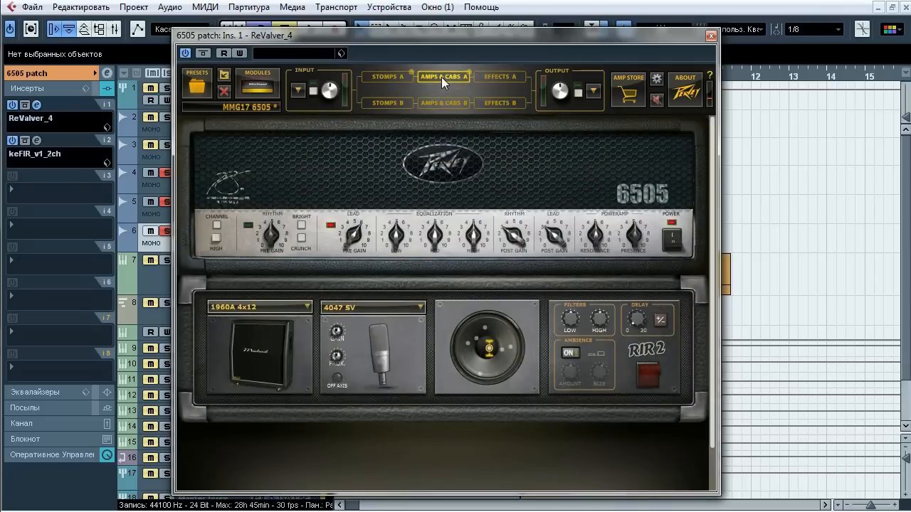
right_click(473, 187)
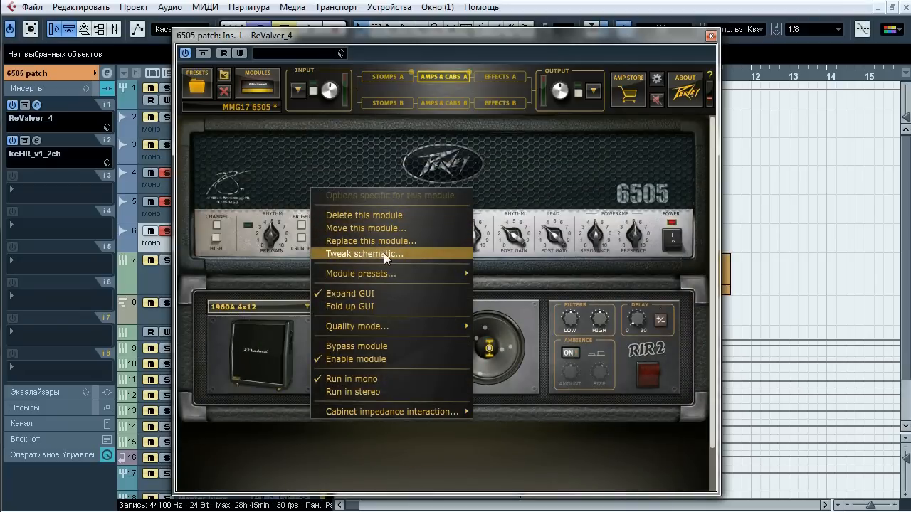
click(471, 169)
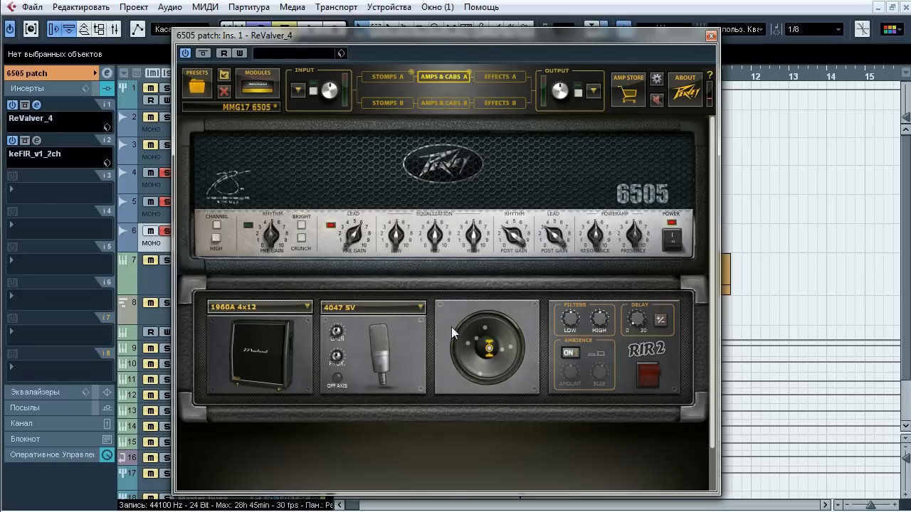
Step: Add a second Peavey 6505 amp below the cabinet, view its module options and delete it
double_click(426, 455)
drag(669, 194, 669, 310)
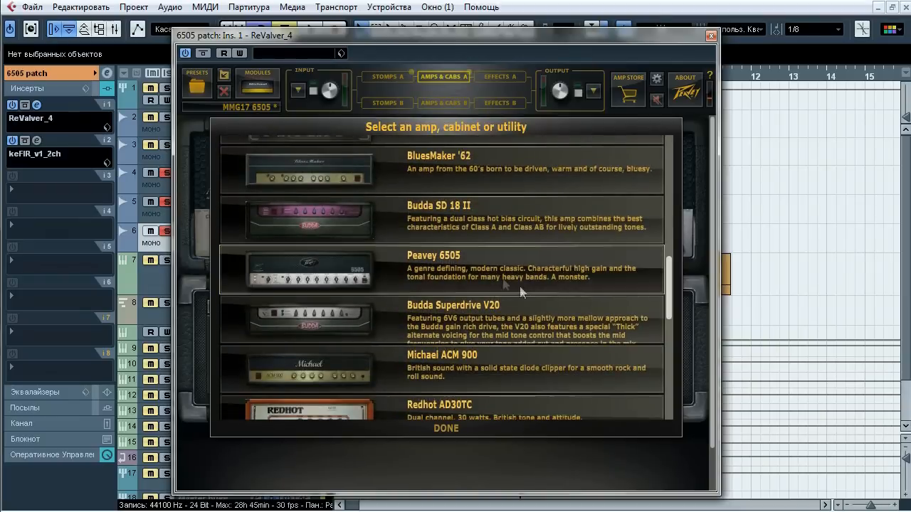
click(449, 270)
click(438, 447)
right_click(437, 447)
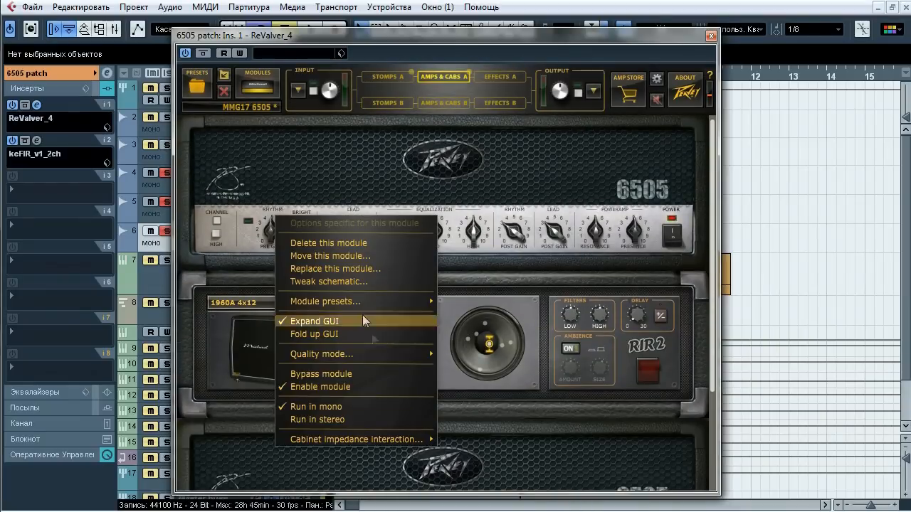
right_click(462, 450)
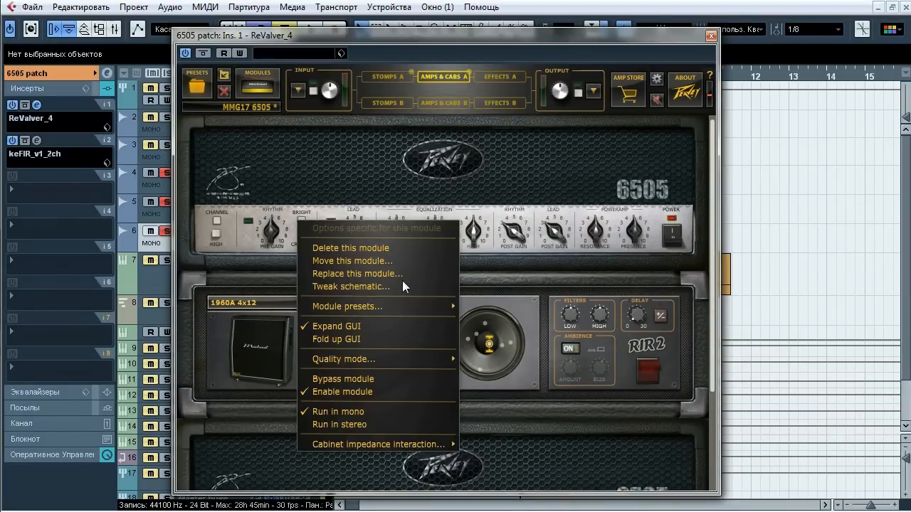
click(392, 252)
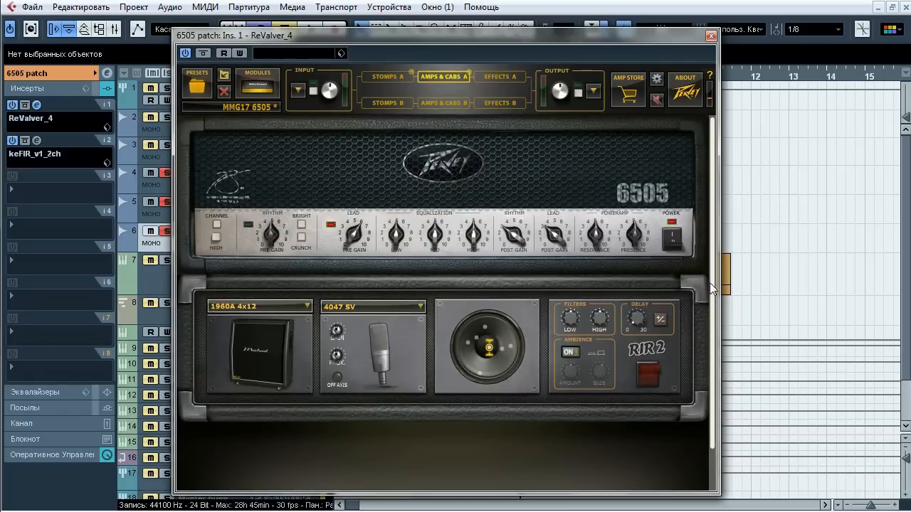
Step: Check the input and output adjustment levels in the 6505 patch's ReValver
mouse_move(330, 94)
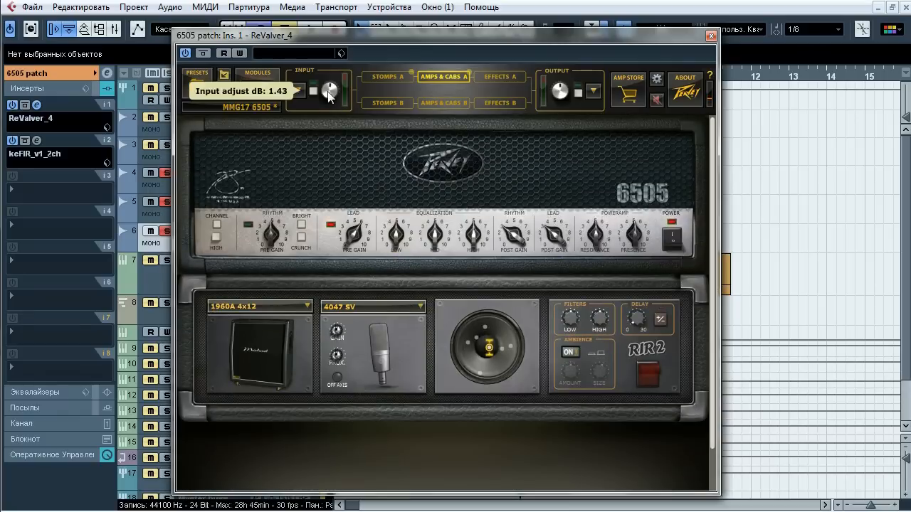
mouse_move(562, 97)
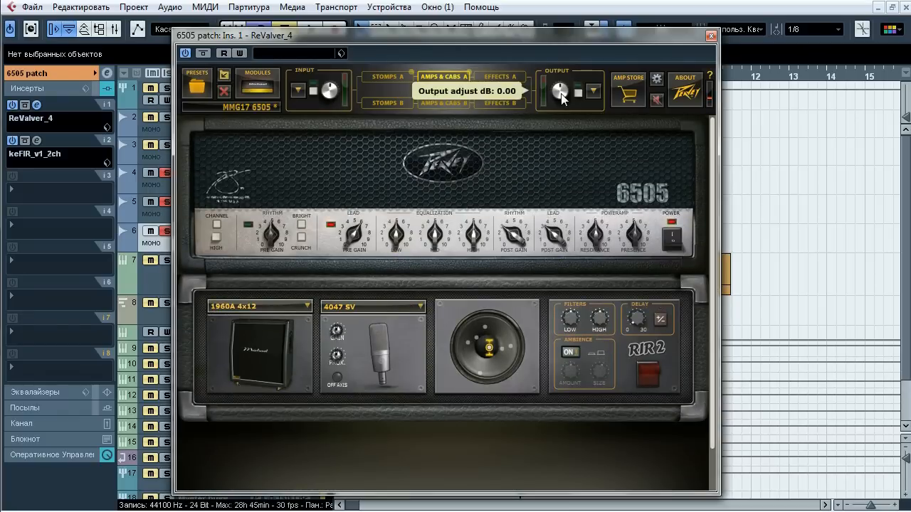
Step: Close ReValver and check the impulse loaded in keFIR on the 6505 patch track
click(714, 34)
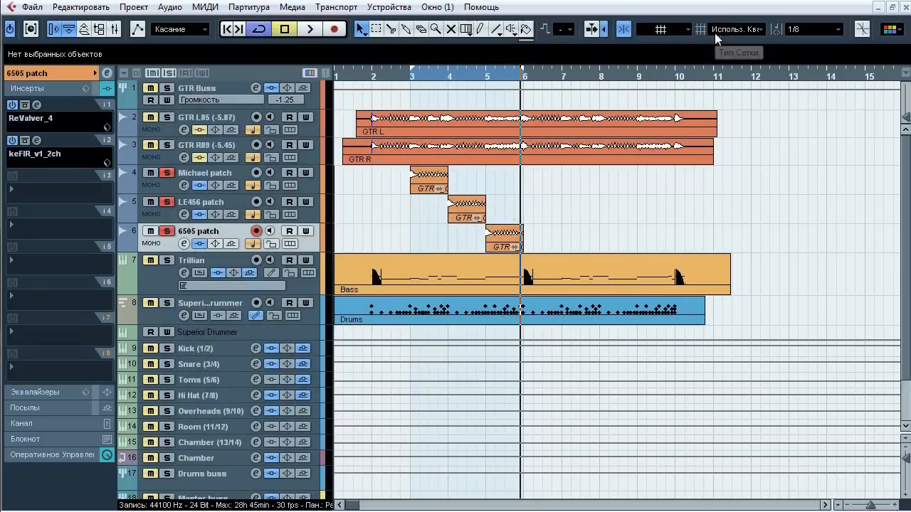
click(37, 141)
drag(404, 112, 436, 125)
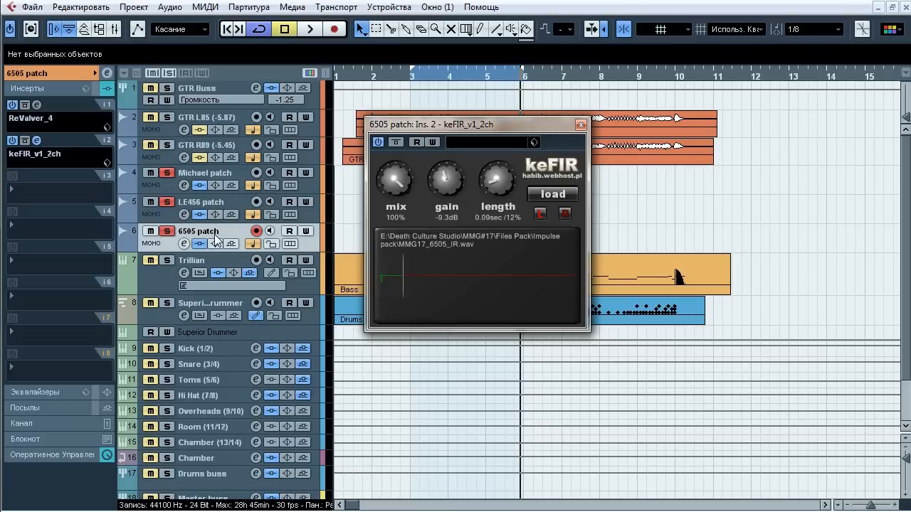
click(581, 125)
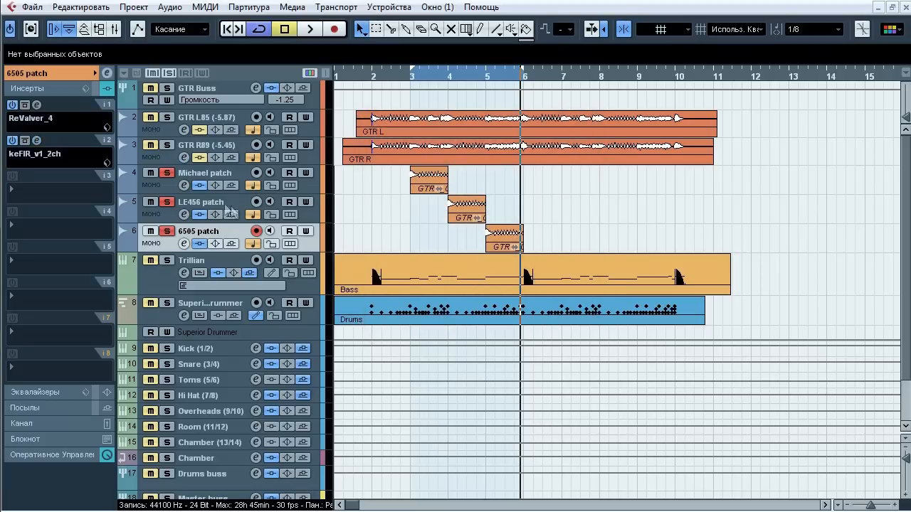
Step: View the TSE 808, Le456 and keFIR settings on the LE456 patch track side by side without changing any
click(229, 208)
click(39, 105)
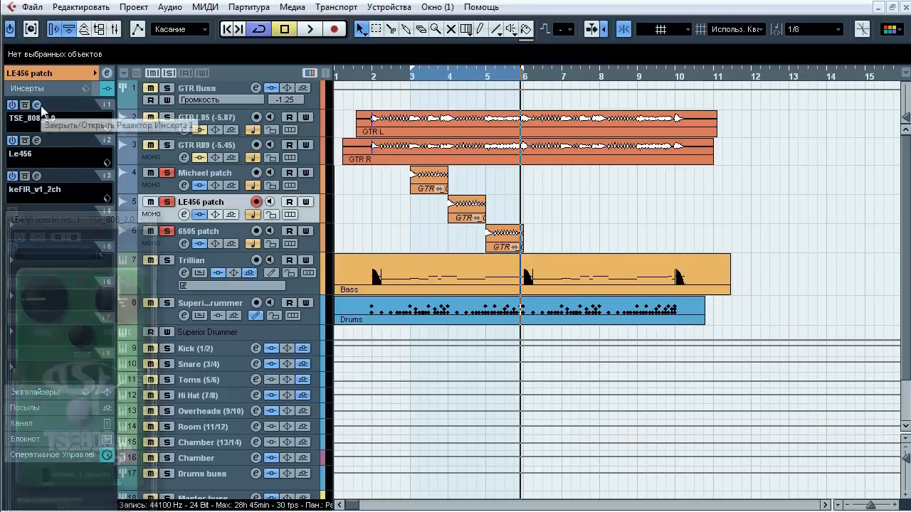
click(38, 140)
click(38, 175)
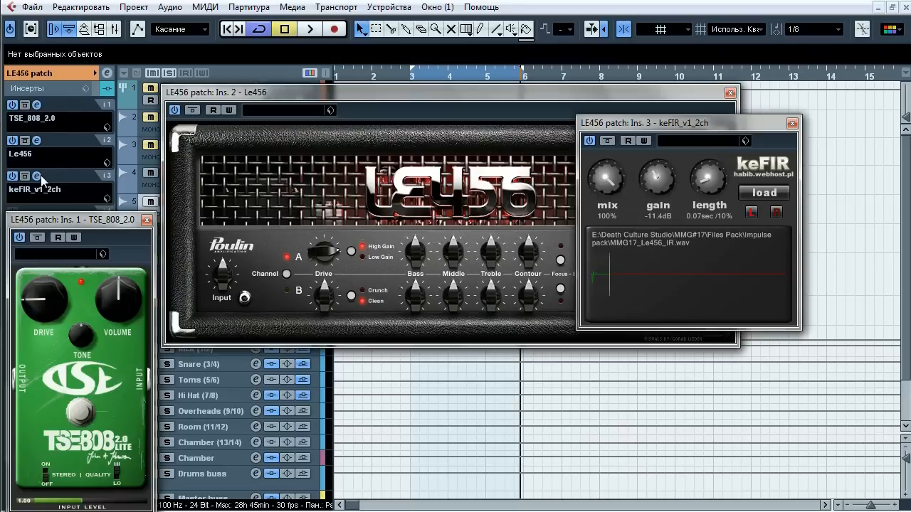
drag(632, 124, 712, 255)
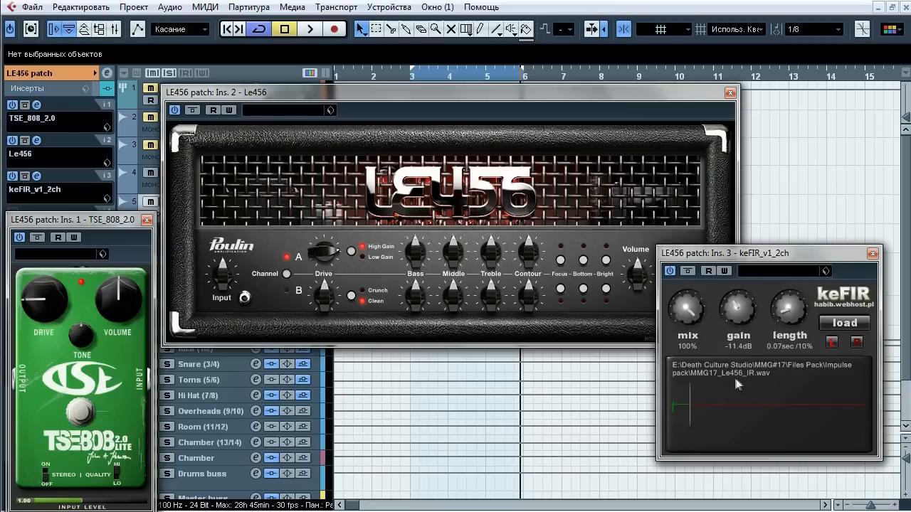
drag(741, 255, 774, 301)
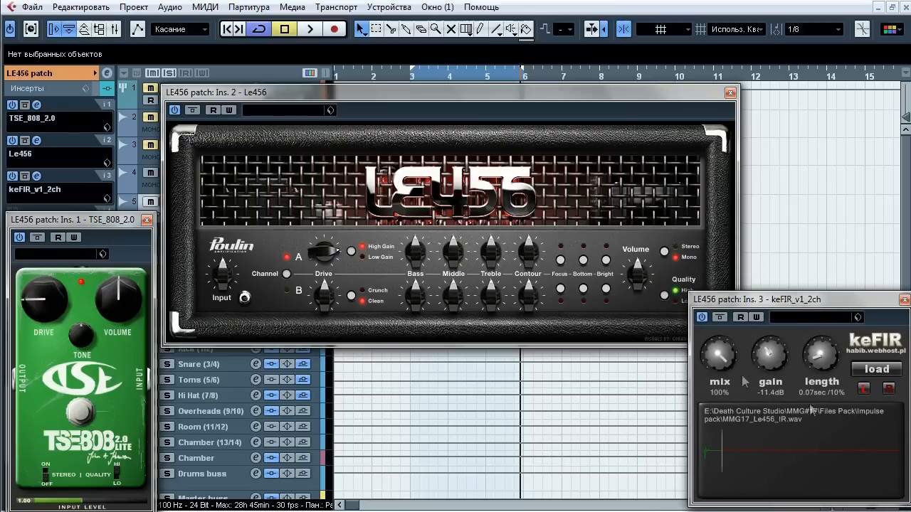
click(37, 105)
click(37, 140)
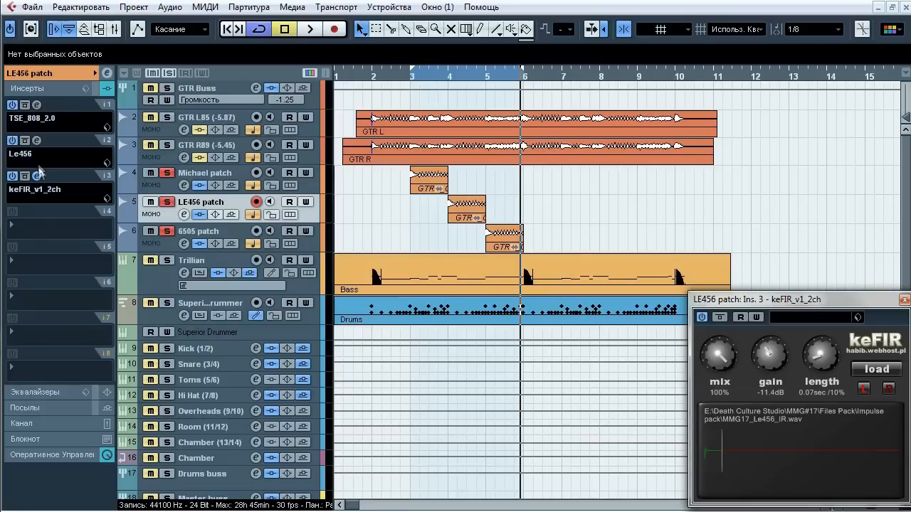
click(37, 175)
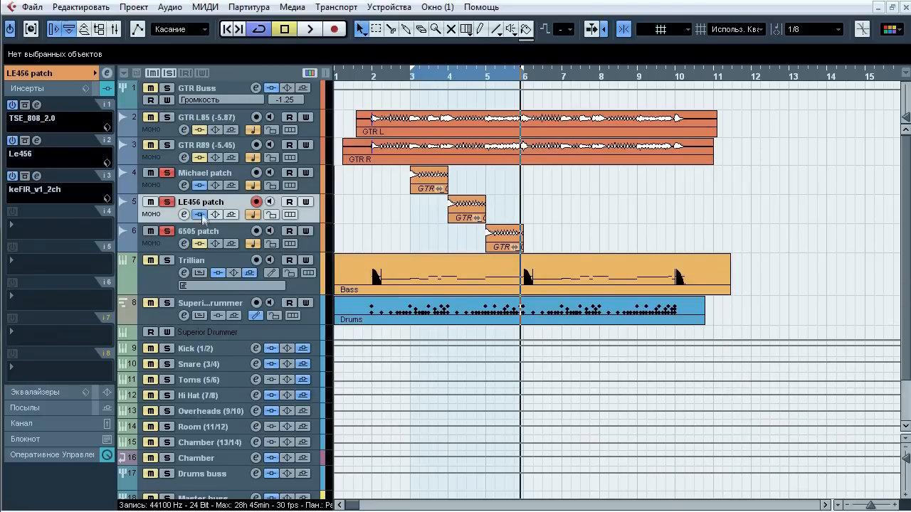
Step: Select the GTR L and GTR R tracks, solo the GTR Buss and set the cycle range from bar 2 to bar 10
click(211, 148)
shift+click(203, 117)
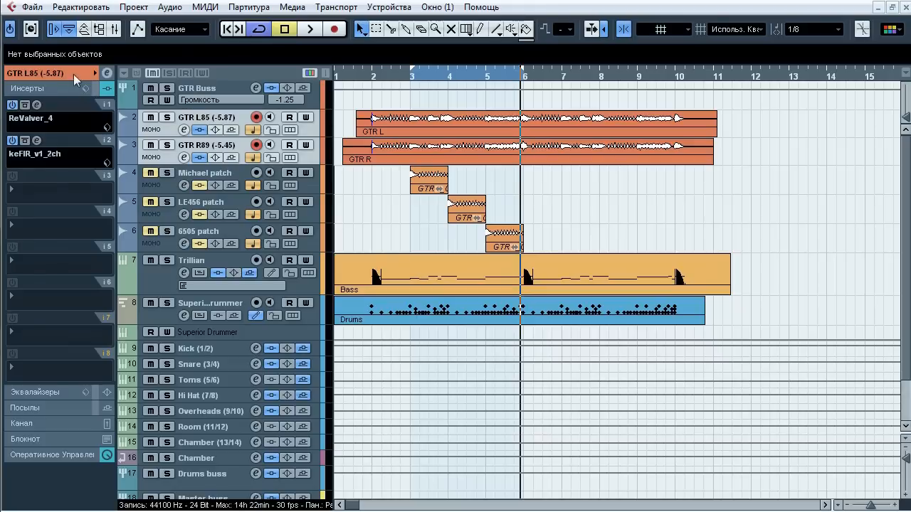
click(168, 88)
click(413, 74)
drag(371, 66, 680, 66)
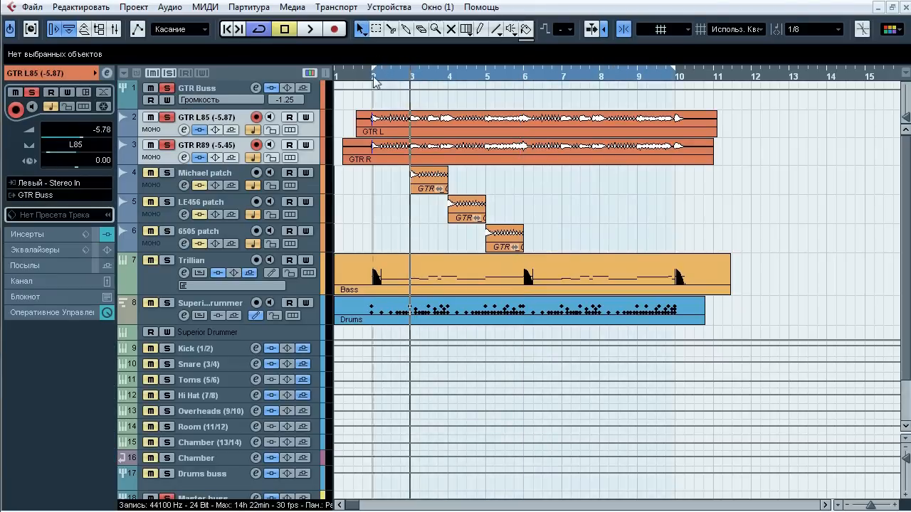
Step: Listen to the soloed guitars from bar 2 and display the inserts on the GTR Buss
click(376, 74)
key(space)
click(223, 87)
click(98, 87)
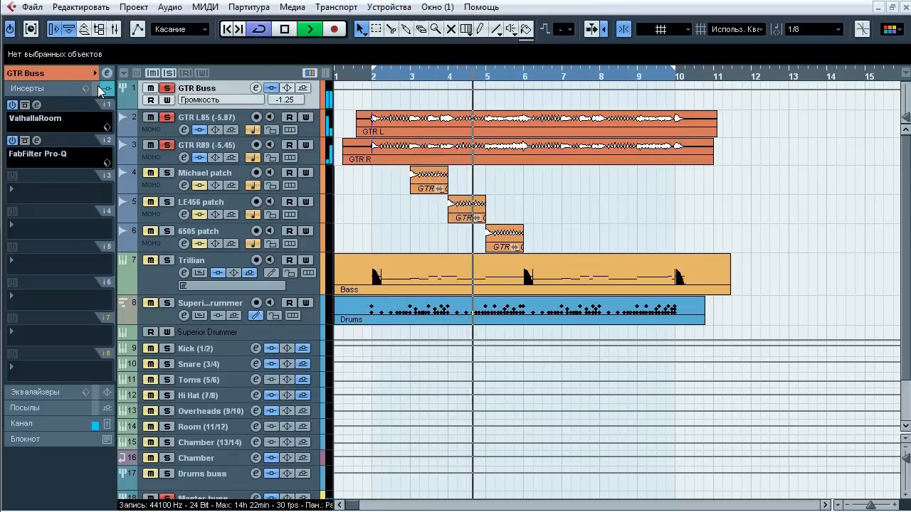
click(100, 88)
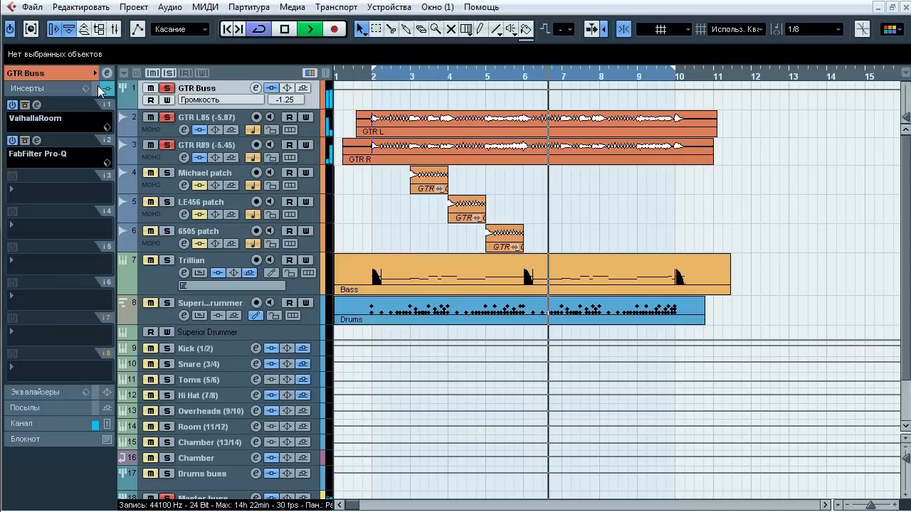
key(space)
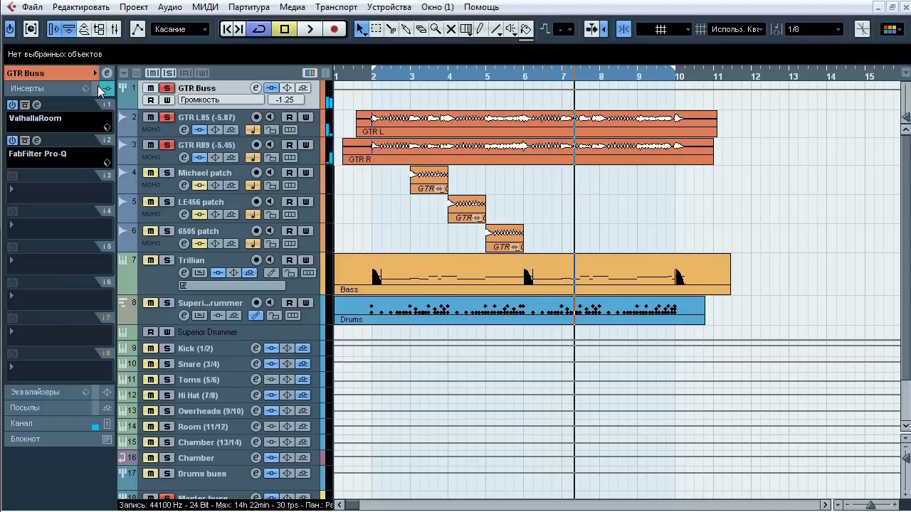
Step: View the late and early reverb settings of ValhallaRoom on the GTR Buss without changing any
click(37, 106)
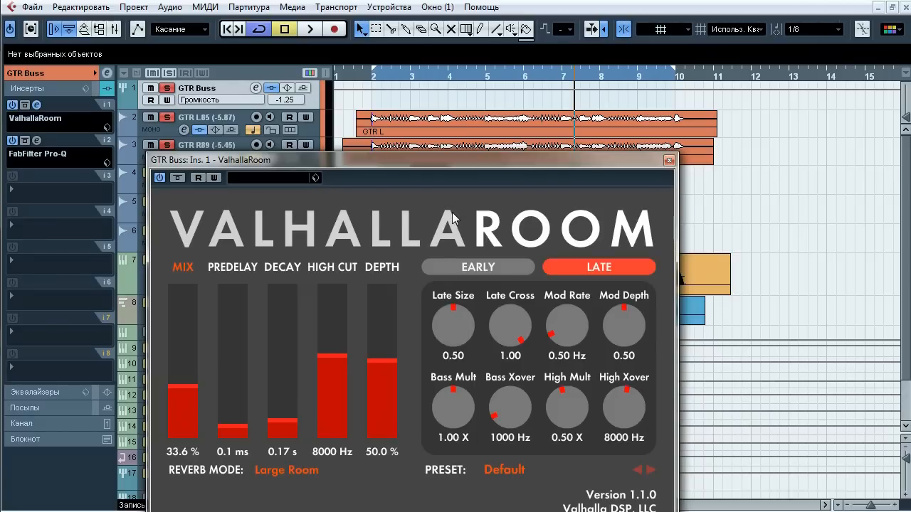
click(495, 268)
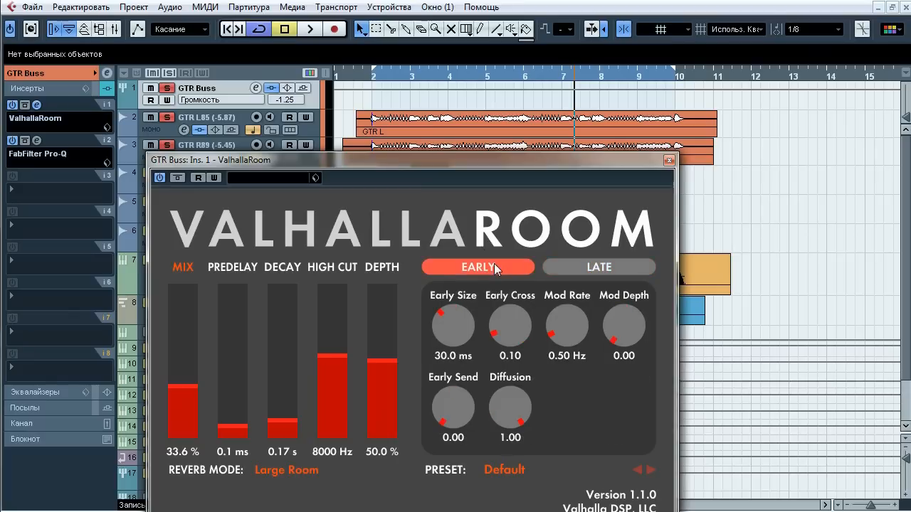
click(569, 263)
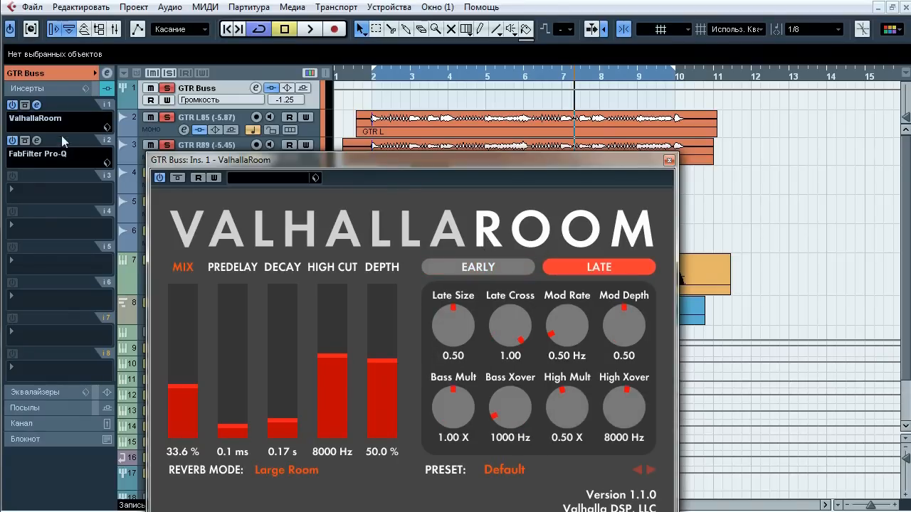
click(37, 104)
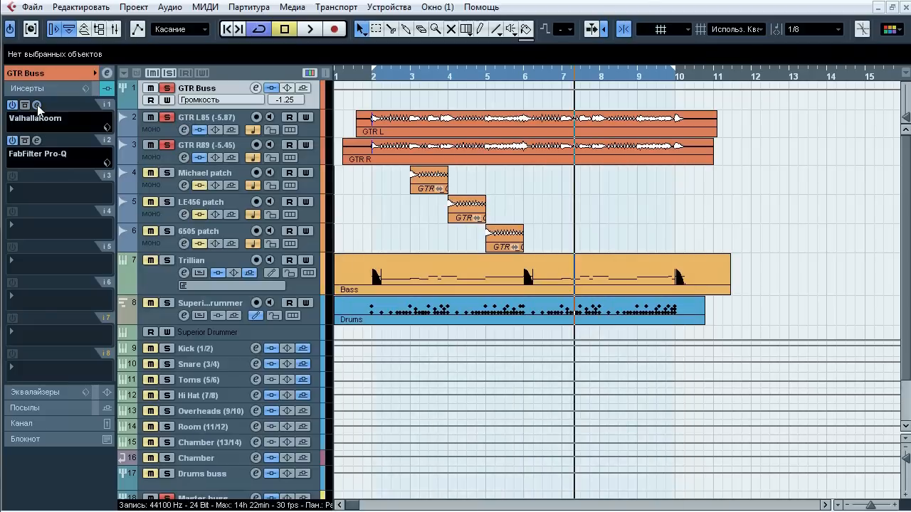
Step: Open FabFilter Pro-Q on the GTR Buss, inspect its EQ band's values and uncover the timeline ruler
click(37, 140)
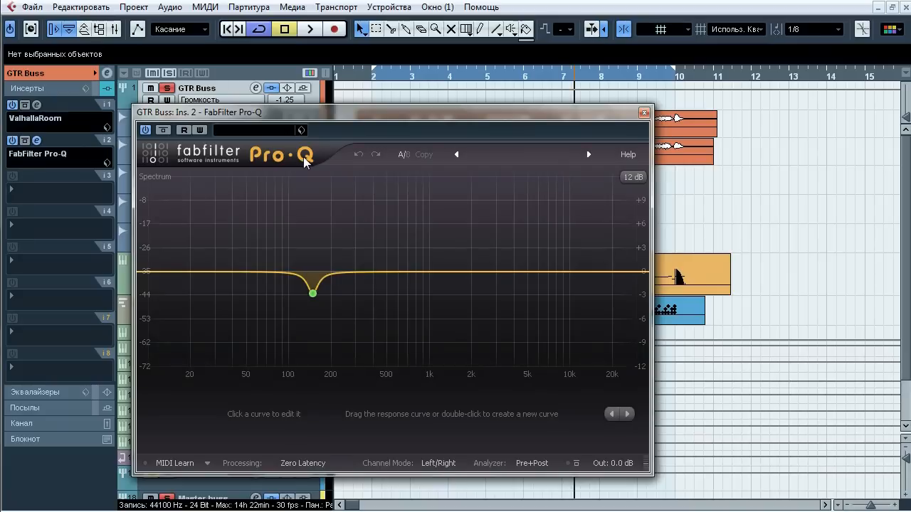
drag(325, 117, 309, 122)
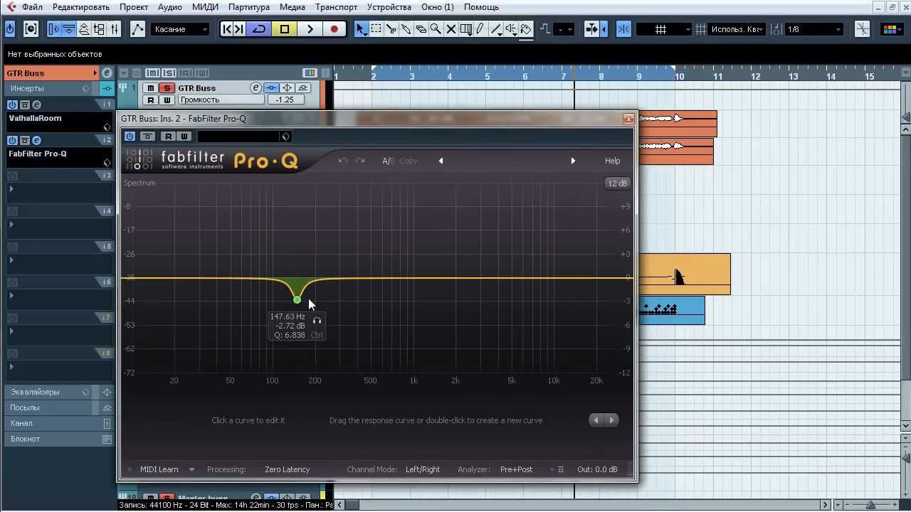
drag(505, 117, 372, 240)
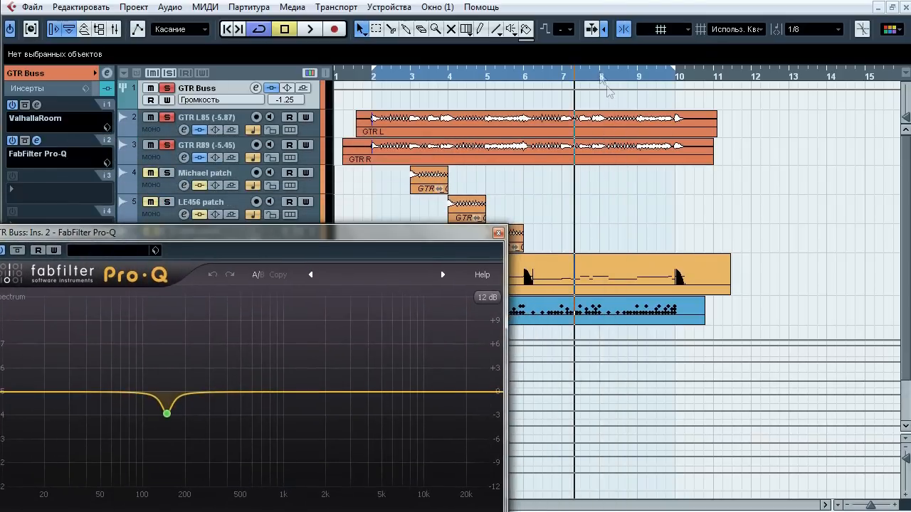
Step: Narrow the cycle range to bars 8 to 9 and start looped playback
drag(373, 71, 603, 88)
drag(674, 74, 640, 81)
click(596, 78)
click(311, 29)
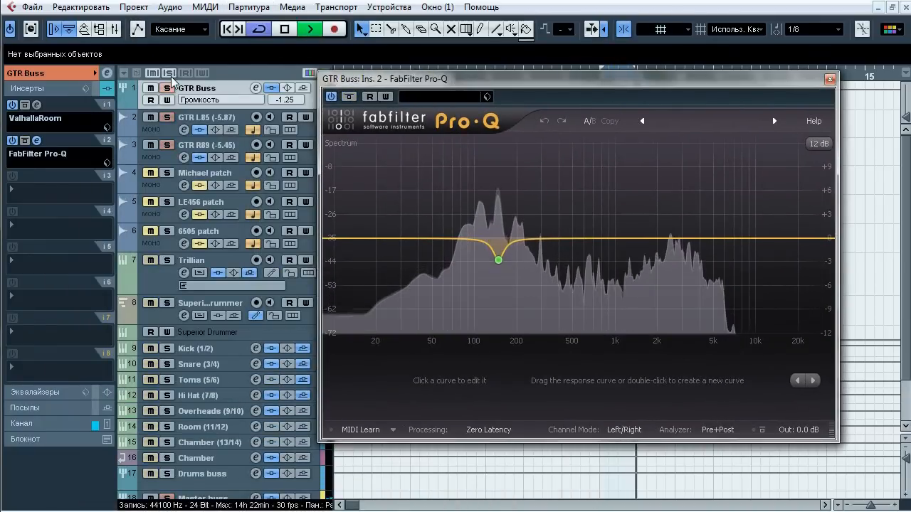
Step: Compare the guitars with Pro-Q bypassed and active, and audition the 147.63 Hz band on its own
click(348, 99)
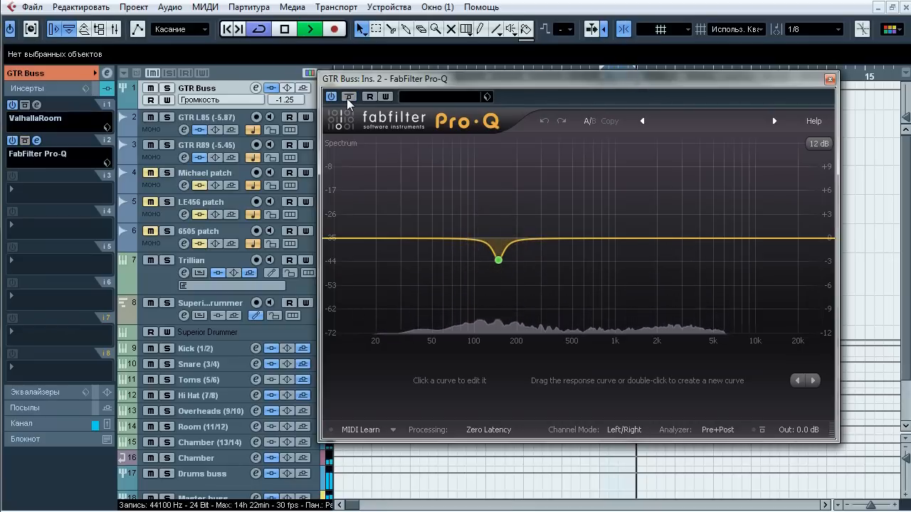
click(349, 99)
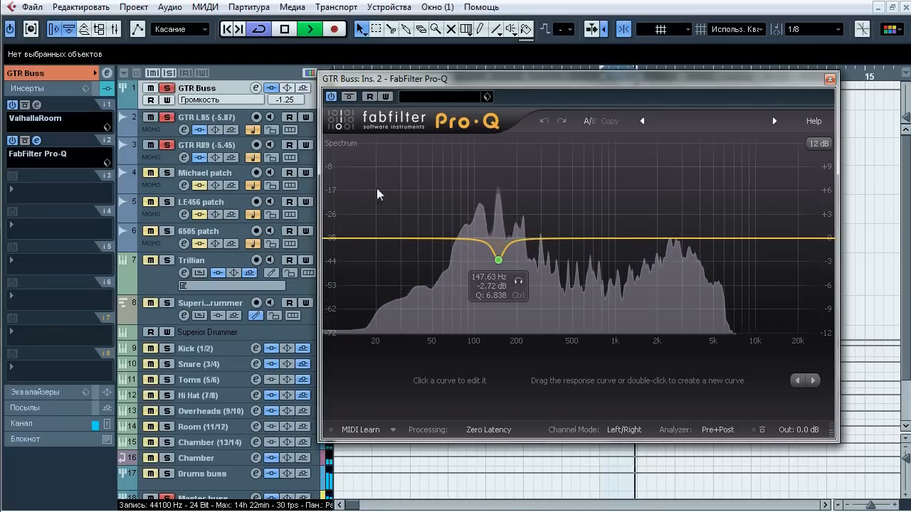
click(518, 282)
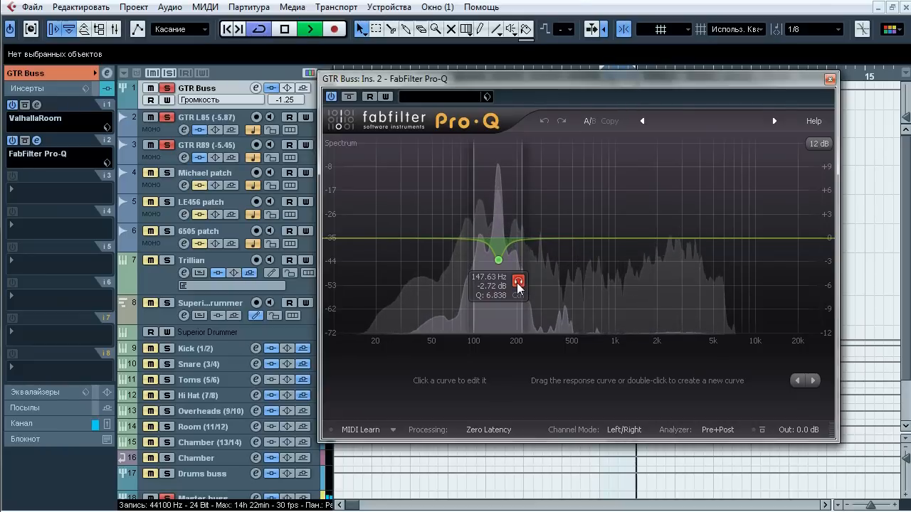
click(518, 282)
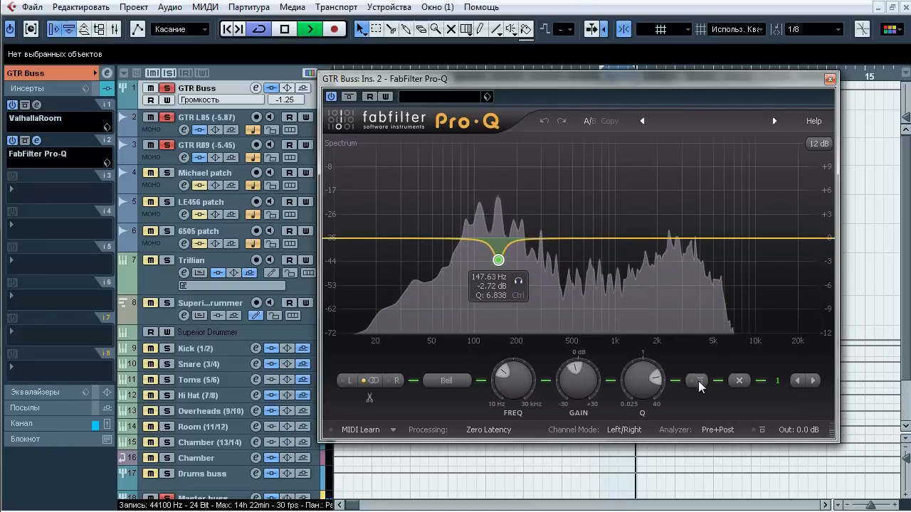
Step: Compare the guitars with the 147.63 Hz bell band bypassed and active, stop playback and close Pro-Q
click(696, 382)
click(697, 382)
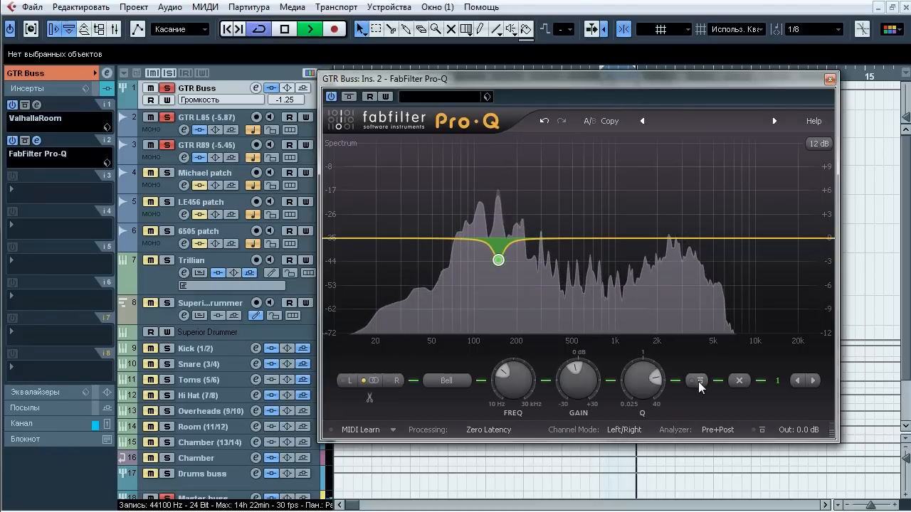
key(space)
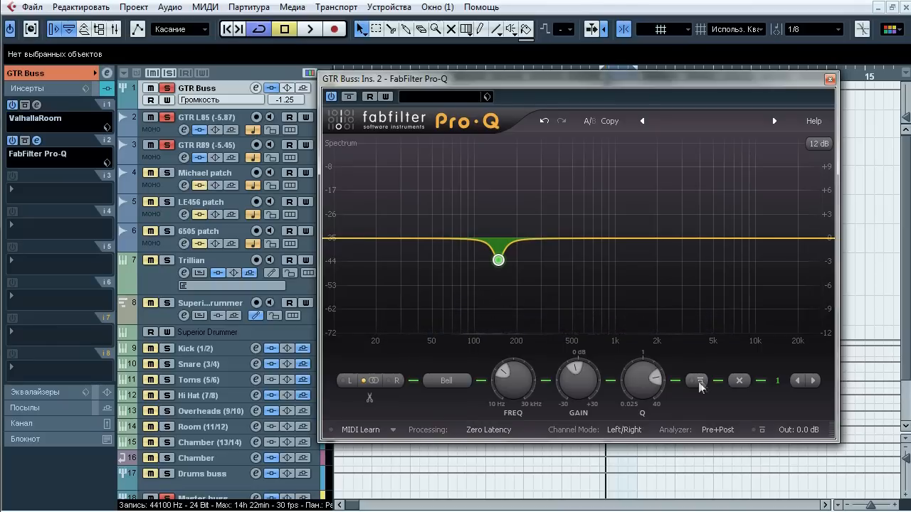
click(830, 80)
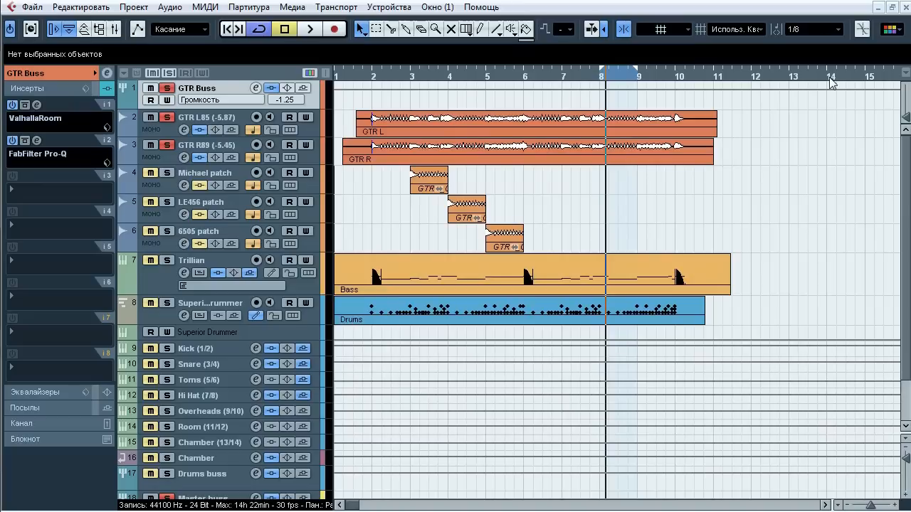
Step: Unsolo the GTR Buss and expand the basic channel settings in place of its inserts
click(166, 87)
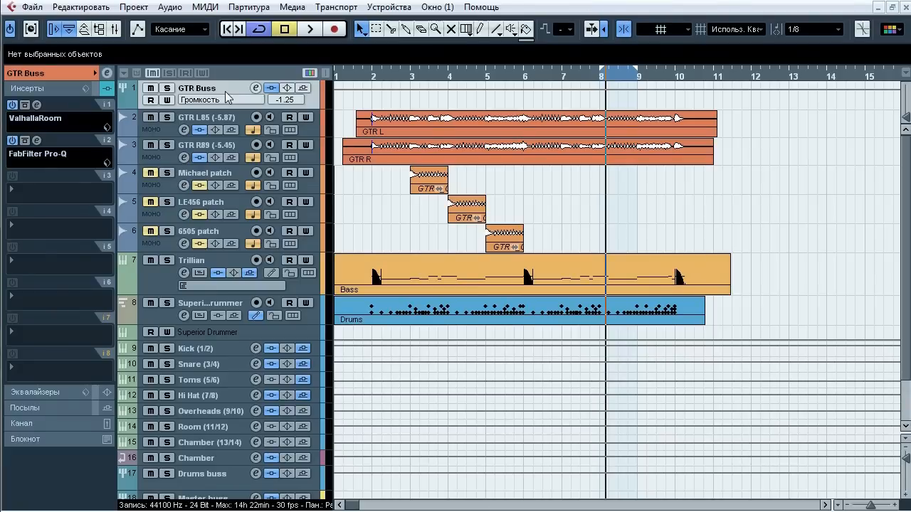
click(77, 74)
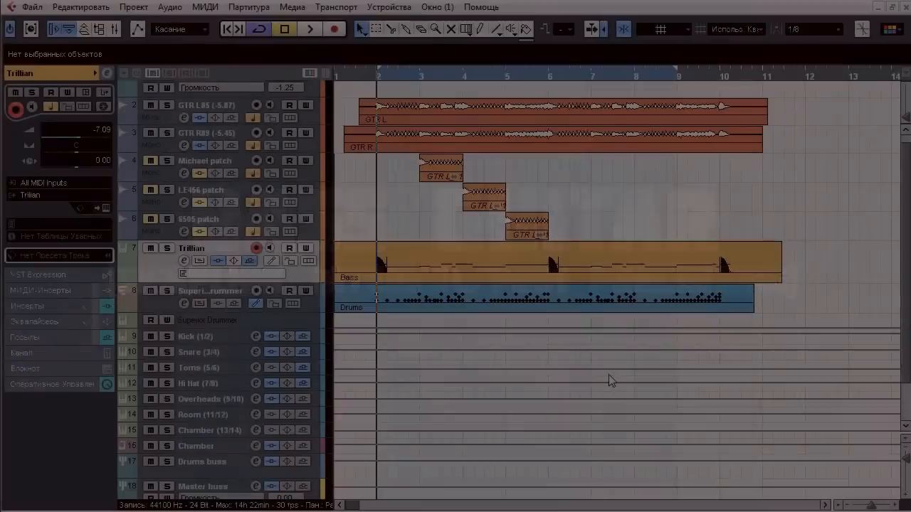
Step: Play the full mix from bar 2 and compare it with the Trillian bass track soloed
key(space)
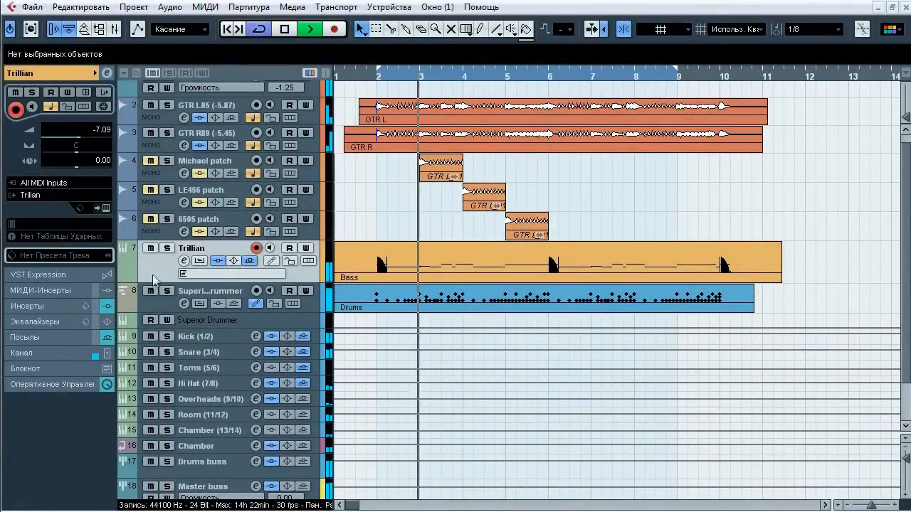
click(167, 248)
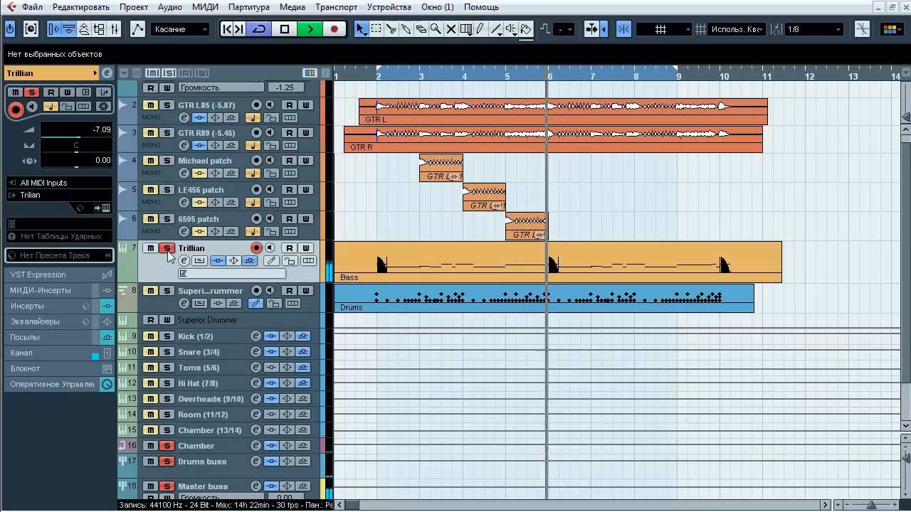
click(168, 248)
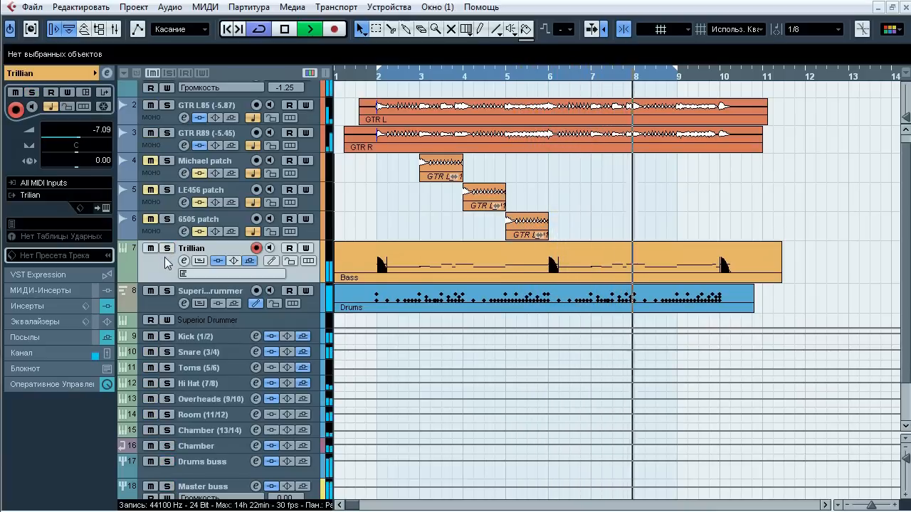
click(167, 248)
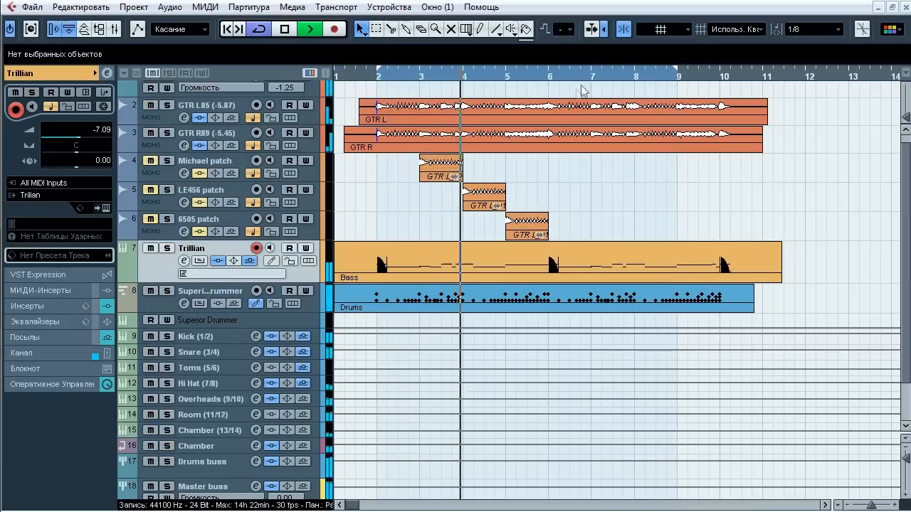
Step: Extend the loop range's end to bar 10 and compare the mix with the Trillian bass muted and active
drag(677, 74, 720, 76)
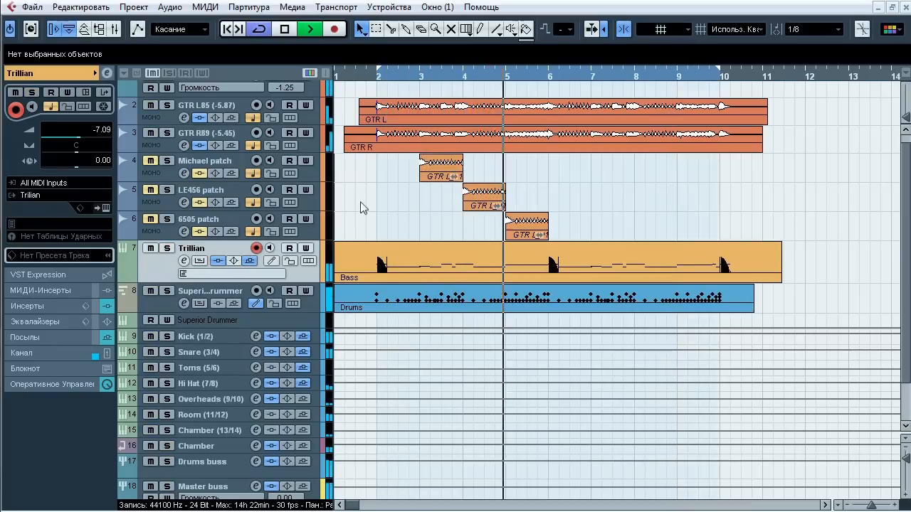
click(150, 248)
click(150, 249)
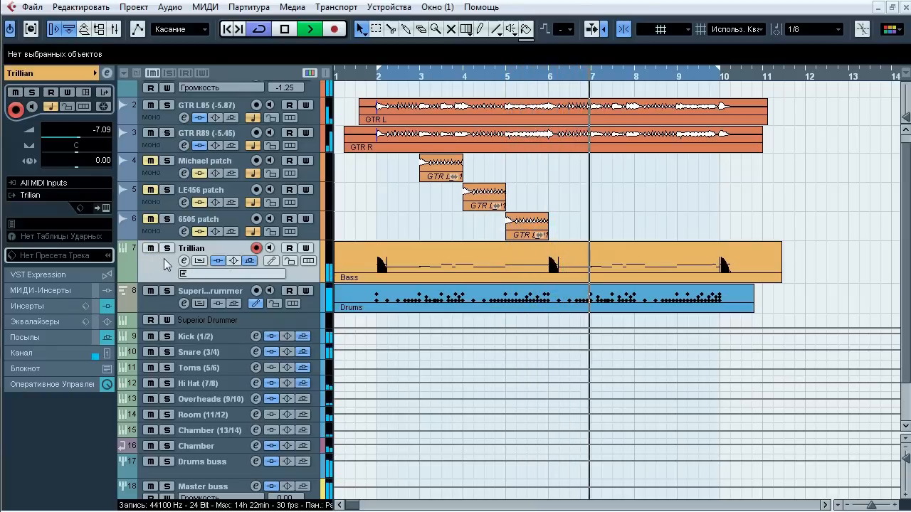
Step: Solo the Trillian bass track, stop playback and open its Trilian instrument
click(167, 248)
key(space)
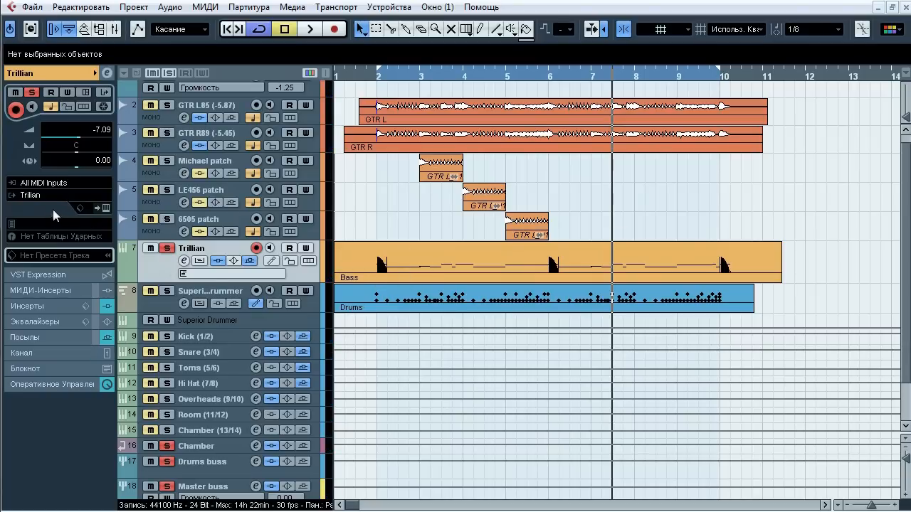
click(104, 208)
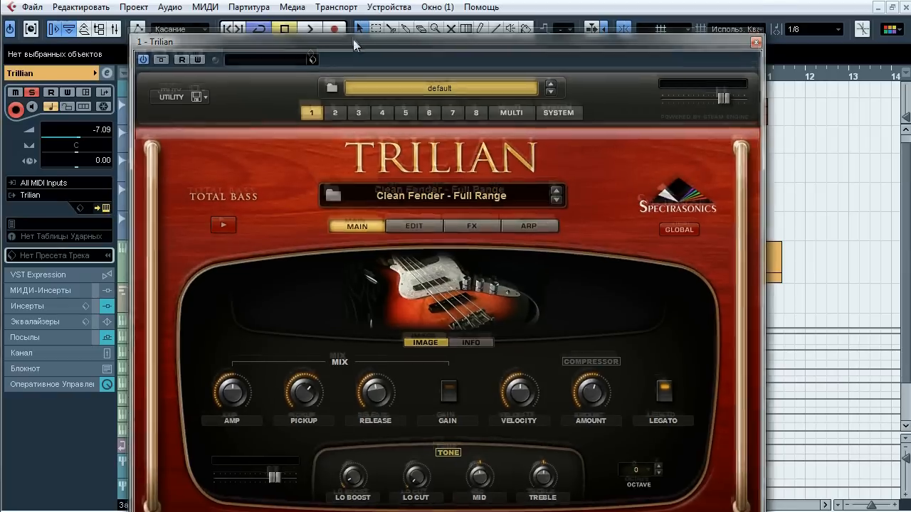
drag(353, 39, 339, 13)
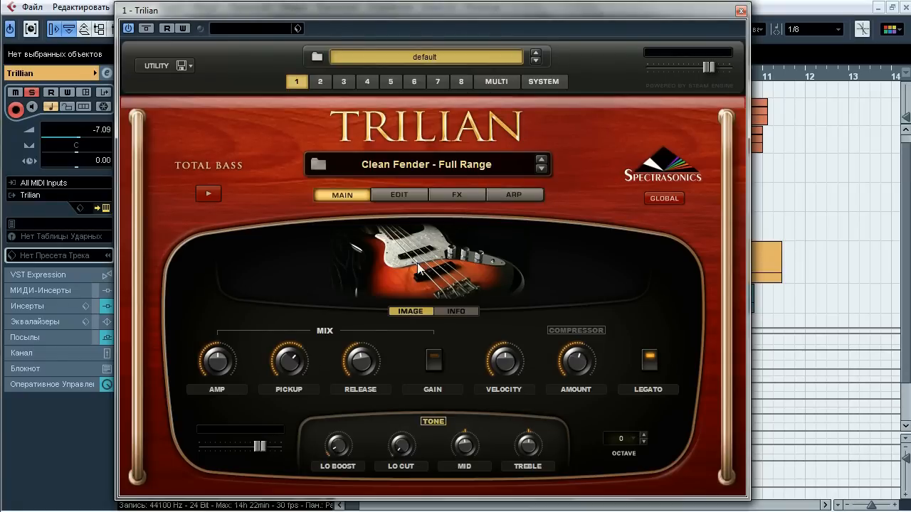
Step: Examine the values of the Clean Fender patch's mix, velocity, compressor and tone knobs, patch level and master volume
click(217, 367)
click(283, 361)
click(366, 360)
click(504, 360)
click(575, 362)
click(532, 449)
click(463, 450)
click(405, 447)
click(338, 447)
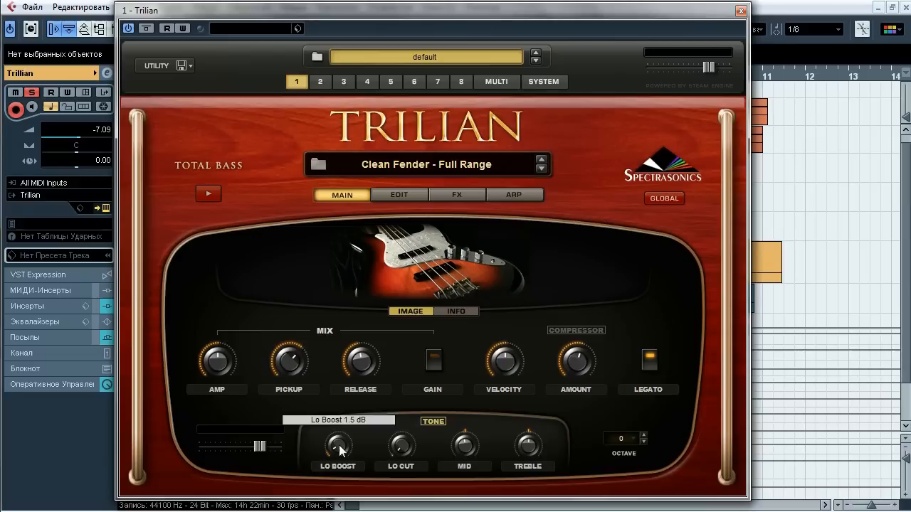
click(260, 446)
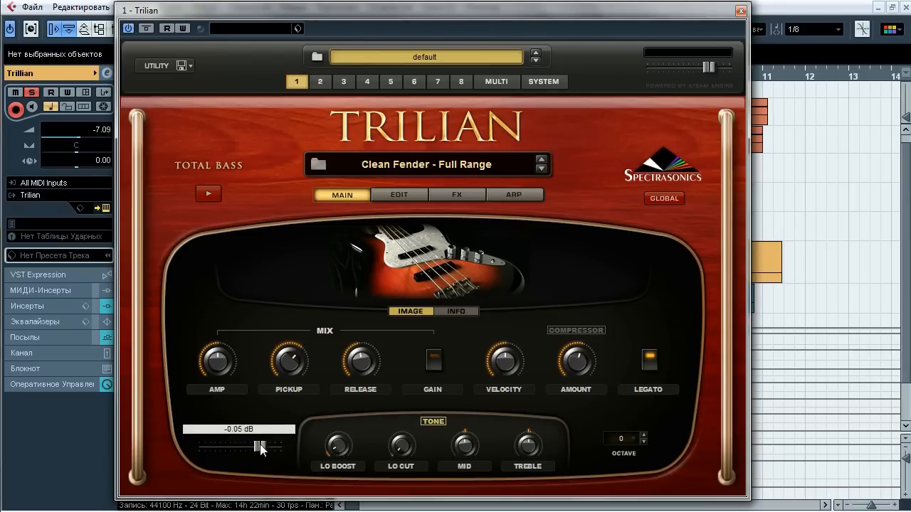
click(708, 68)
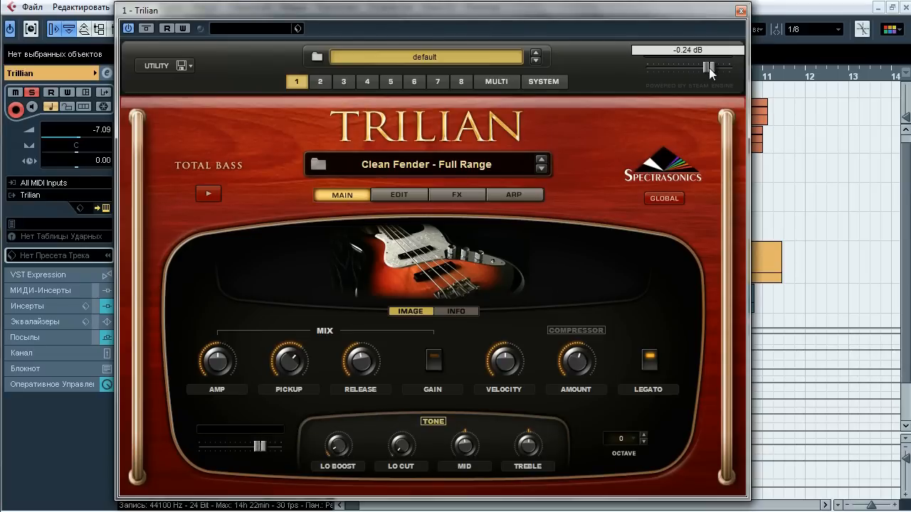
Step: Show the patch's common effects rack and compare the bass with Vintage EQ2 switched off and on
click(456, 195)
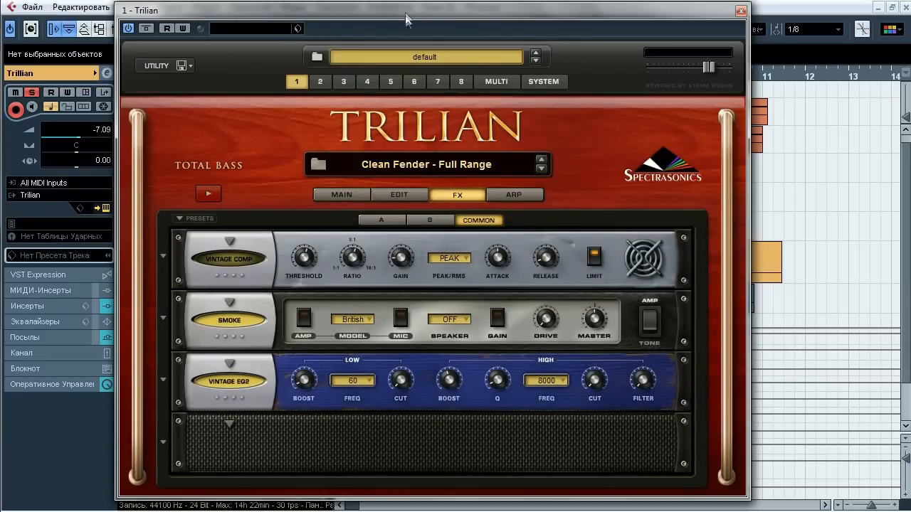
drag(410, 10, 477, 20)
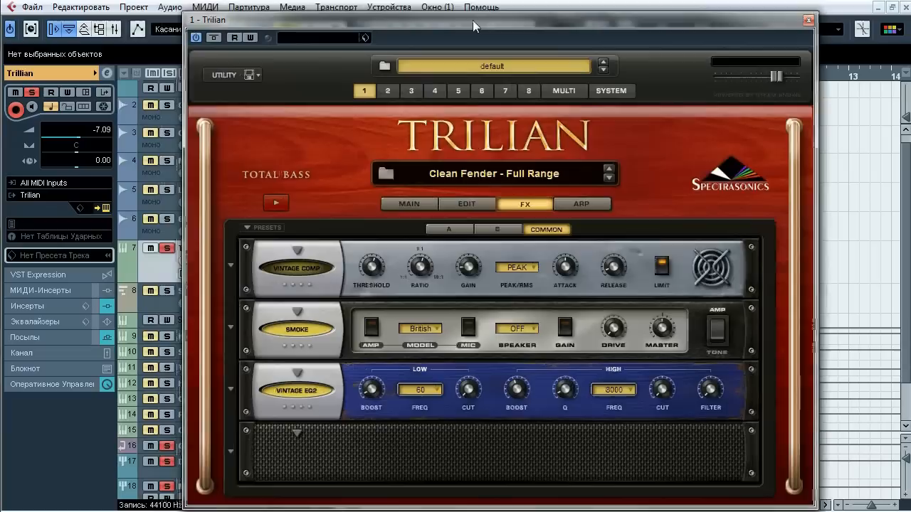
click(315, 392)
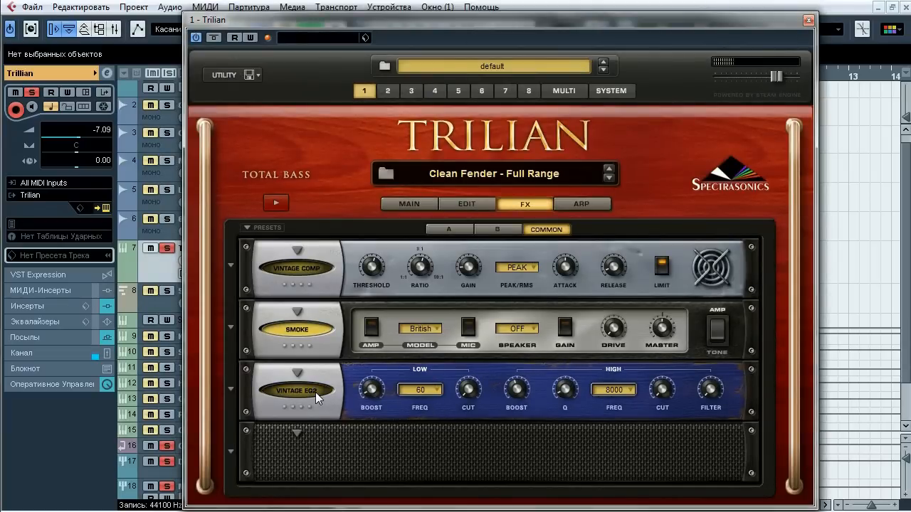
click(315, 393)
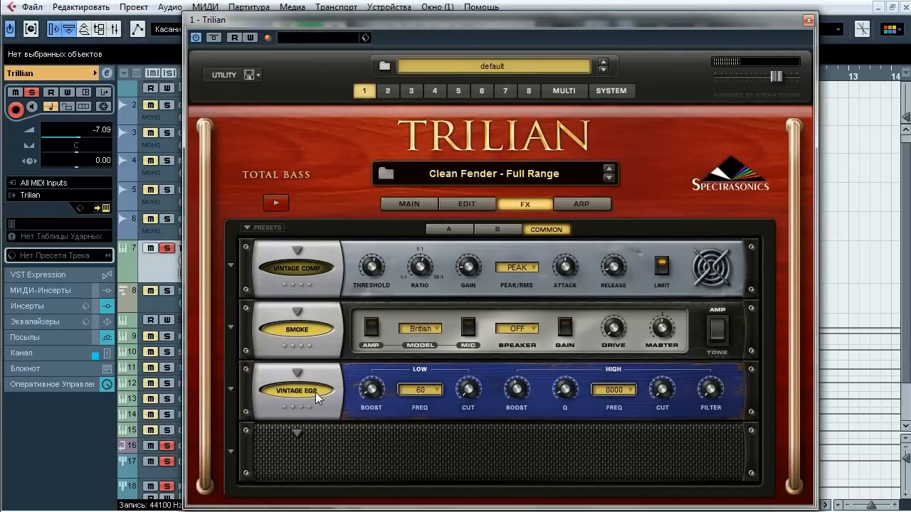
click(315, 392)
click(316, 393)
Step: Compare the bass with the Smoke amp switched off and on, and check both its tone and amp controls
click(309, 326)
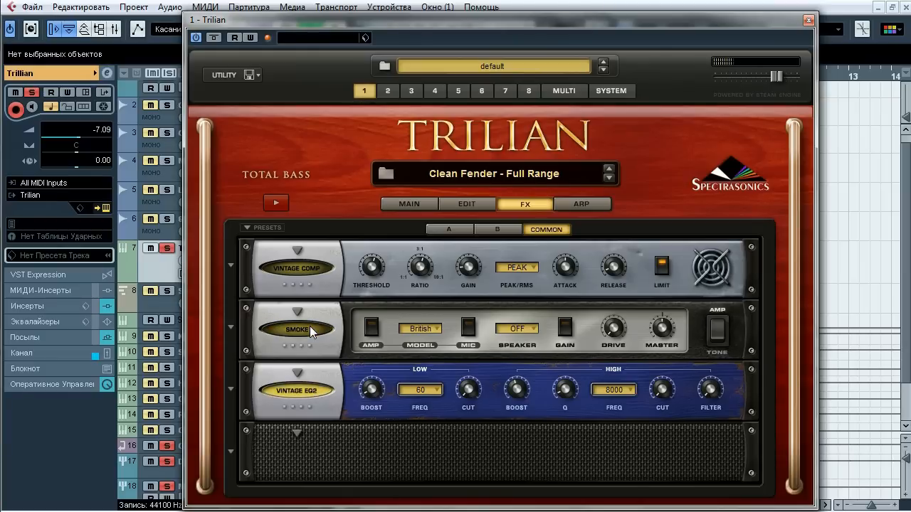
click(310, 326)
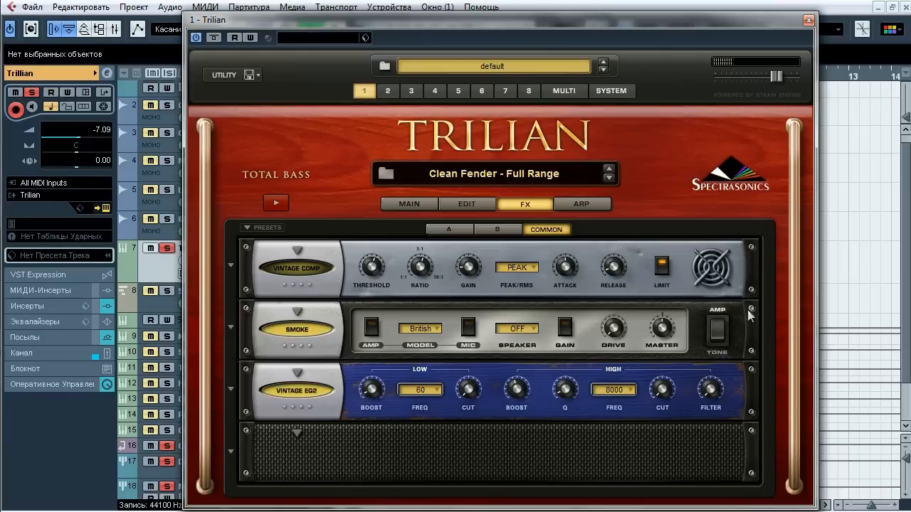
click(717, 329)
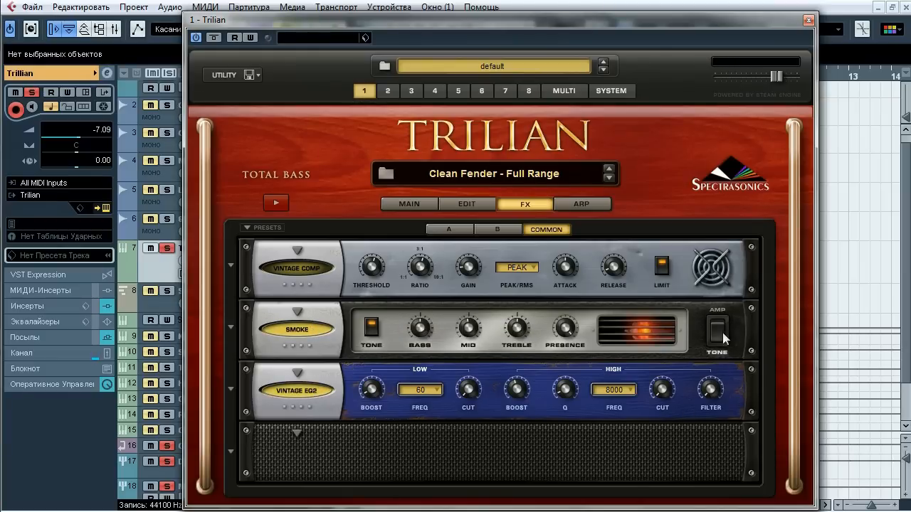
click(721, 331)
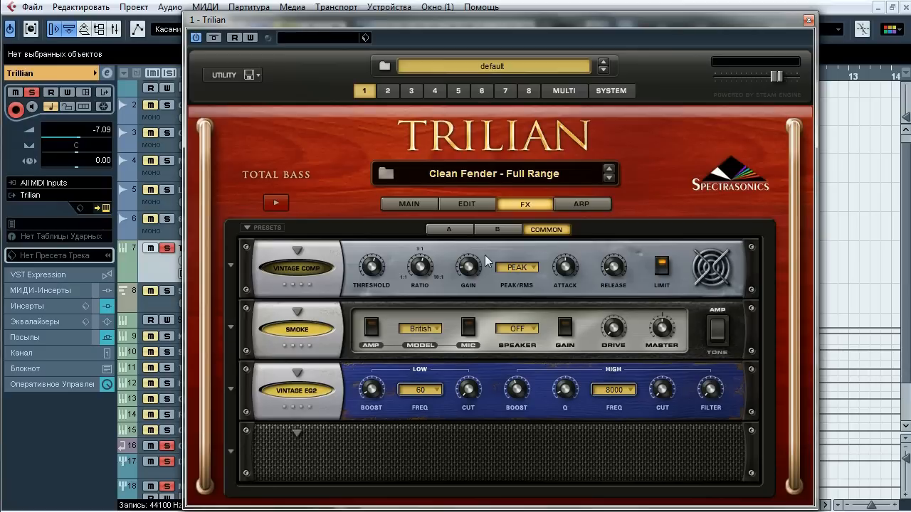
Step: Show the layer A effects with the Flame distortion and expand the Trillian track's inserts
click(454, 229)
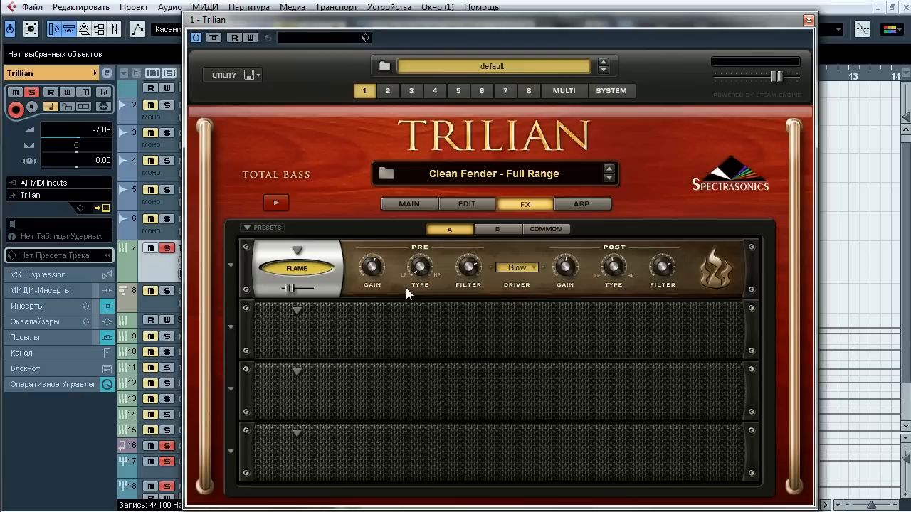
click(310, 269)
click(64, 306)
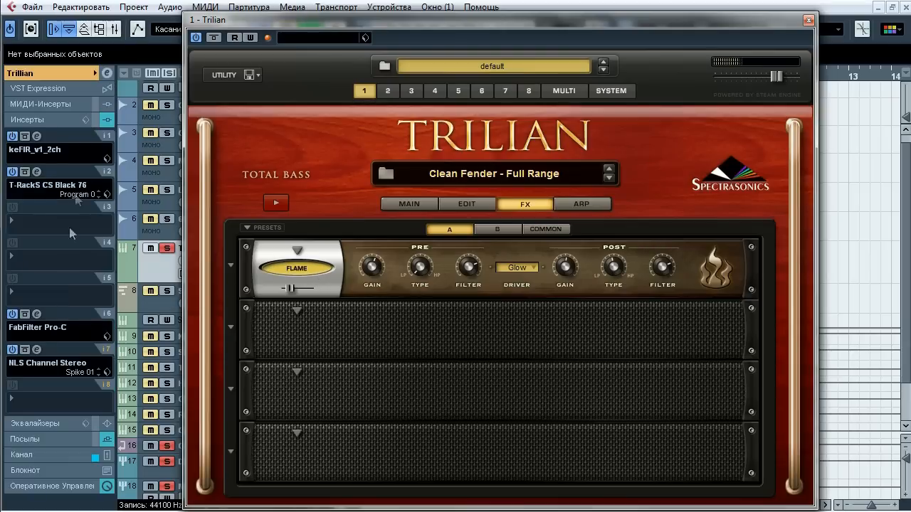
Step: Compare the bass with Flame switched off and on, both with the track's inserts bypassed and active
click(301, 270)
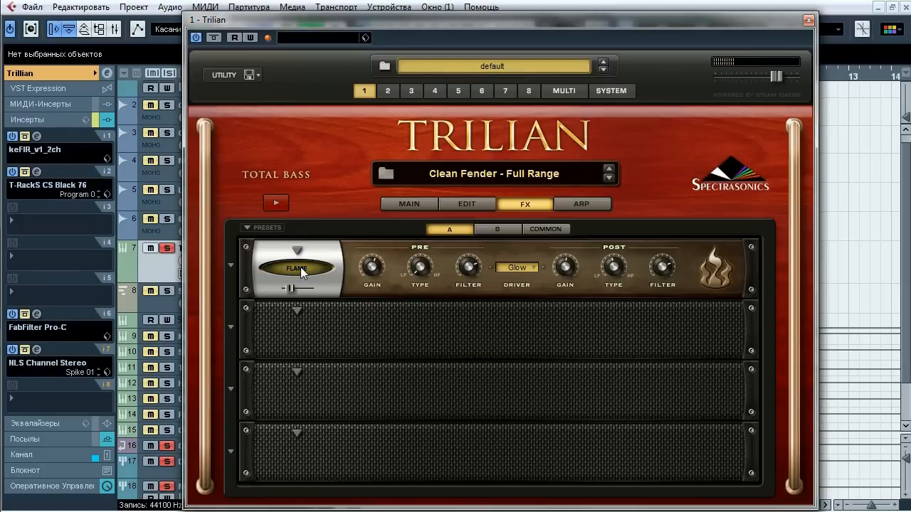
click(300, 270)
click(302, 272)
click(302, 272)
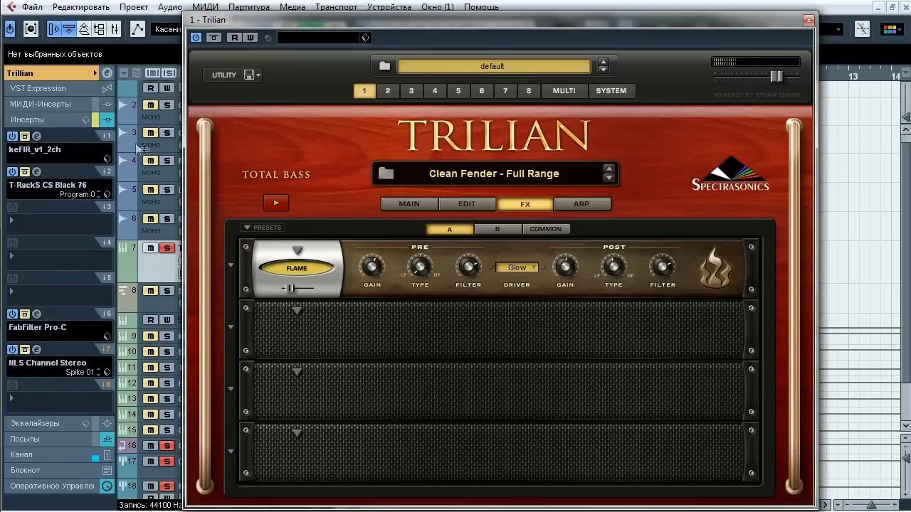
click(299, 274)
click(296, 269)
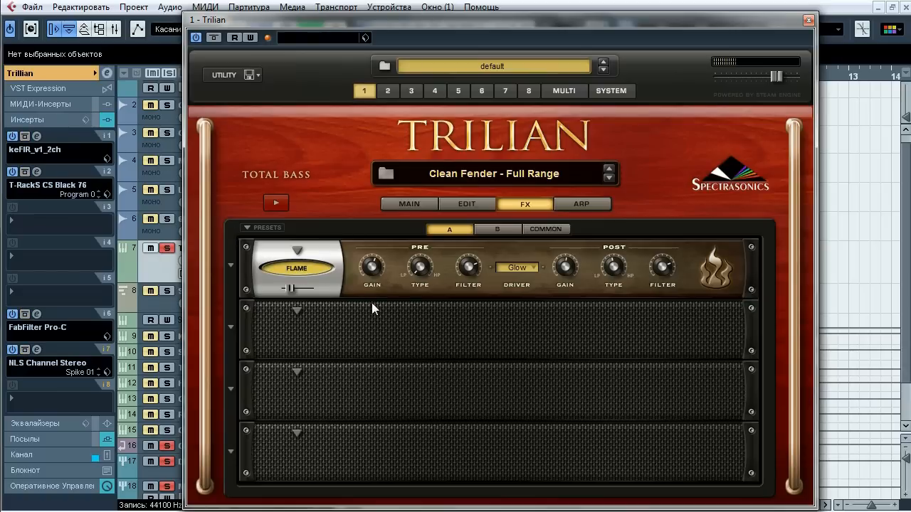
Step: Review Flame's driver options, keeping Glow, check its blend, type and filter settings, and close Trilian from its main page
click(531, 269)
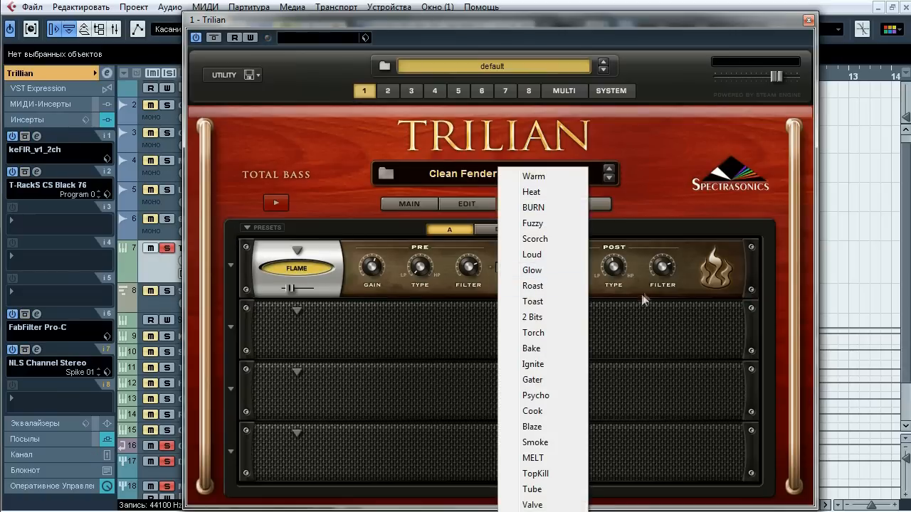
click(531, 271)
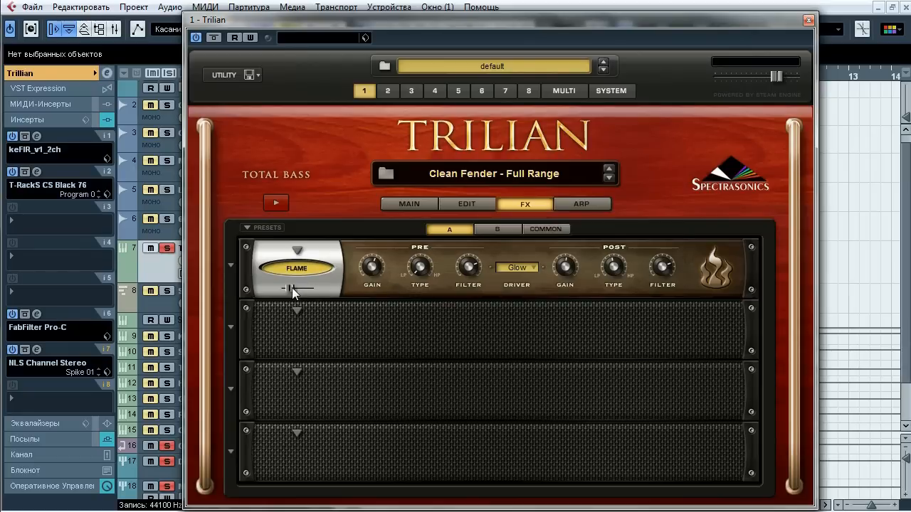
mouse_move(291, 287)
mouse_move(420, 267)
mouse_move(620, 268)
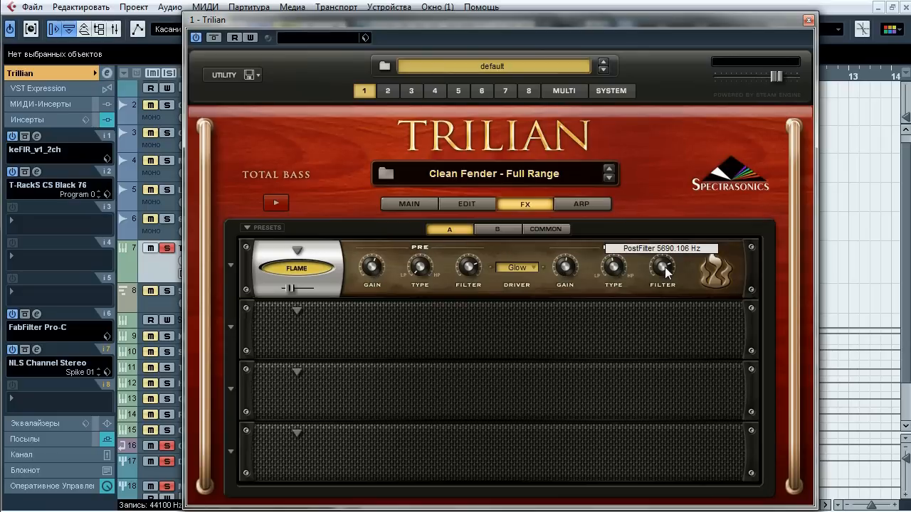
click(413, 205)
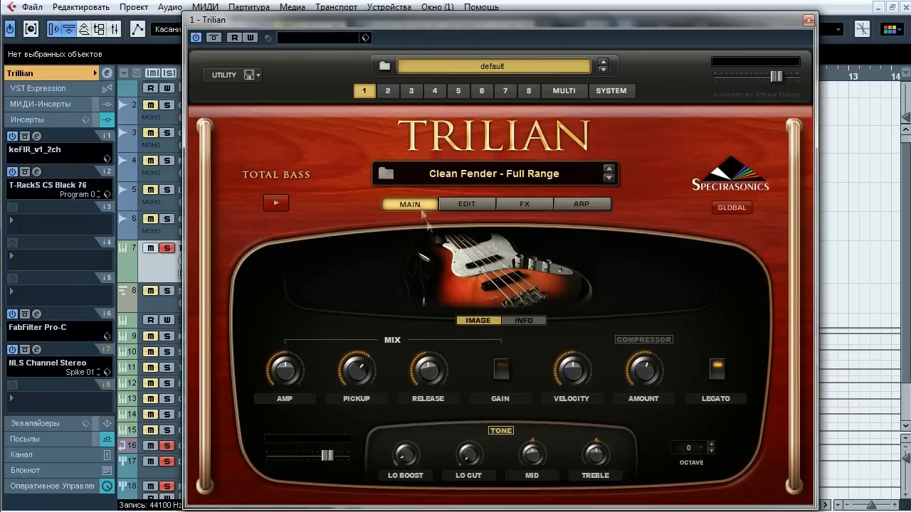
click(807, 20)
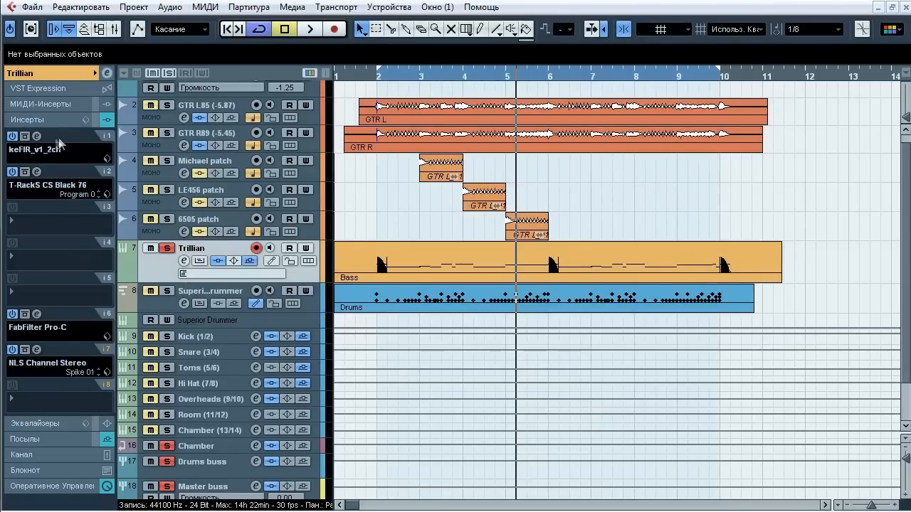
Step: Compare the soloed bass with keFIR's MMG17_Bass_IR.wav impulse bypassed and active, with the later inserts bypassed, and close keFIR
click(37, 136)
drag(467, 137, 462, 145)
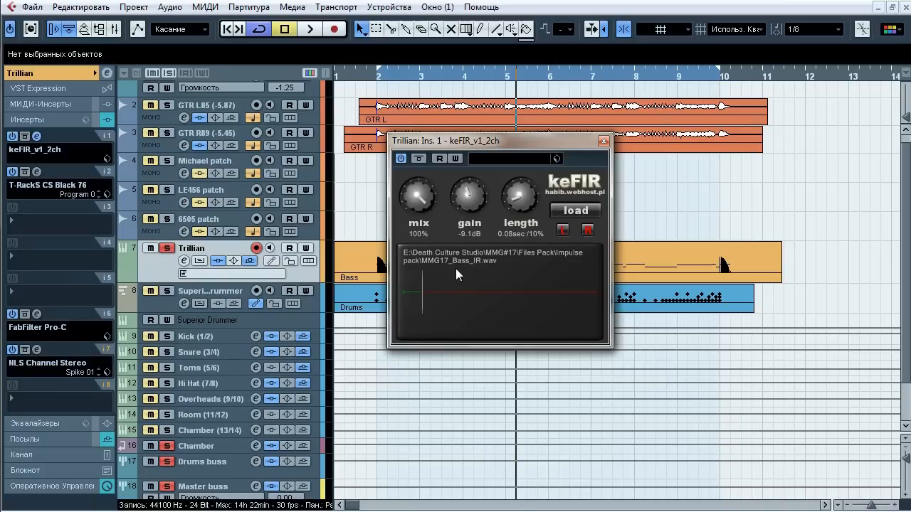
key(space)
click(418, 158)
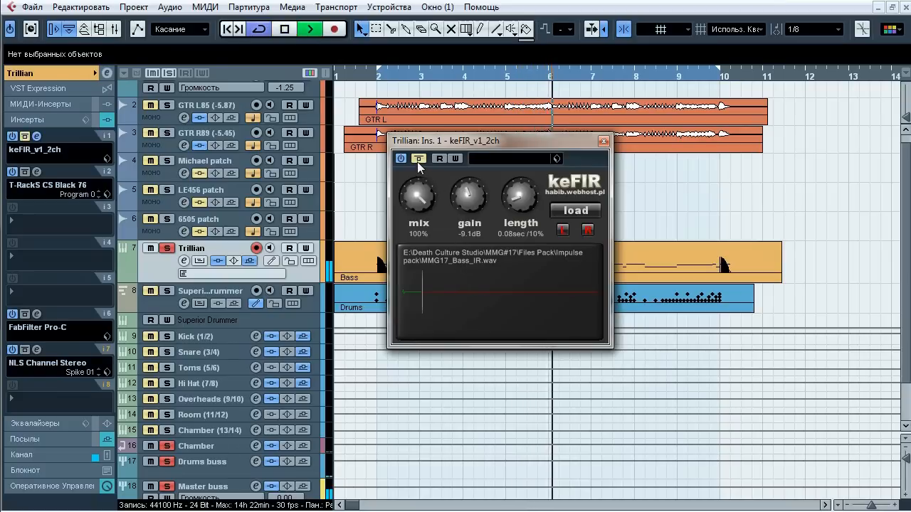
click(418, 161)
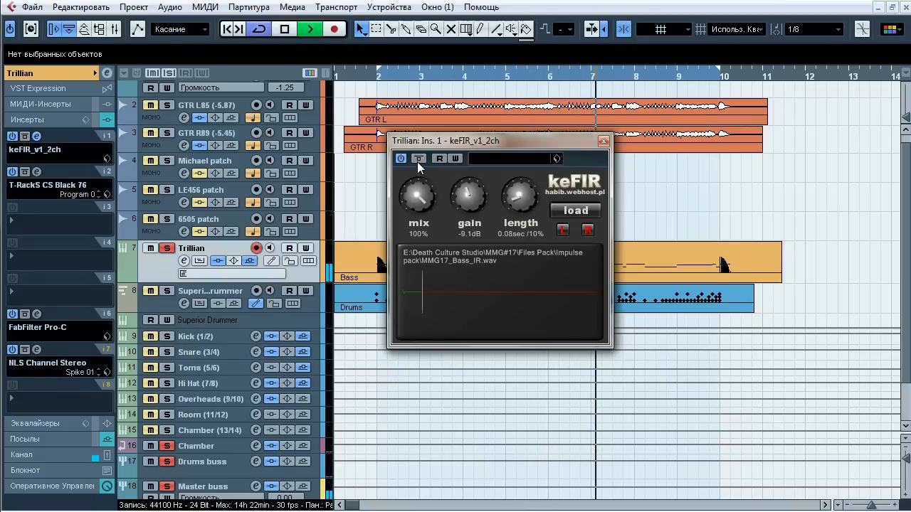
click(418, 161)
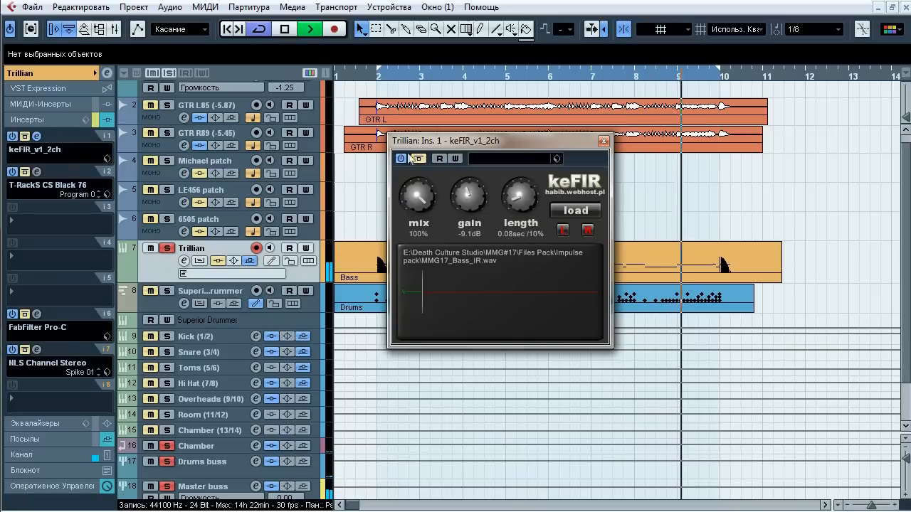
click(419, 159)
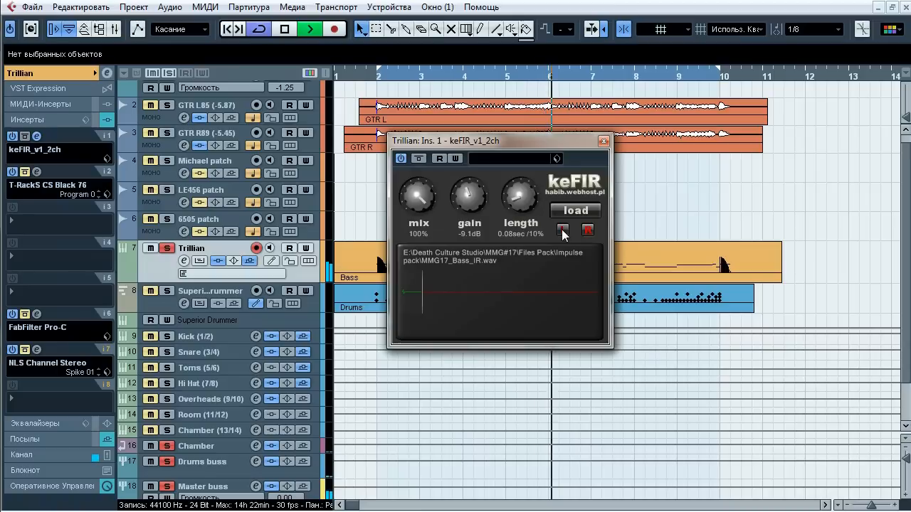
key(space)
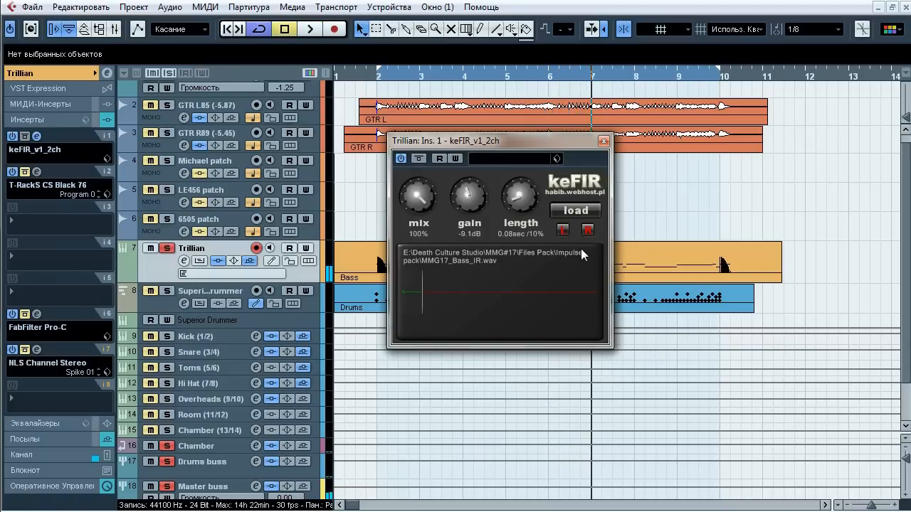
click(603, 141)
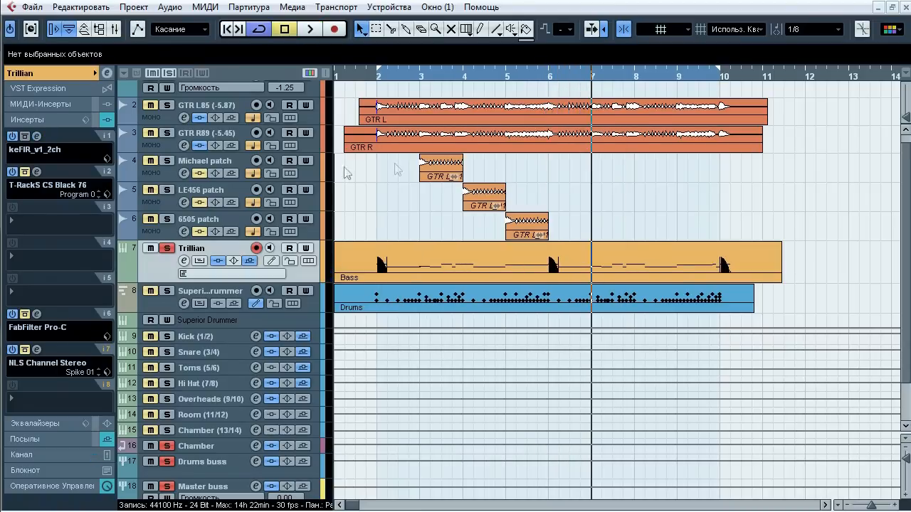
Step: Compare the soloed bass with the T-RackS Black 76 limiter bypassed and active, leave it active, stop playback and close it
click(37, 172)
drag(396, 78, 389, 93)
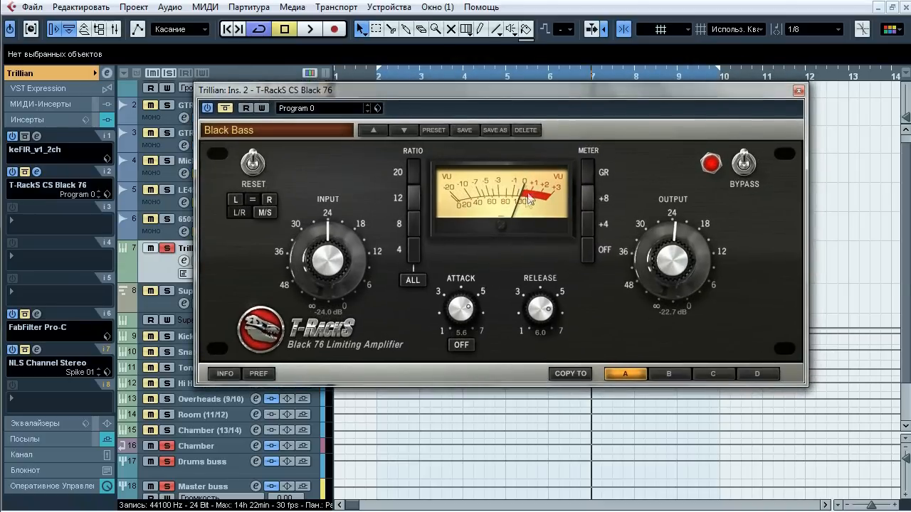
key(space)
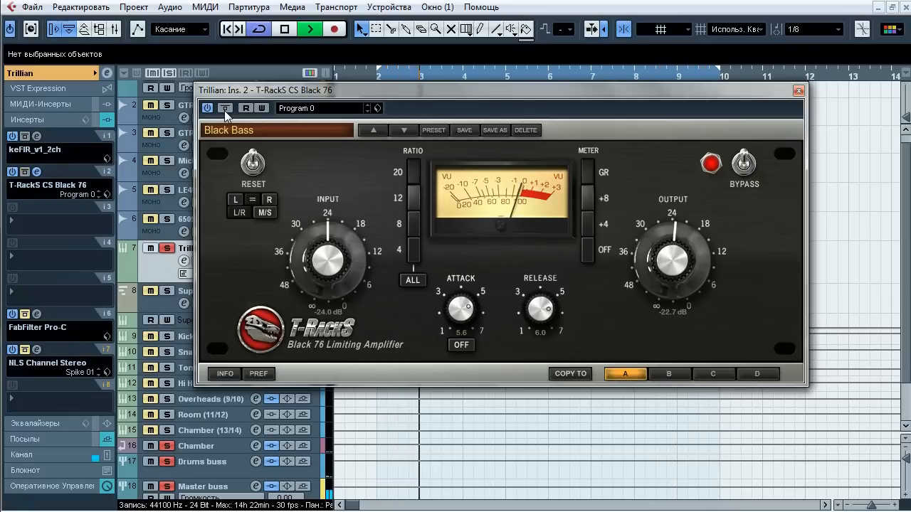
click(225, 112)
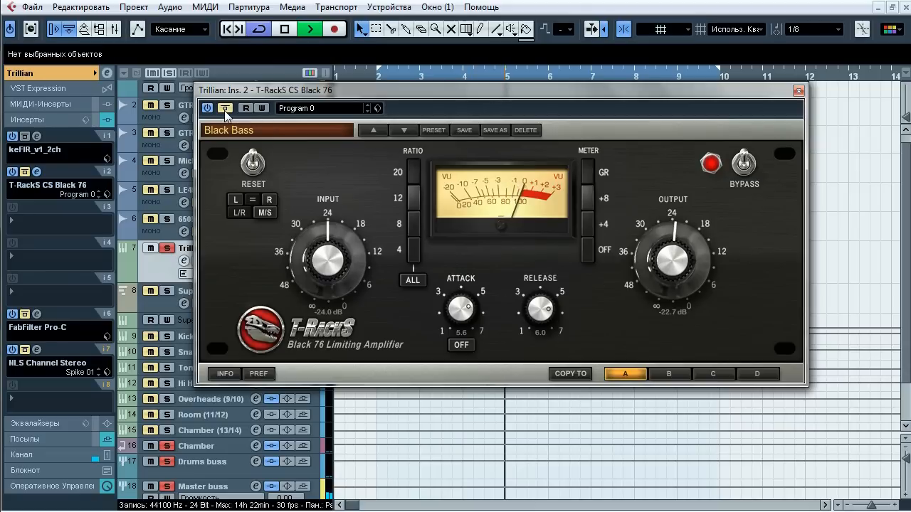
click(225, 112)
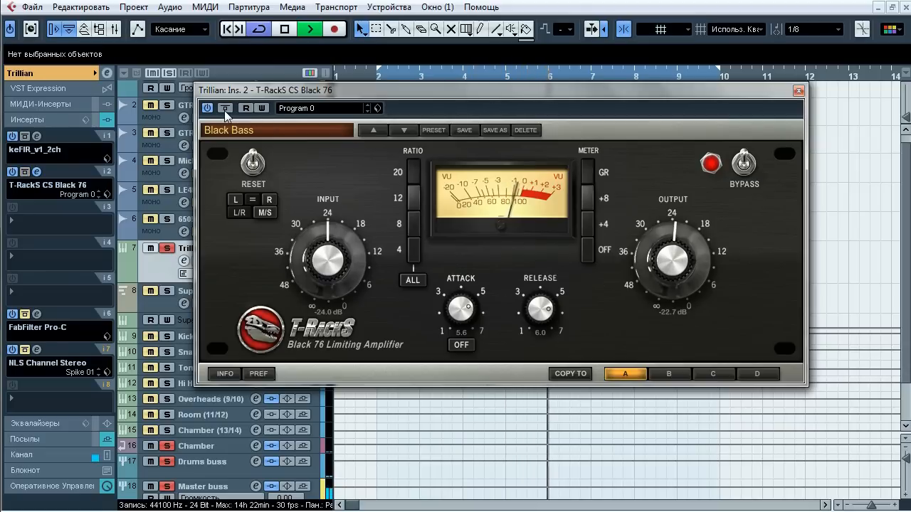
key(space)
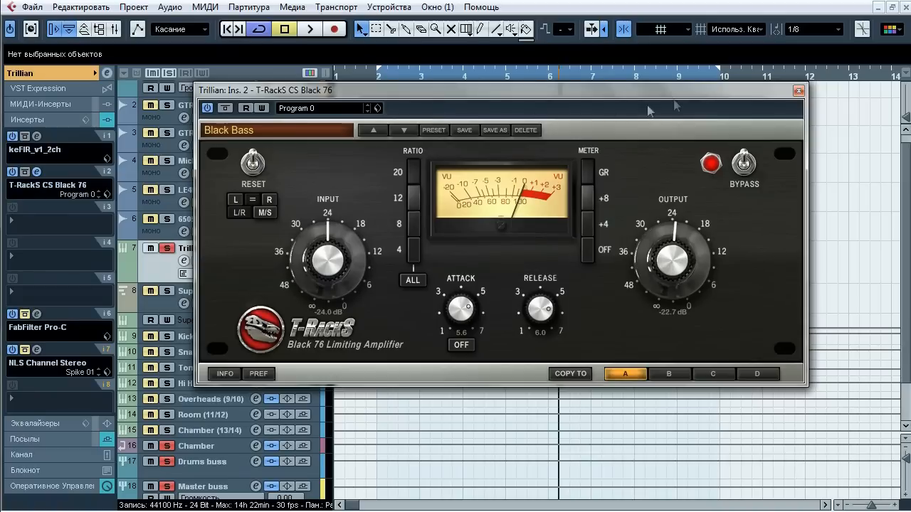
click(798, 91)
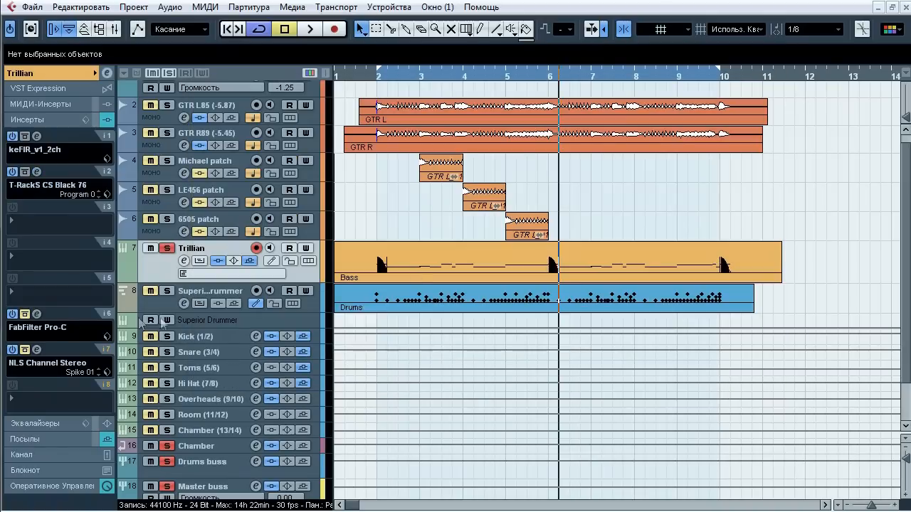
Step: Activate FabFilter Pro-C on the Trillian track and audition its side-chained compression from bar 2 with the bass, kick and snare soloed
click(36, 314)
drag(433, 123, 543, 104)
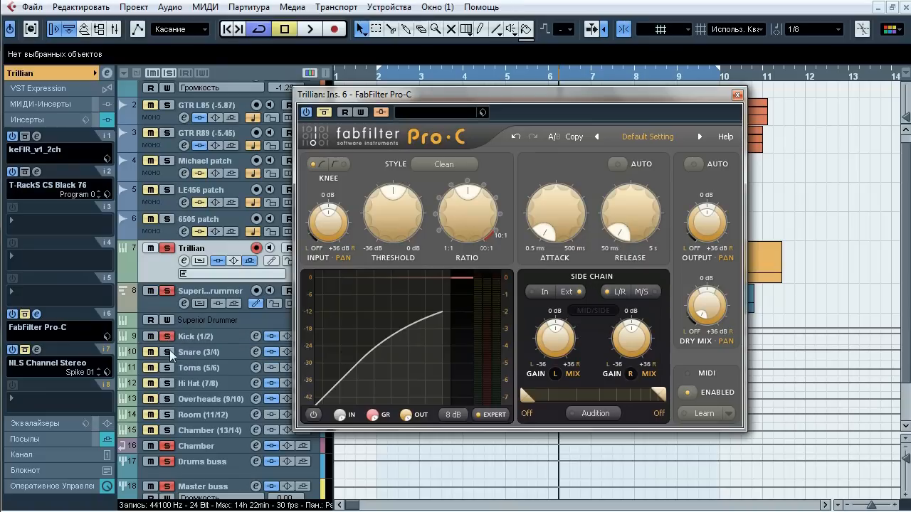
drag(479, 97, 595, 96)
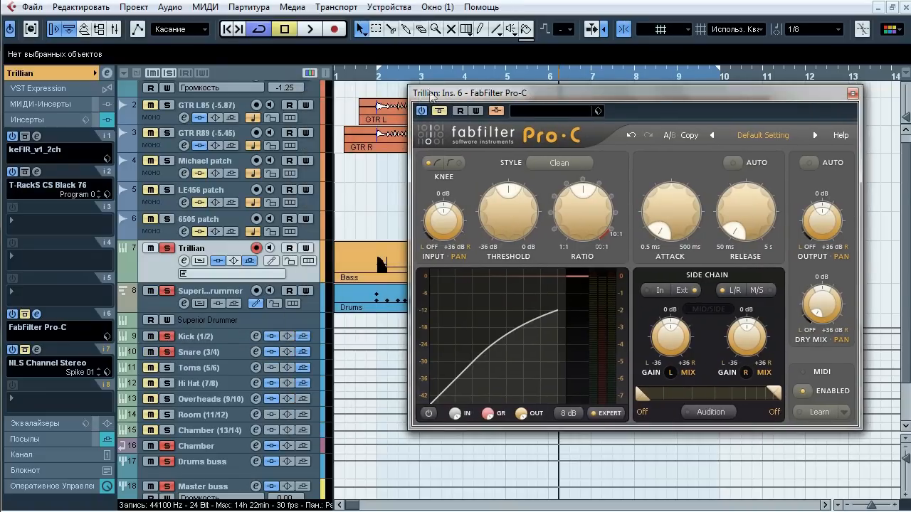
click(378, 77)
key(space)
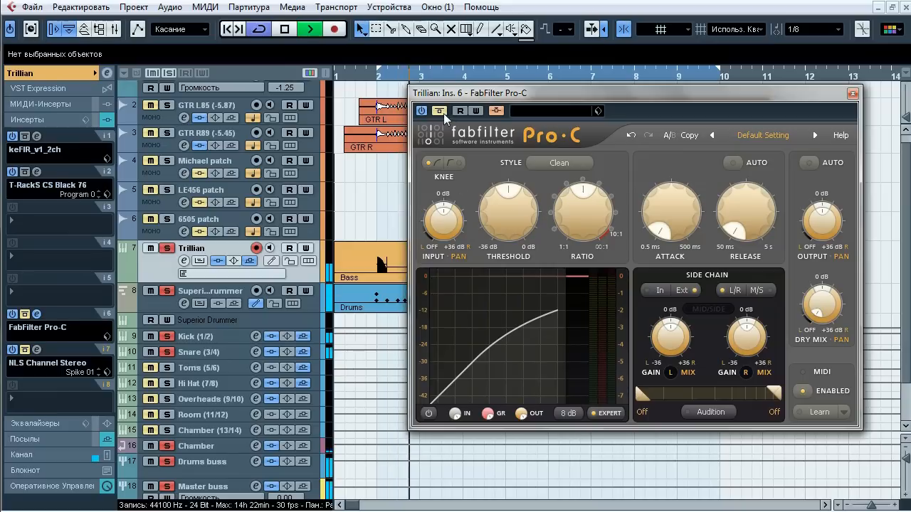
mouse_move(565, 301)
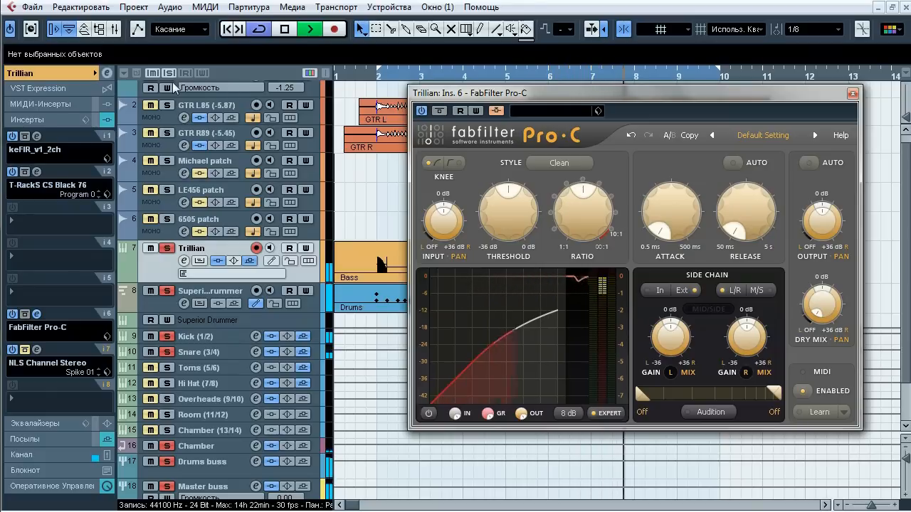
Step: Compare Pro-C bypassed and active in the full mix, solo the Trillian track again, stop playback and close Pro-C
click(440, 114)
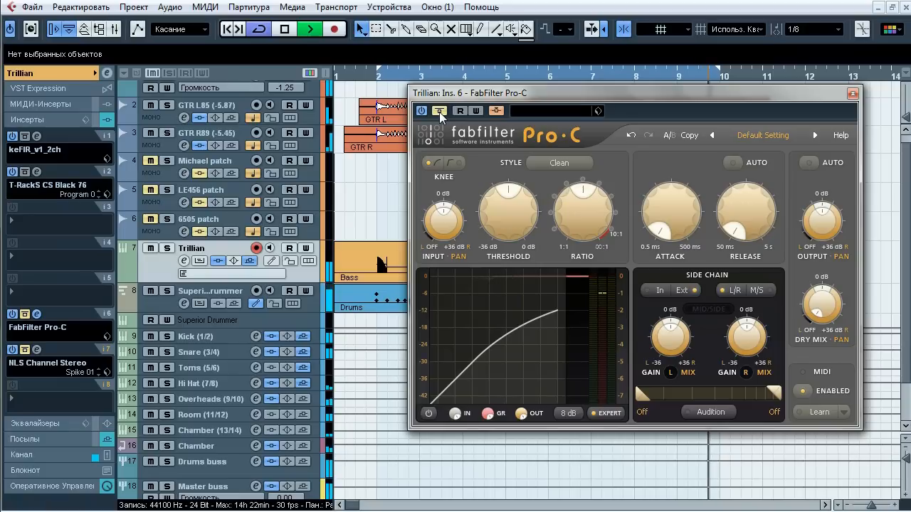
click(440, 112)
click(440, 113)
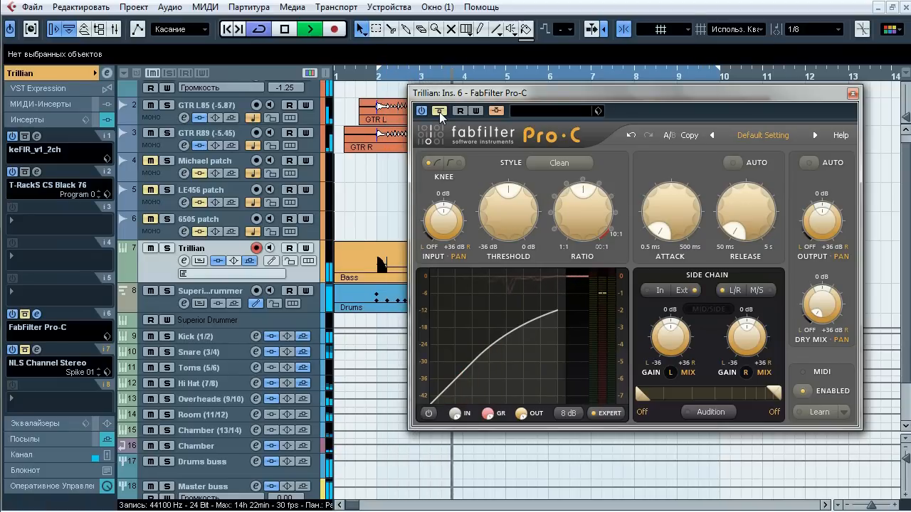
click(440, 113)
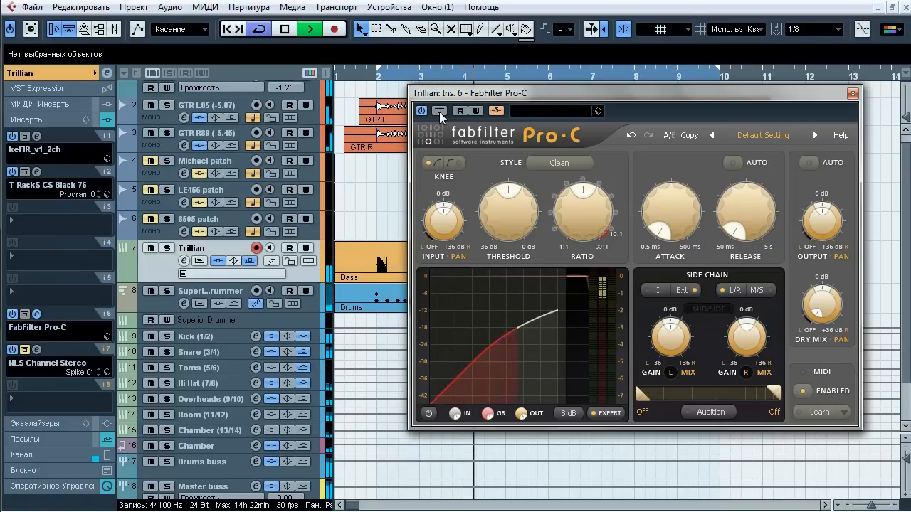
click(166, 248)
key(space)
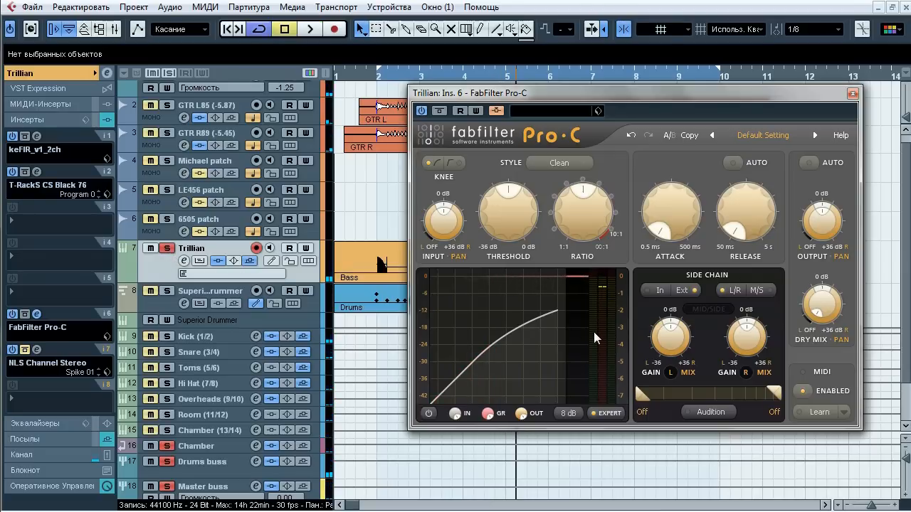
mouse_move(593, 331)
click(852, 94)
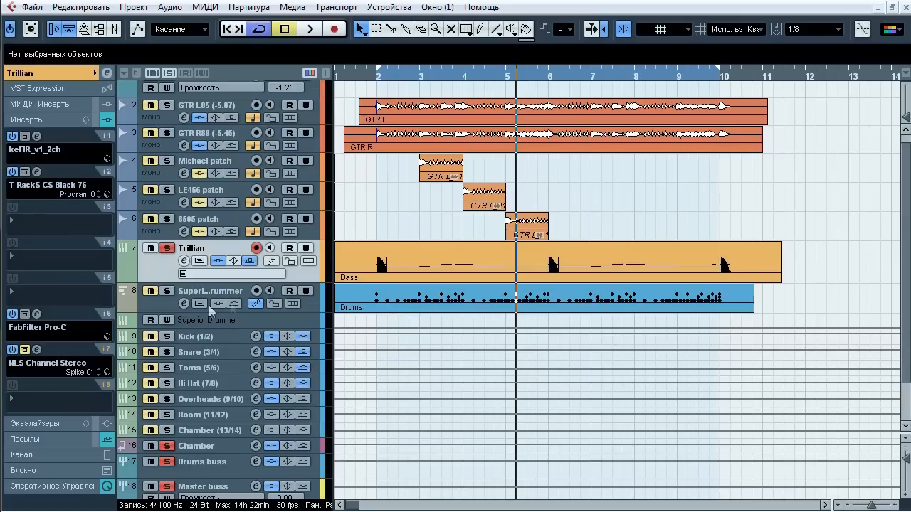
Step: Open NLS Channel Stereo from insert 7 and compare the soloed bass with it bypassed and active, leaving it active
click(37, 349)
drag(535, 27, 468, 57)
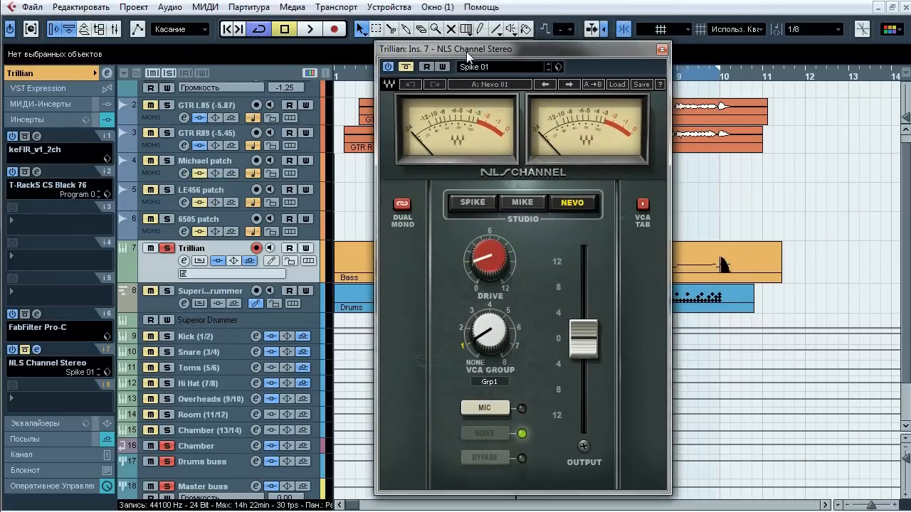
key(space)
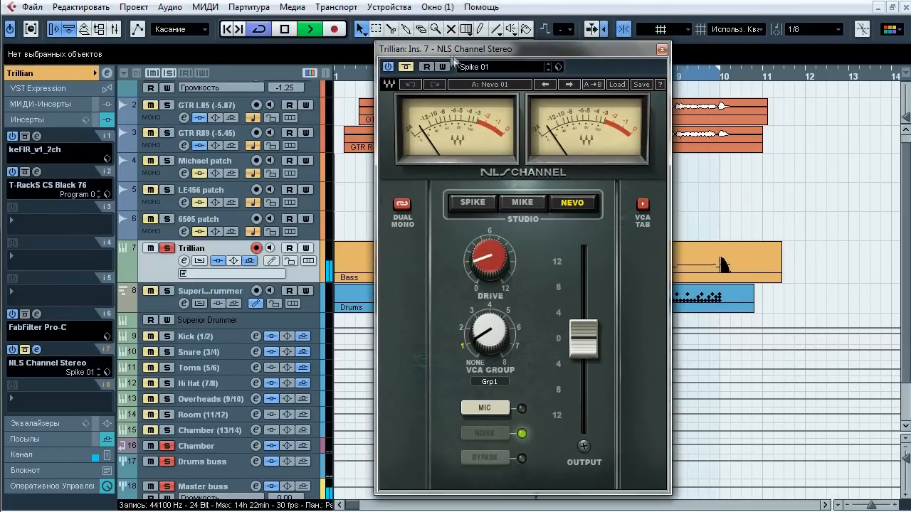
click(407, 67)
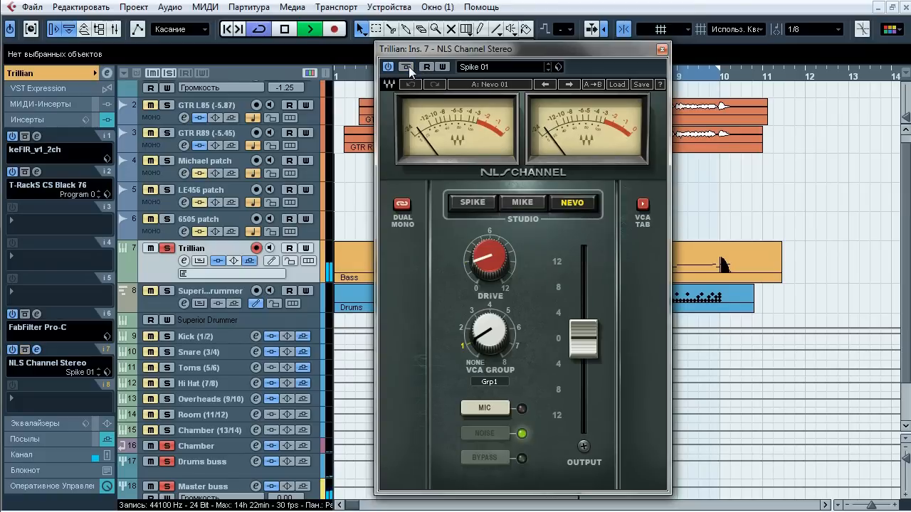
click(407, 67)
click(407, 67)
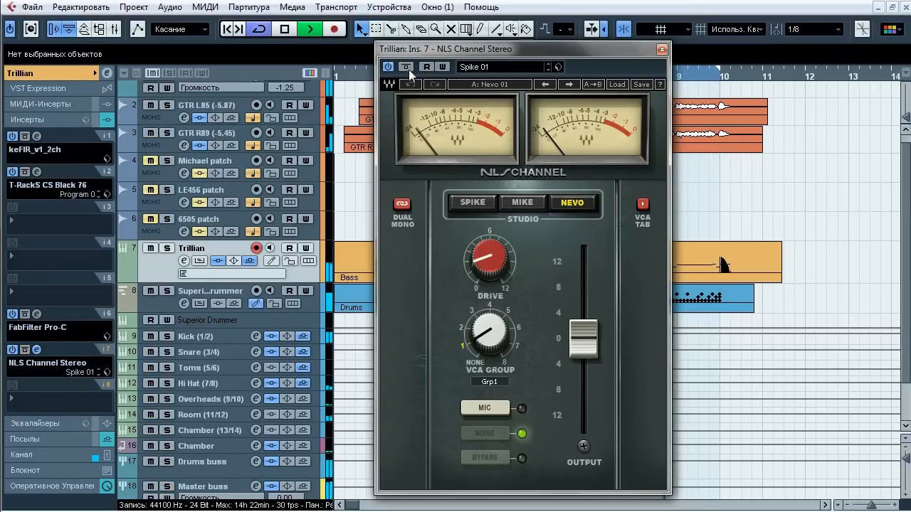
Step: Compare NLS Channel Stereo bypassed and active in the full mix, solo the Trillian track again and stop playback
click(407, 67)
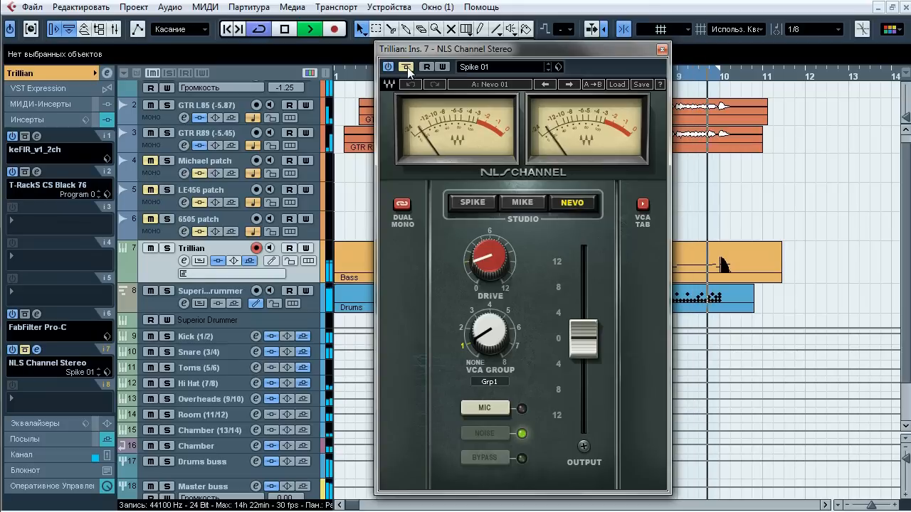
click(407, 67)
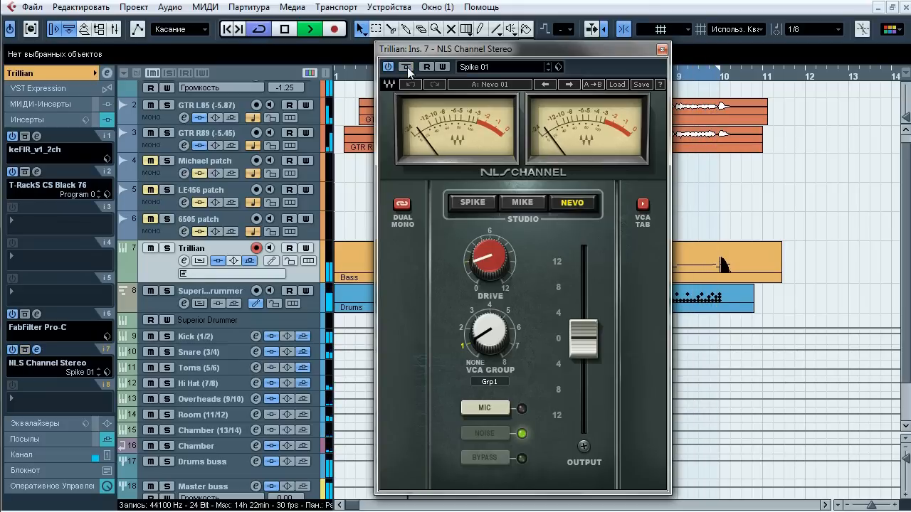
click(407, 67)
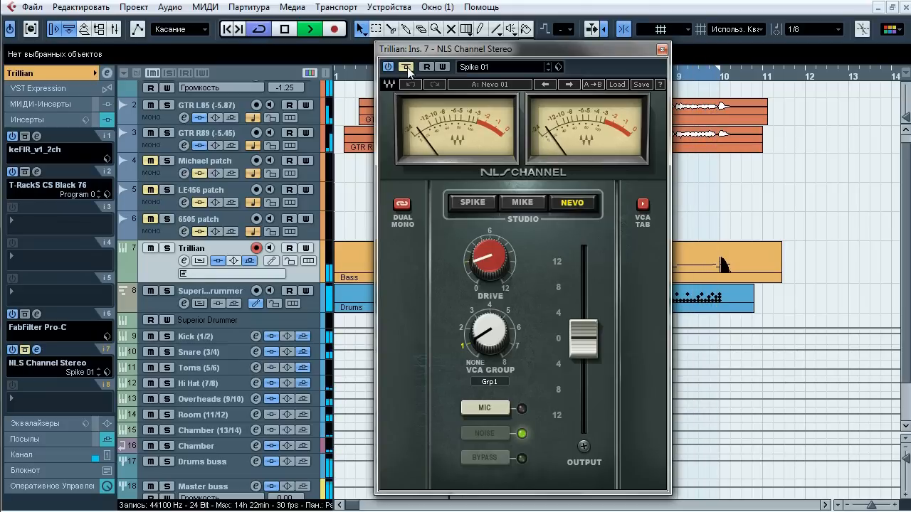
click(408, 66)
click(166, 248)
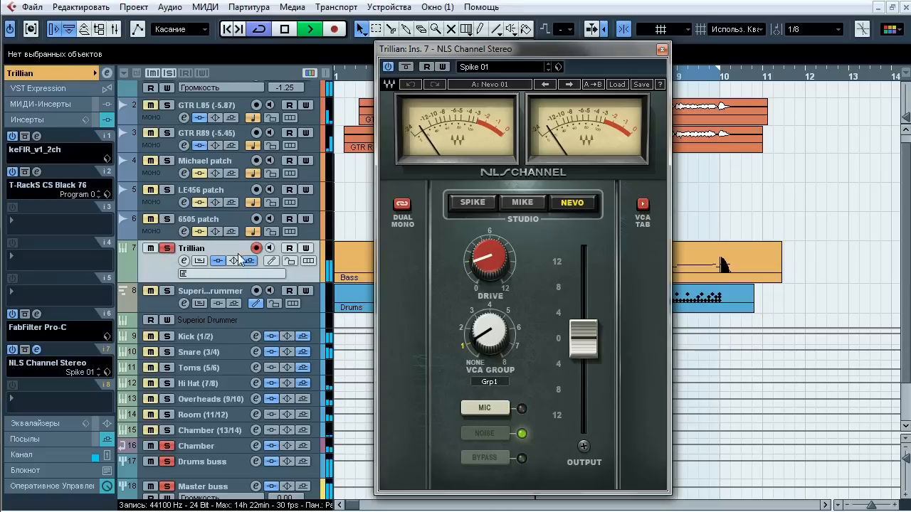
key(space)
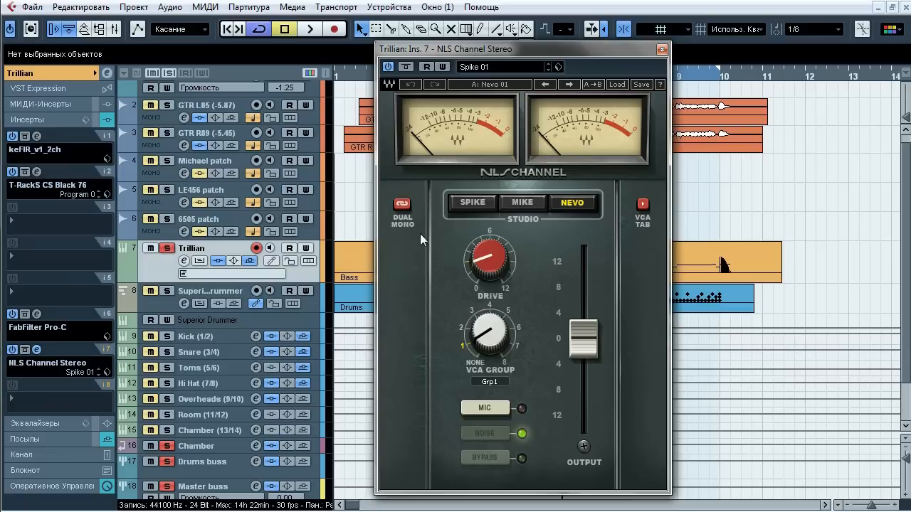
Step: Check the Trillian channel's fader and level meter while playing the soloed bass, and review the track's inserts and basic settings
click(53, 450)
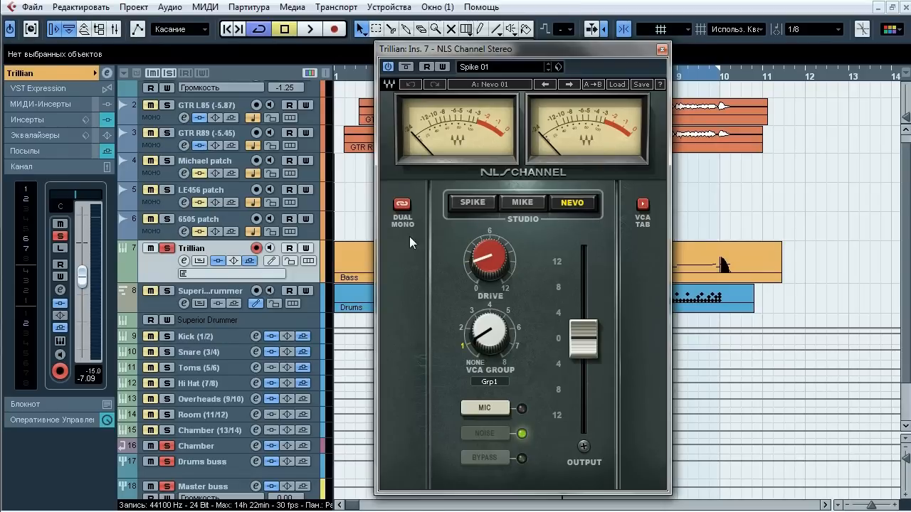
key(space)
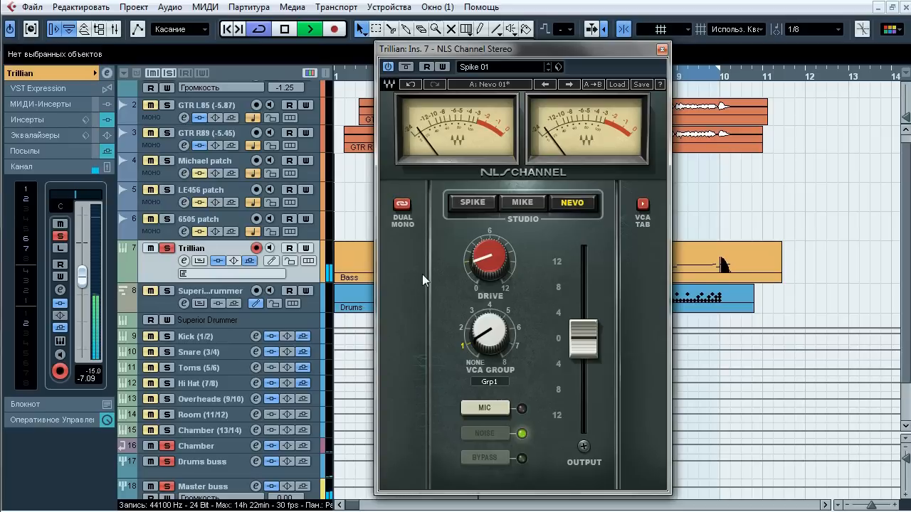
key(space)
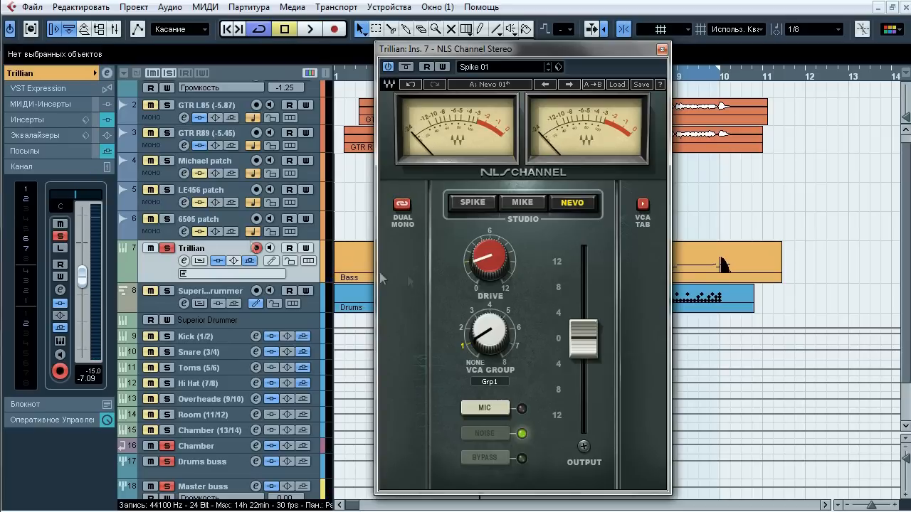
click(32, 121)
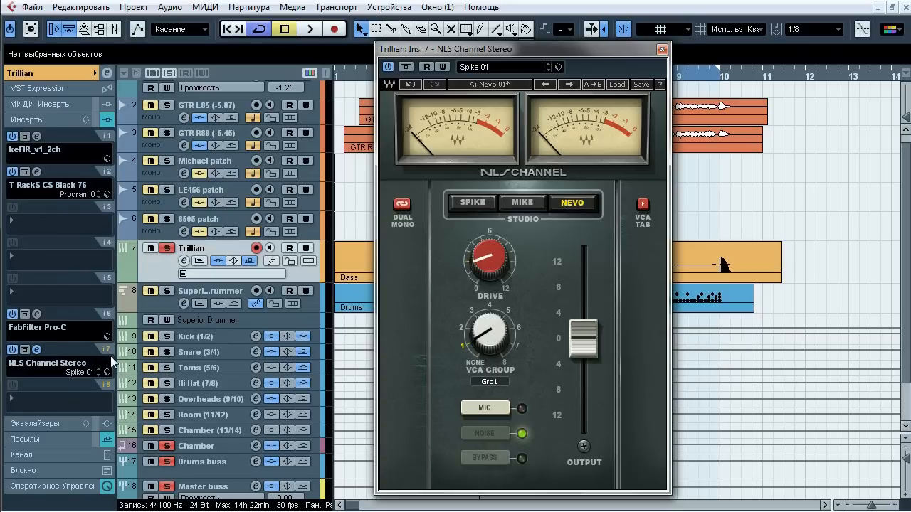
click(74, 76)
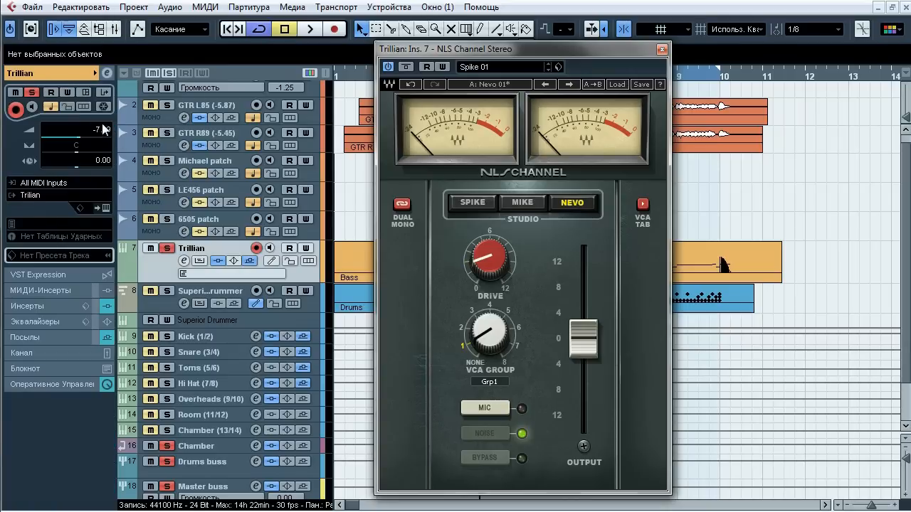
Step: Compare the soloed bass with NLS Channel Stereo moved to insert slot 5 and back in post-fader slot 7
click(64, 307)
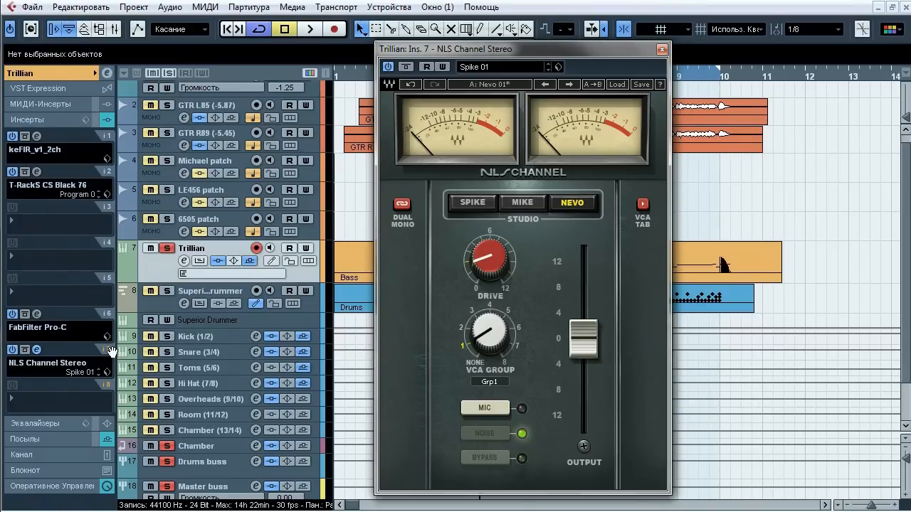
key(space)
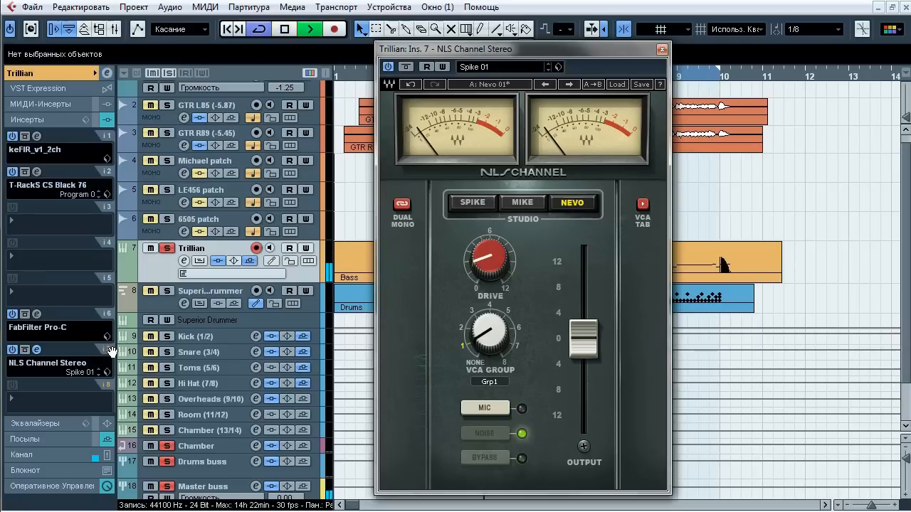
drag(112, 352, 107, 282)
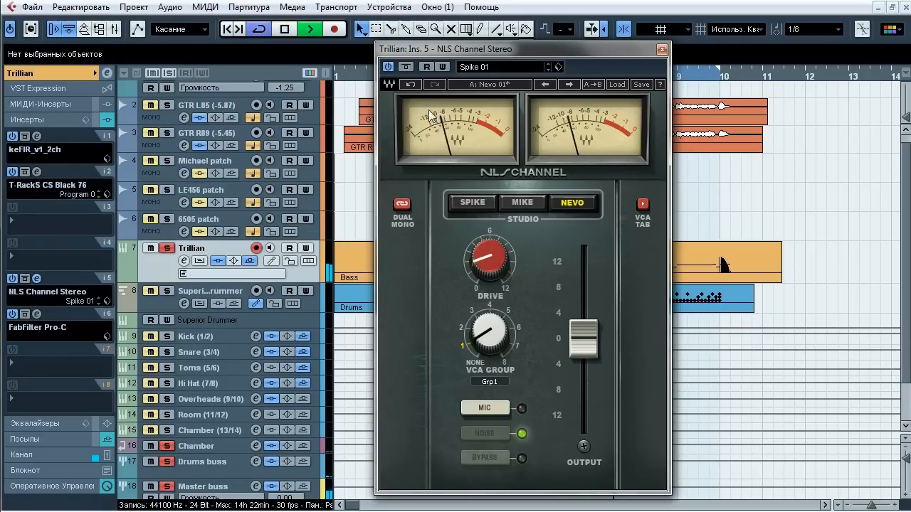
drag(106, 300, 107, 365)
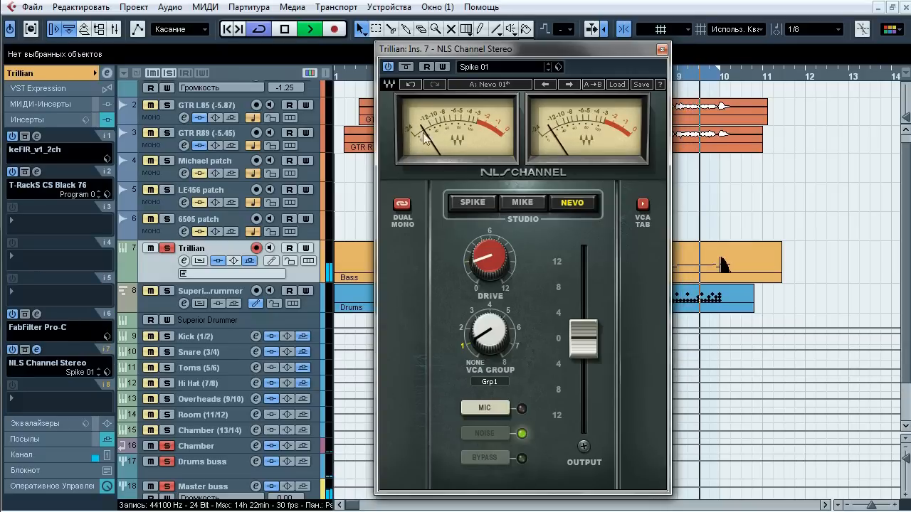
Step: Audition the full mix with NLS Channel Stereo in insert slot 7, solo the Trillian track again and stop playback
click(165, 250)
mouse_move(106, 349)
mouse_down()
mouse_move(97, 284)
mouse_move(107, 359)
mouse_up()
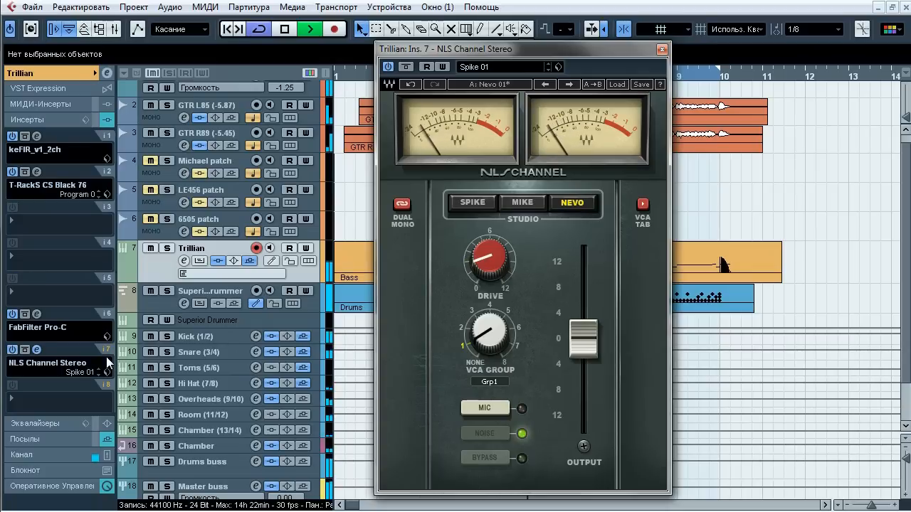
click(166, 247)
key(space)
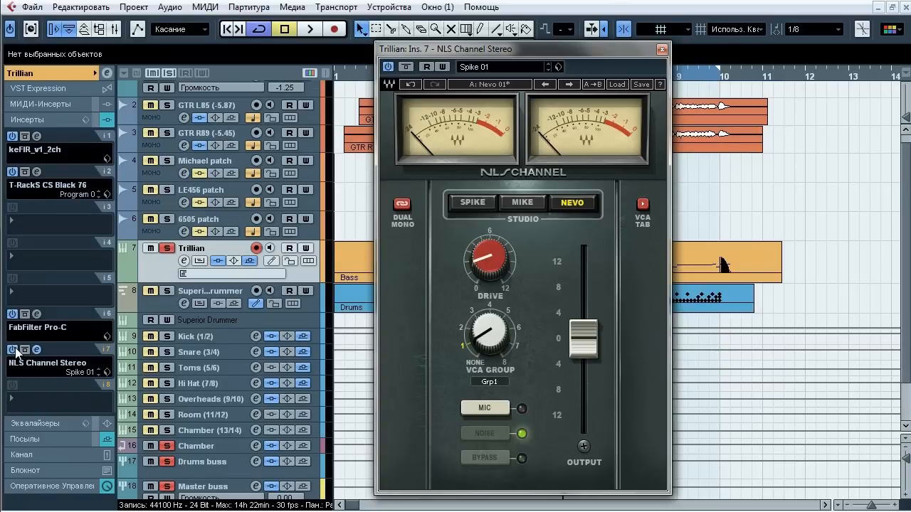
Step: Close the NLS Channel window and compare the soloed Trillian bass with its Chamber send bypassed and active, leaving the send on
click(661, 50)
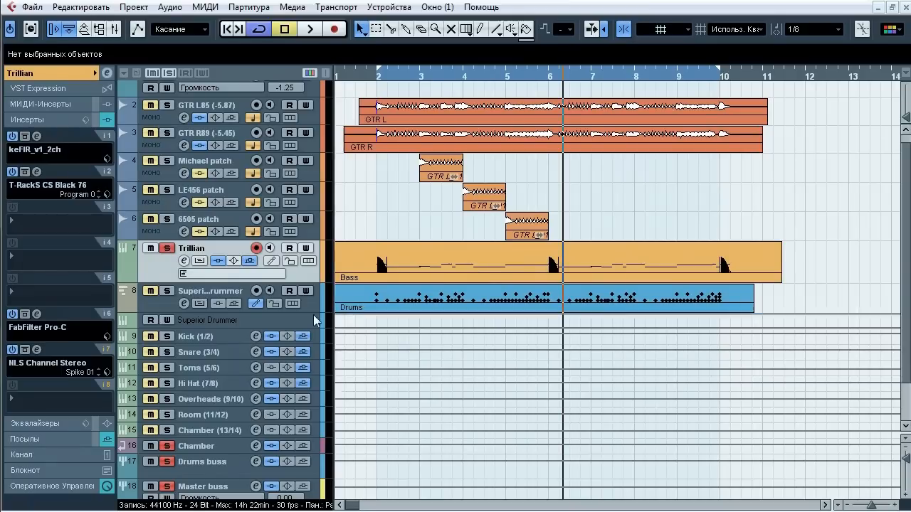
click(68, 440)
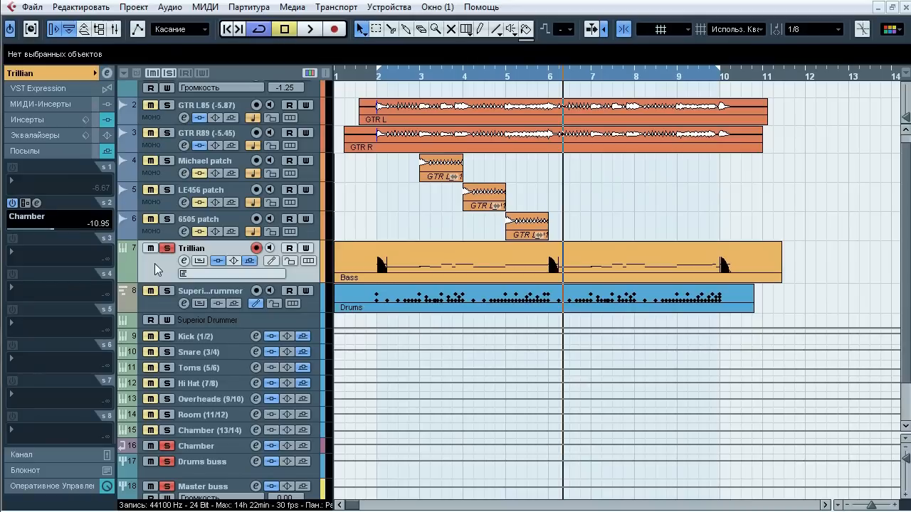
key(space)
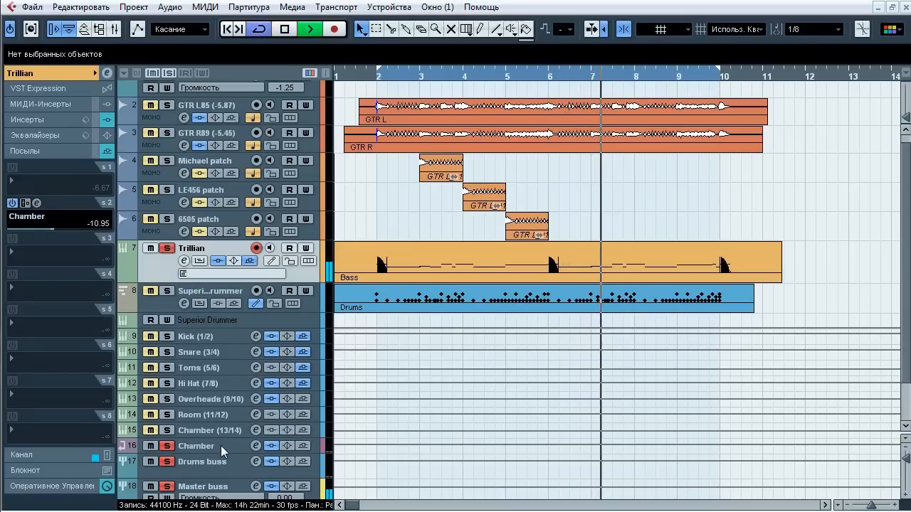
click(11, 204)
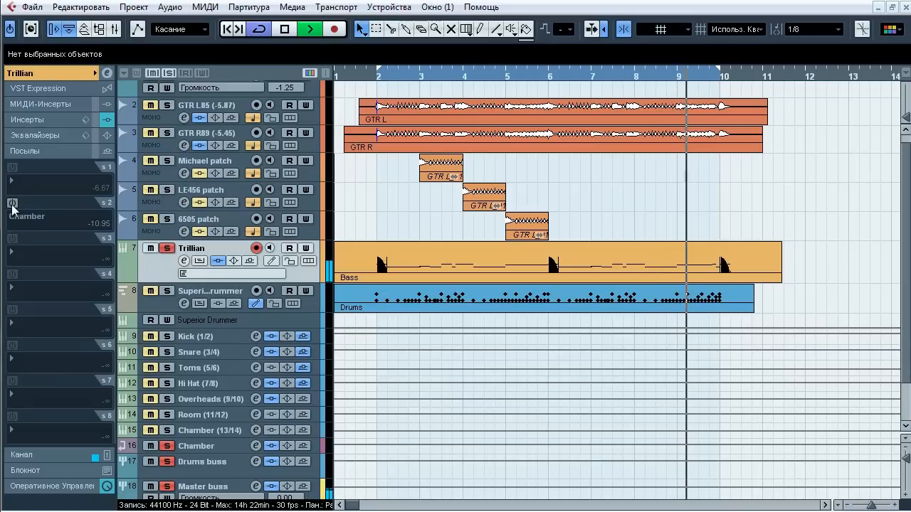
click(11, 203)
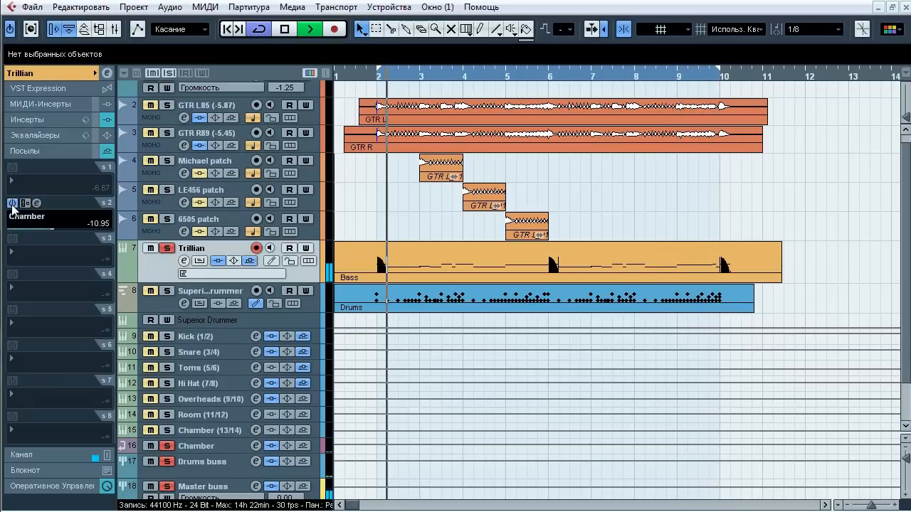
click(12, 203)
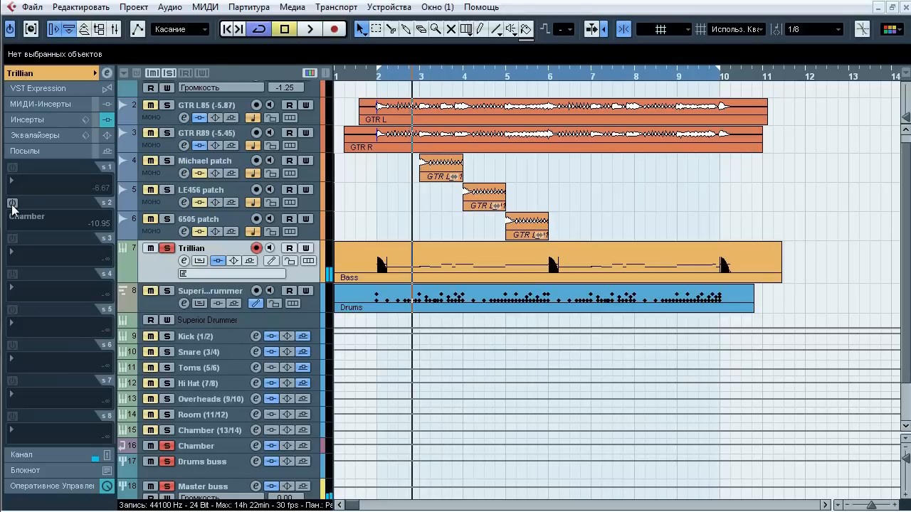
click(11, 204)
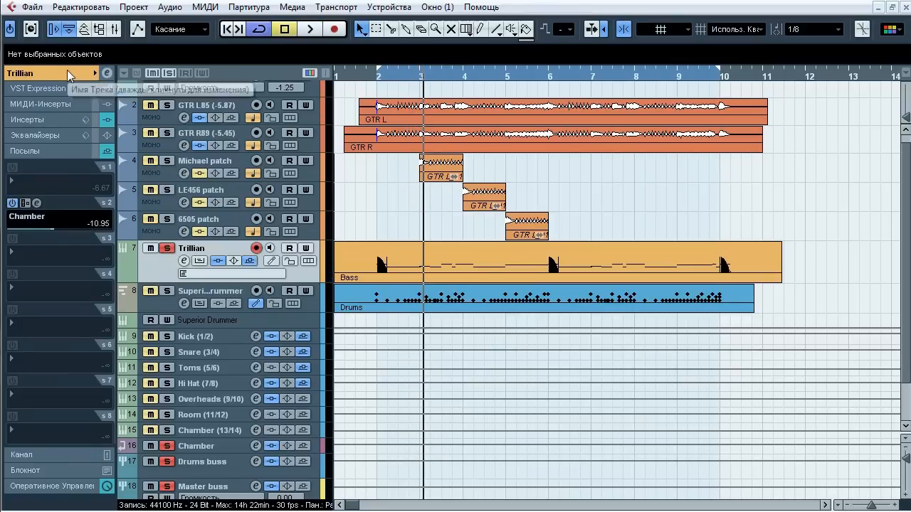
click(67, 70)
click(107, 73)
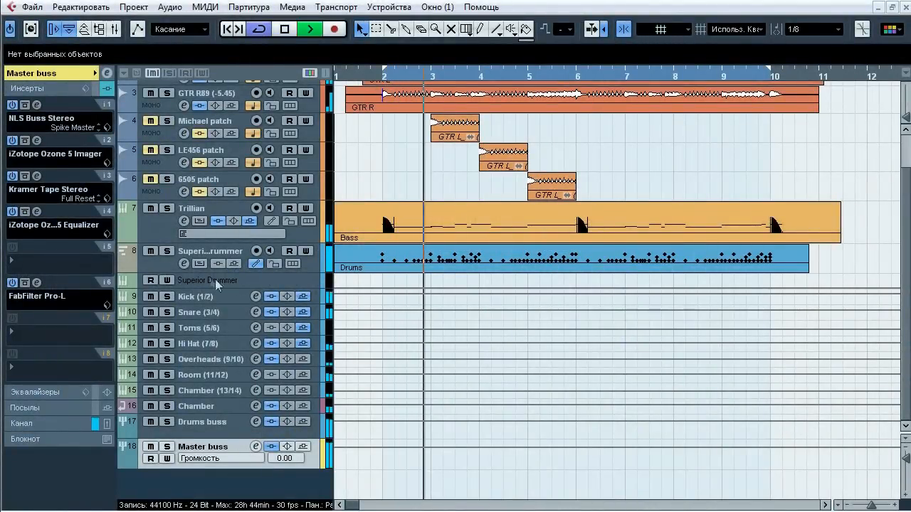
Step: Compare the soloed Superior Drummer track with the full mix, leave the drums soloed and stop playback
click(167, 251)
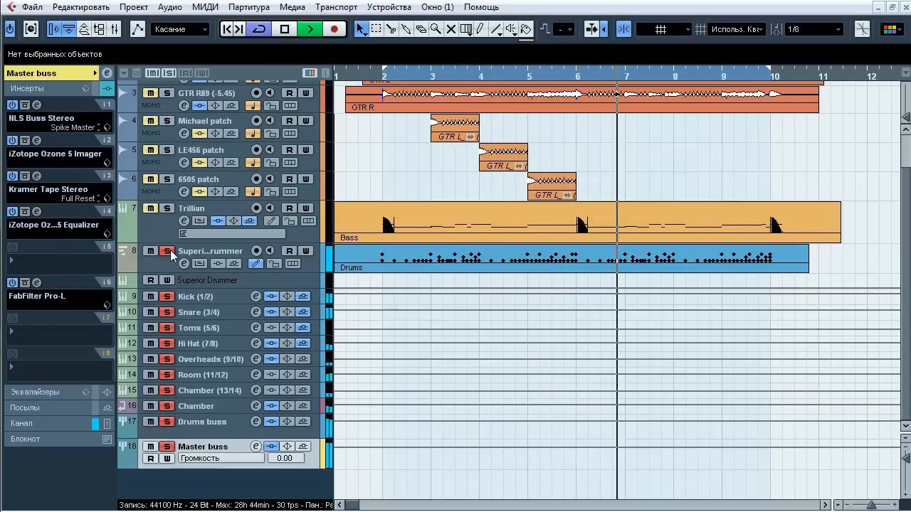
click(170, 250)
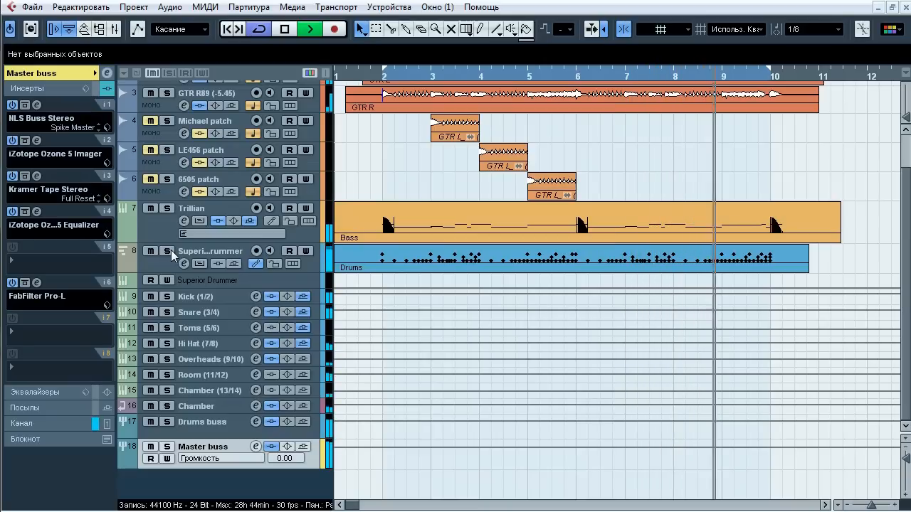
click(168, 250)
key(space)
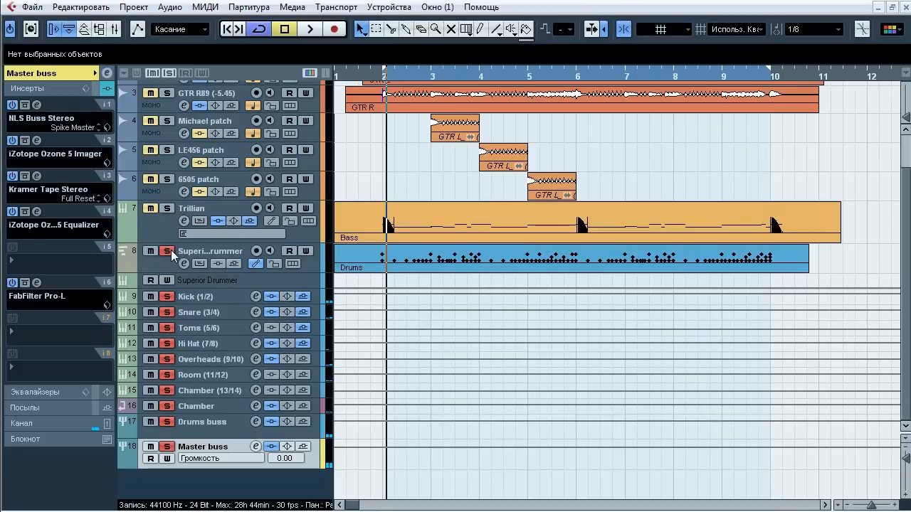
Step: Select the Superior Drummer track with its output channels Kick (1/2) through Chamber (13/14), and view the track types available to add
click(230, 257)
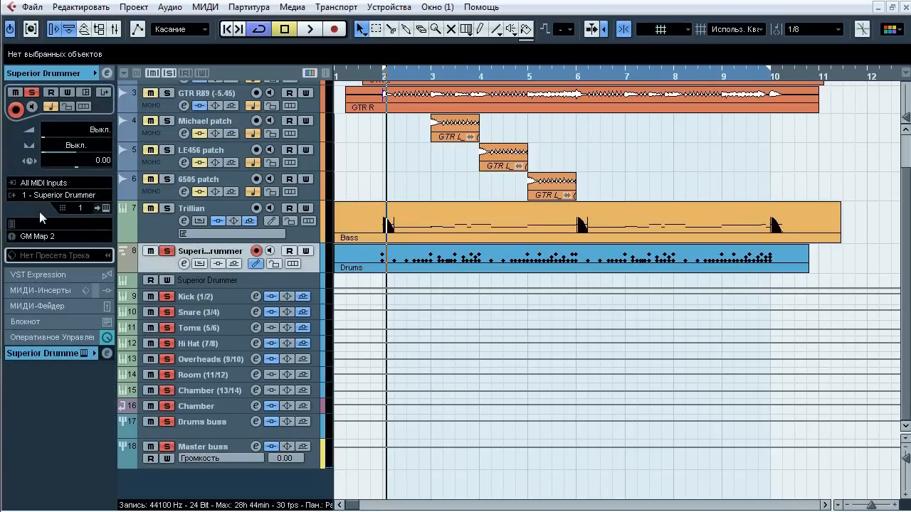
shift+click(222, 389)
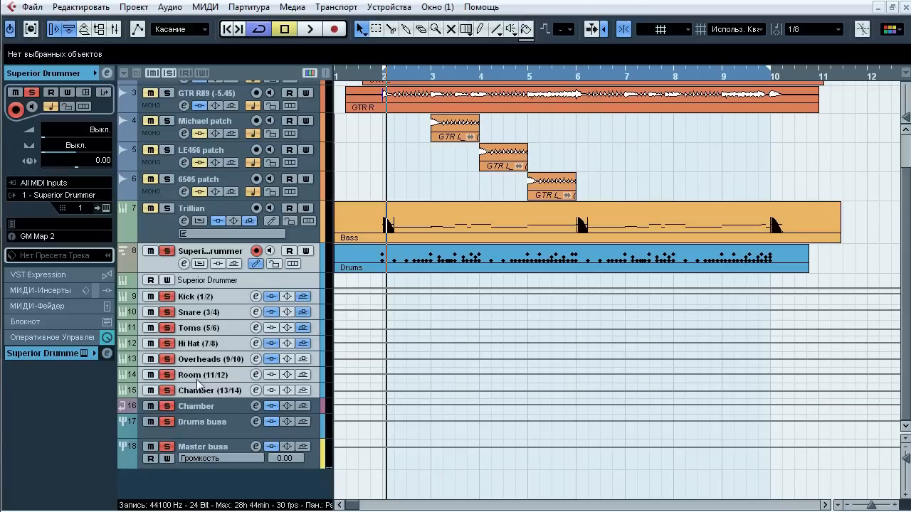
right_click(231, 276)
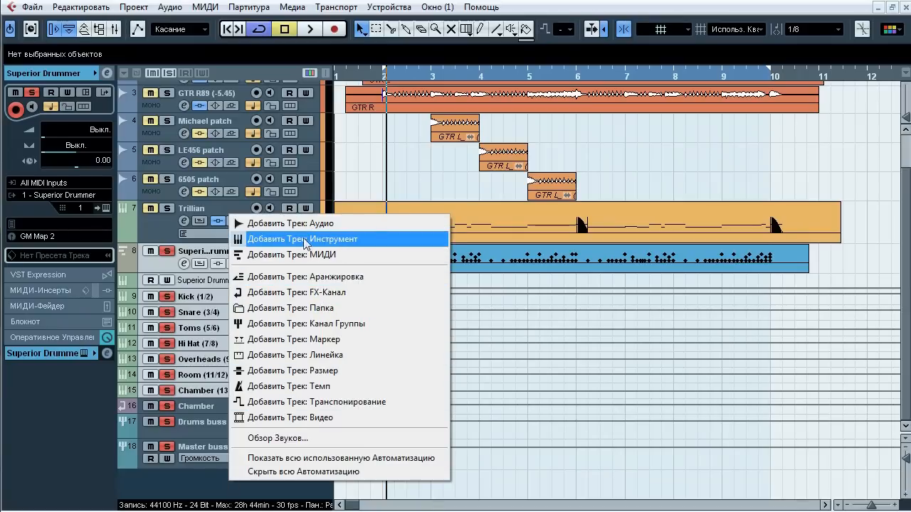
click(216, 490)
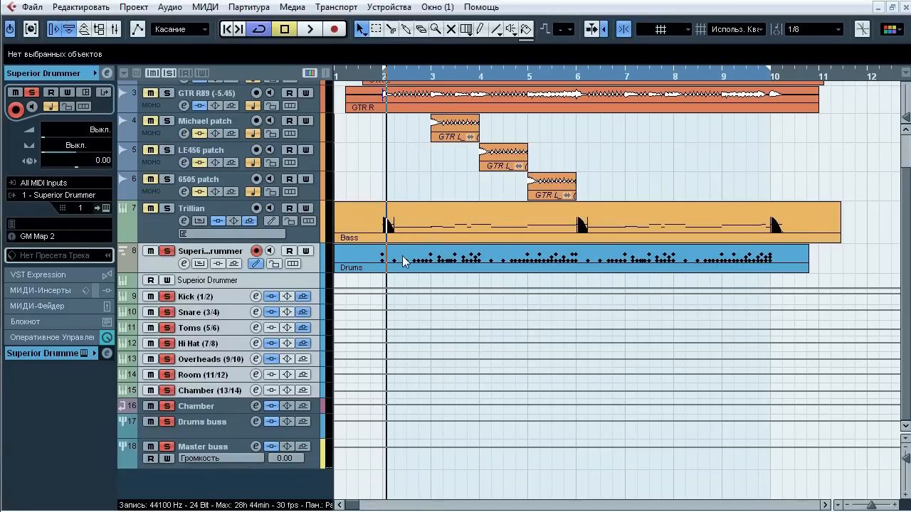
Step: Open the VST instruments rack and examine the list of loadable instruments and the outputs of Superior Drummer
key(F11)
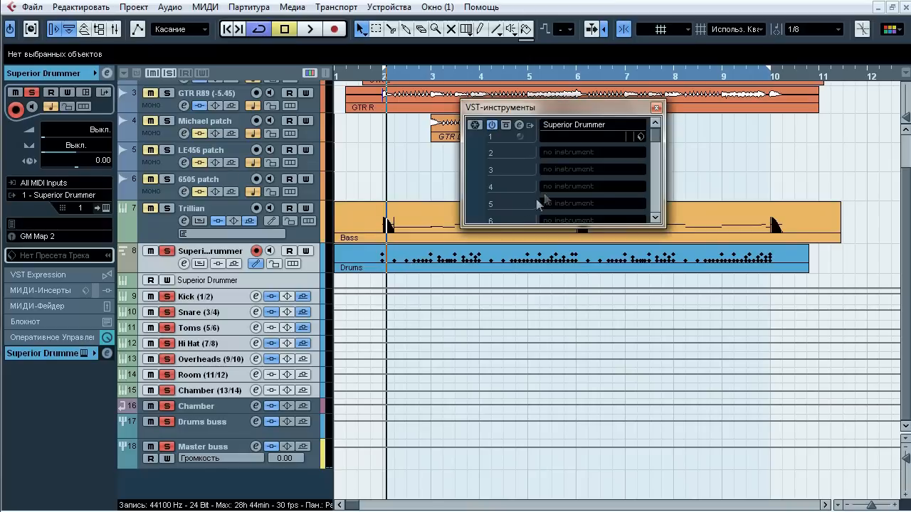
click(572, 153)
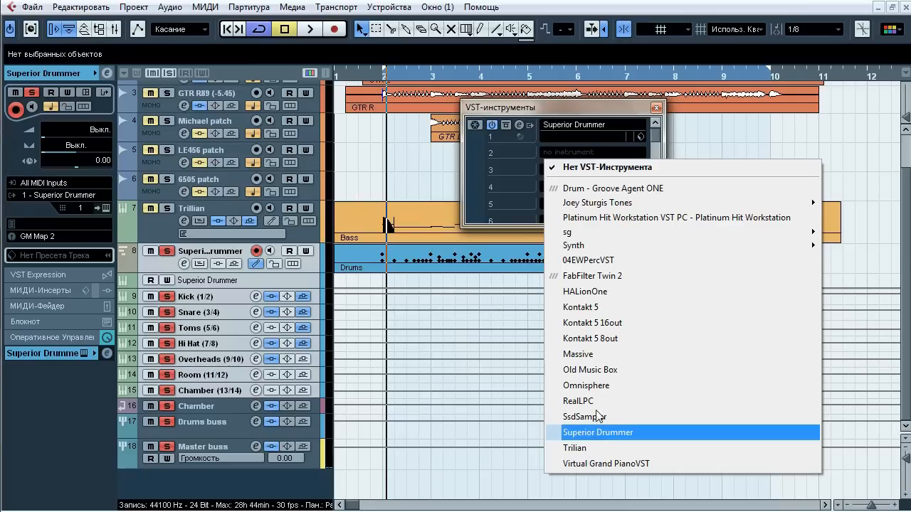
click(588, 116)
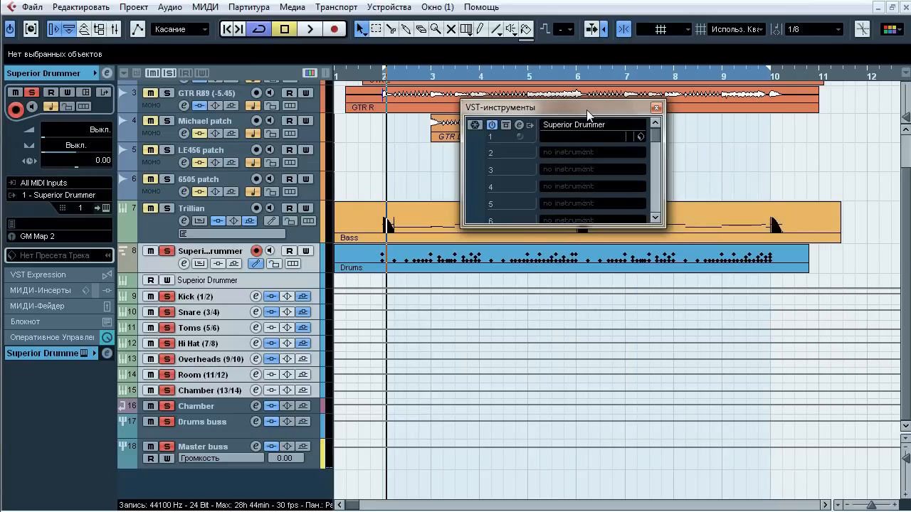
click(530, 124)
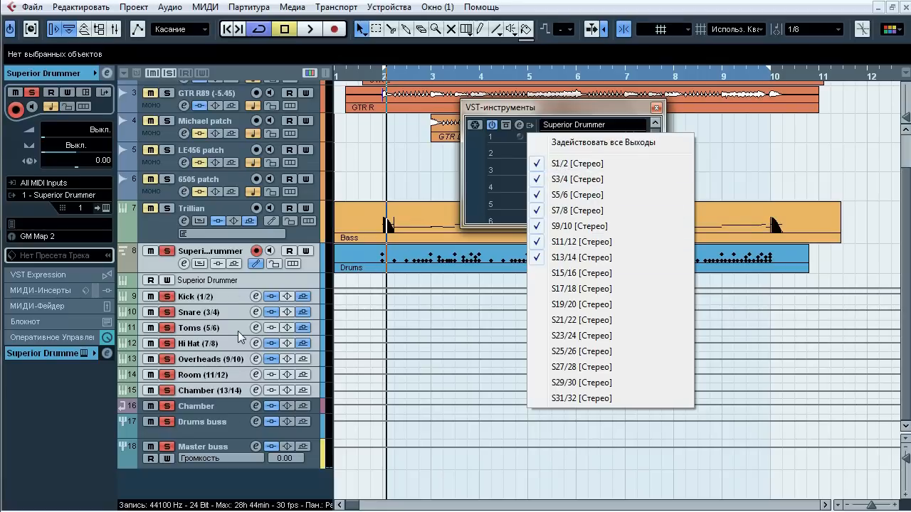
click(235, 257)
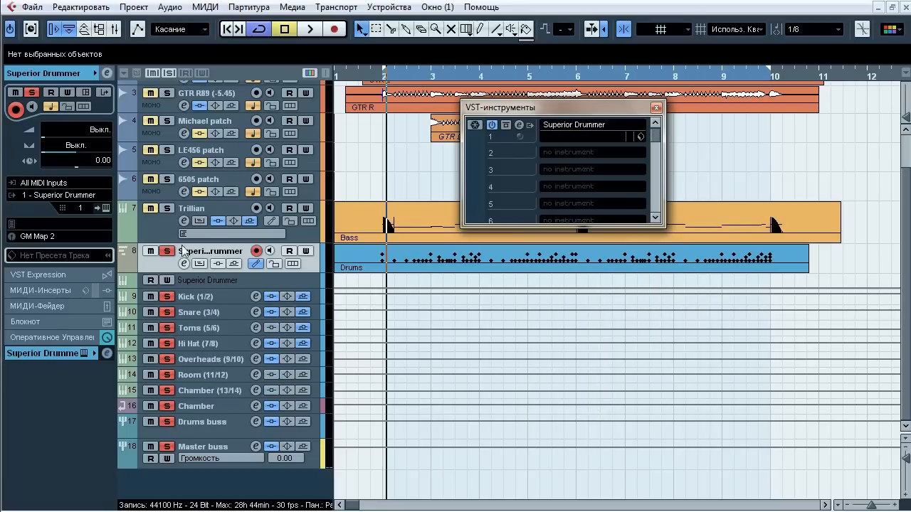
Step: Open Superior Drummer's kit construction view and look through its combined presets, including the Toontrack group
click(108, 209)
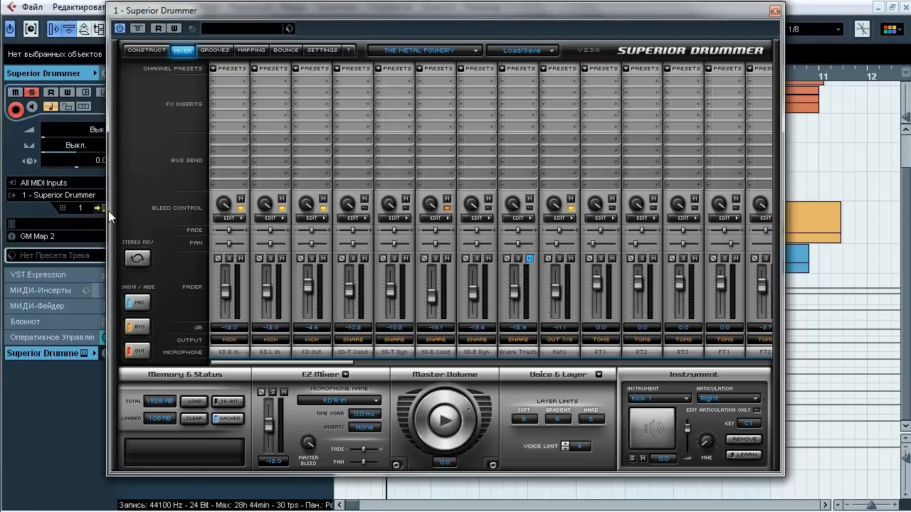
click(147, 50)
click(551, 51)
mouse_move(565, 67)
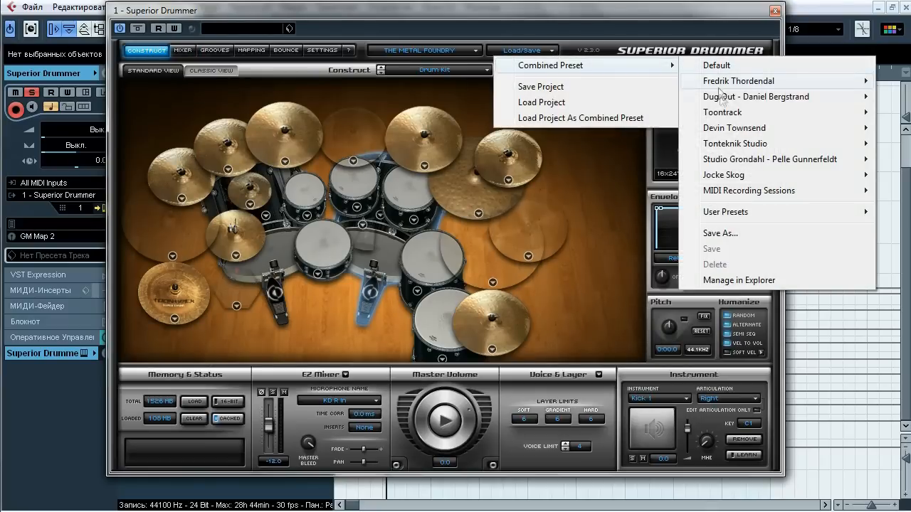
mouse_move(719, 113)
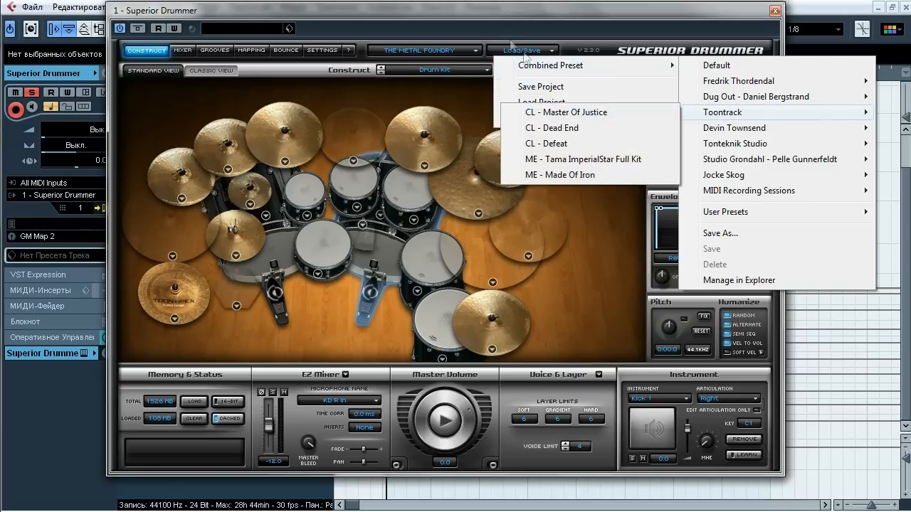
click(479, 12)
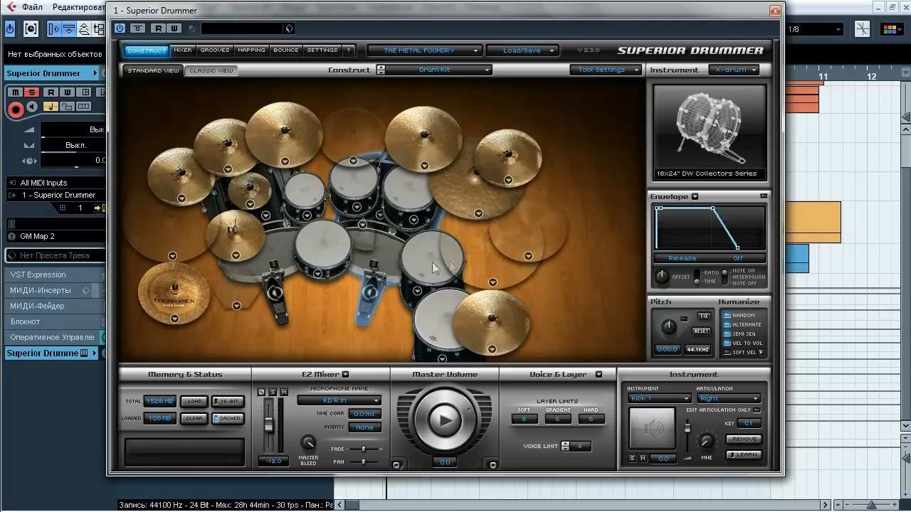
Step: Audition the cymbals and toms of the drum kit one by one, from the China to the large stage crash
click(173, 288)
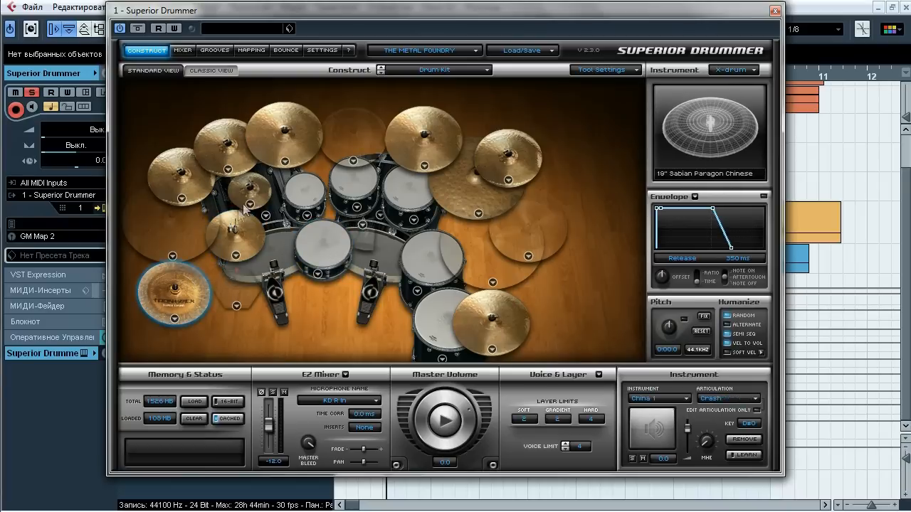
click(246, 197)
click(188, 178)
click(229, 147)
click(282, 141)
click(306, 193)
click(359, 185)
click(408, 183)
click(430, 256)
click(438, 324)
click(424, 134)
click(487, 179)
click(507, 158)
click(505, 315)
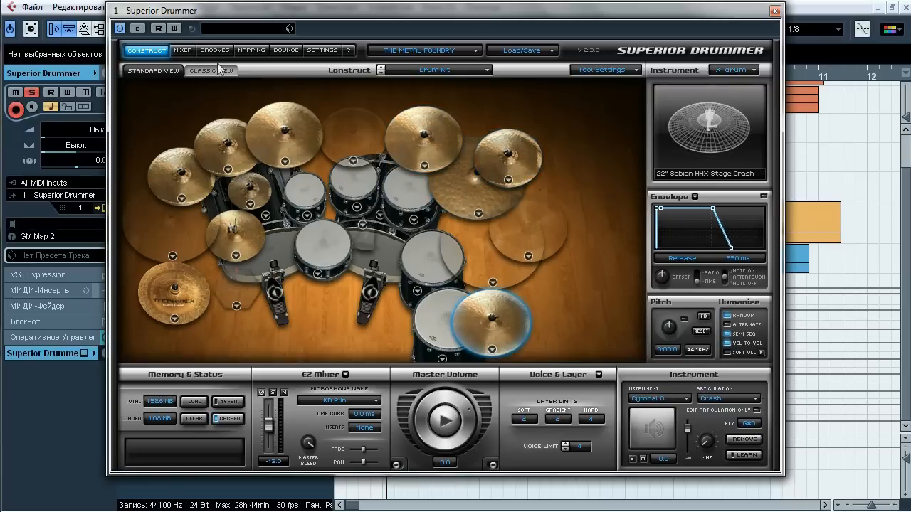
Step: Show Superior Drummer's mixer and inspect the Eq and Comp inserts on the two overhead microphone channels
click(183, 50)
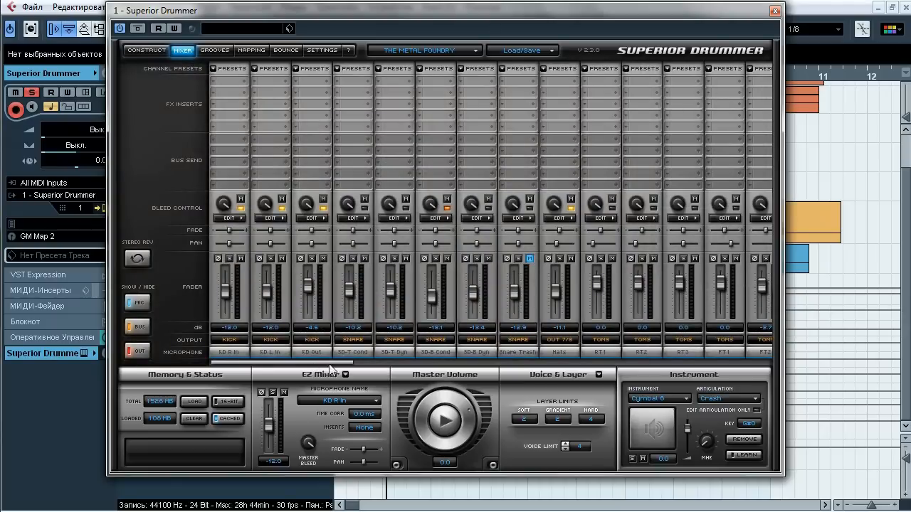
drag(340, 365, 454, 360)
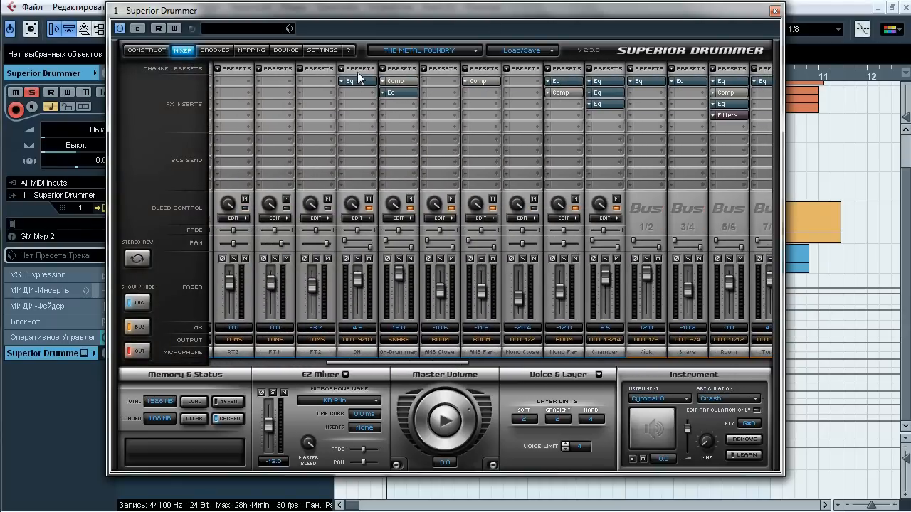
click(357, 80)
click(359, 81)
click(401, 93)
click(402, 92)
click(405, 84)
click(405, 83)
Step: Inspect the compressor on the AMB Far channel and the Eq and Comp inserts on the Mono Far channel
drag(432, 363, 464, 333)
click(294, 80)
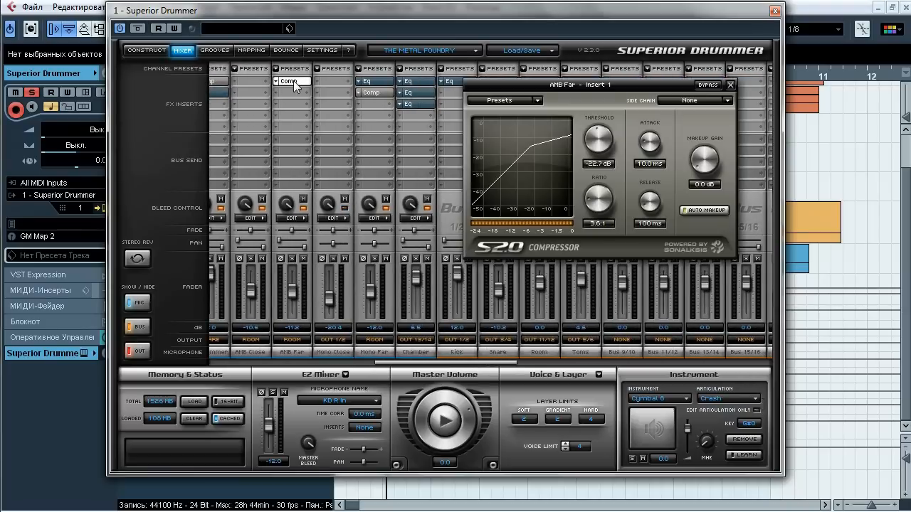
click(293, 80)
click(381, 81)
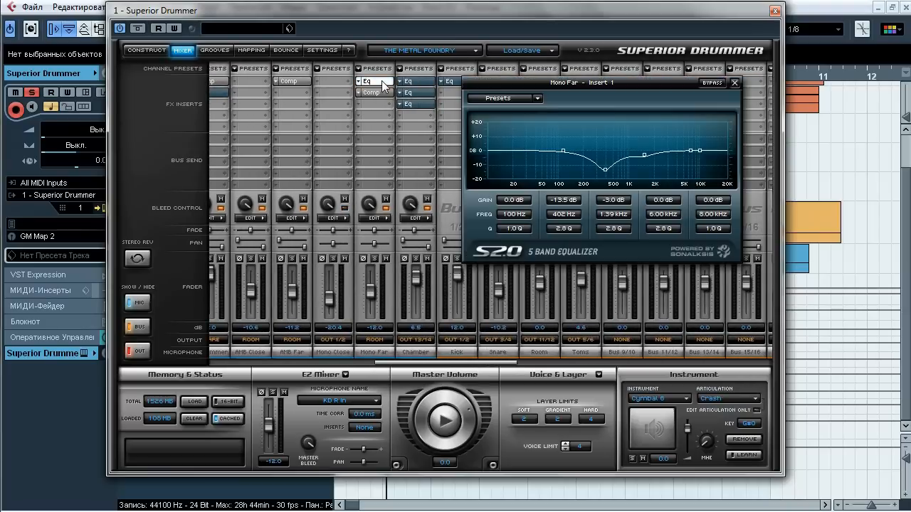
click(384, 84)
click(381, 93)
click(381, 92)
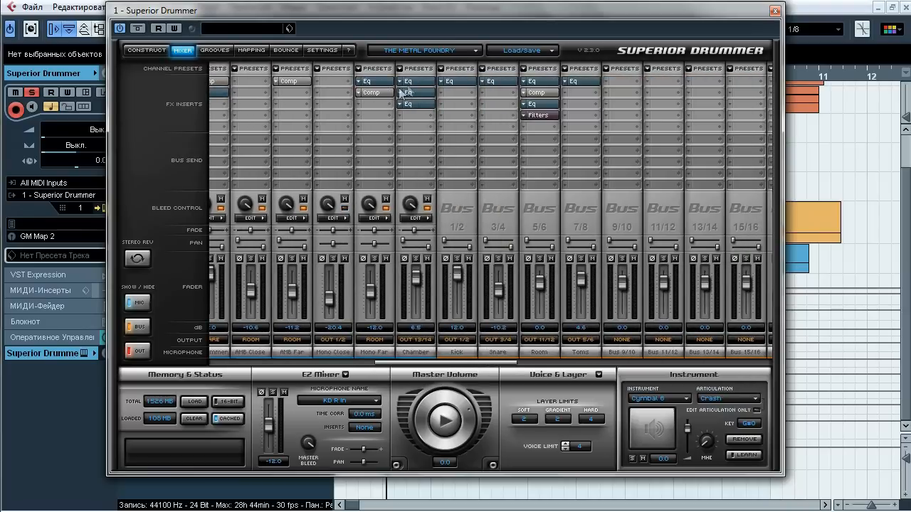
Step: Inspect each of the three Eq inserts on the Chamber channel in turn
click(417, 81)
click(417, 81)
click(418, 94)
click(418, 93)
click(418, 105)
click(418, 105)
Step: Inspect the five-band Eq inserts on the Kick and Snare buses
click(460, 82)
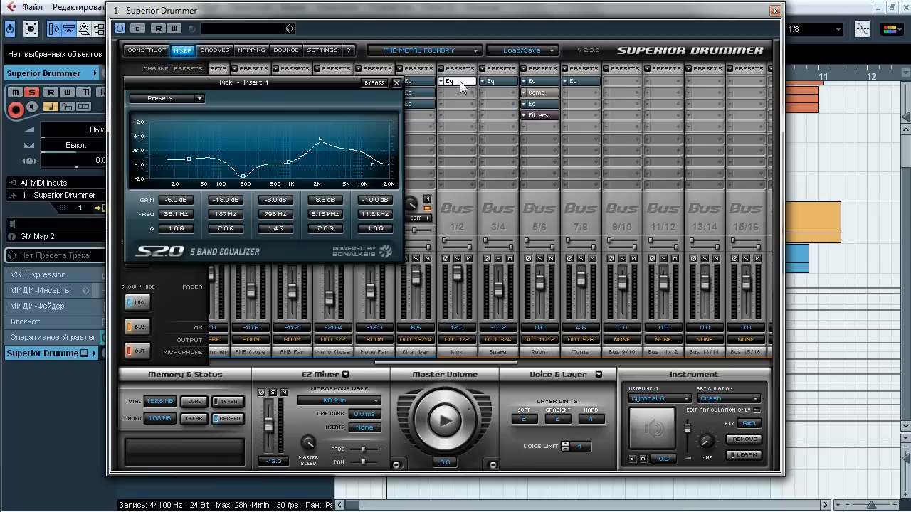
click(460, 81)
click(497, 81)
click(503, 82)
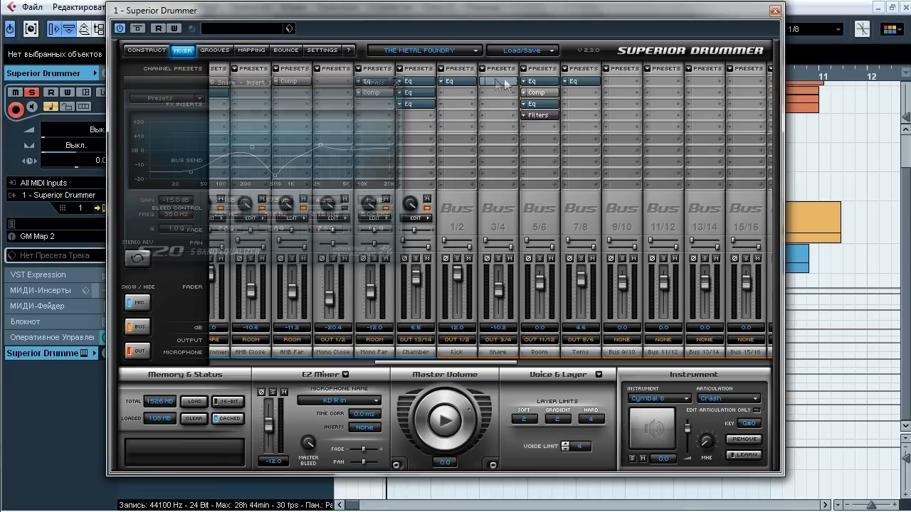
Step: Inspect the first three inserts on the Room bus: Eq, Comp and the second Eq
click(535, 81)
click(536, 81)
click(538, 93)
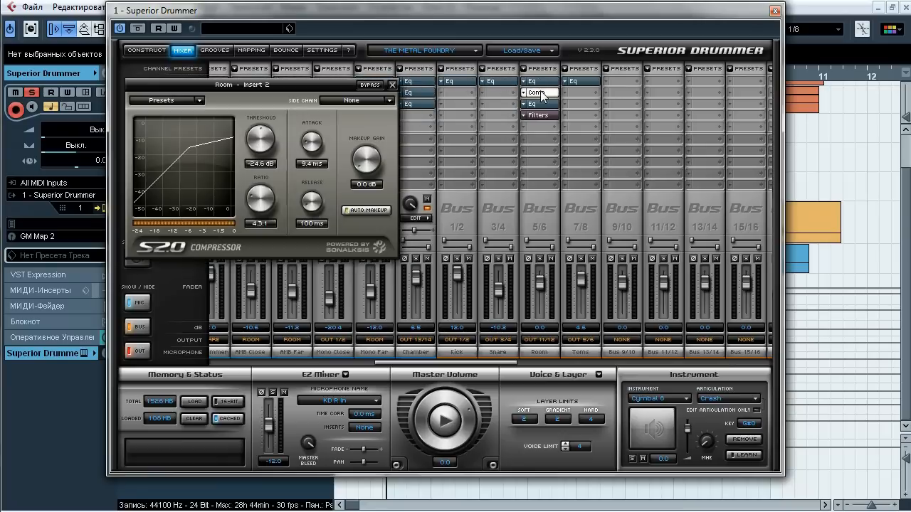
click(540, 92)
click(535, 103)
click(535, 105)
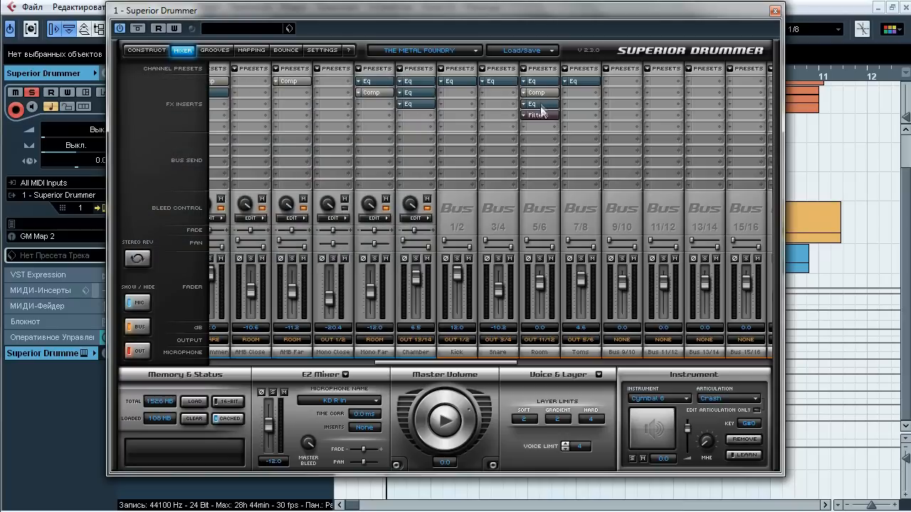
Step: Inspect the Filters insert on the Room bus and the five-band Eq insert on the Toms bus
click(541, 115)
click(574, 81)
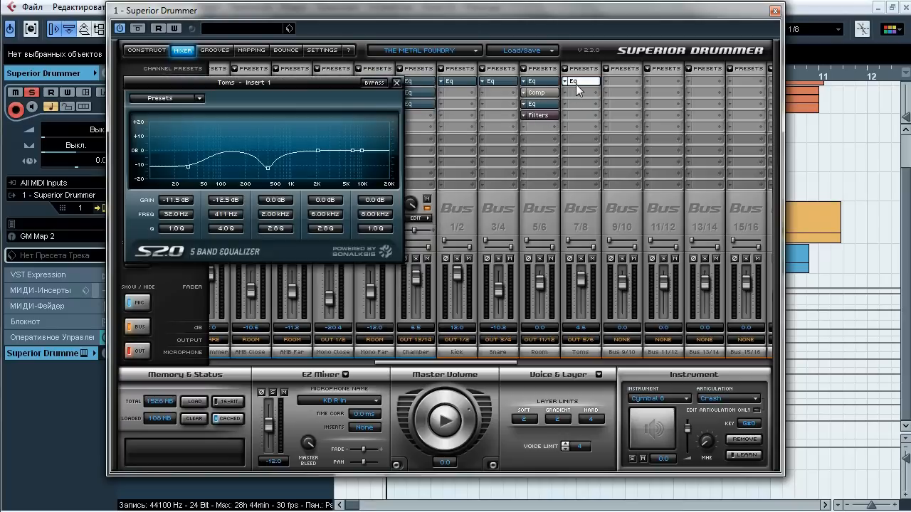
click(577, 84)
drag(455, 363, 430, 361)
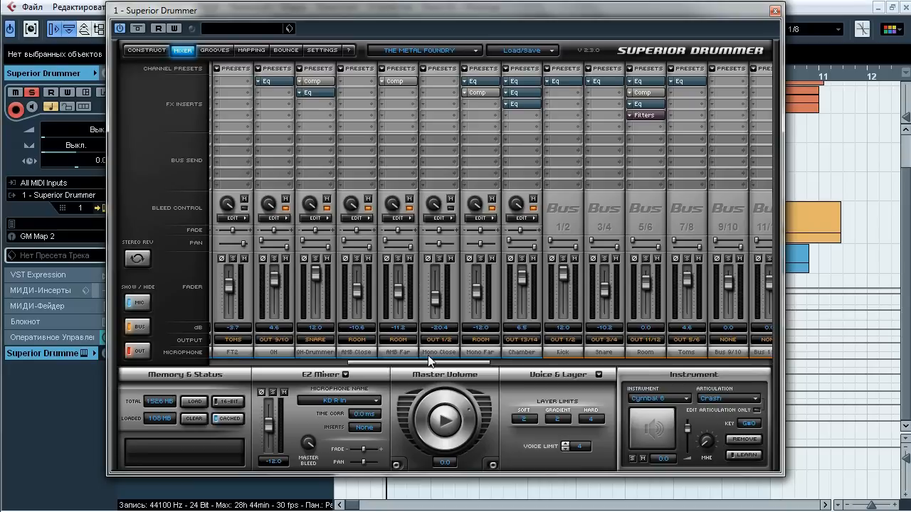
drag(430, 361, 287, 365)
Step: Select the right kick drum in the kit view and audition it with the Alternate humanize option off
click(148, 51)
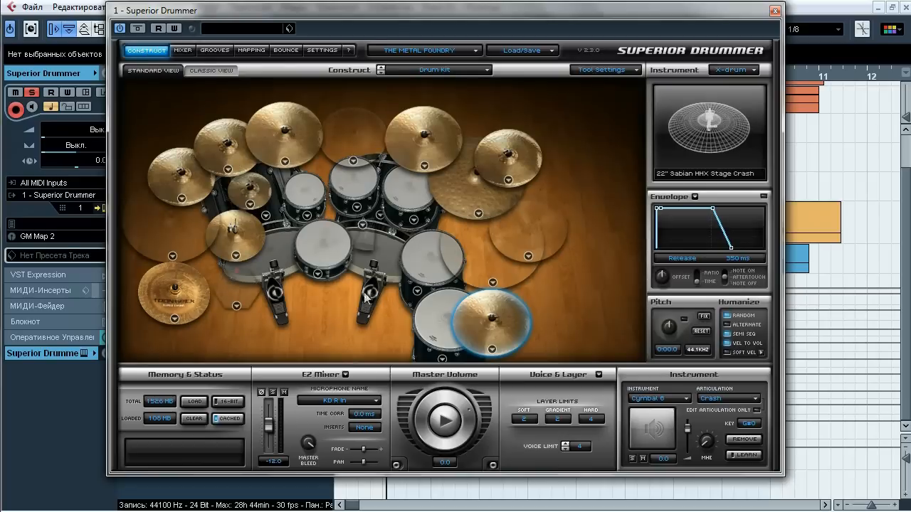
click(377, 272)
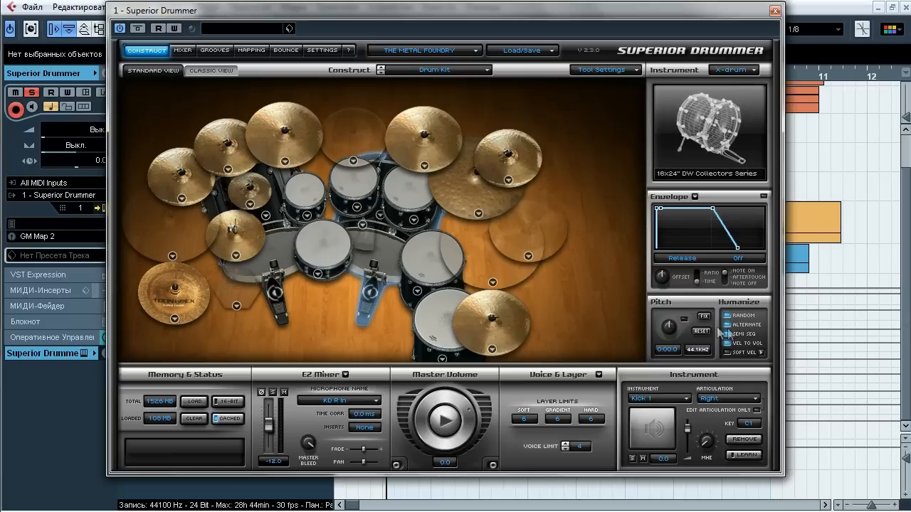
click(649, 412)
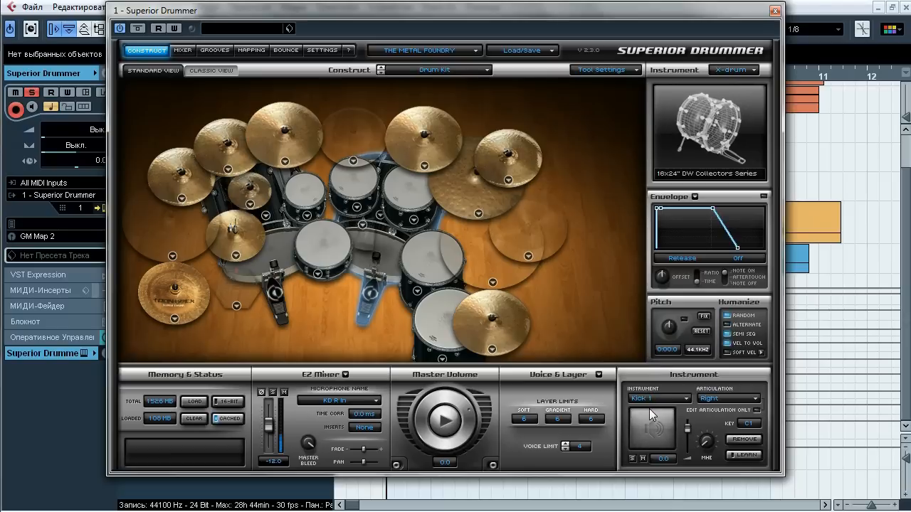
Step: Enable the Alternate humanize option for the right kick drum and audition the kick repeatedly
click(727, 324)
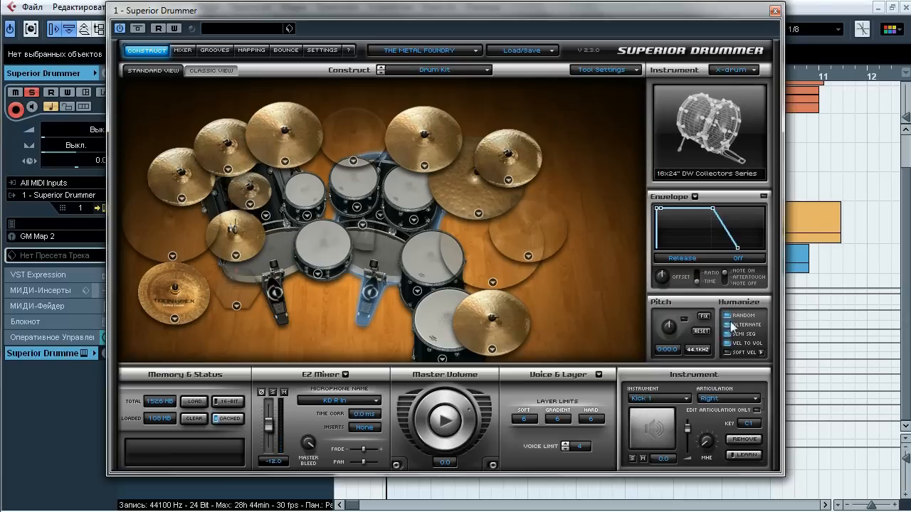
click(660, 417)
click(660, 416)
click(661, 414)
click(662, 412)
Step: Return to the internal mixer and show the individual bleed settings of the KD R In channel
click(188, 52)
click(237, 218)
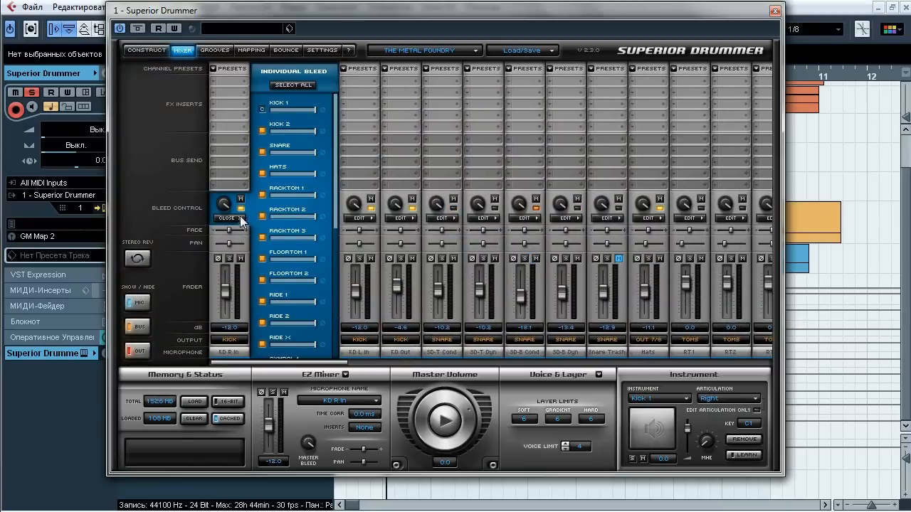
Step: Review the individual bleed settings of the kick microphone channels KD R In, KD L In and KD Out
mouse_move(334, 147)
mouse_down()
mouse_move(340, 256)
mouse_move(338, 141)
mouse_up()
click(240, 218)
click(277, 217)
scroll(377, 171, down, 2)
scroll(378, 171, up, 3)
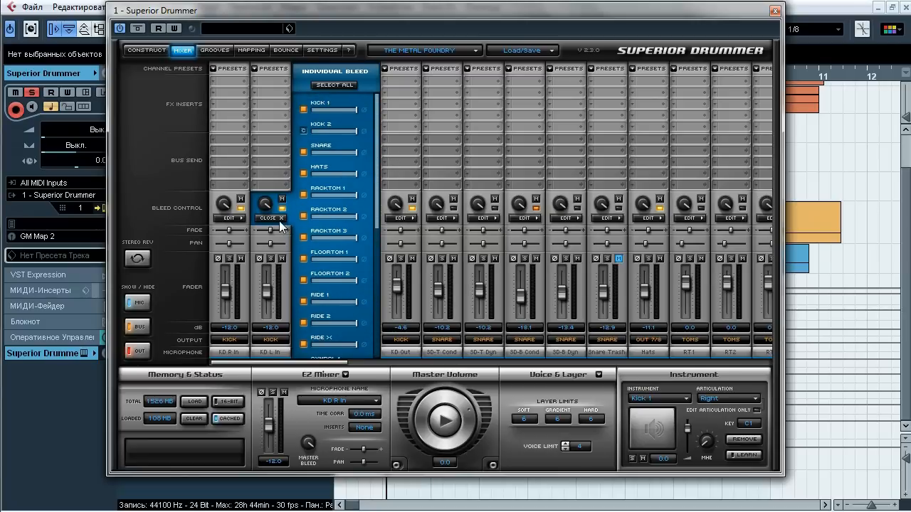
click(280, 221)
click(313, 218)
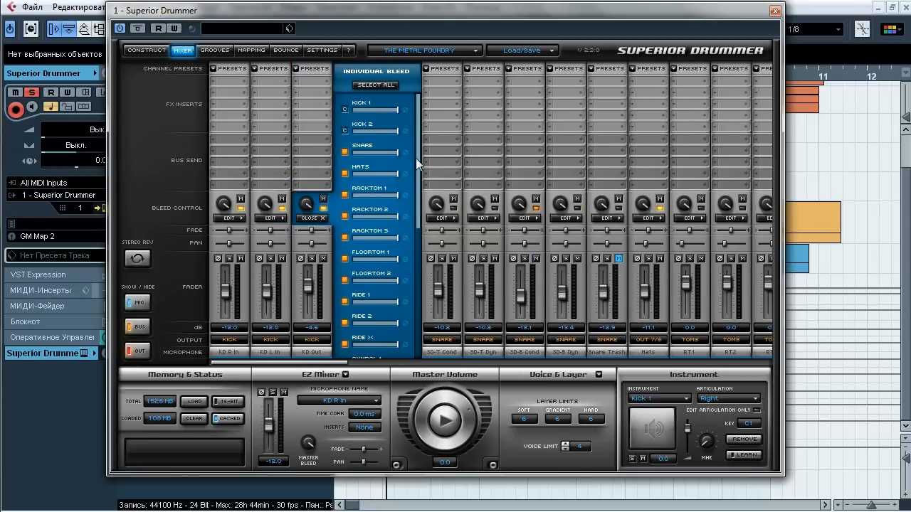
mouse_move(417, 179)
mouse_down()
mouse_move(417, 311)
mouse_move(418, 171)
mouse_up()
click(317, 216)
Step: Review the individual bleed settings of the SD-B Cond snare channel and the Hats channel
drag(313, 363, 359, 363)
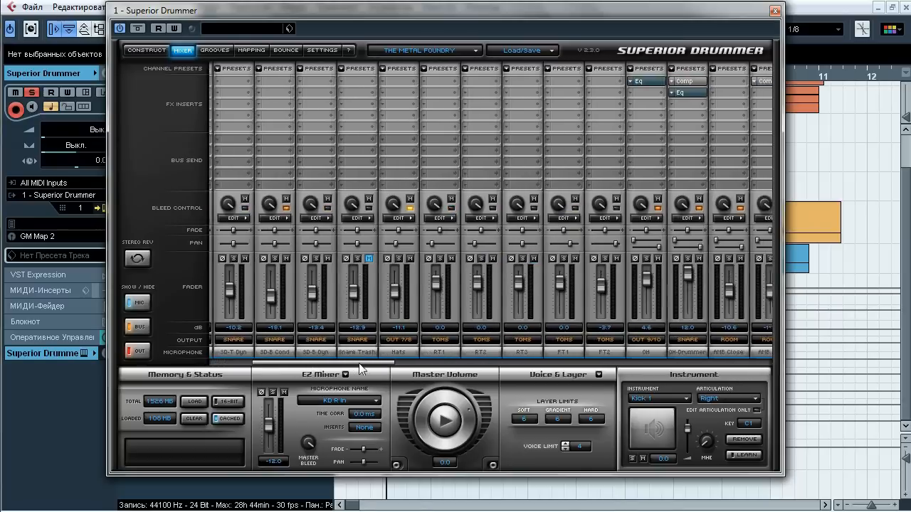
click(277, 218)
mouse_move(375, 156)
mouse_down()
mouse_move(375, 267)
mouse_move(371, 160)
mouse_up()
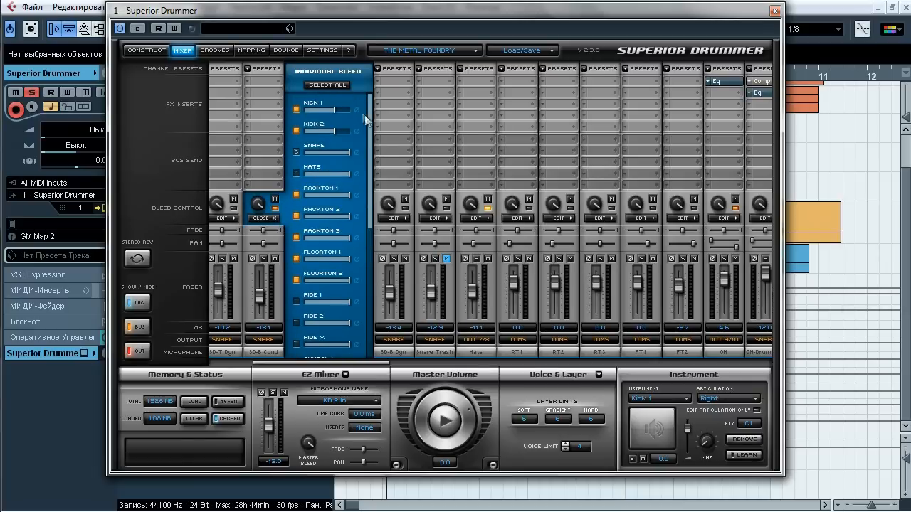
click(275, 218)
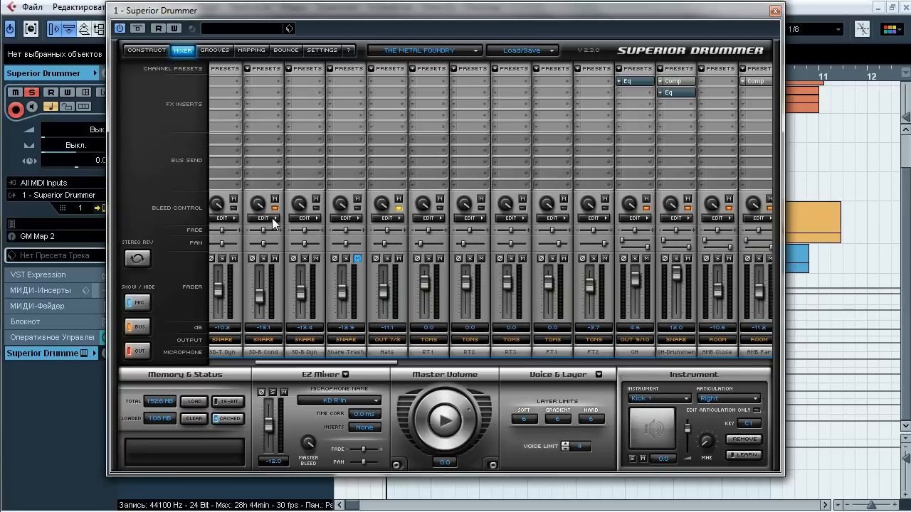
click(397, 219)
mouse_move(493, 161)
mouse_down()
mouse_move(496, 292)
mouse_move(497, 168)
mouse_up()
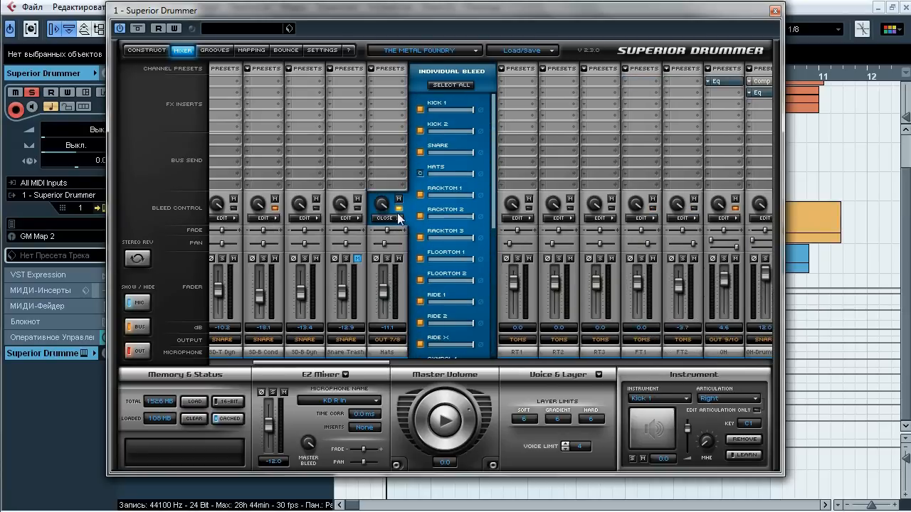
click(397, 218)
Step: Check which drums bleed into the OH and OH-Drummer overhead microphone channels
drag(388, 364, 463, 367)
click(315, 218)
mouse_move(421, 170)
mouse_down()
mouse_move(425, 238)
mouse_move(426, 156)
mouse_up()
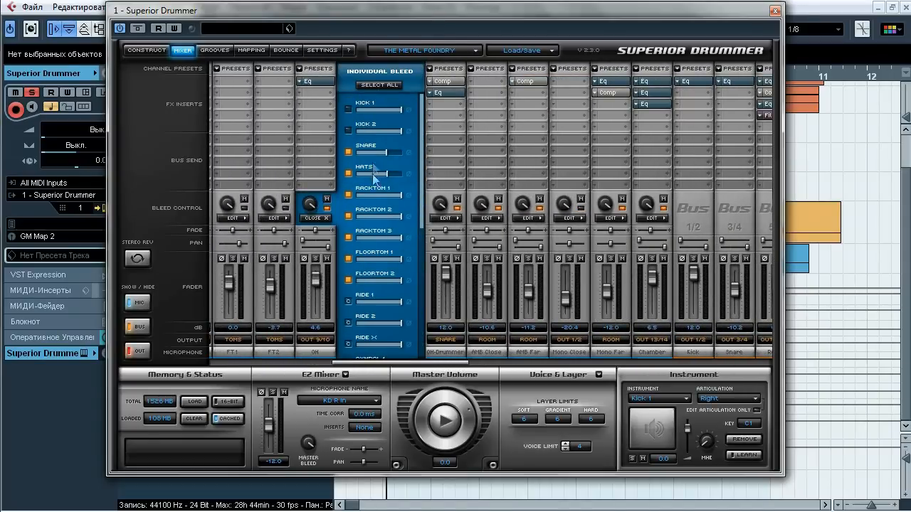
click(323, 218)
click(368, 219)
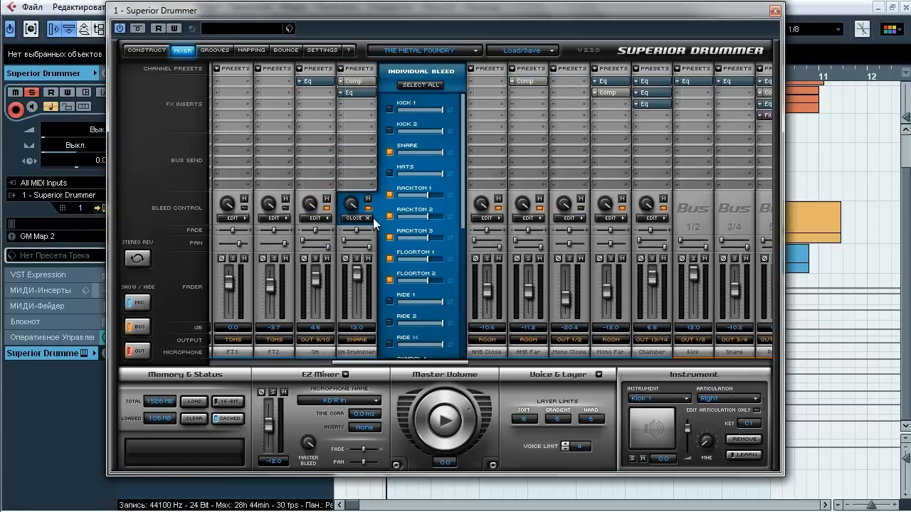
mouse_move(465, 170)
mouse_down()
mouse_move(468, 265)
mouse_move(470, 172)
mouse_up()
click(366, 219)
Step: Inspect the individual bleed lists of the AMB Close and AMB Far room channels
click(397, 219)
mouse_move(504, 165)
mouse_down()
mouse_move(504, 289)
mouse_move(505, 163)
mouse_up()
click(431, 152)
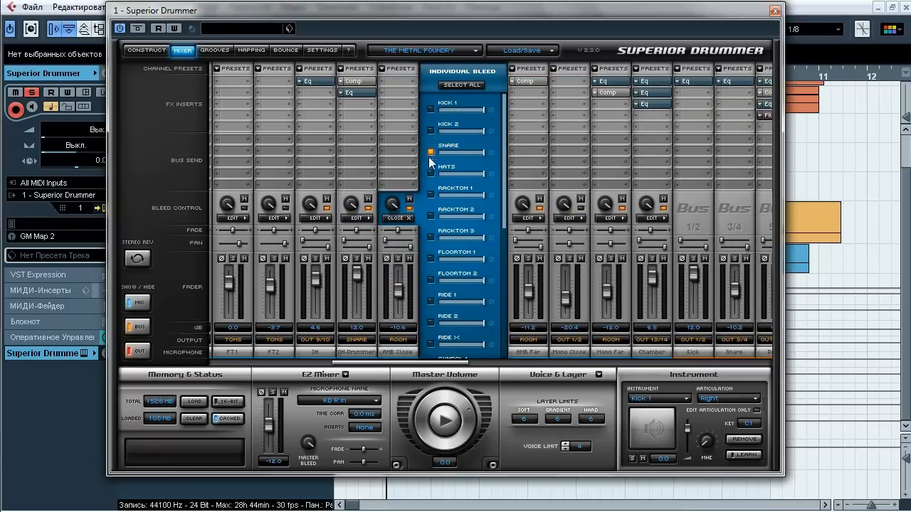
click(410, 219)
click(453, 220)
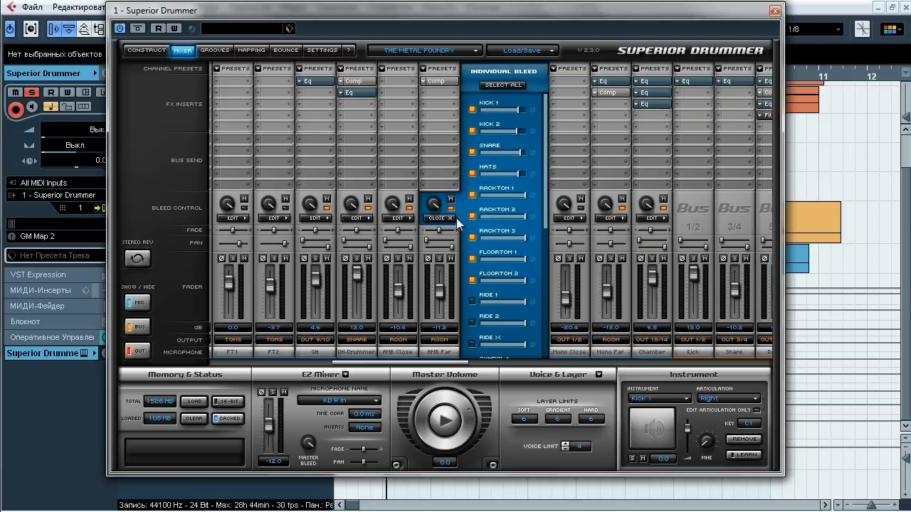
drag(543, 167, 547, 235)
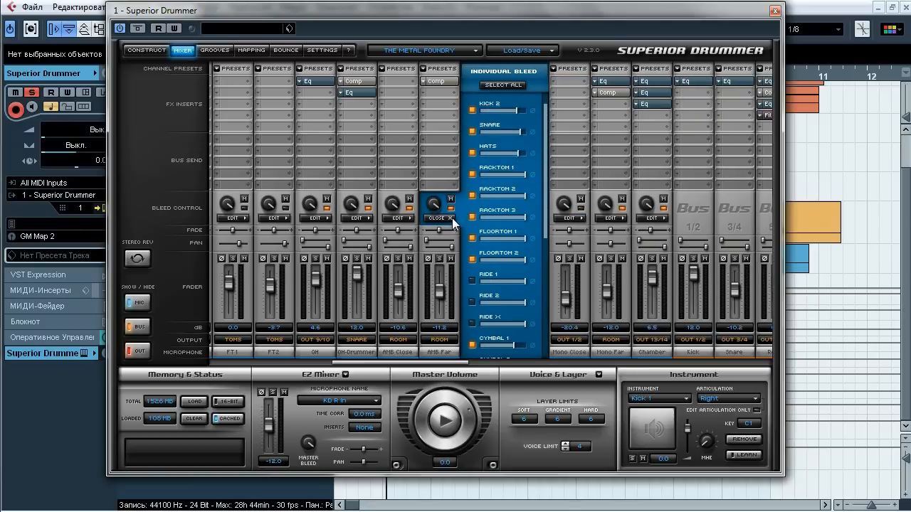
click(452, 217)
Step: Examine the individual bleed settings of the Mono Far and Chamber channels
click(523, 219)
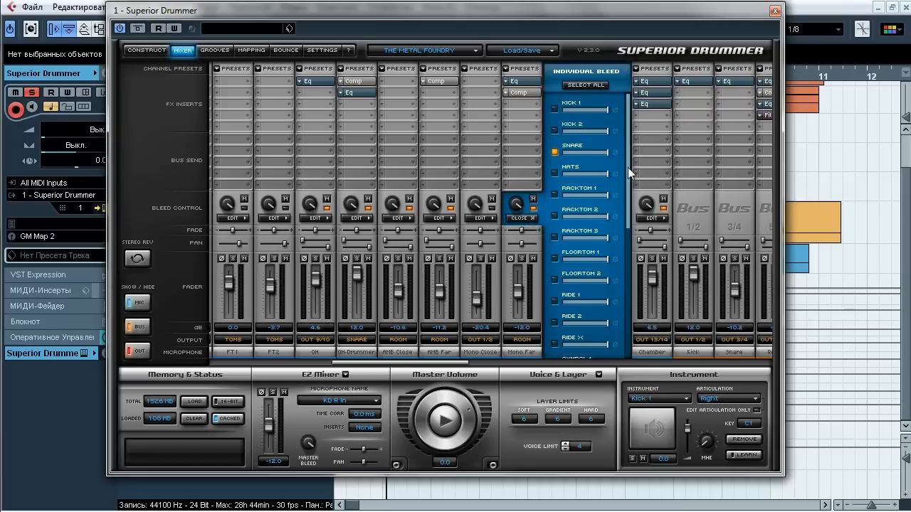
mouse_move(627, 170)
mouse_down()
mouse_move(631, 304)
mouse_move(631, 173)
mouse_up()
click(533, 217)
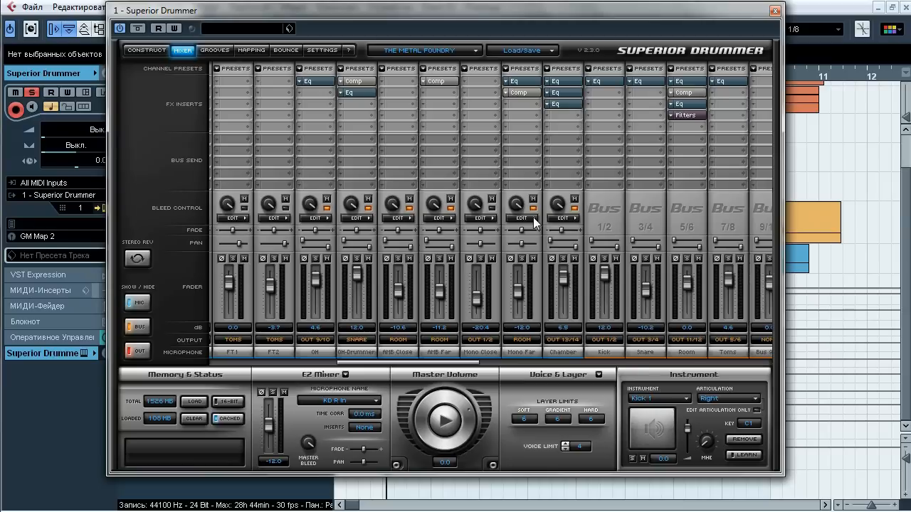
click(575, 217)
mouse_move(672, 158)
mouse_down()
mouse_move(674, 272)
mouse_move(673, 146)
mouse_up()
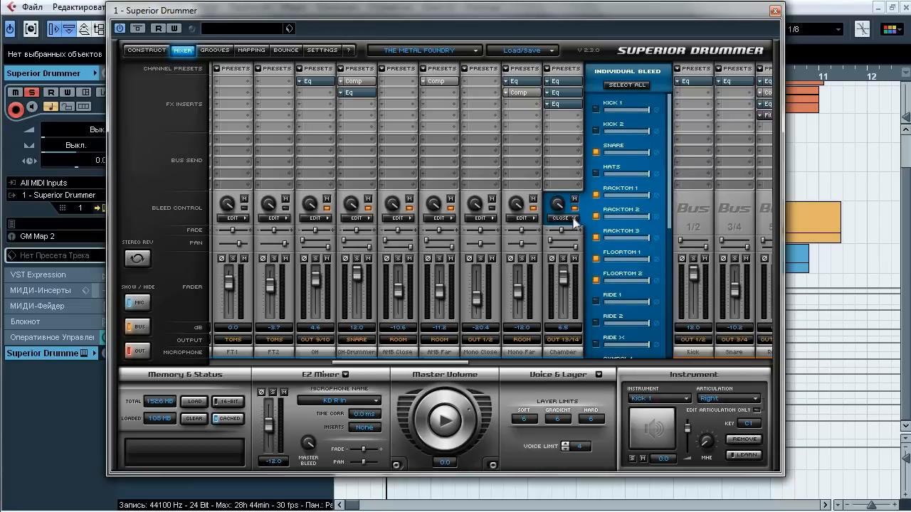
click(576, 218)
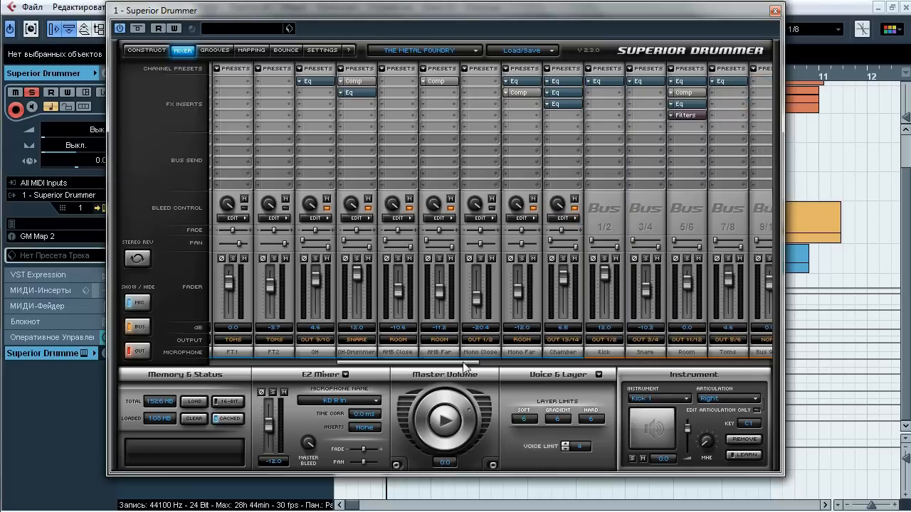
Step: Check the output routing of the microphone and bus channels, and view the available combined preset categories
drag(463, 362, 298, 363)
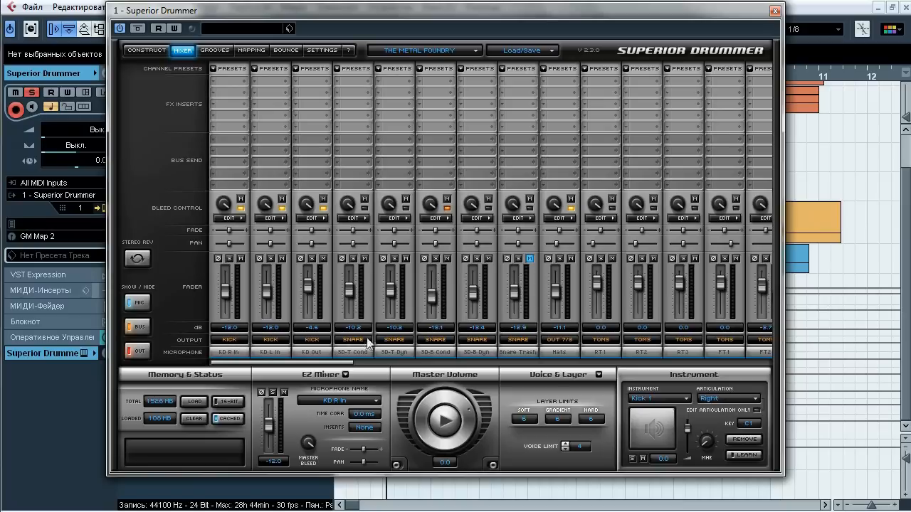
drag(310, 363, 473, 364)
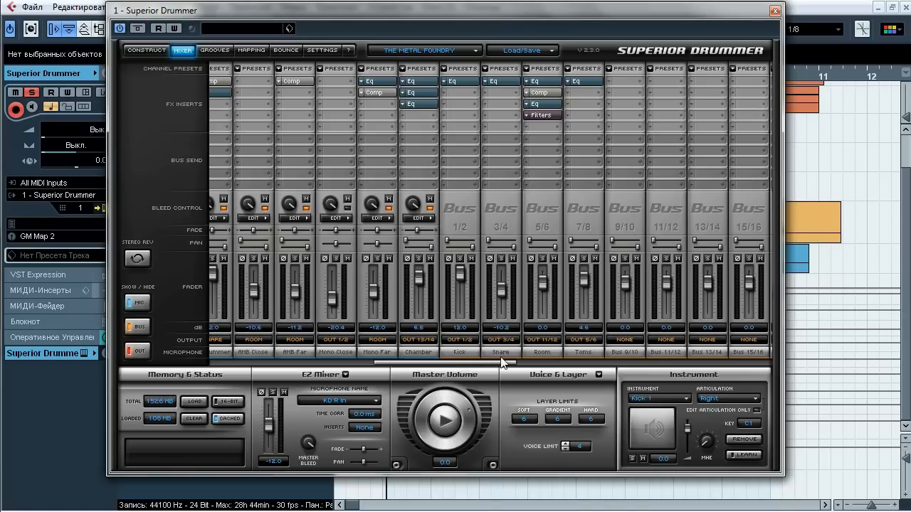
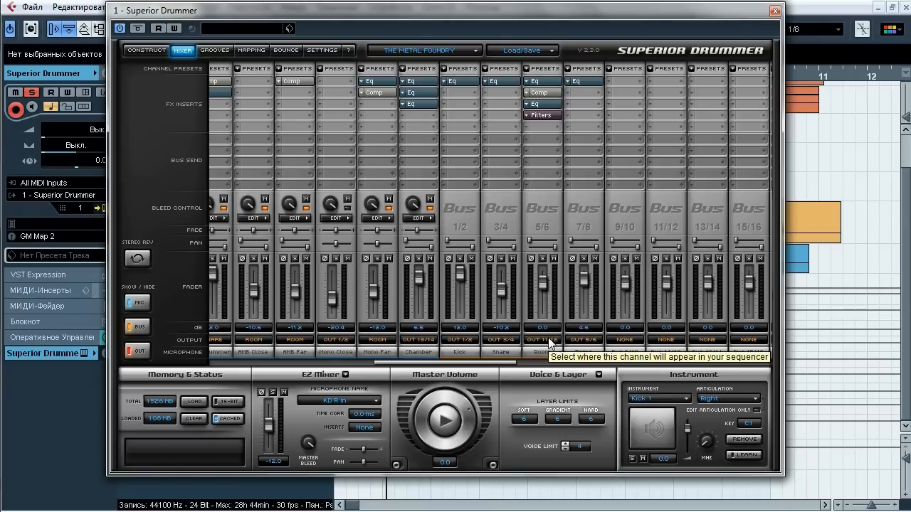
click(557, 48)
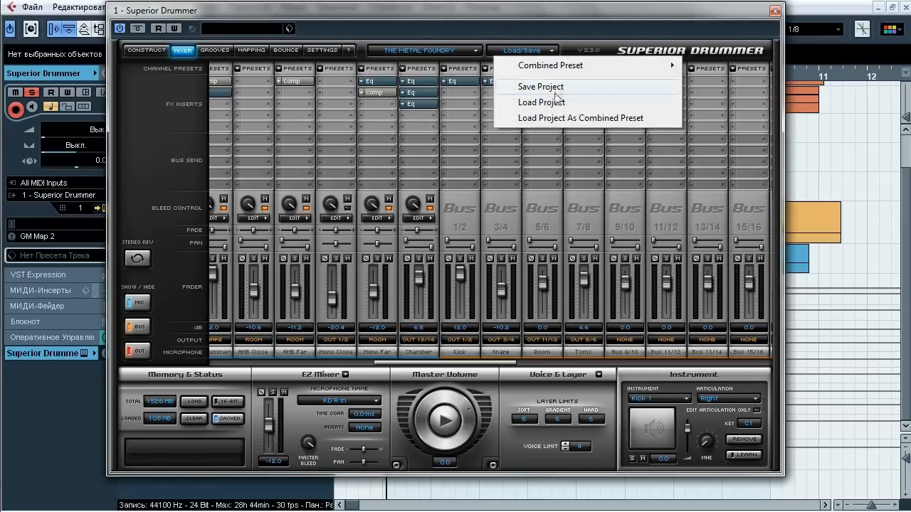
mouse_move(578, 71)
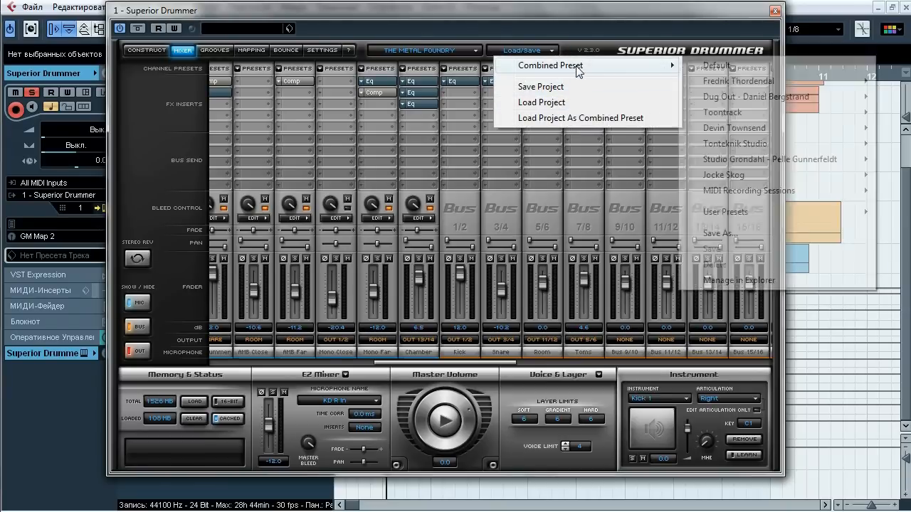
click(574, 13)
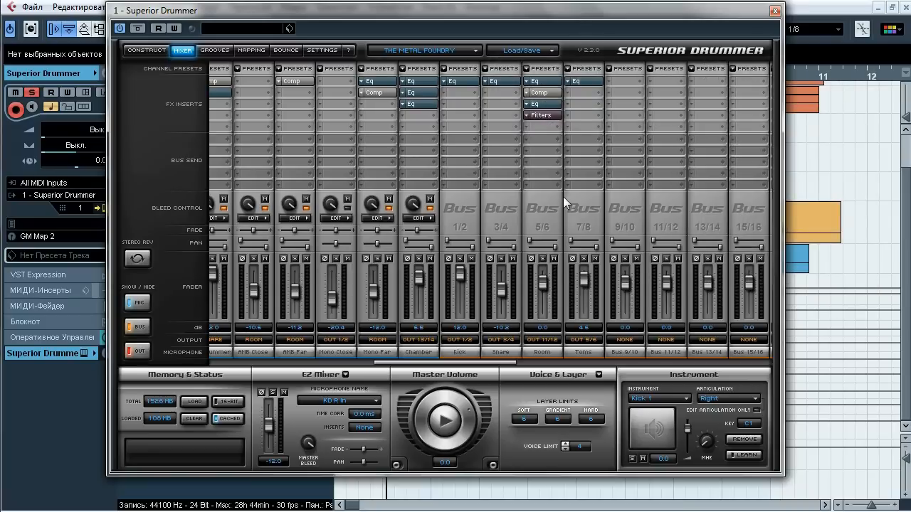
Step: Close the Superior Drummer window and select the project tracks from Kick (1/2) through Chamber
click(775, 11)
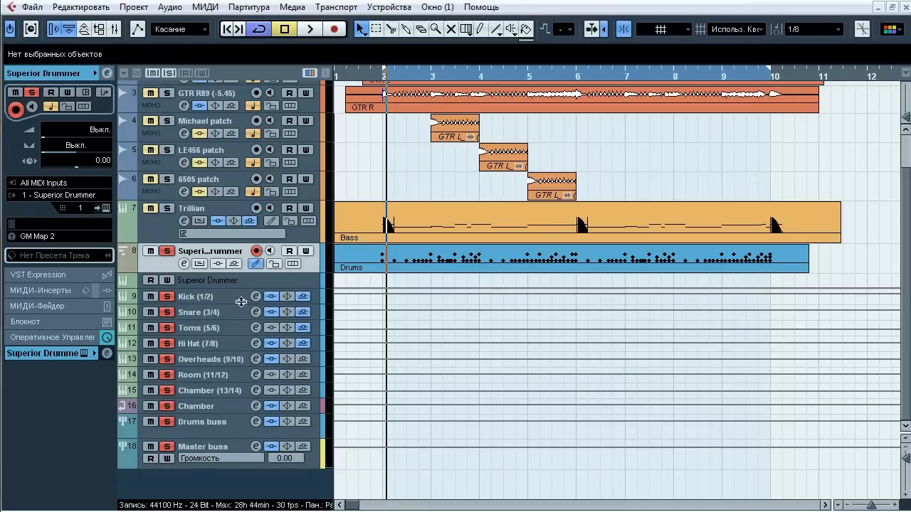
click(232, 297)
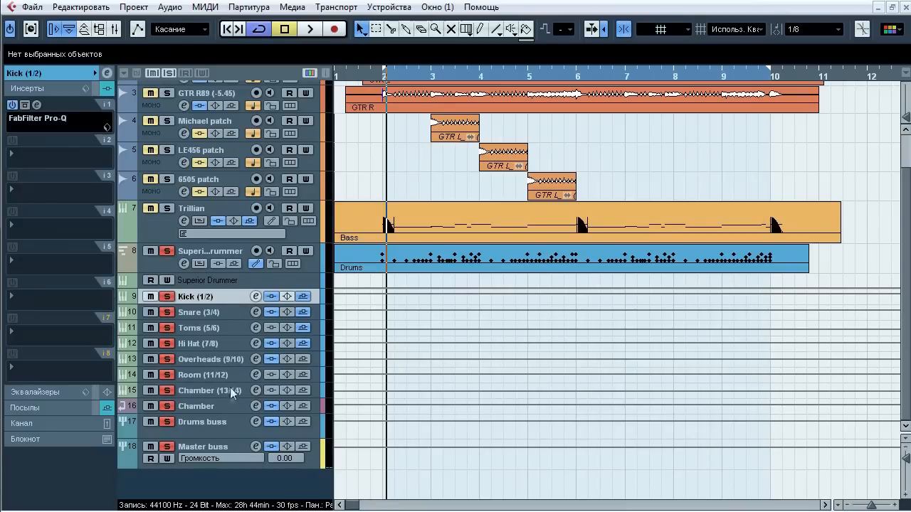
shift+click(230, 407)
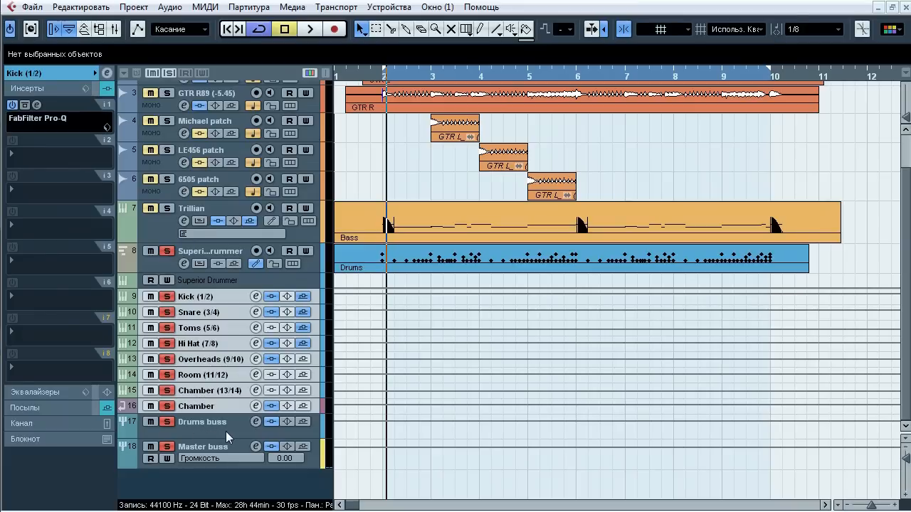
Step: Show the basic track settings and step through the drum tracks from Kick (1/2) to Chamber to check each volume and output
click(62, 87)
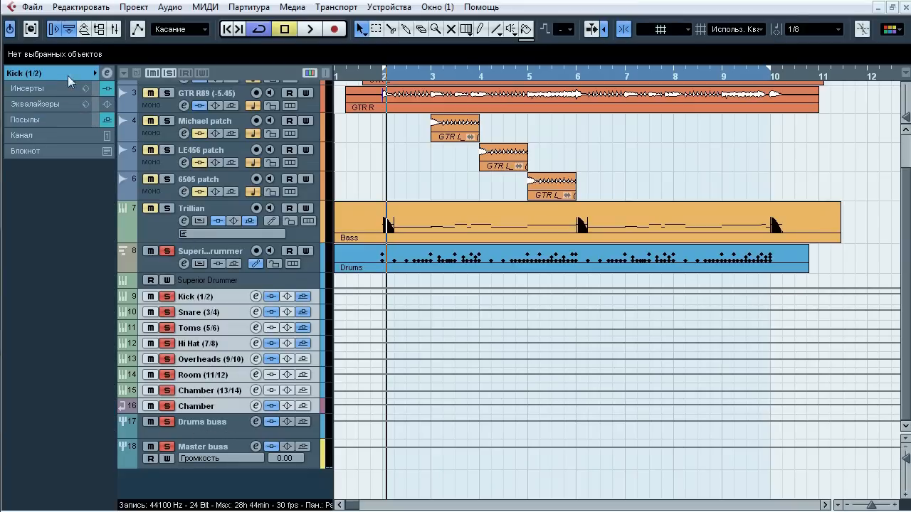
click(68, 76)
click(227, 295)
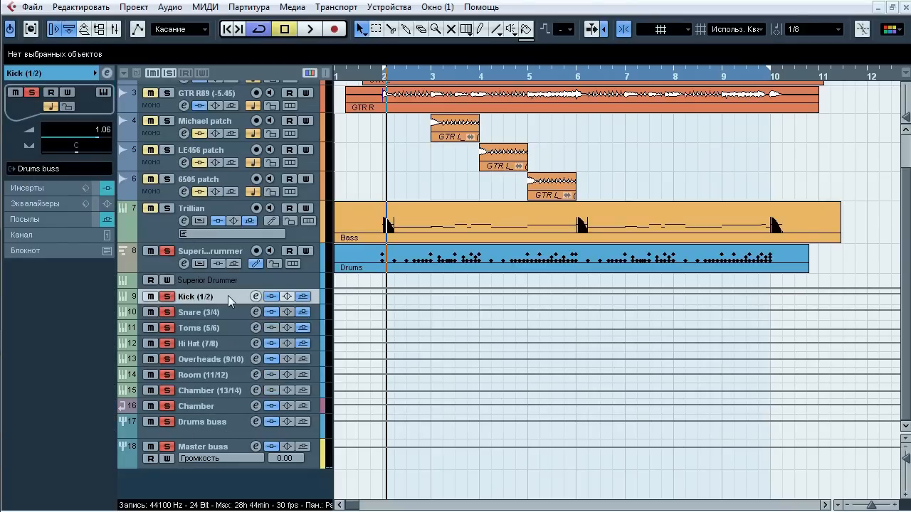
click(242, 310)
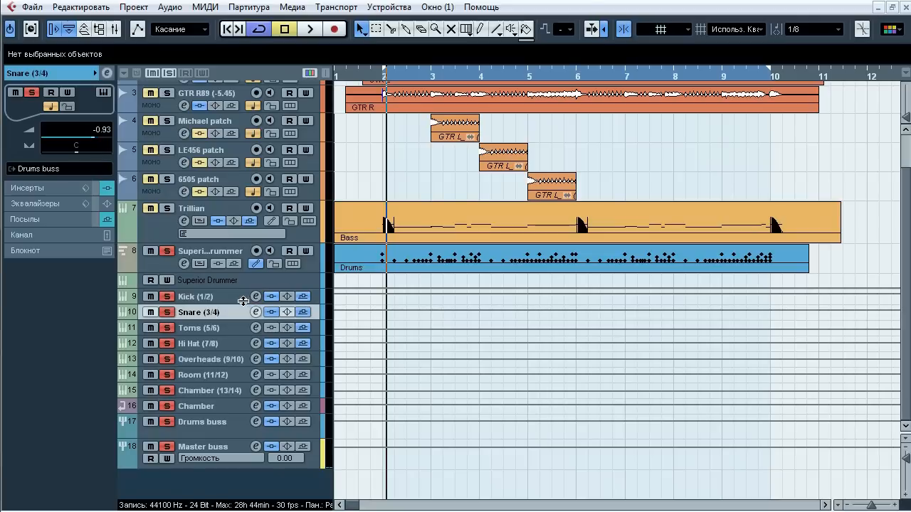
key(Down)
key(Down)
key(Down)
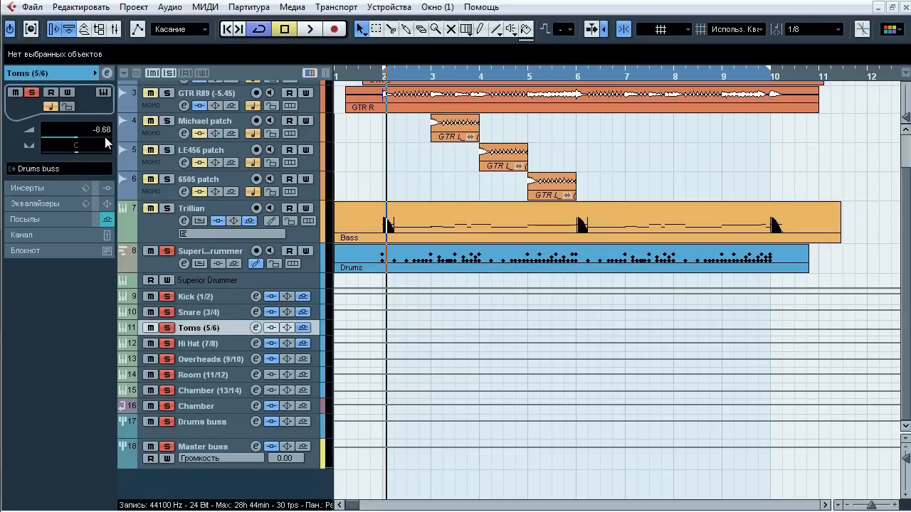
key(Down)
key(Down)
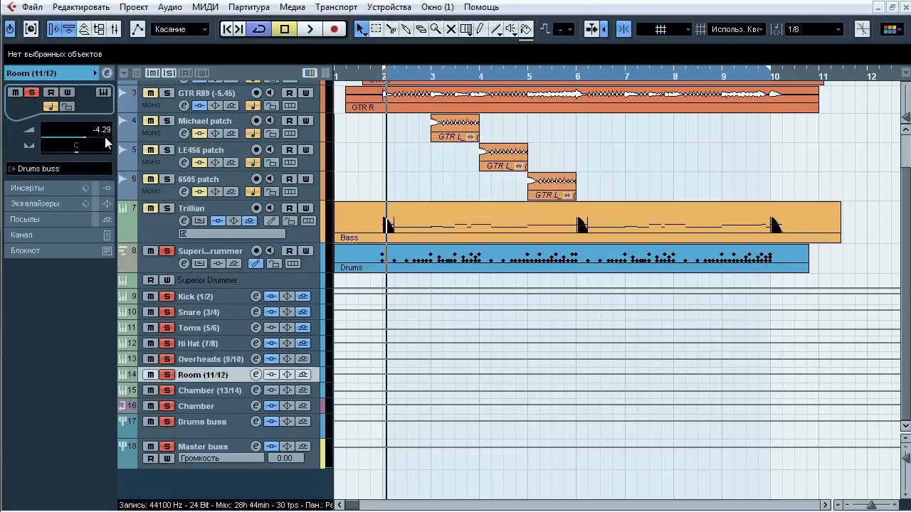
key(Down)
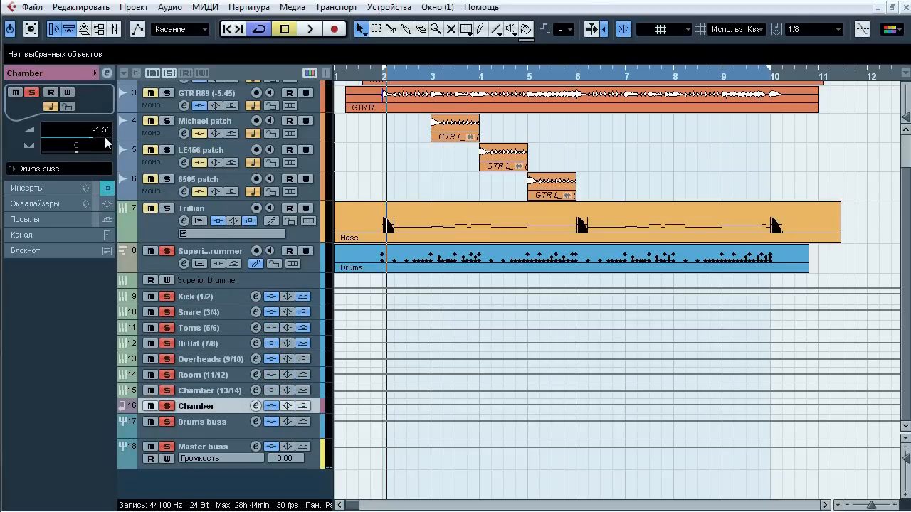
key(Up)
key(Up)
key(Up)
key(Up)
key(Up)
key(Up)
key(Up)
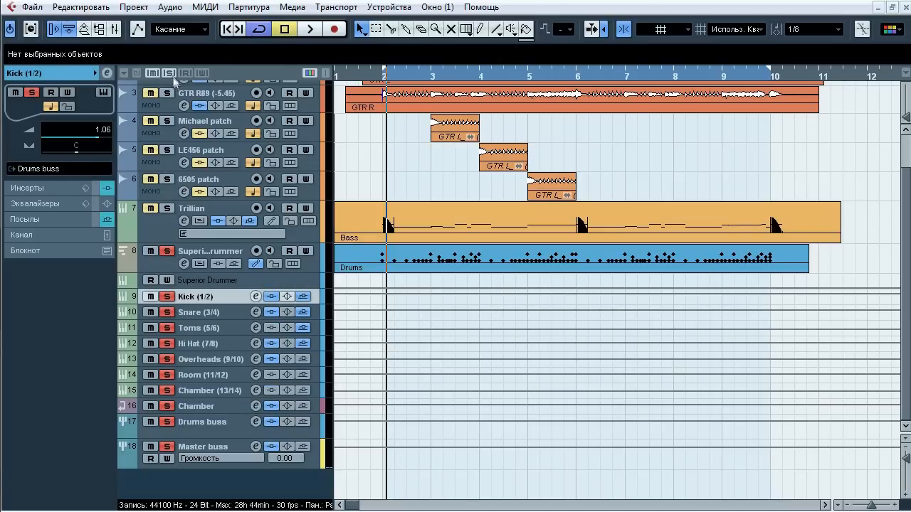
Step: Play the Kick (1/2) track in solo, comparing its sound with the insert effects bypassed and active
key(space)
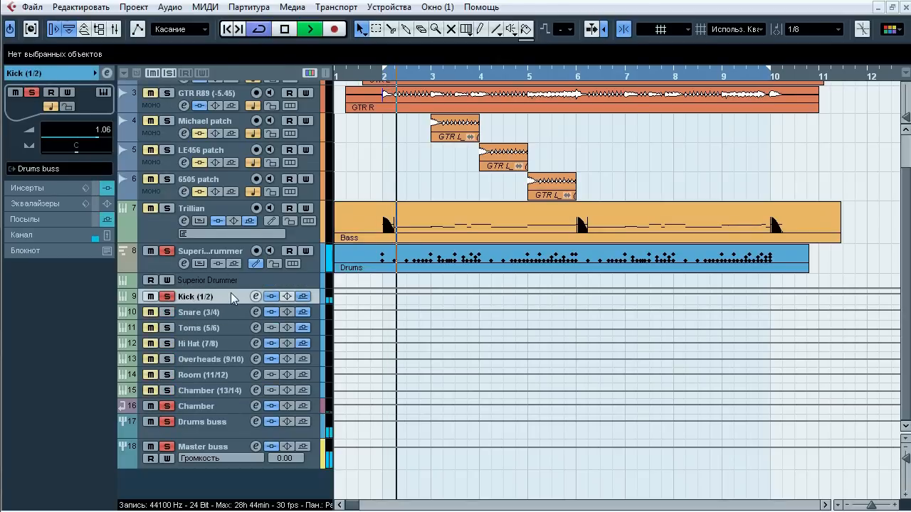
click(271, 297)
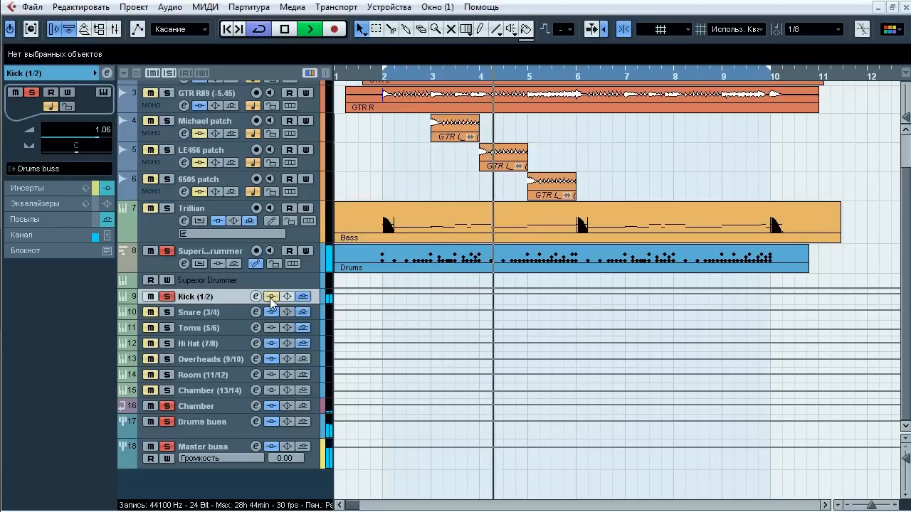
click(271, 299)
key(space)
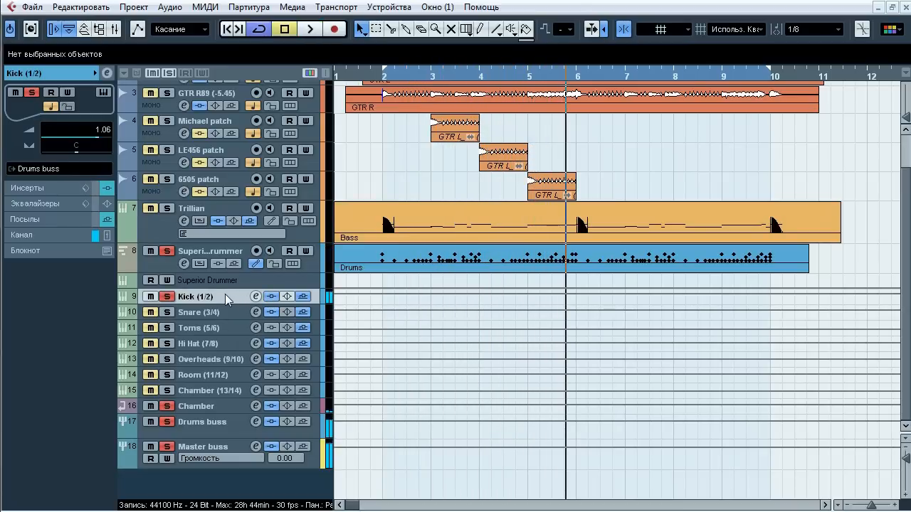
Step: Open the FabFilter Pro-Q insert on the Kick (1/2) track and reposition its window to view the EQ curve
click(56, 187)
click(36, 104)
drag(408, 69, 351, 86)
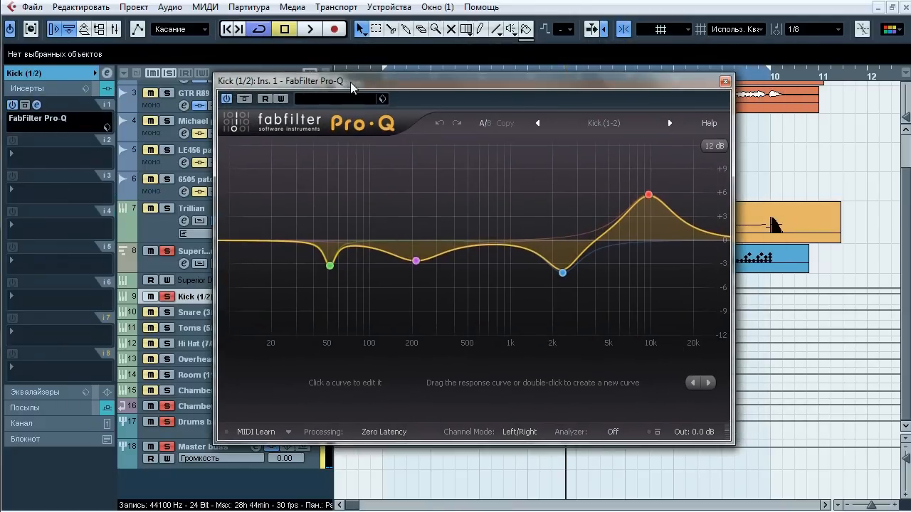
Step: Inspect the four Pro-Q bands on Kick (1/2) and audition each one in solo during playback
mouse_move(331, 267)
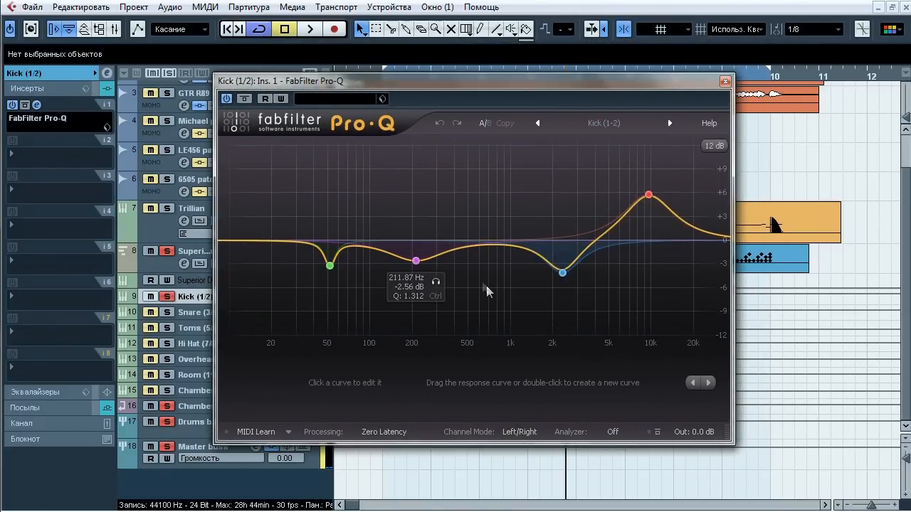
mouse_move(653, 201)
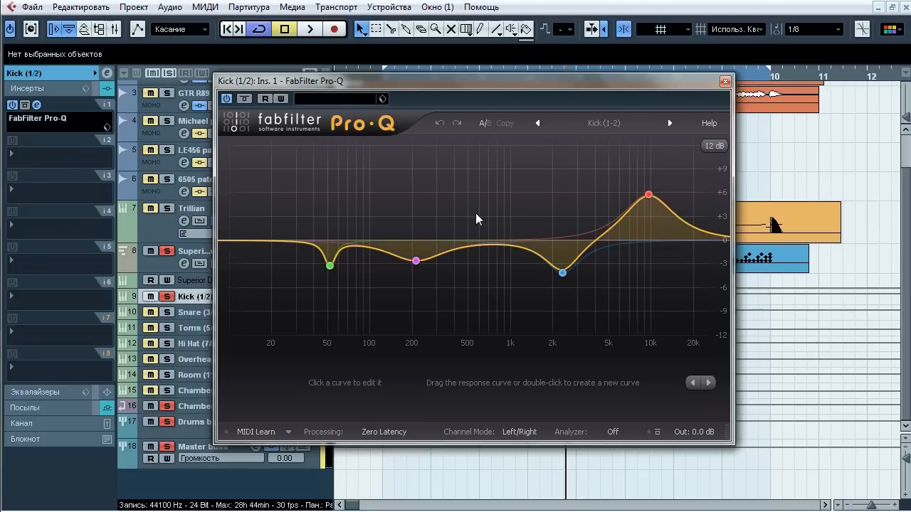
key(space)
mouse_move(354, 241)
click(349, 287)
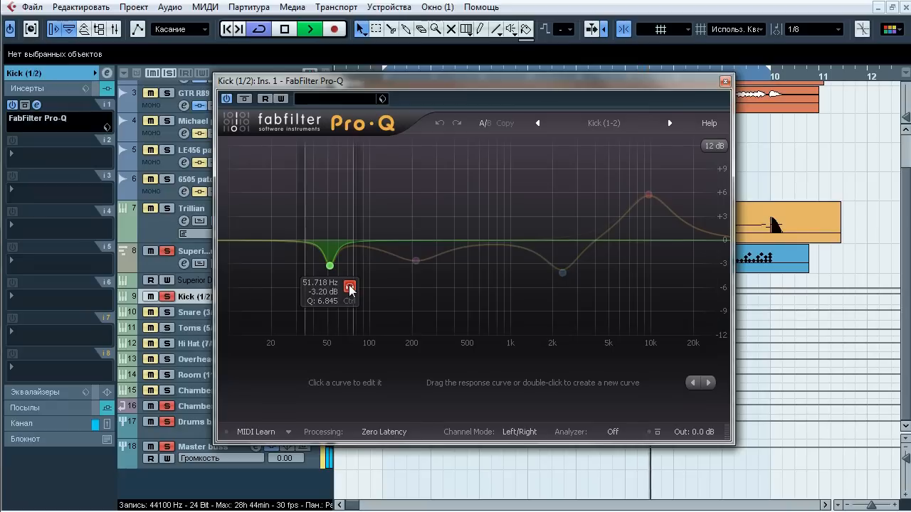
mouse_move(417, 261)
click(437, 283)
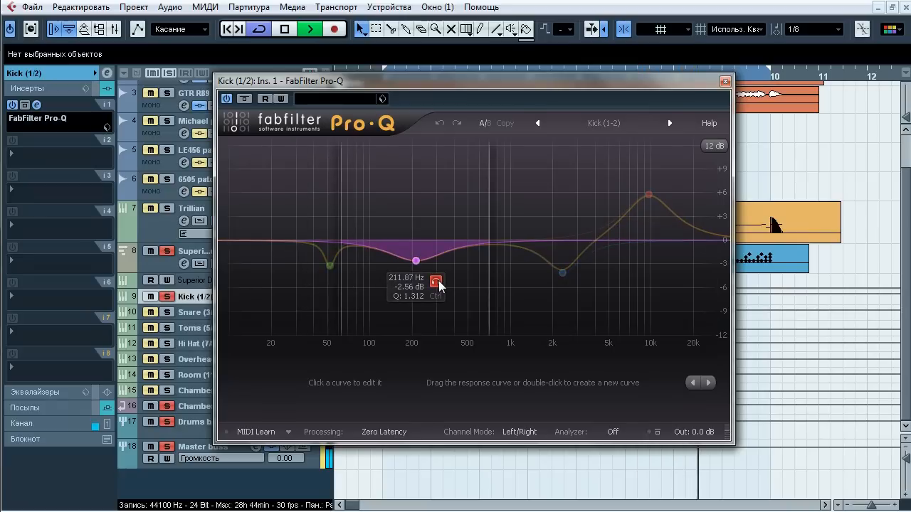
mouse_move(562, 273)
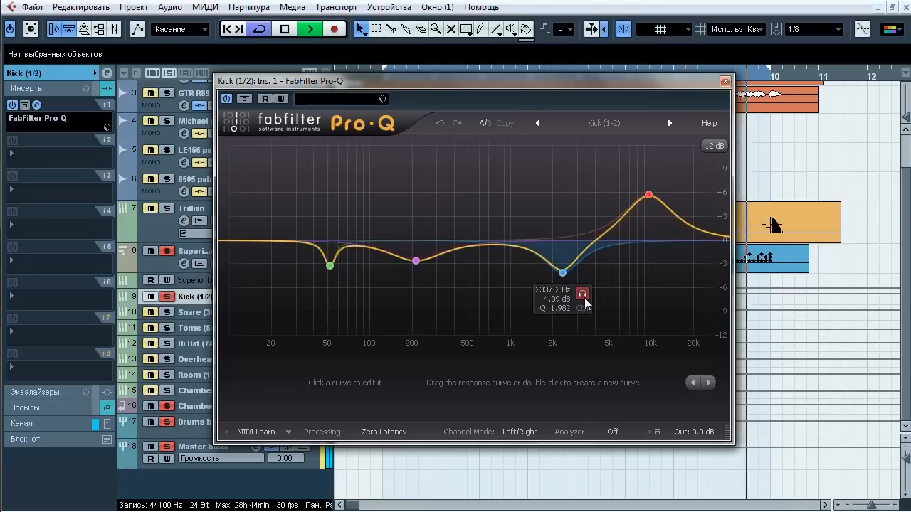
click(582, 294)
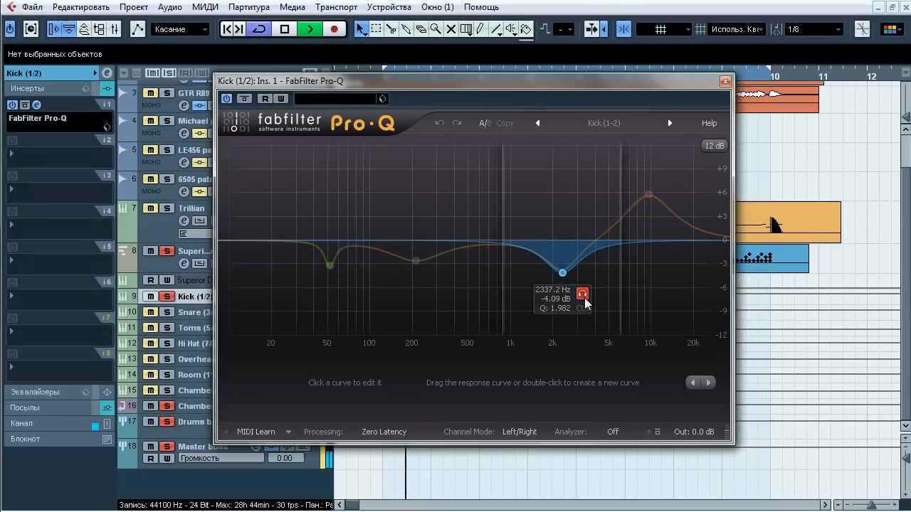
mouse_move(649, 189)
click(668, 163)
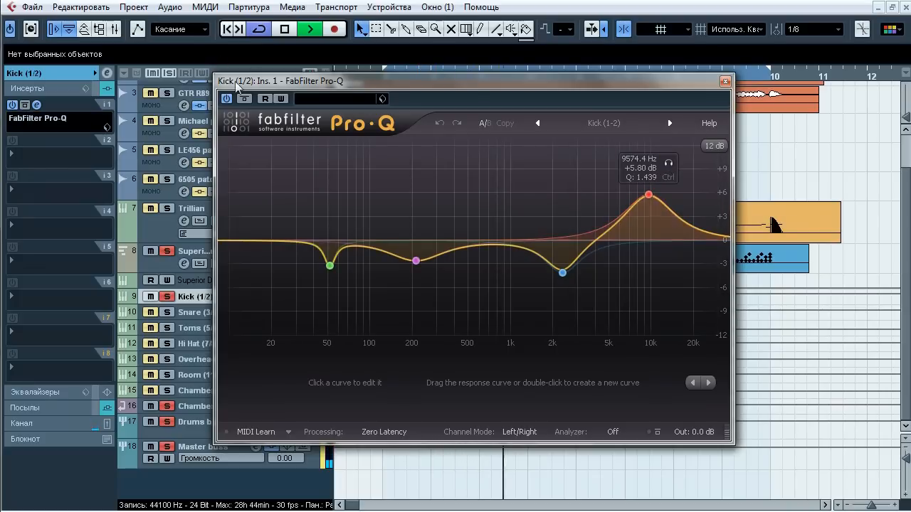
Step: Clear the track solo, compare the mix with the kick EQ bypassed and active, and close the plug-in
click(172, 73)
click(251, 101)
click(250, 100)
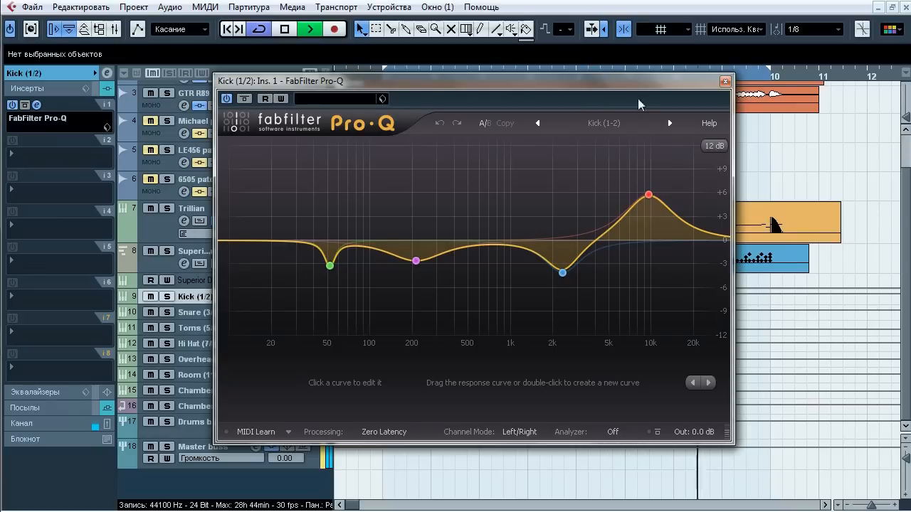
key(space)
click(726, 81)
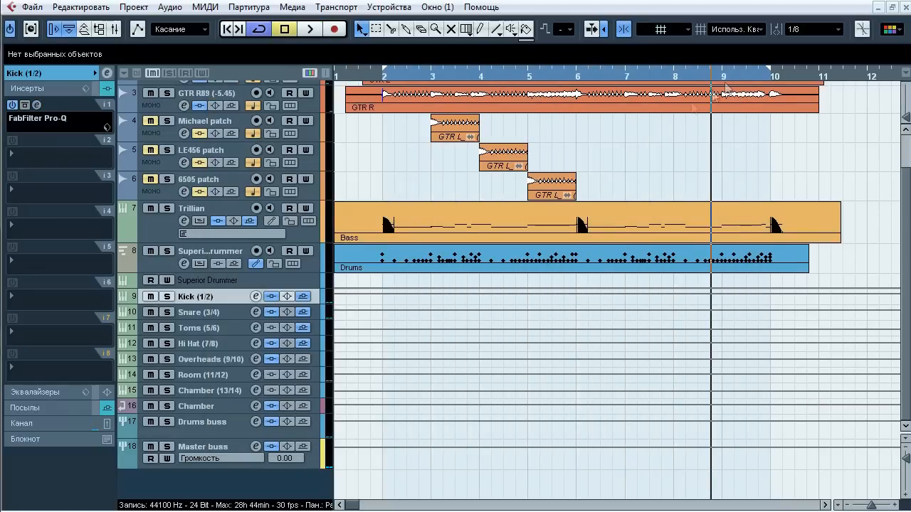
Step: Open the FabFilter Pro-Q insert on Snare (3/4), reposition its window and solo the track
click(239, 310)
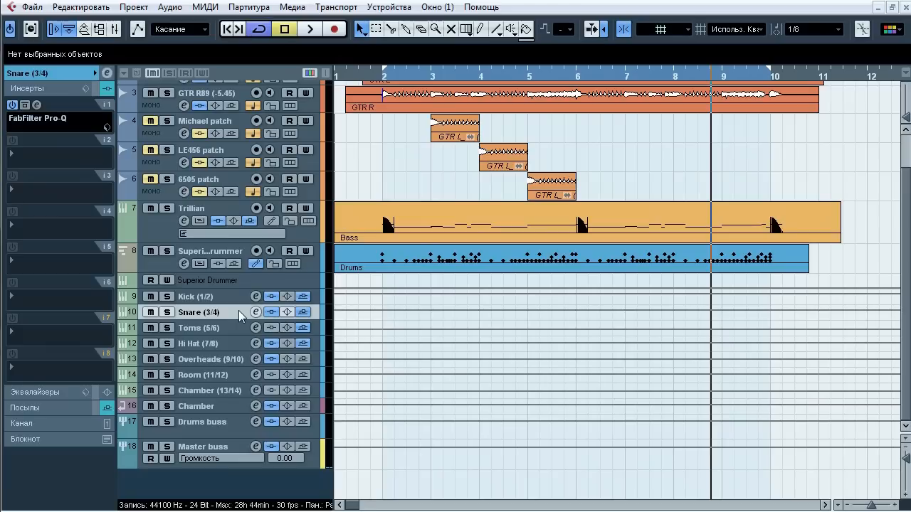
click(37, 104)
drag(393, 77, 388, 91)
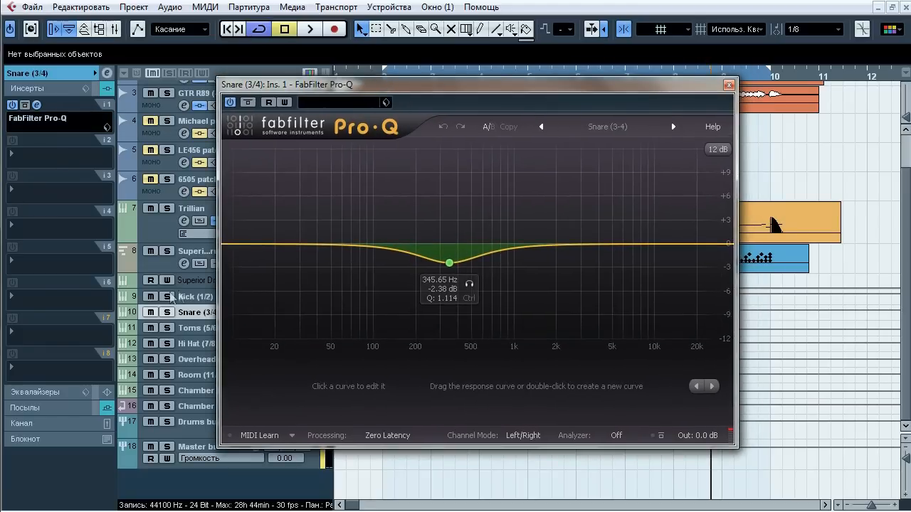
click(167, 312)
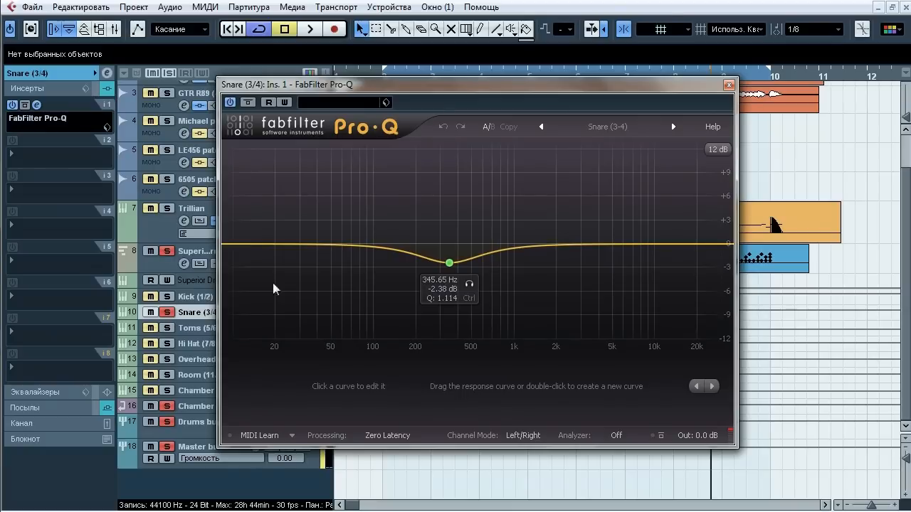
Step: Play the snare, comparing its EQ bypassed and active and auditioning the single band, and close the plug-in with the solo cleared
key(space)
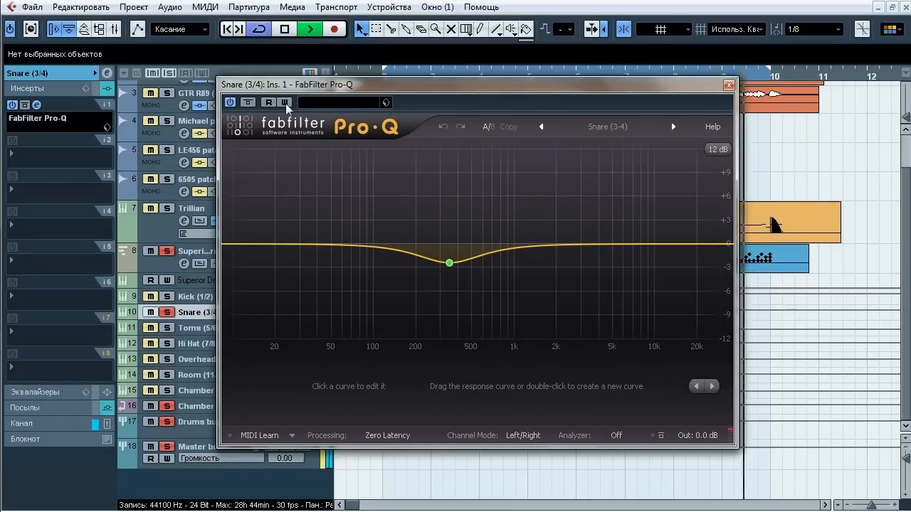
click(247, 103)
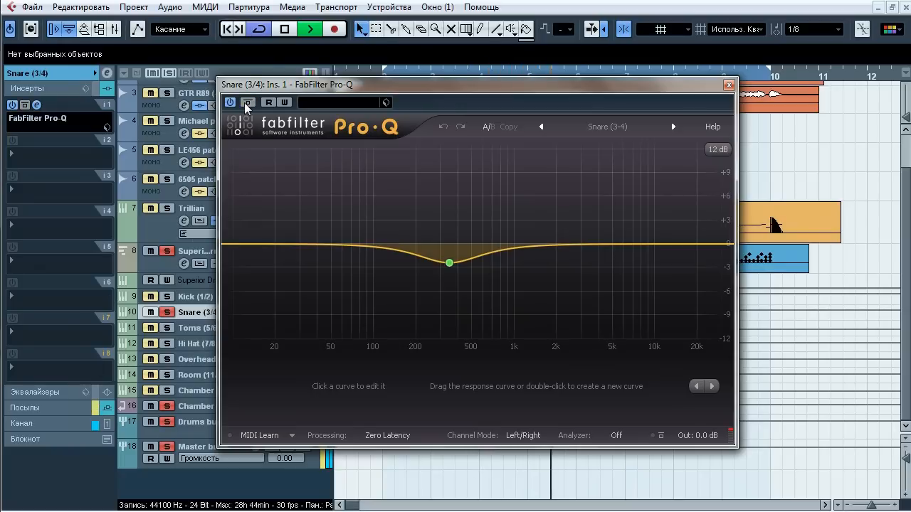
mouse_move(436, 263)
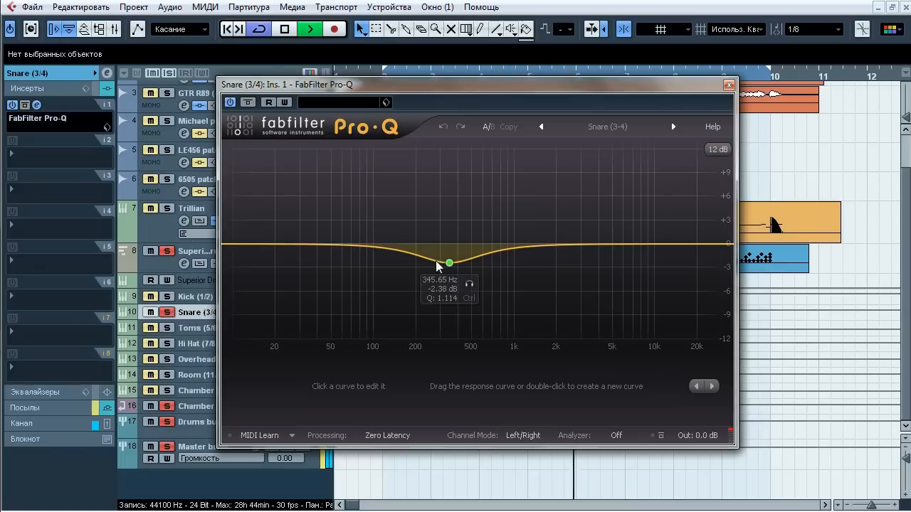
click(468, 285)
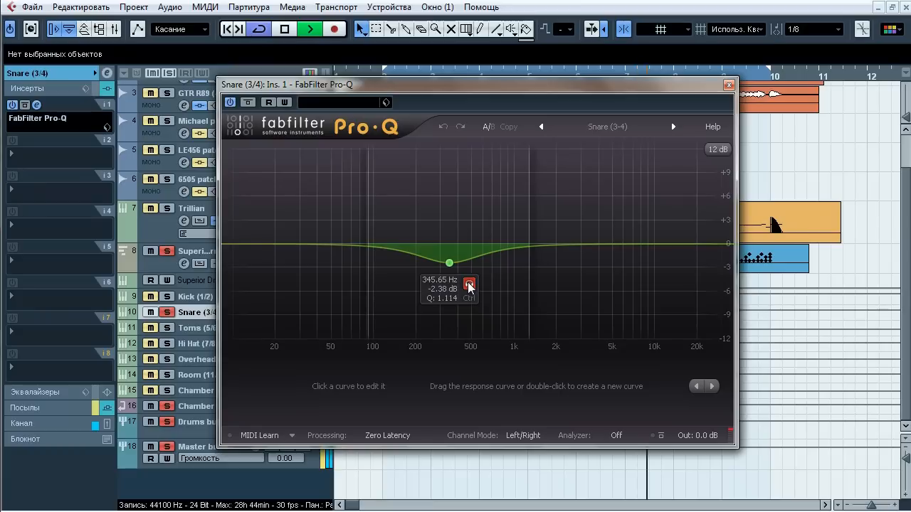
click(248, 103)
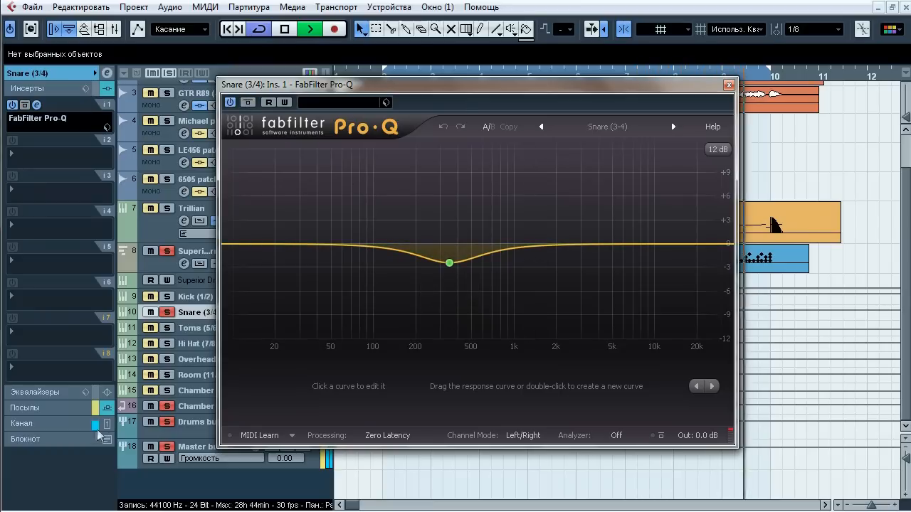
key(space)
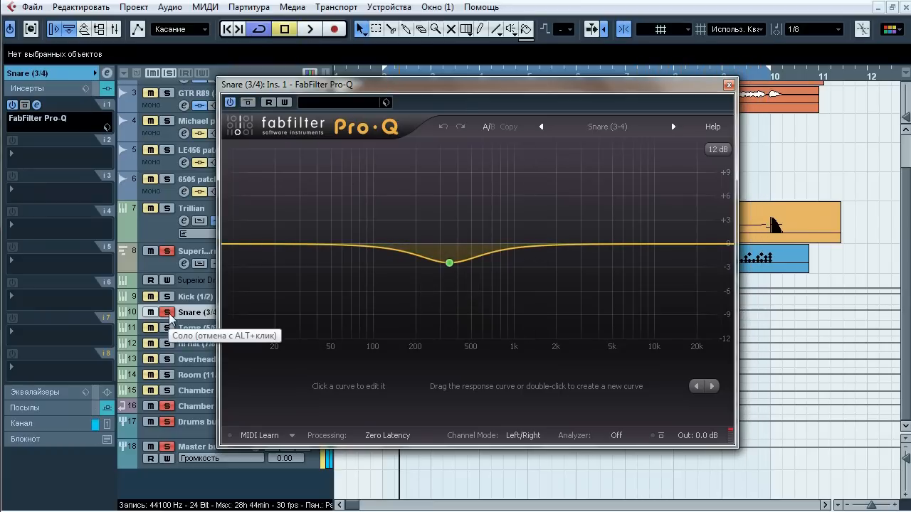
click(168, 313)
click(728, 86)
Step: Solo the Hi Hat (7/8) track, open its FabFilter Pro-Q insert and reposition the plug-in window
click(210, 349)
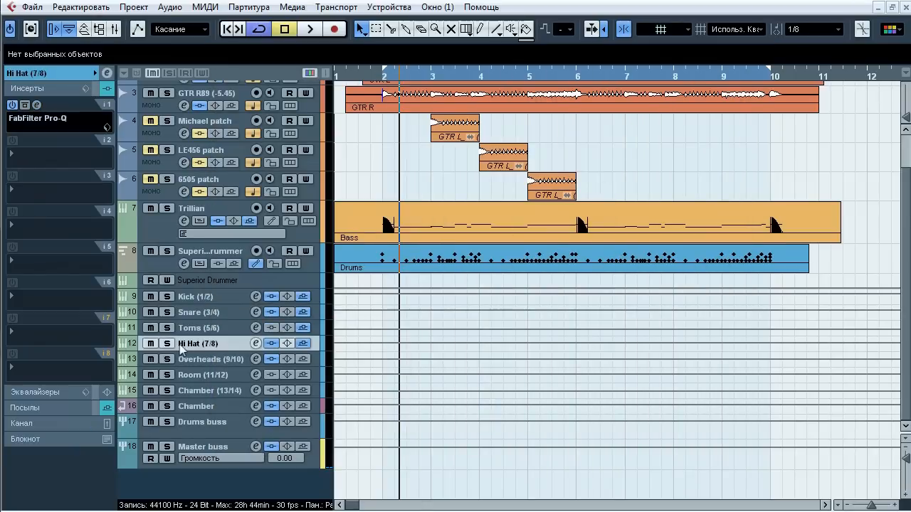
click(170, 344)
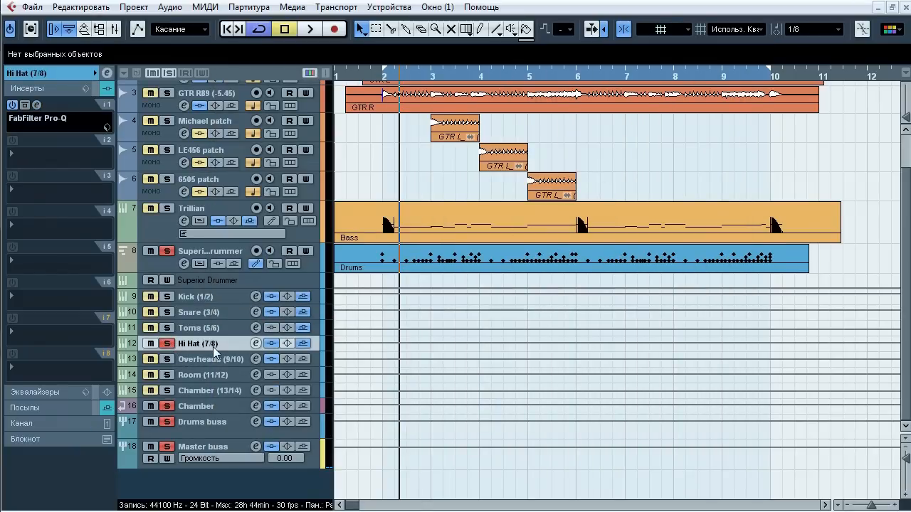
click(50, 118)
drag(454, 97, 361, 96)
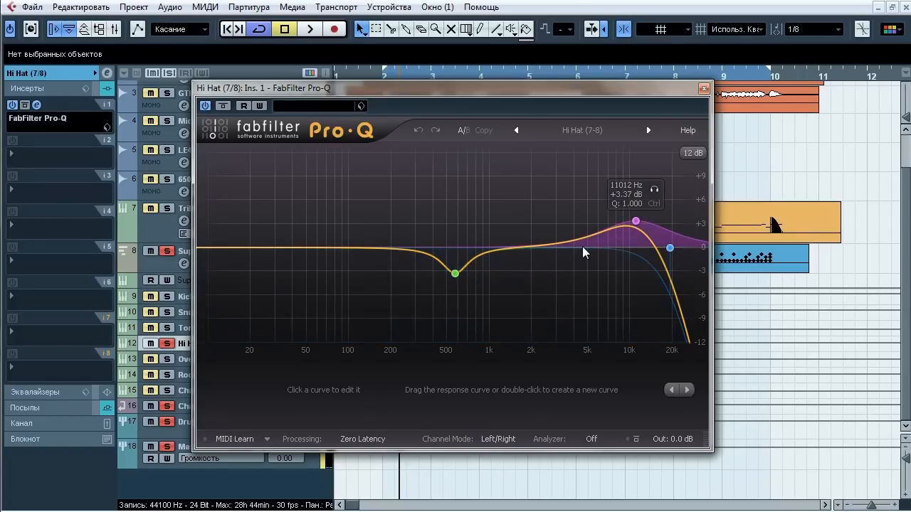
Step: Play the soloed hi-hat, comparing its sound with the Pro-Q insert bypassed and active
key(space)
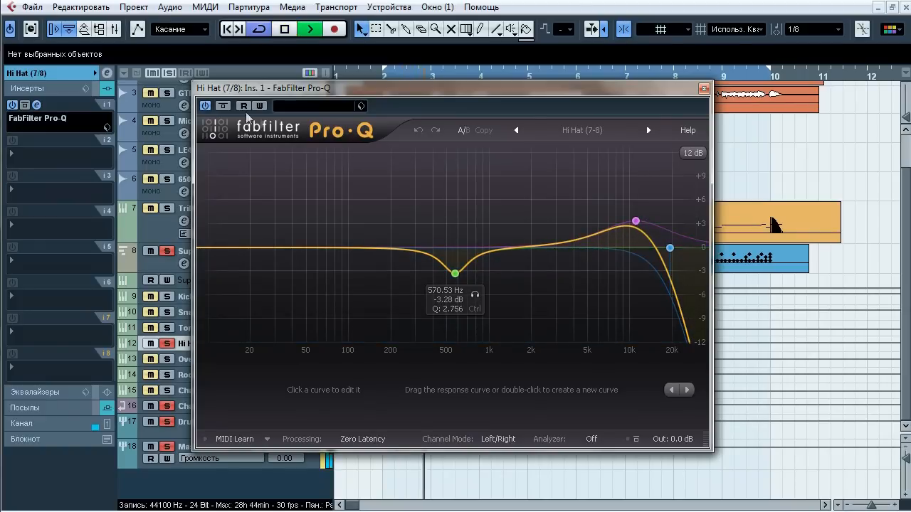
click(225, 108)
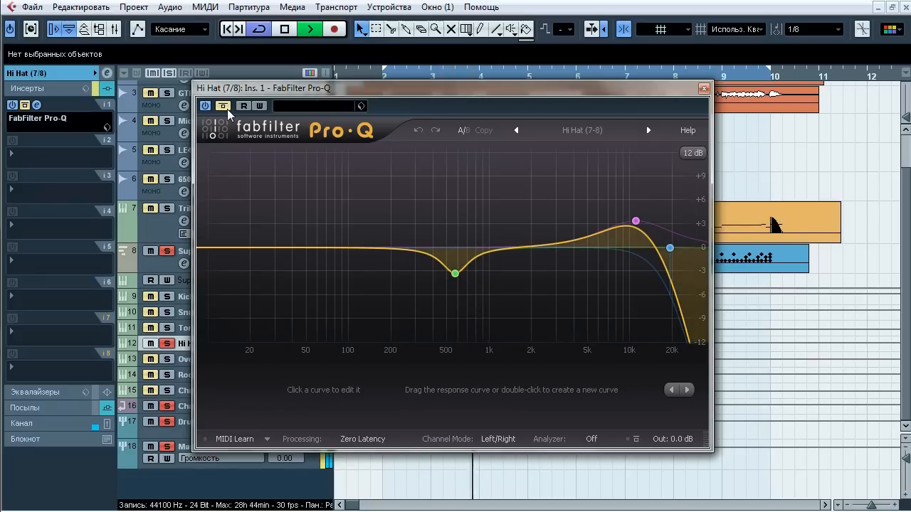
click(227, 109)
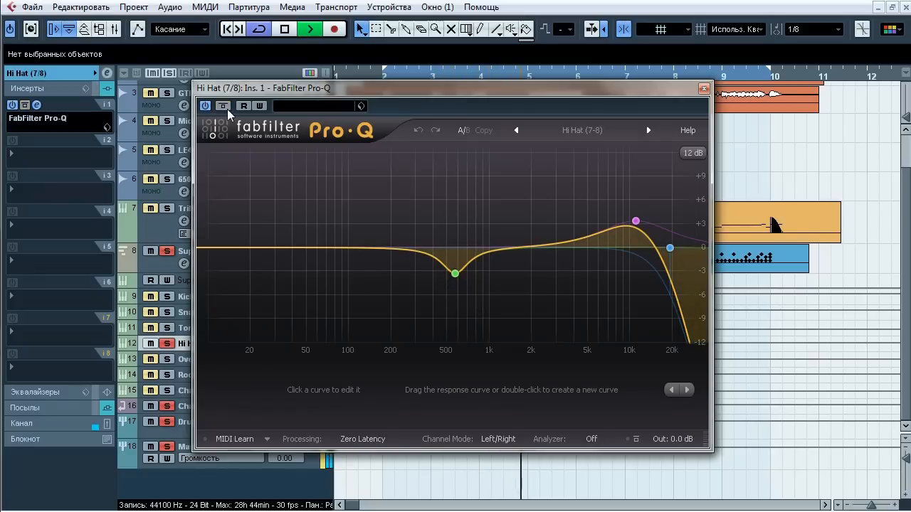
click(227, 108)
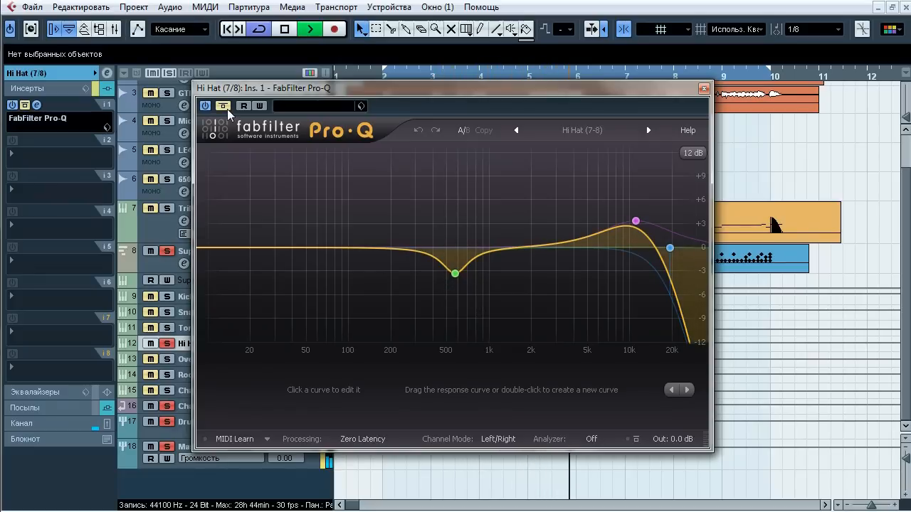
click(227, 114)
Step: Audition the hi-hat EQ's low-mid cut, high-cut filter and high-frequency boost one at a time
mouse_move(456, 273)
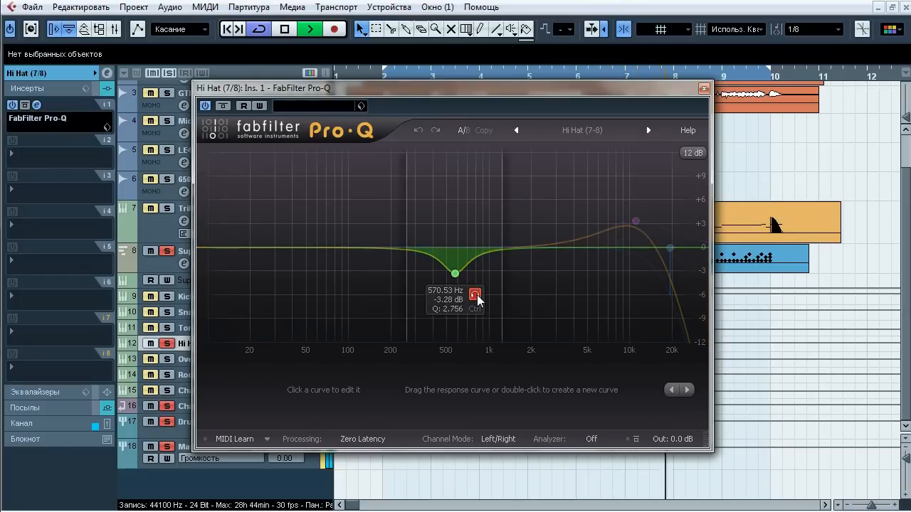
click(476, 295)
mouse_move(687, 228)
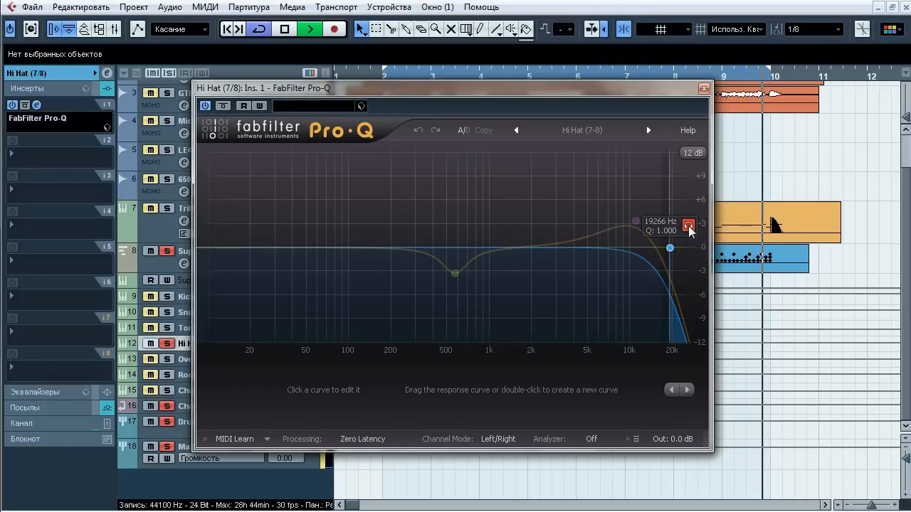
click(689, 226)
mouse_move(655, 193)
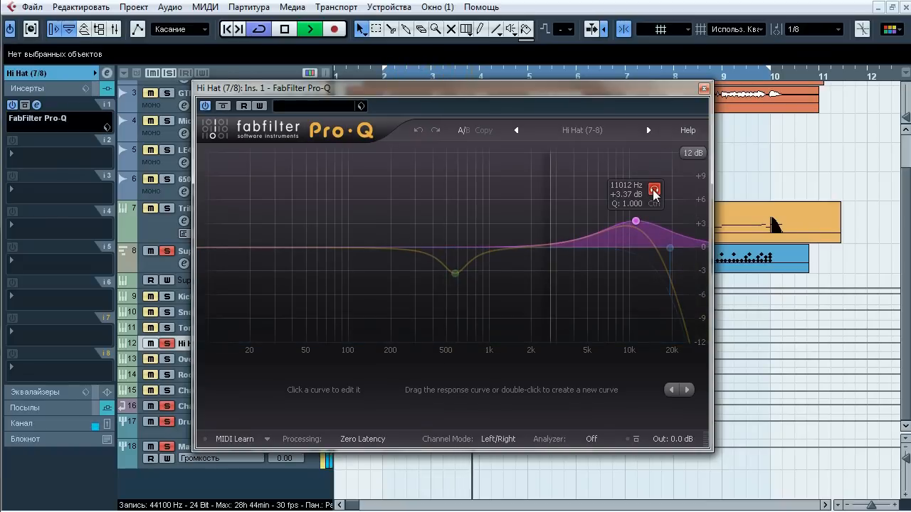
Step: Compare the full mix with the hi-hat EQ bypassed and active, with no tracks soloed, and close the plug-in
click(226, 107)
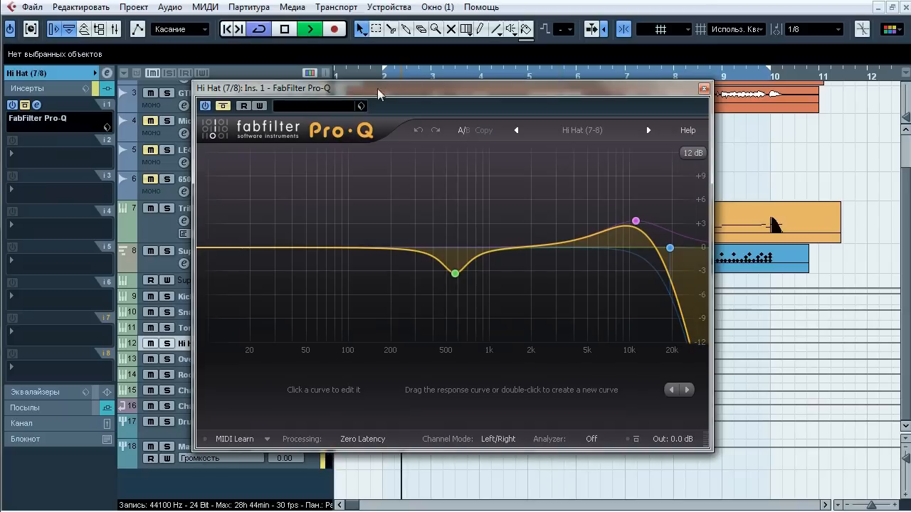
click(225, 107)
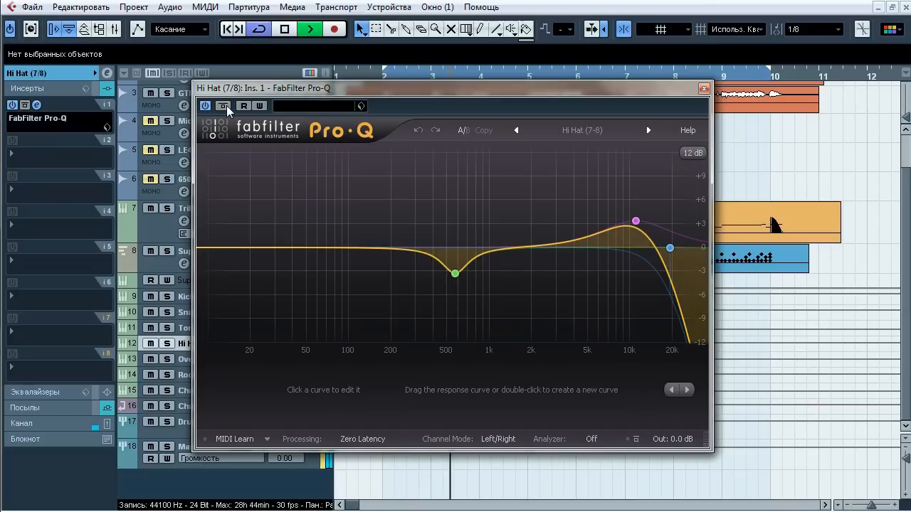
click(224, 107)
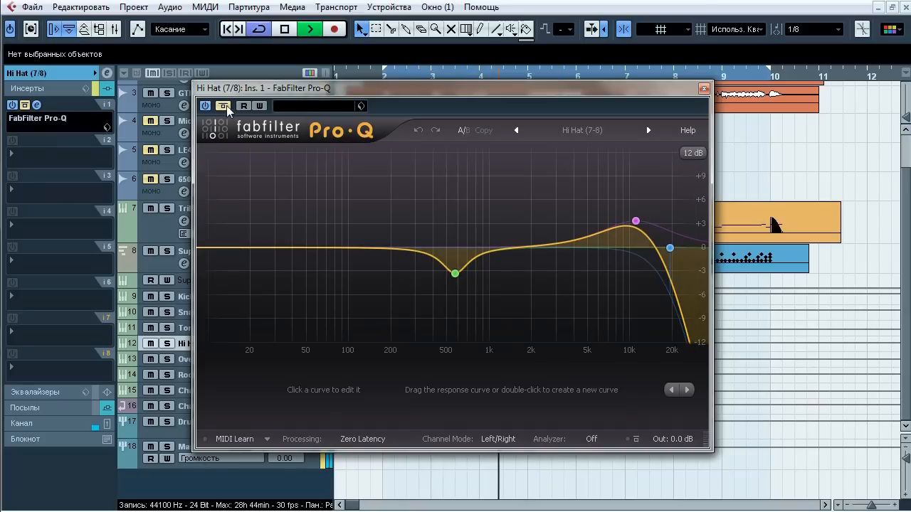
click(224, 106)
key(space)
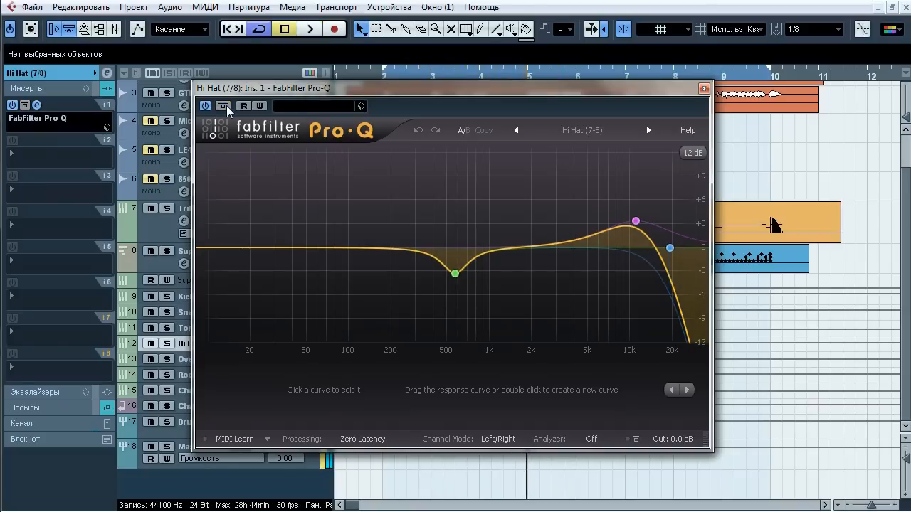
click(704, 88)
Step: Open the FabFilter Pro-Q insert on Overheads (9/10), set its display range to 3 dB and play the track in solo
click(218, 358)
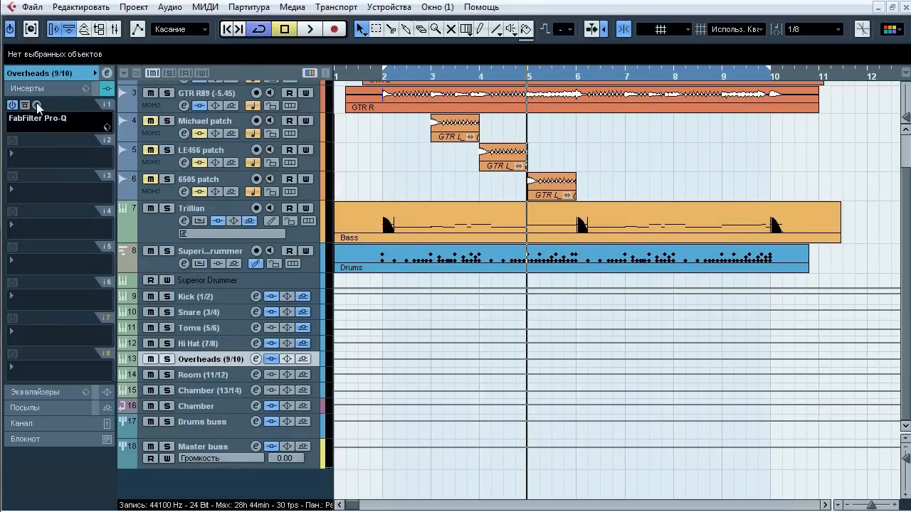
click(37, 105)
click(667, 139)
click(670, 148)
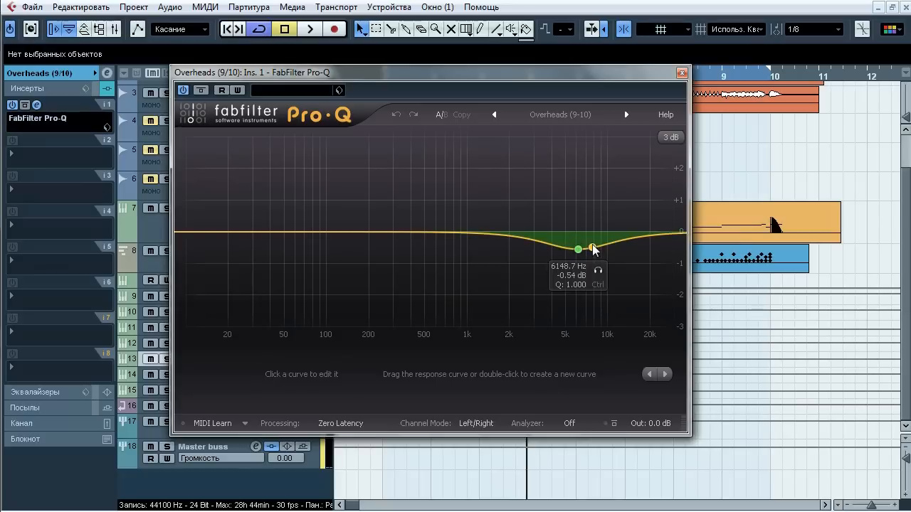
key(space)
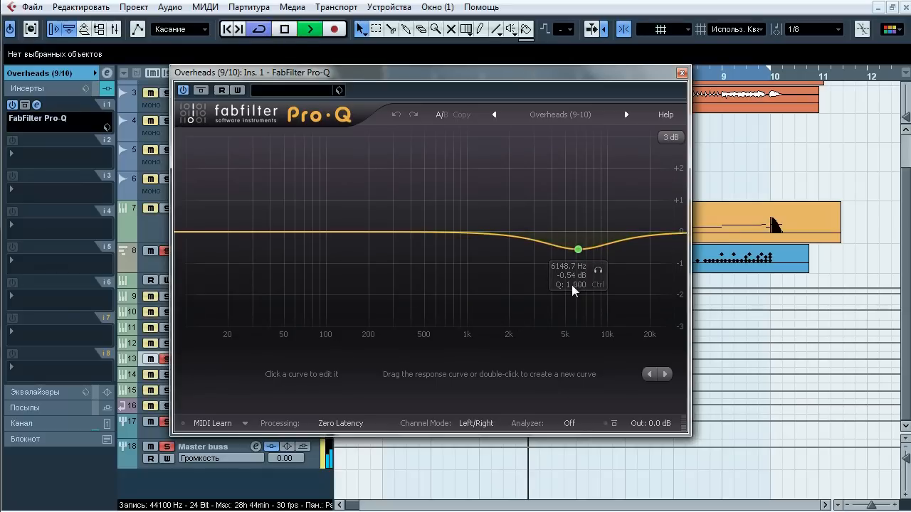
Step: Audition the overheads EQ's high-frequency cut in solo, with the band bypassed, active and isolated, keeping the 3 dB display range
click(578, 250)
click(552, 375)
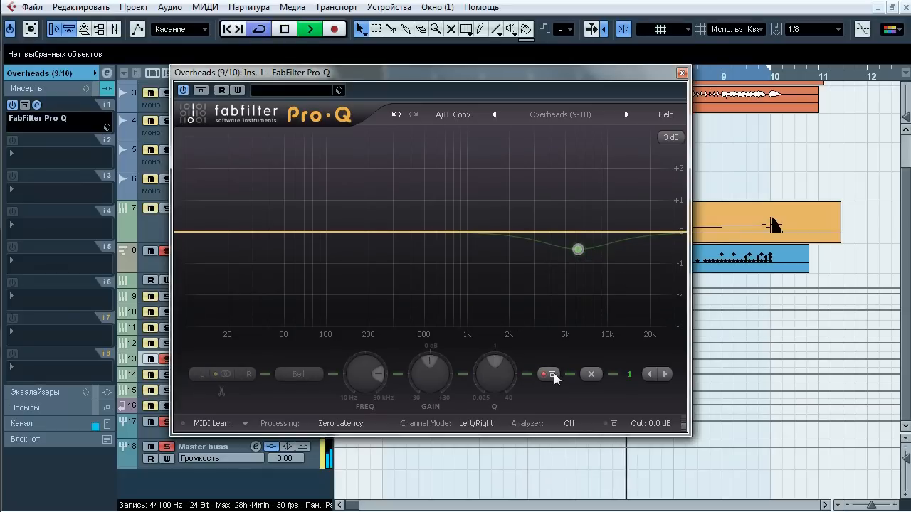
click(553, 374)
mouse_move(597, 272)
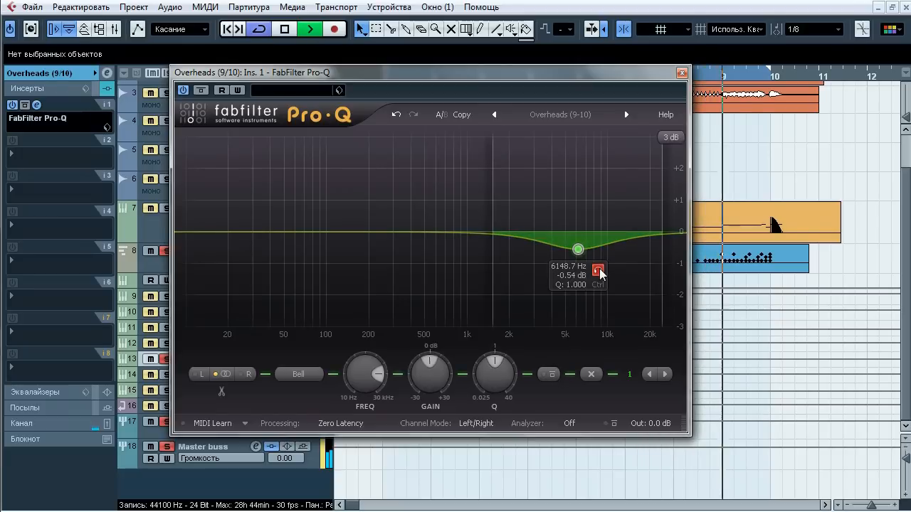
click(396, 115)
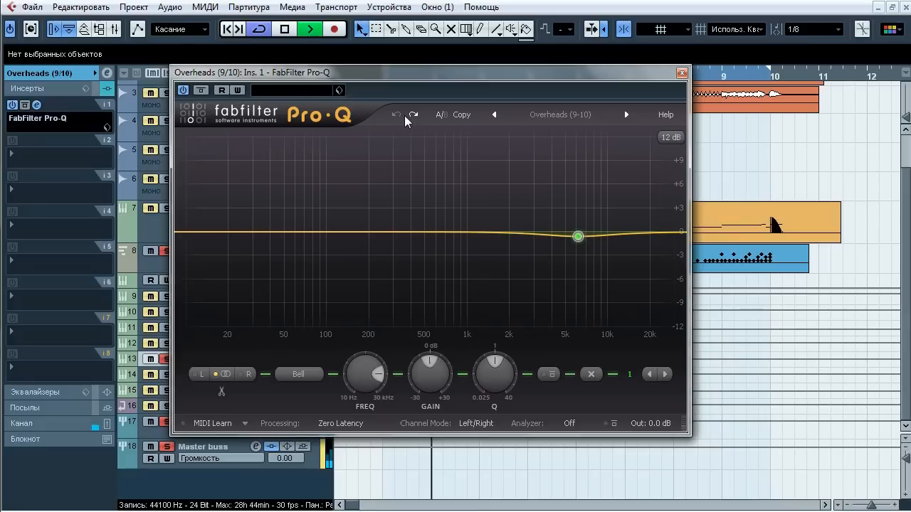
click(413, 115)
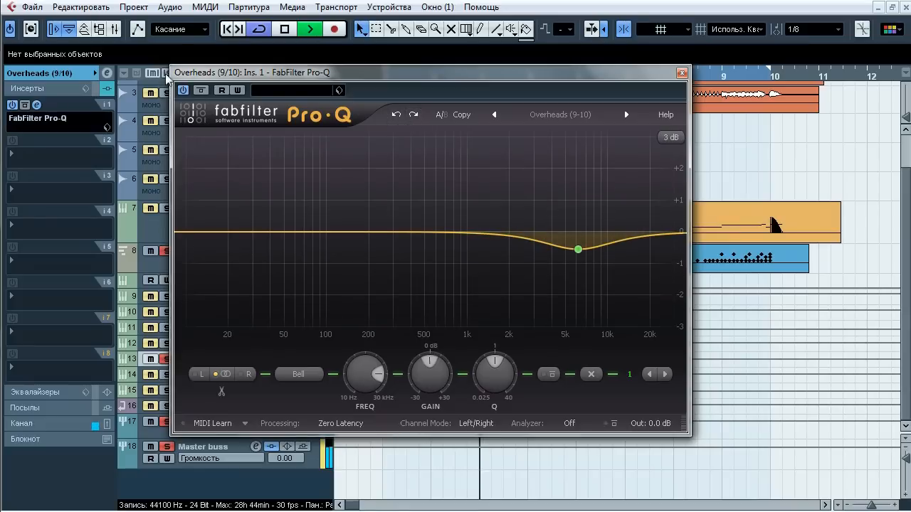
Step: Compare the full mix with the overheads EQ band bypassed and active, with no tracks soloed, then stop playback and close the plug-in
click(549, 376)
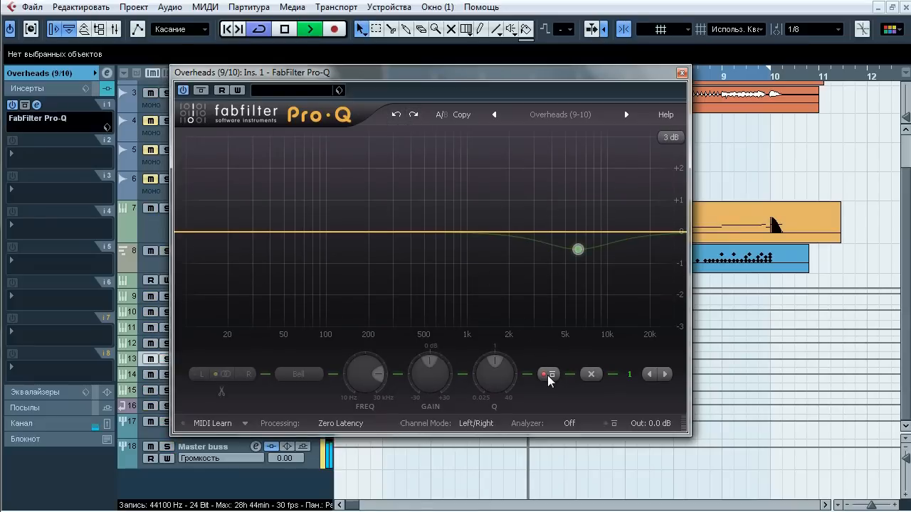
click(549, 377)
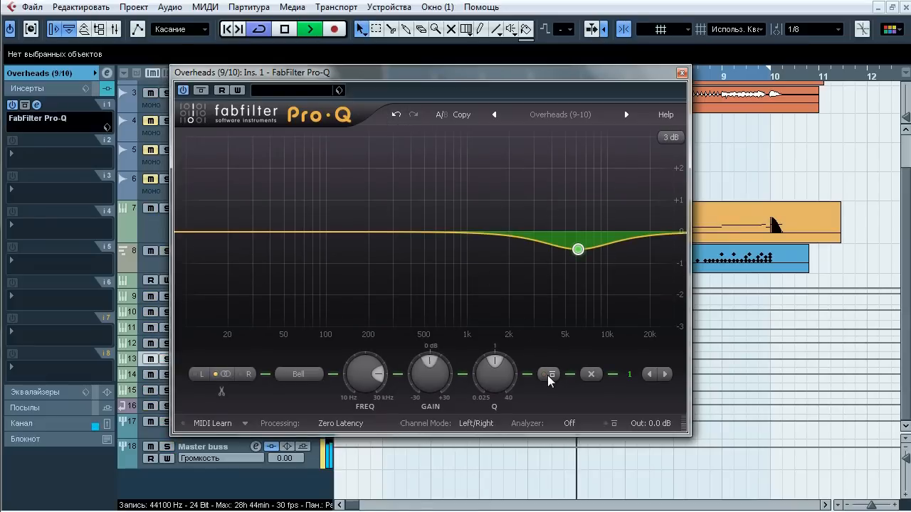
click(549, 376)
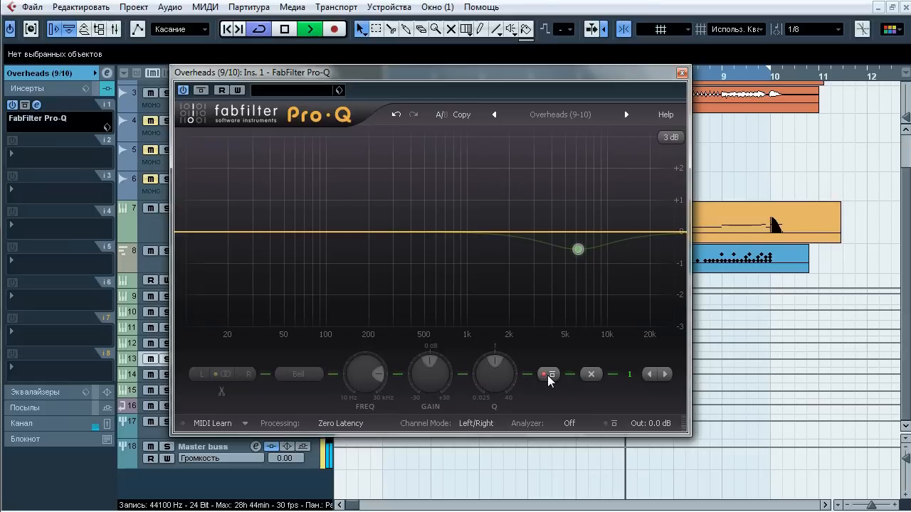
click(549, 377)
key(space)
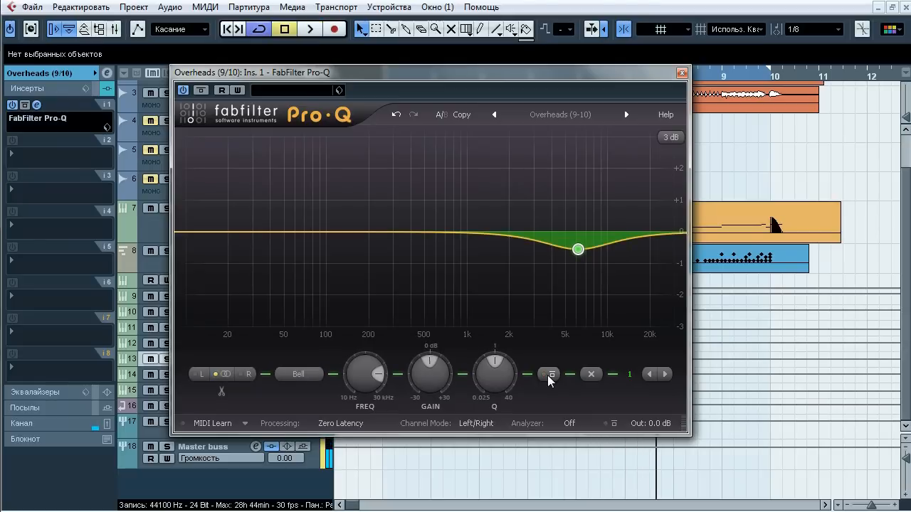
click(683, 72)
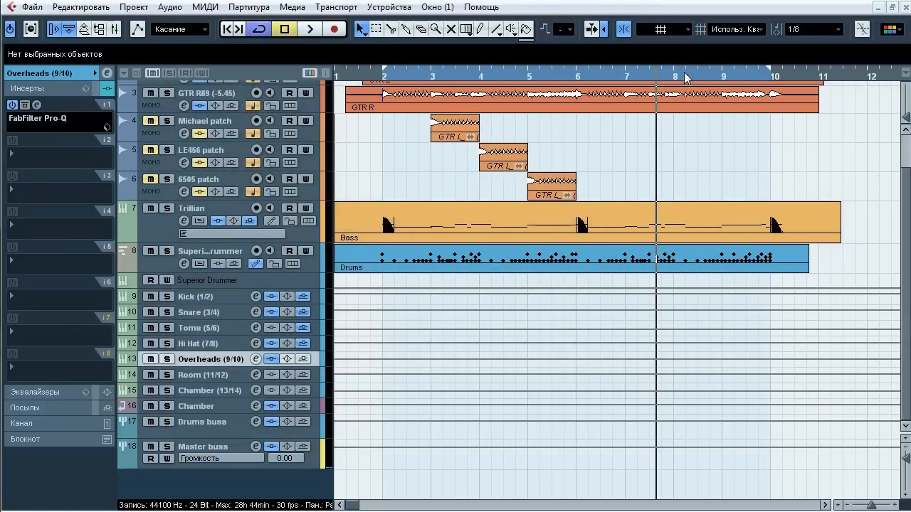
Step: Select the Chamber effects track, show its output routing and play it in solo to check how it reaches the drum bus
click(228, 403)
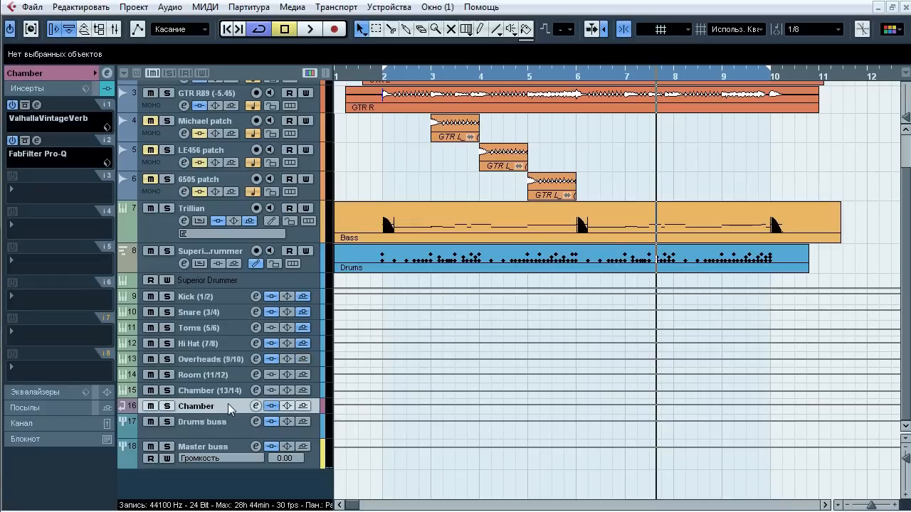
click(51, 168)
click(67, 205)
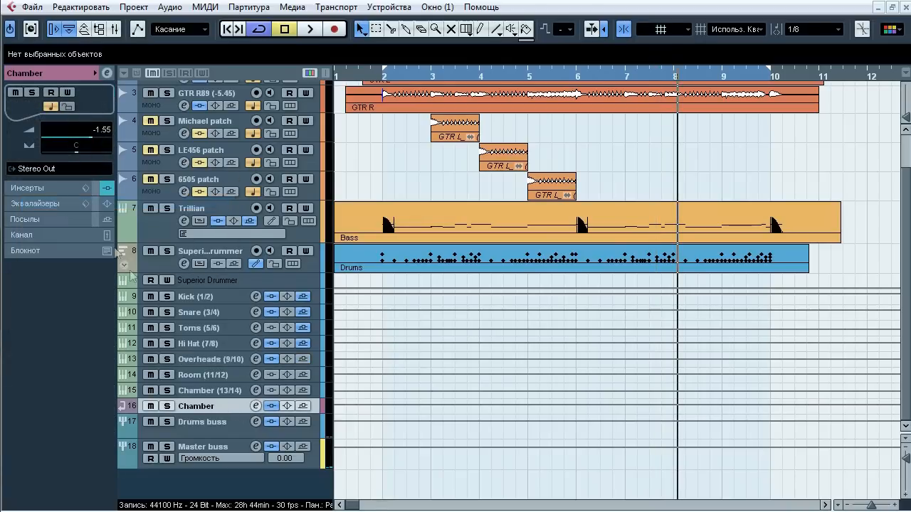
click(167, 406)
key(space)
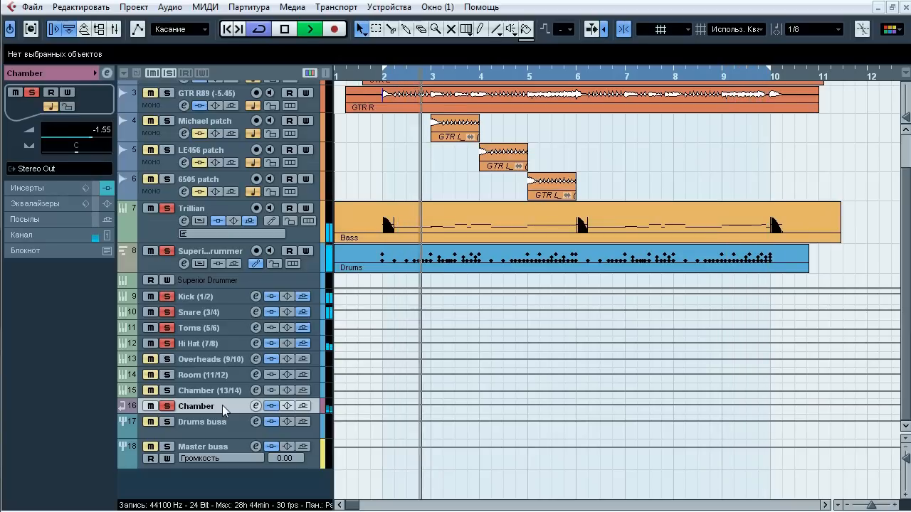
key(space)
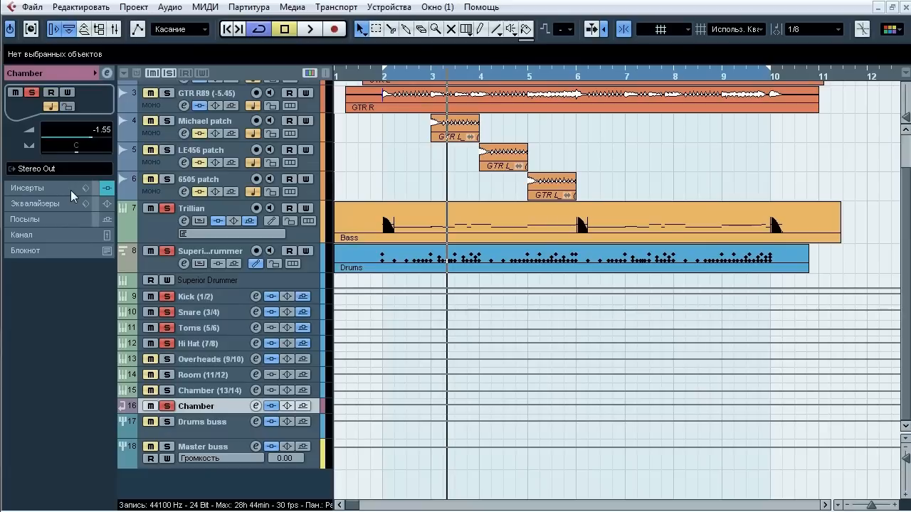
key(space)
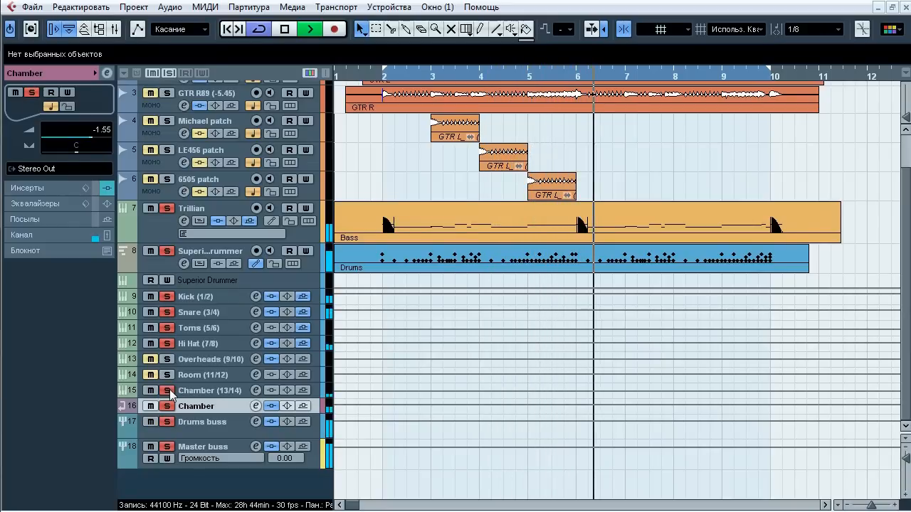
key(space)
Step: Route the Chamber effects track's output to the Drums buss group and check the routing during playback
click(50, 170)
mouse_move(175, 255)
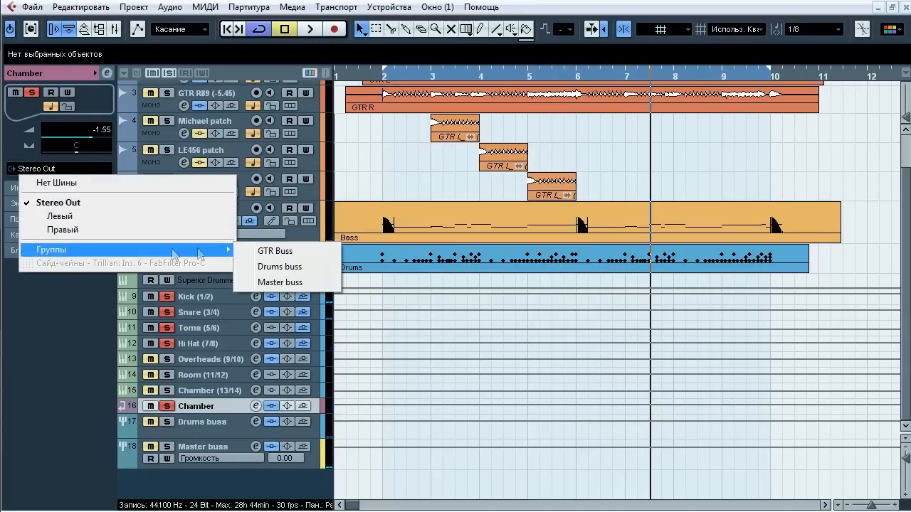
click(278, 267)
key(space)
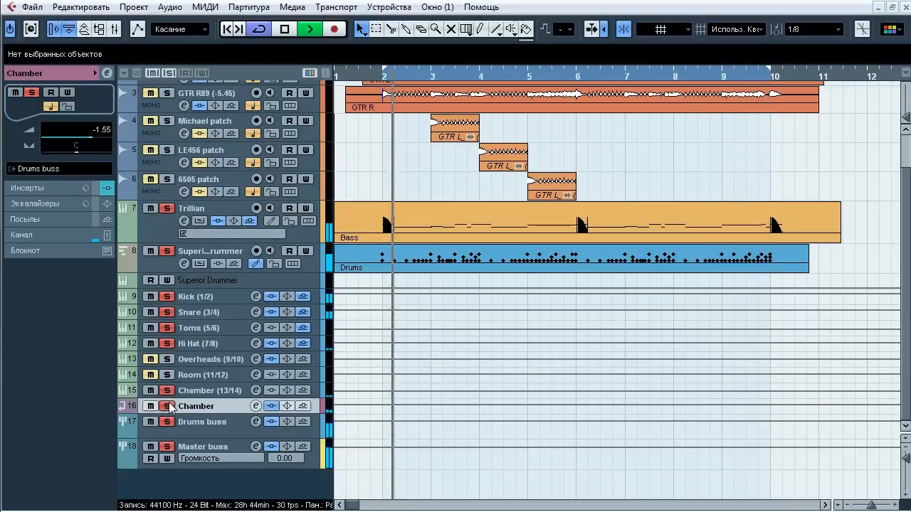
key(space)
Step: Reset the solos, solo the Chamber effects track and open its ValhallaVintageVerb insert to examine the reverb settings
click(169, 73)
click(166, 406)
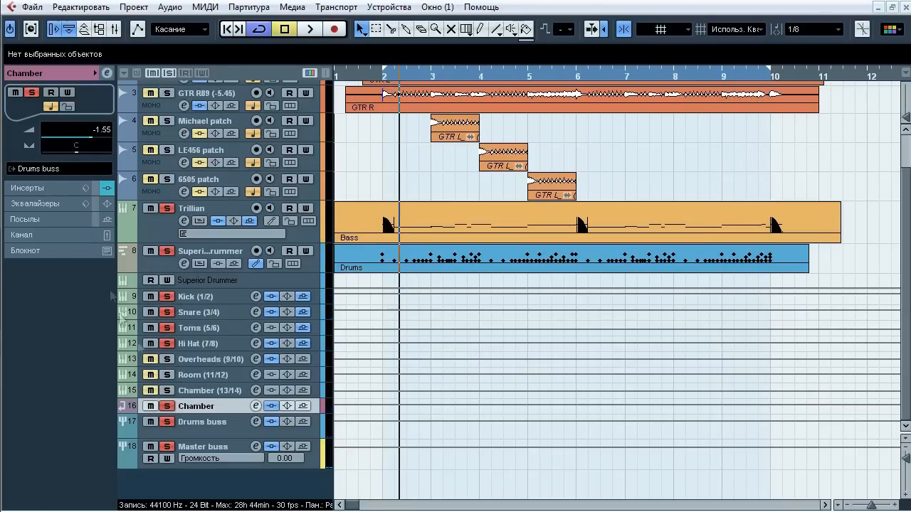
click(57, 188)
click(38, 104)
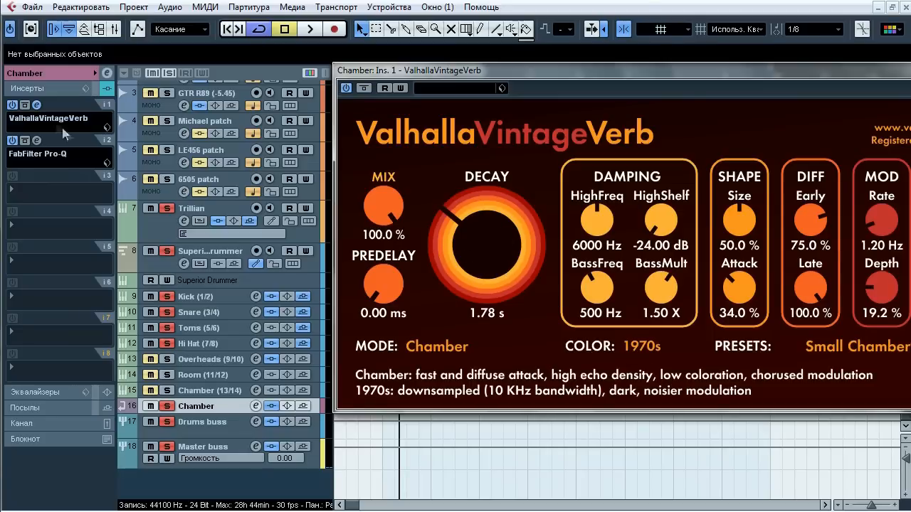
Step: Open the FabFilter Pro-Q insert on Chamber in place of the reverb and compare the soloed track with the EQ bypassed and active
click(25, 105)
click(25, 140)
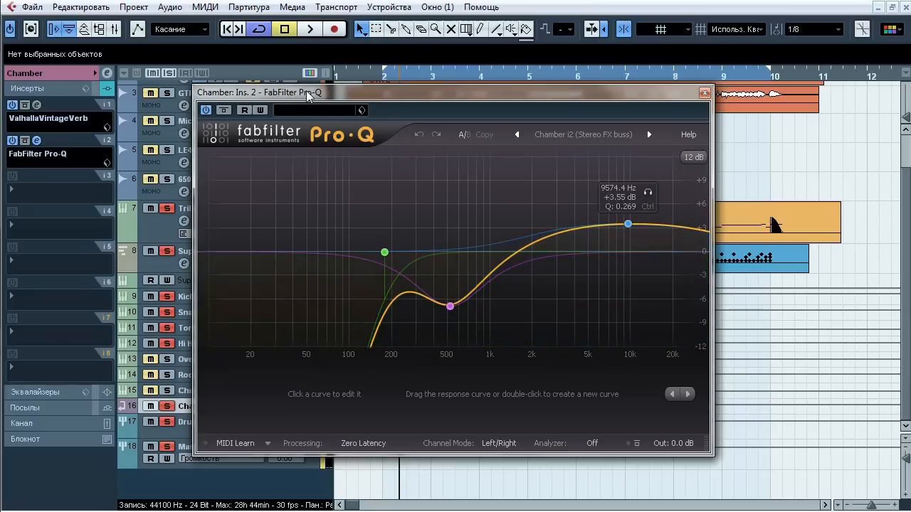
key(space)
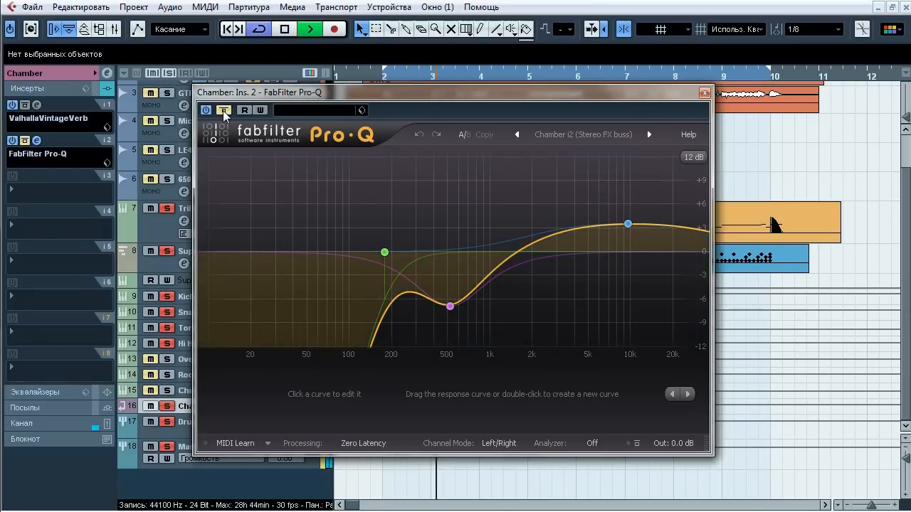
click(223, 111)
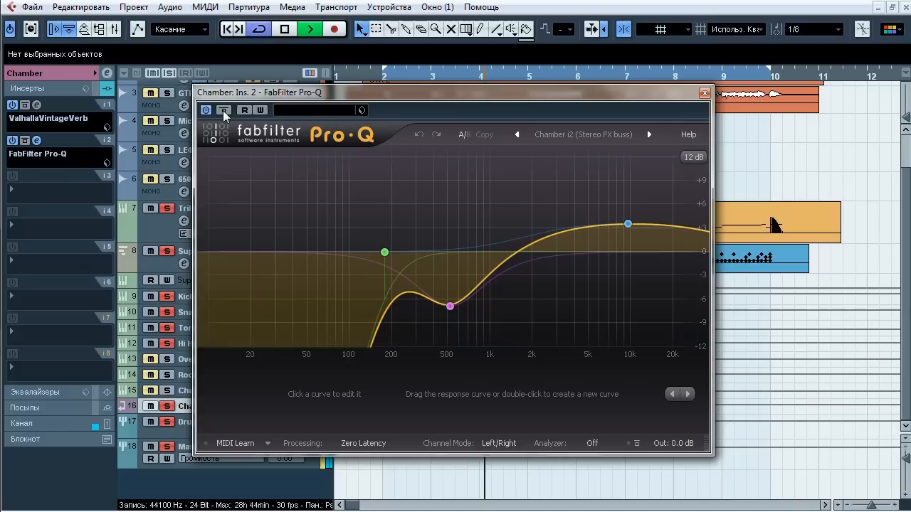
click(223, 111)
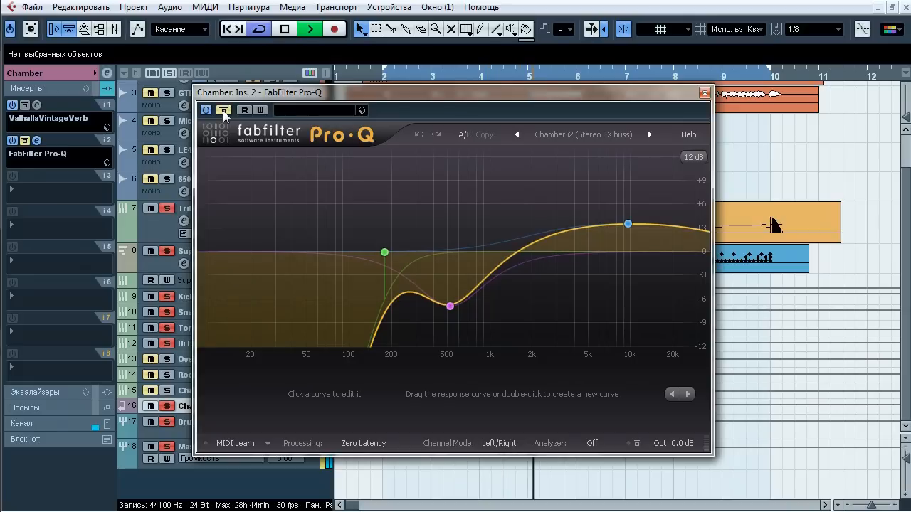
click(224, 111)
Step: Audition the Chamber EQ's low-cut filter, low-mid cut and high-frequency boost one at a time
mouse_move(385, 252)
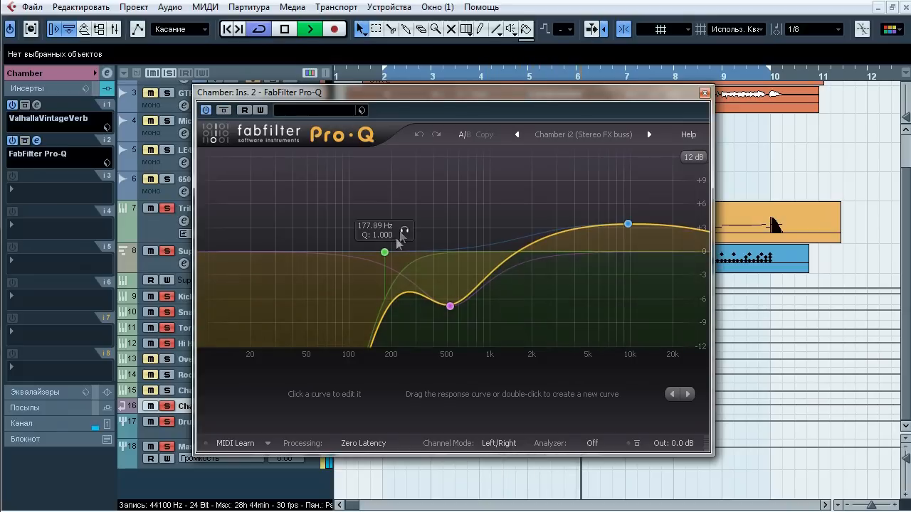
click(405, 230)
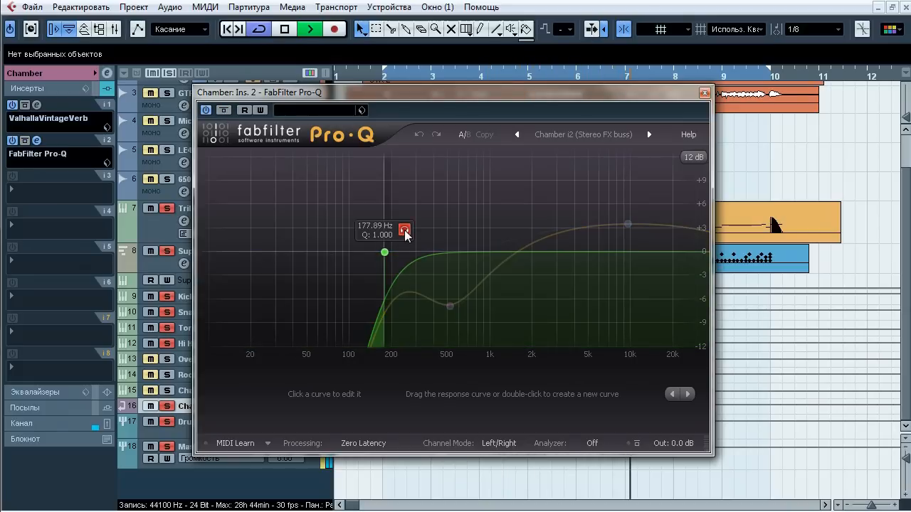
mouse_move(450, 306)
click(470, 329)
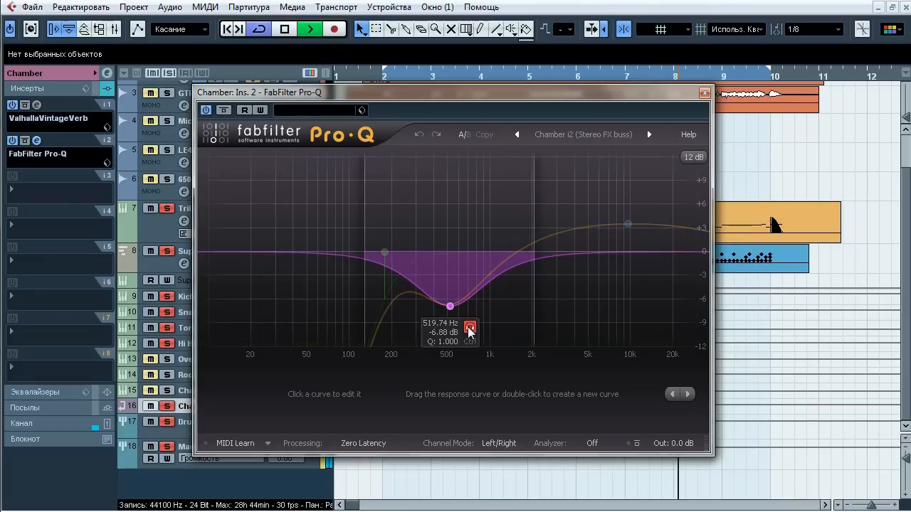
mouse_move(628, 224)
click(648, 192)
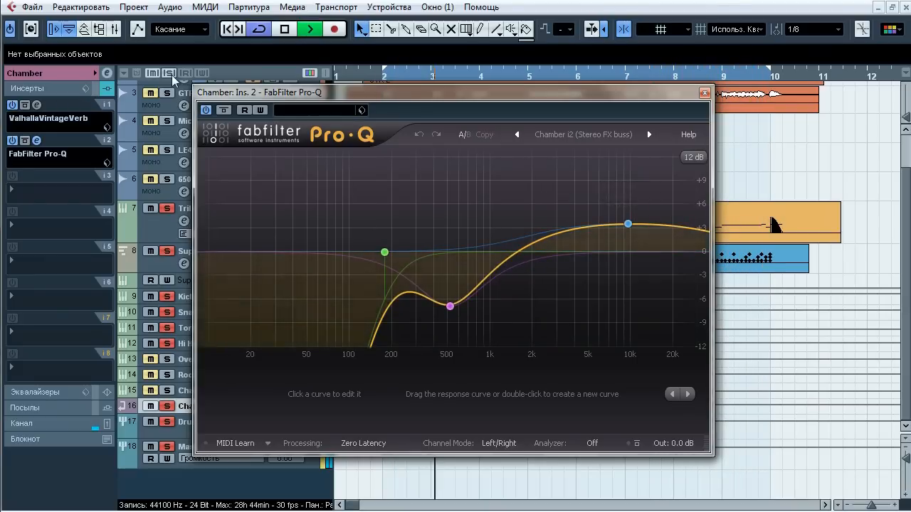
Step: Compare the full mix with the Chamber EQ bypassed and active, with no tracks soloed, then stop playback and close the plug-in
click(25, 141)
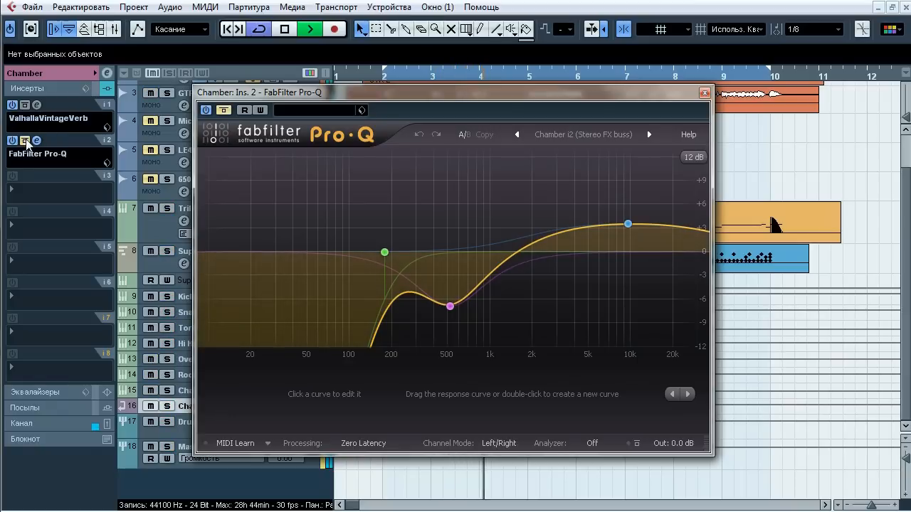
click(25, 141)
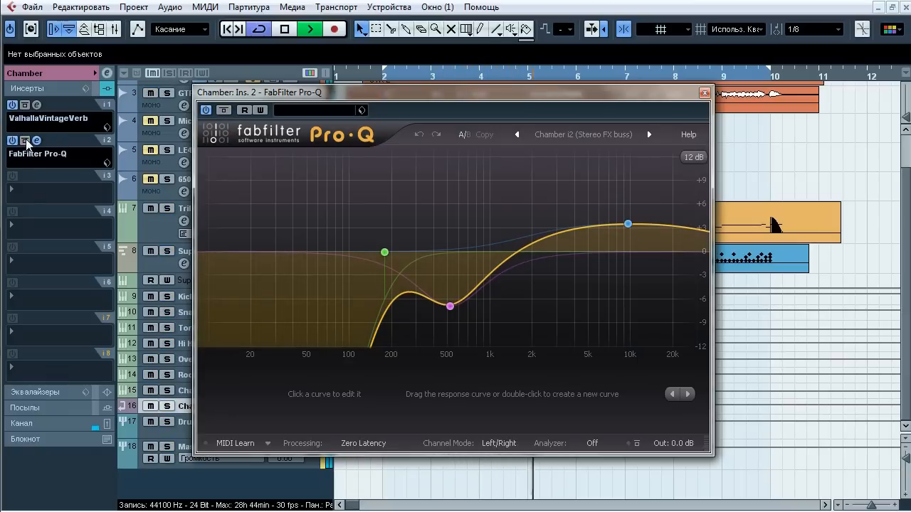
click(25, 140)
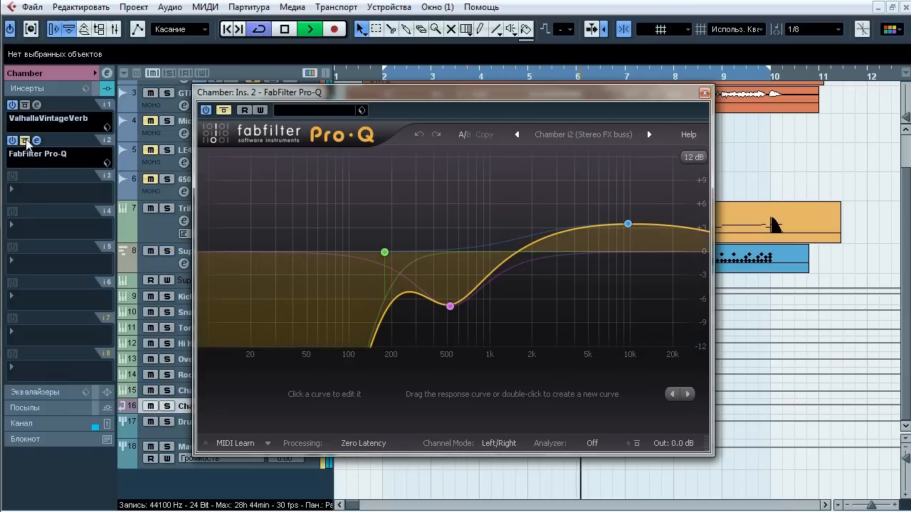
click(25, 141)
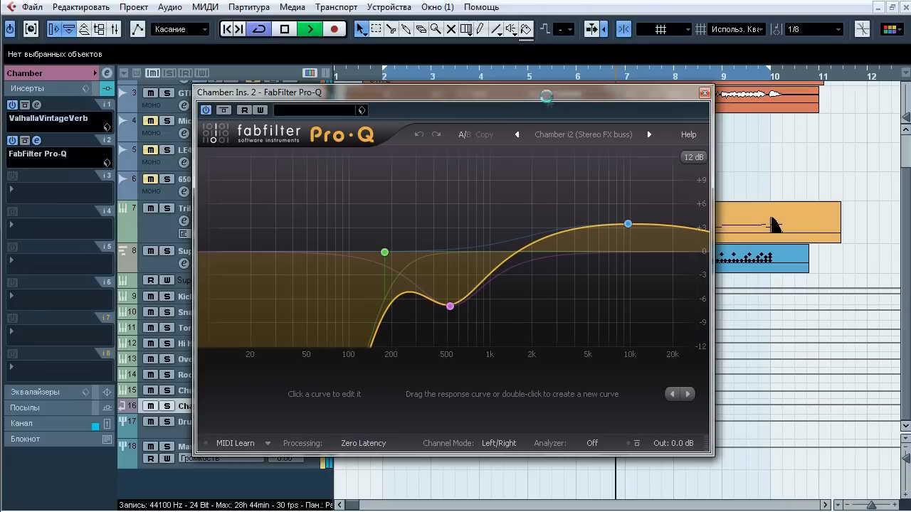
key(space)
click(704, 93)
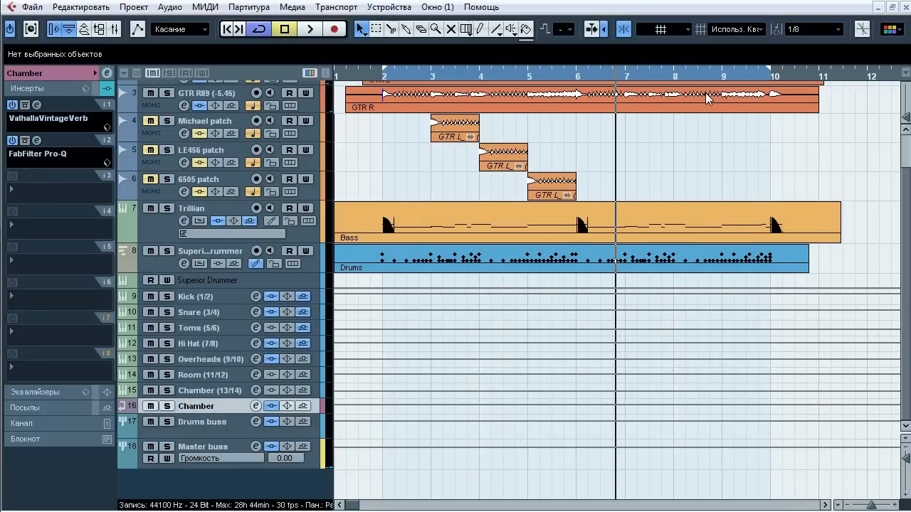
Step: Solo the Drums buss and play the drums, comparing the sound with the buss inserts bypassed and active
click(80, 89)
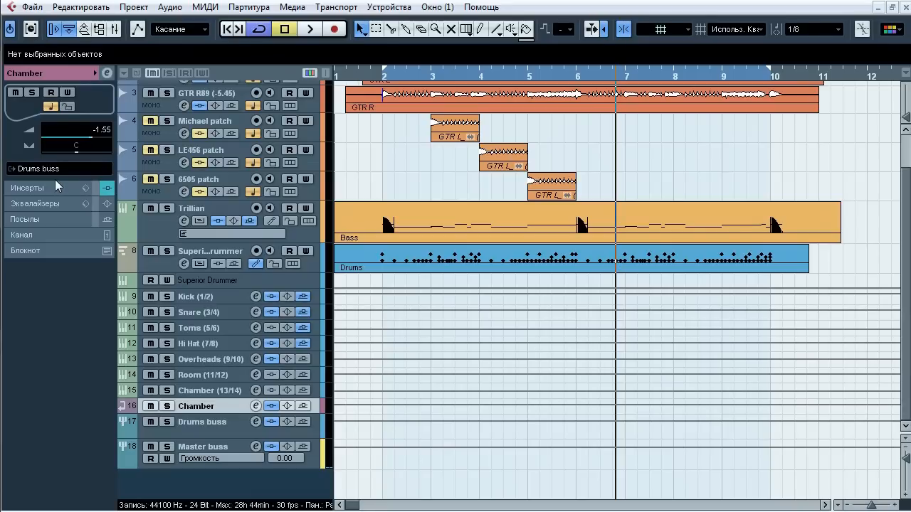
click(207, 427)
click(166, 423)
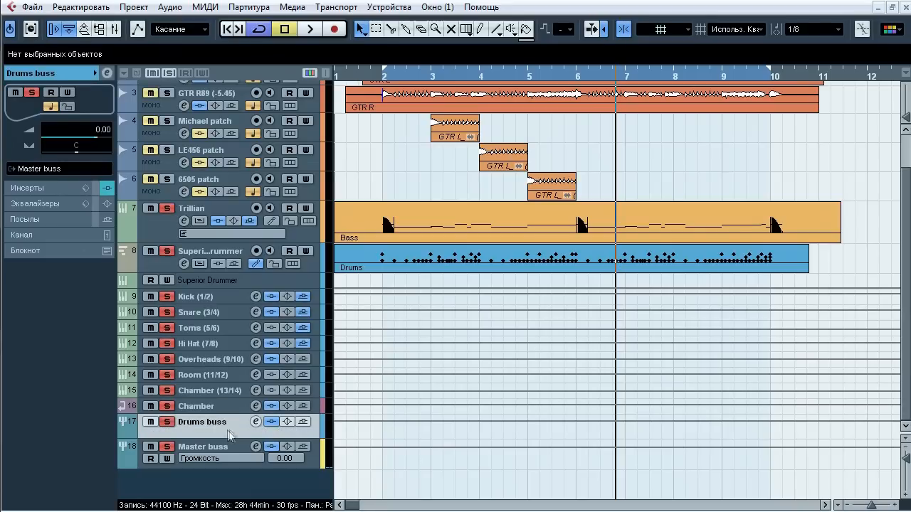
key(space)
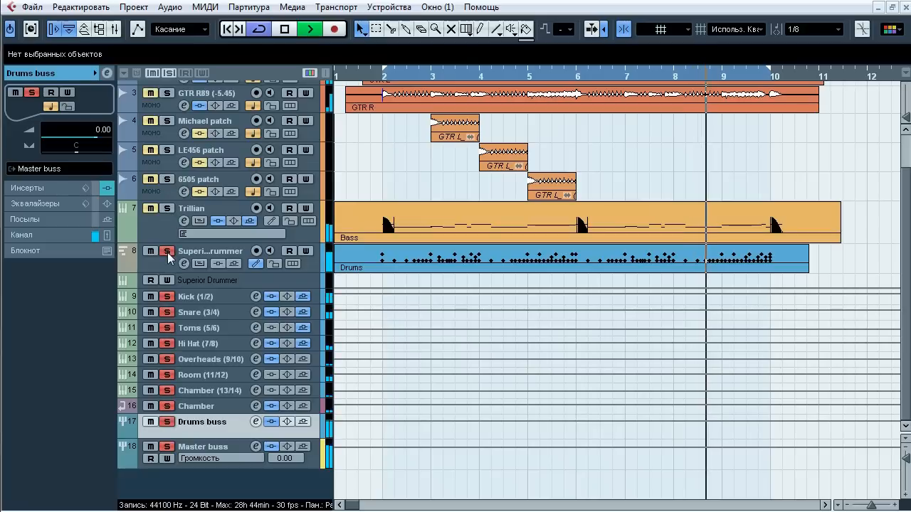
click(271, 422)
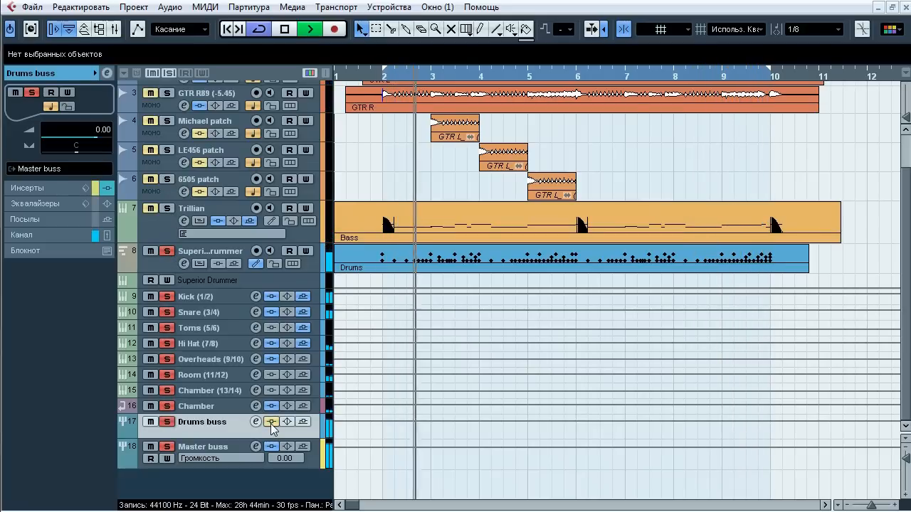
click(271, 422)
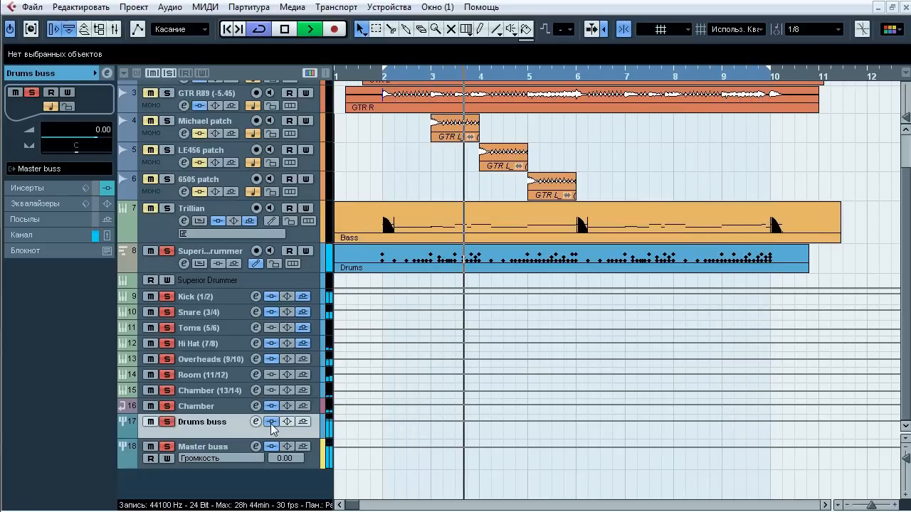
Step: Audition the drums unprocessed by bypassing the inserts on the buss, drum tracks and Chamber, plus the sends on Kick, Snare, Toms and Hi Hat
click(272, 423)
click(305, 345)
click(305, 329)
click(305, 313)
click(304, 297)
click(271, 298)
click(272, 313)
click(272, 344)
click(273, 360)
click(275, 406)
Step: Reactivate all bypassed inserts and sends on the drum tracks, Chamber and Drums buss while listening, then stop playback
click(273, 404)
click(271, 360)
click(274, 345)
click(276, 329)
click(276, 313)
click(276, 297)
click(303, 297)
click(304, 312)
click(303, 328)
click(303, 344)
click(273, 422)
key(space)
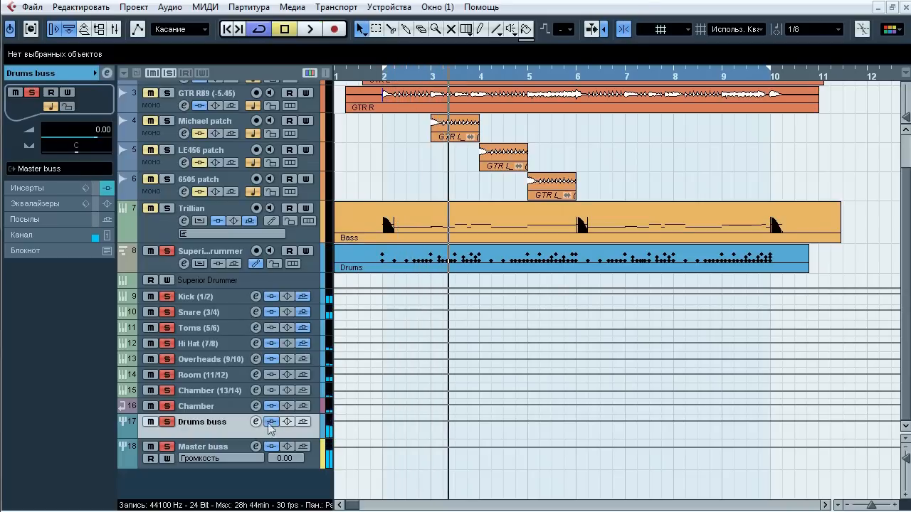
Step: Open the Drums buss iZotope Ozone 5 Equalizer and examine the matching curves with the Drums buss Source snapshot hidden and shown
click(58, 190)
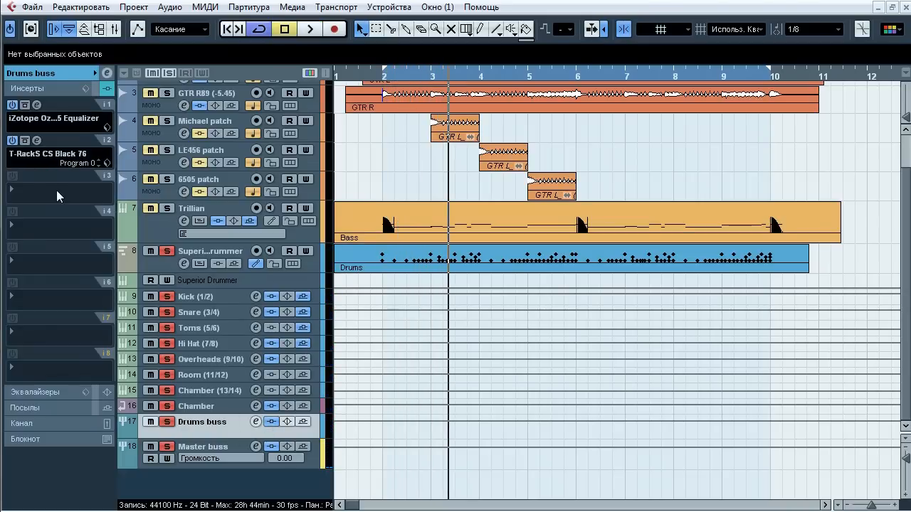
click(37, 106)
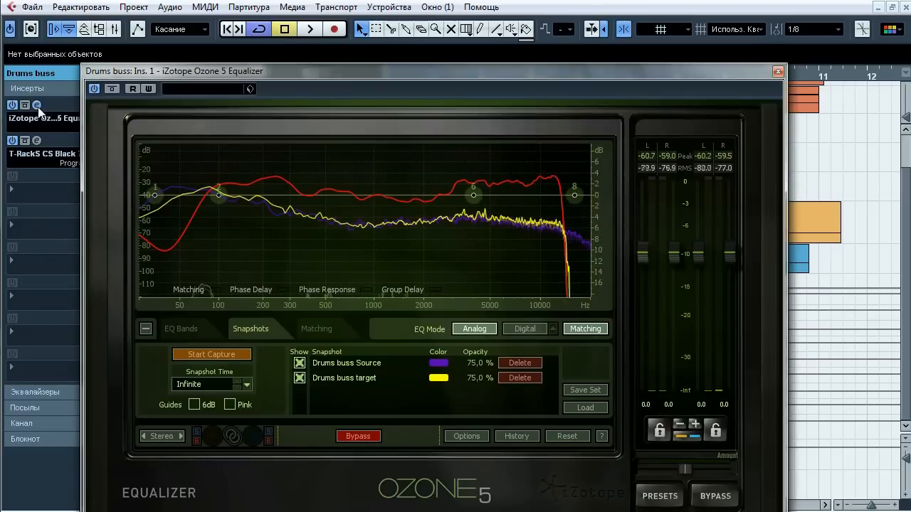
drag(314, 88, 330, 44)
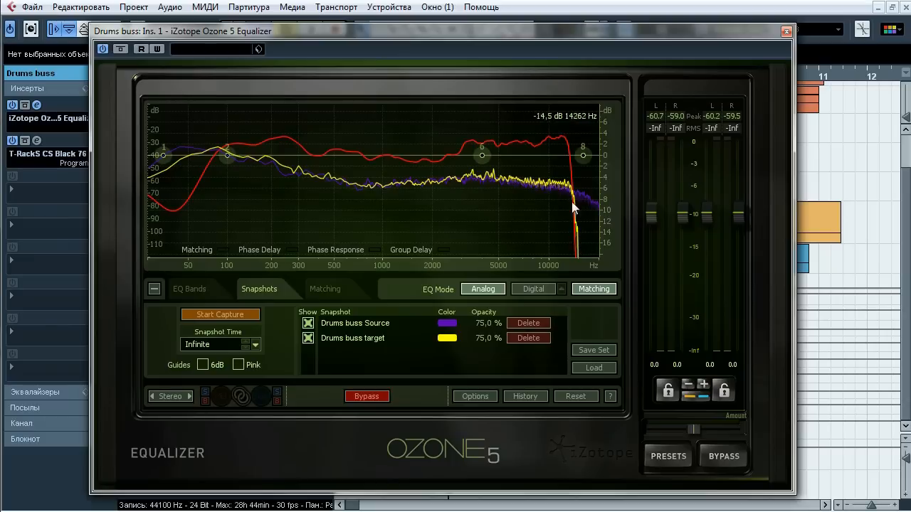
click(308, 324)
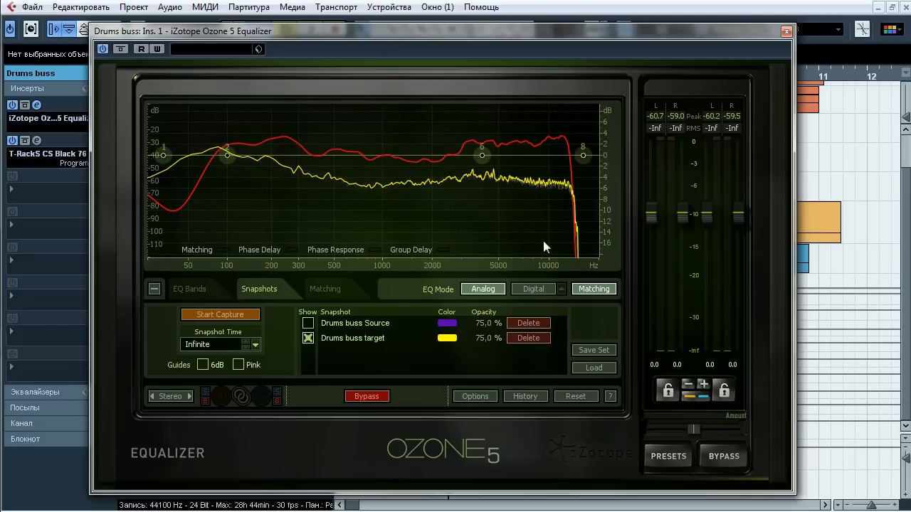
click(309, 324)
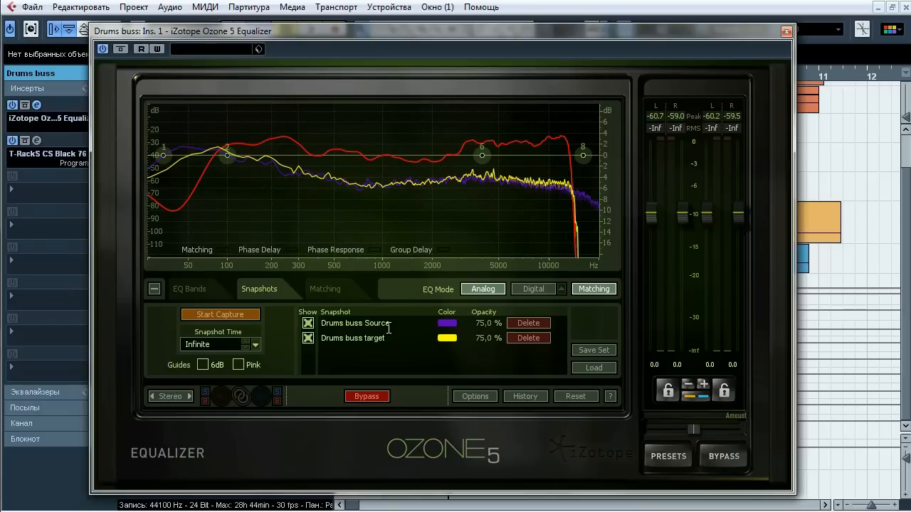
Step: With the Black 76 compressor bypassed, compare the Drums buss EQ bypassed and active, both soloed and in the full mix
key(space)
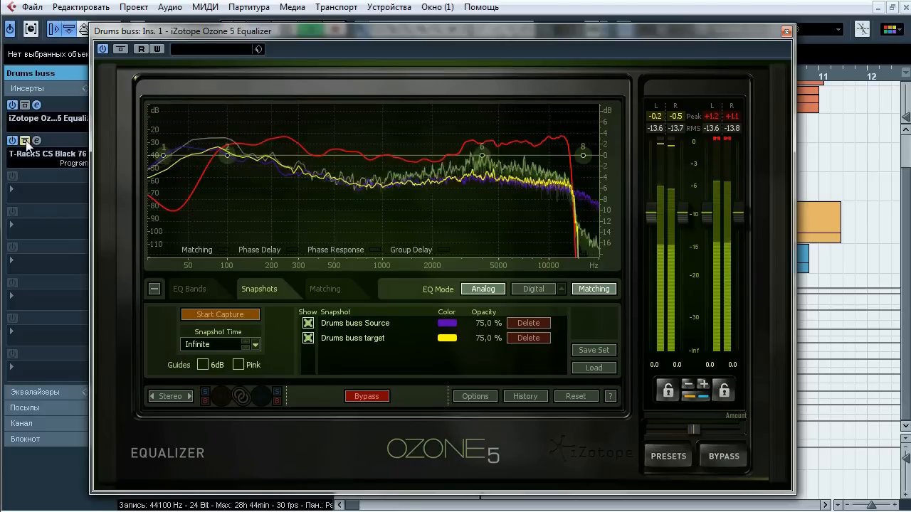
click(122, 50)
drag(178, 32, 296, 30)
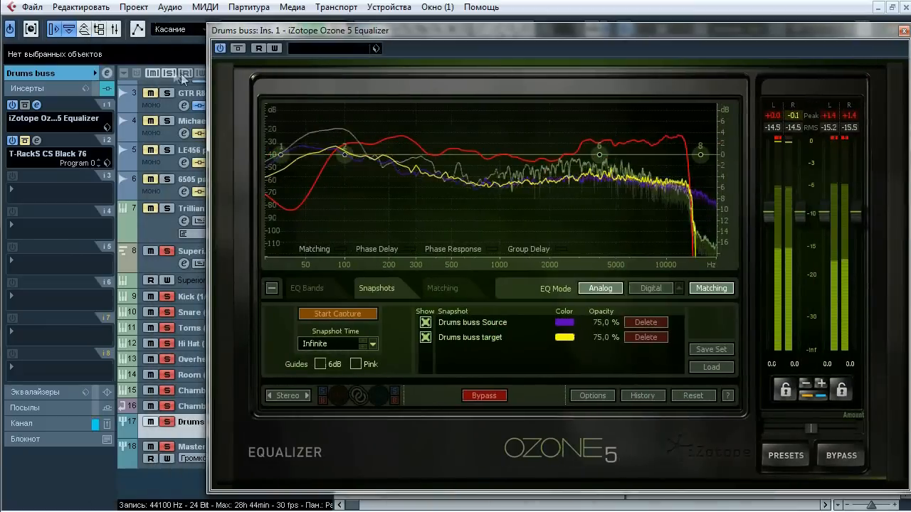
click(240, 49)
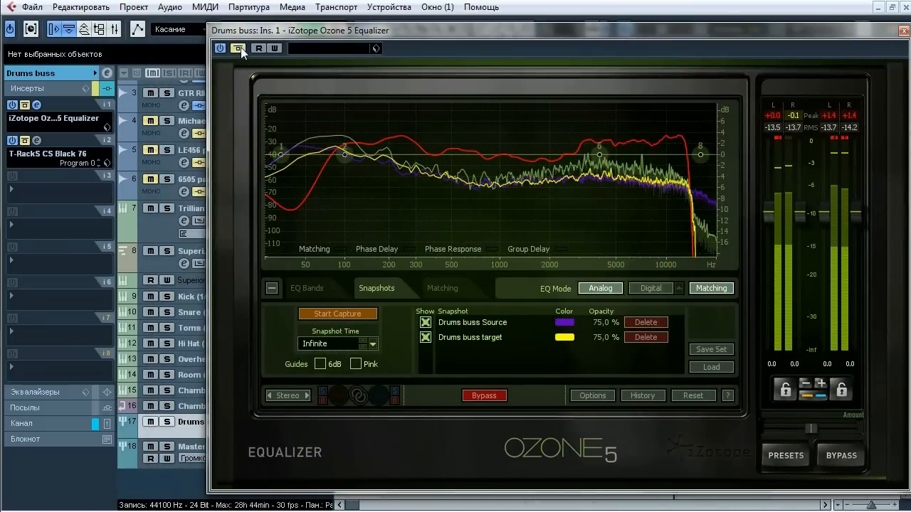
click(240, 49)
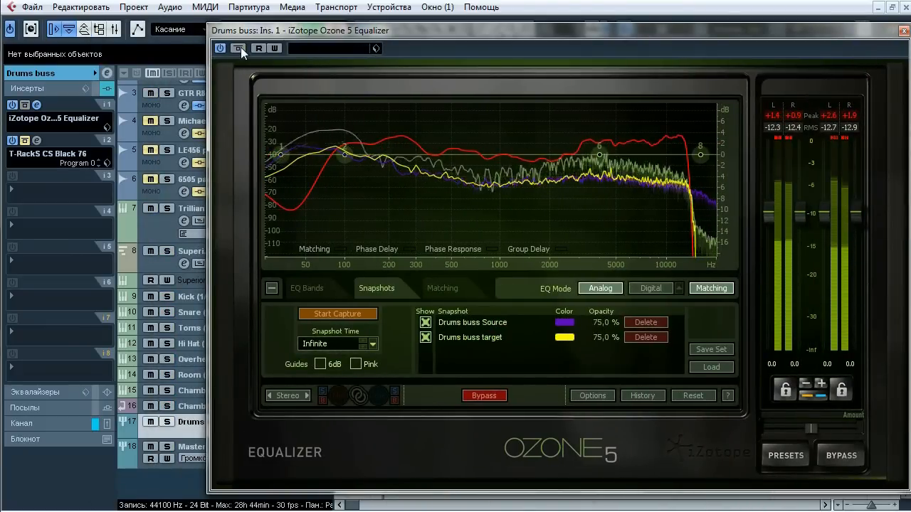
click(240, 49)
click(241, 49)
click(169, 423)
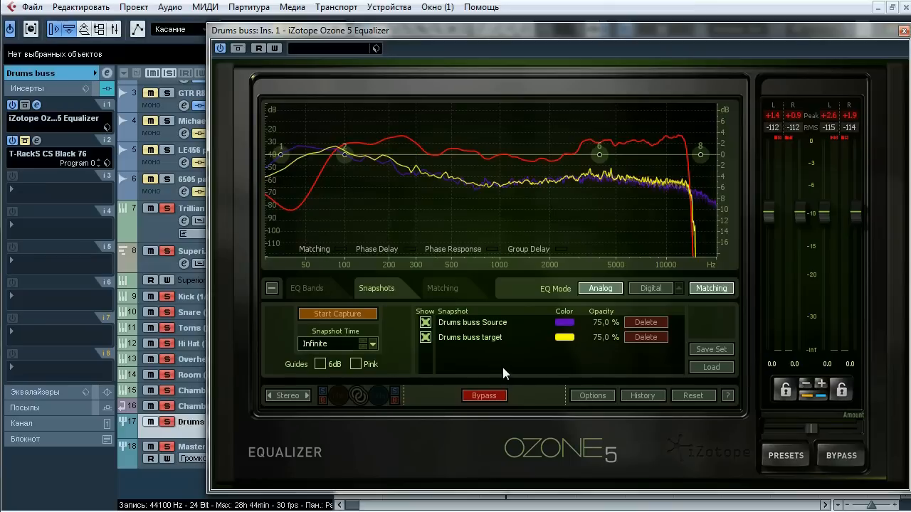
Step: Examine the Ozone equalizer's matching settings, return to its snapshots and close the plug-in
click(453, 288)
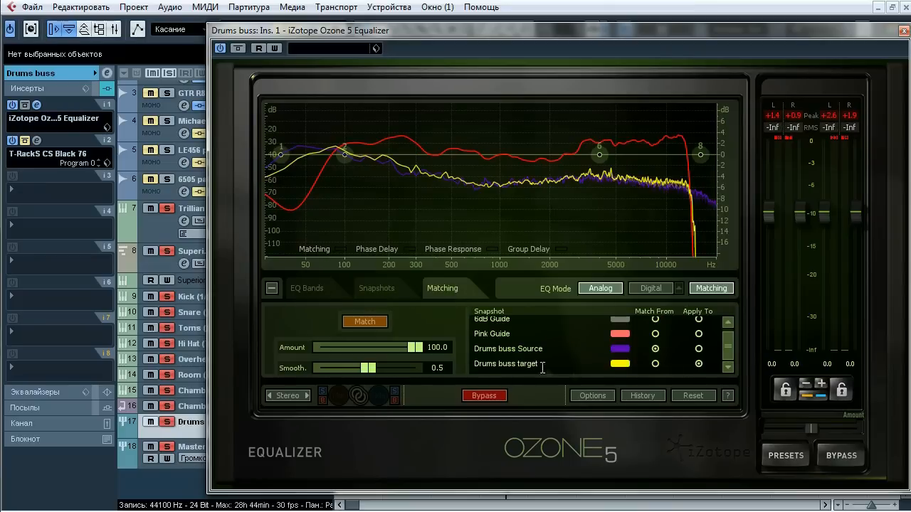
click(388, 291)
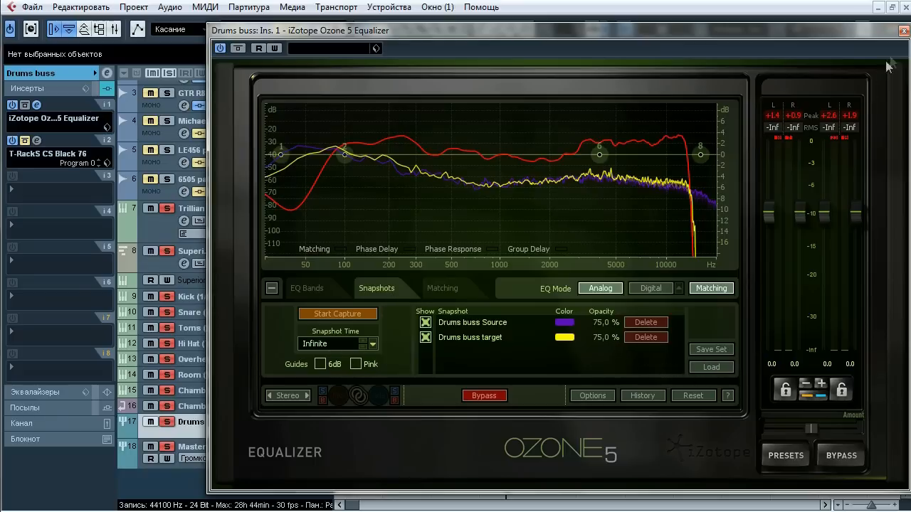
click(903, 31)
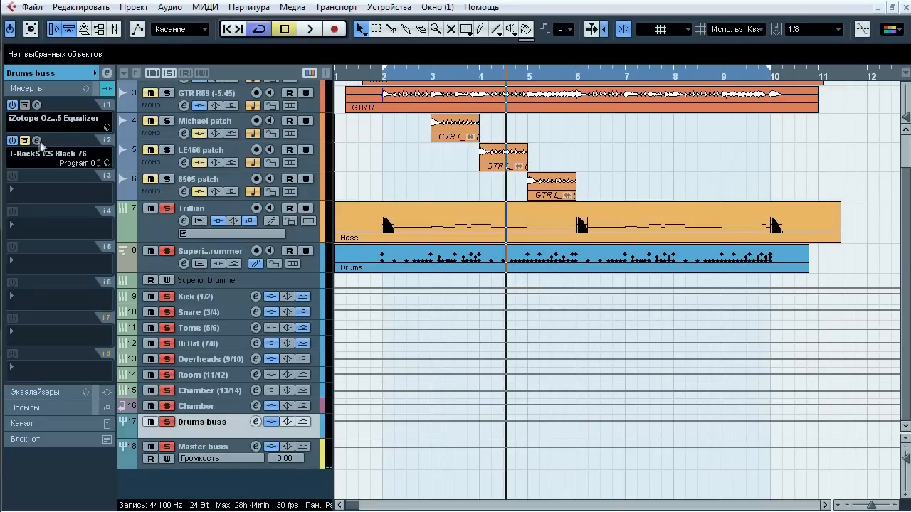
Step: Open the Drums buss T-RackS Black 76 compressor, compare playback with it bypassed and active, leave it active and close it
click(62, 146)
drag(391, 120, 437, 121)
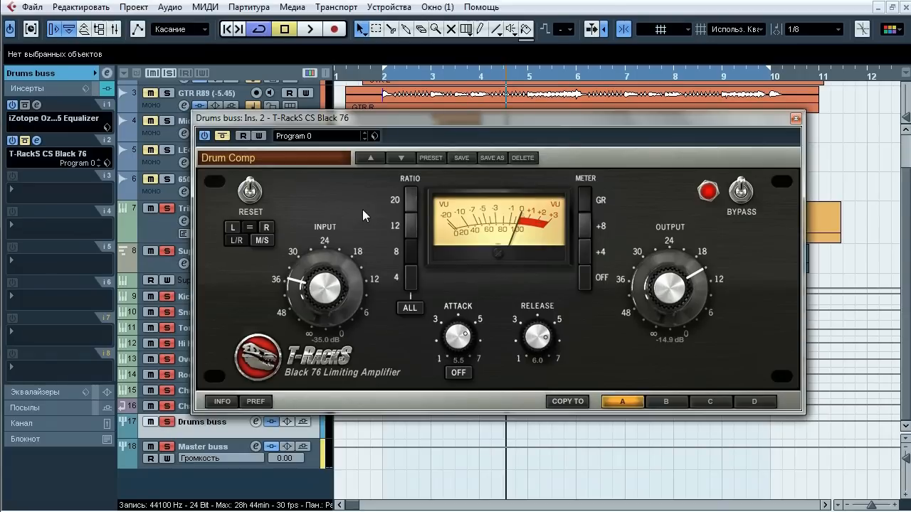
key(space)
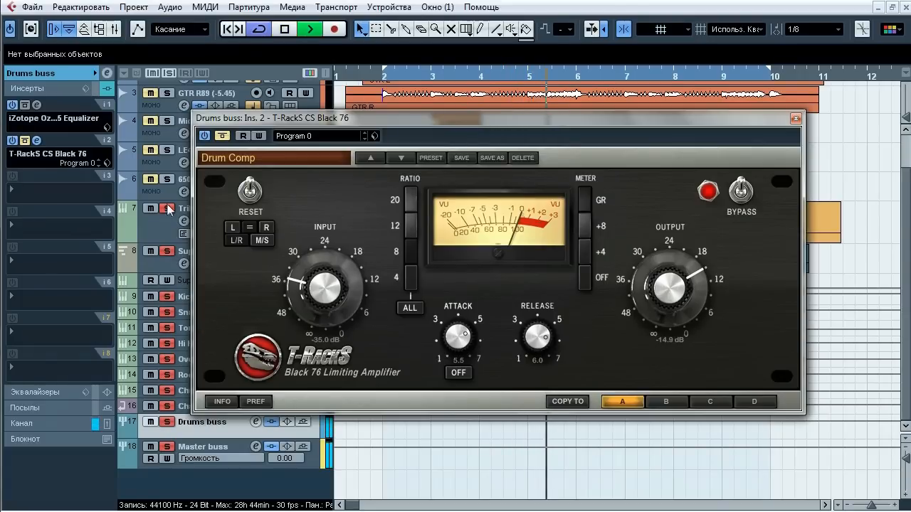
click(223, 137)
click(223, 137)
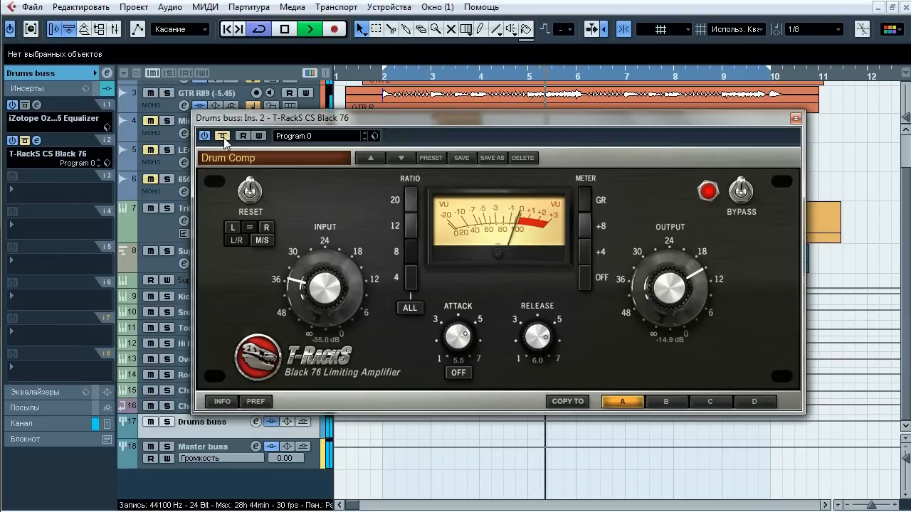
click(223, 137)
click(223, 137)
click(223, 137)
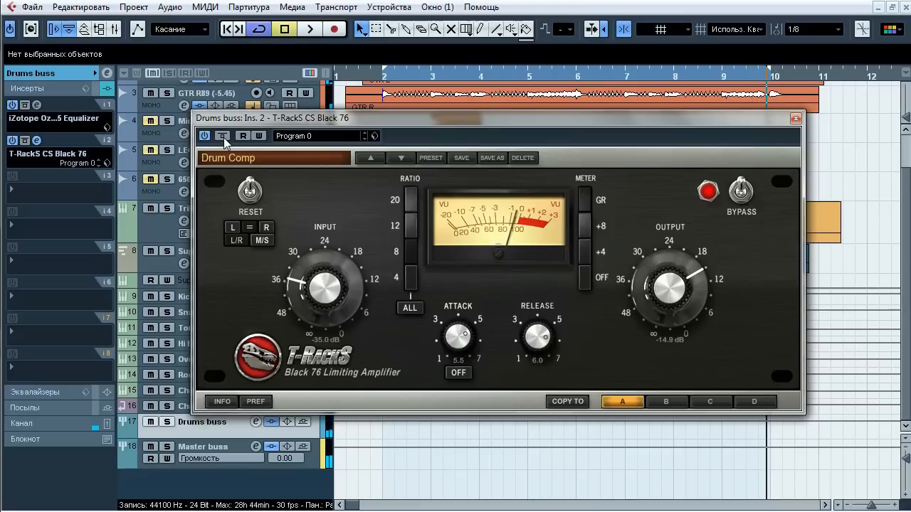
click(796, 118)
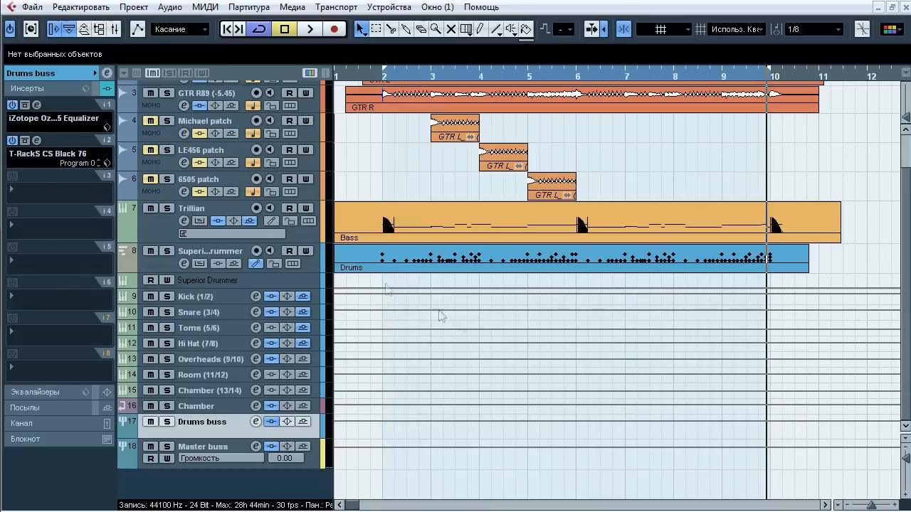
Step: Collapse the Drums buss insert list and open the mixer to review the channel levels and routing across the project
click(75, 74)
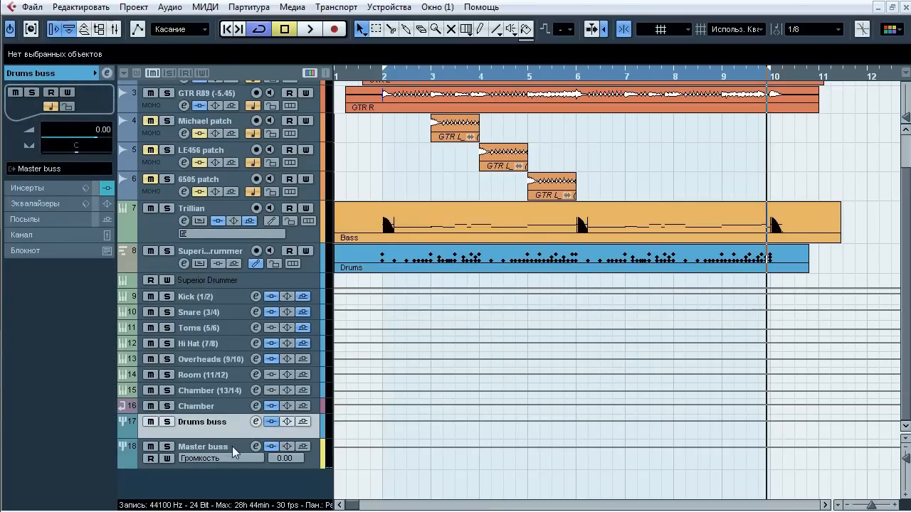
key(F3)
drag(418, 415, 178, 424)
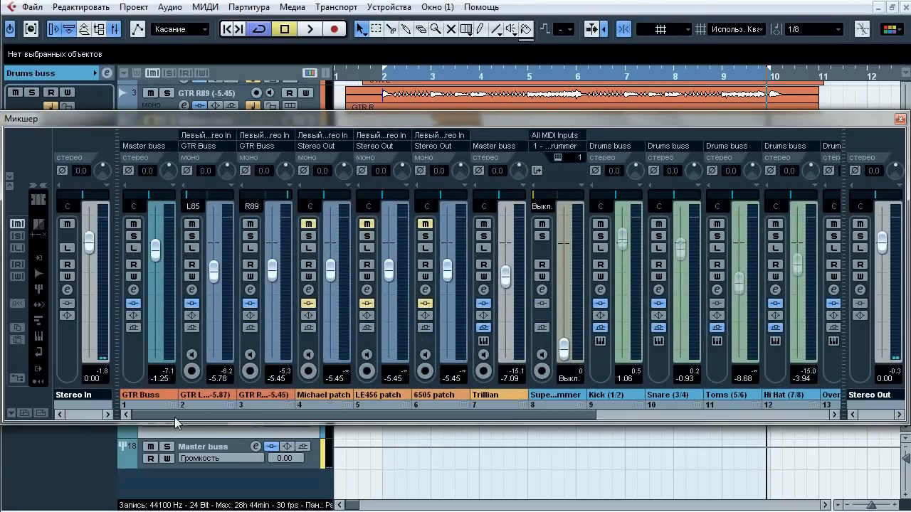
drag(188, 415, 410, 423)
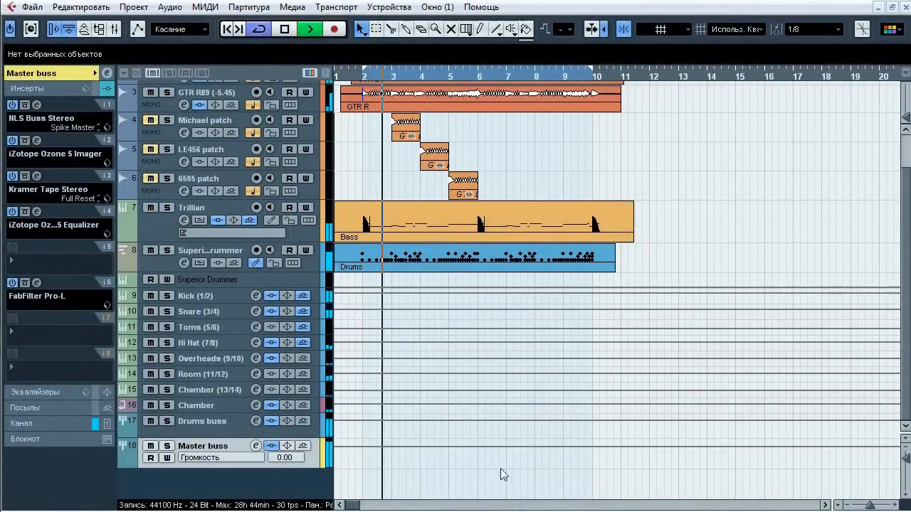
Step: Compare the Master buss output level and sound with its inserts bypassed and active, then stop playback with the inserts active
click(100, 89)
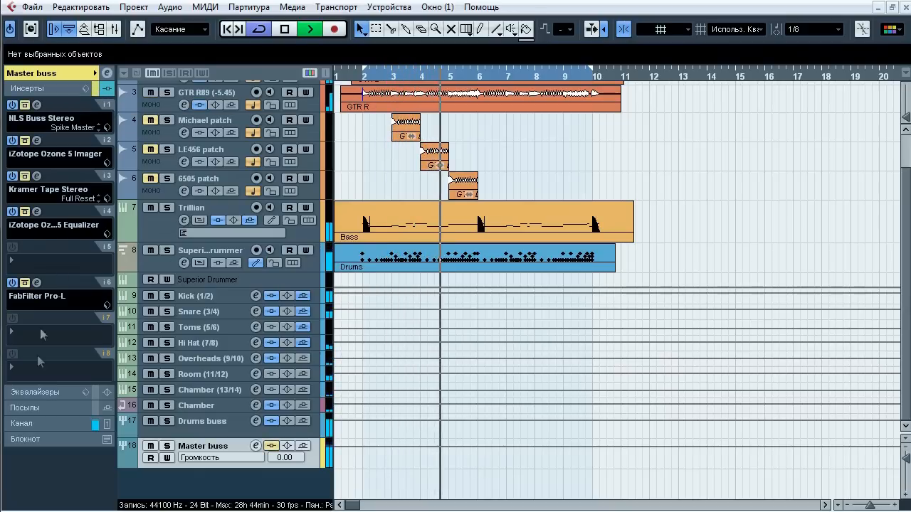
click(46, 423)
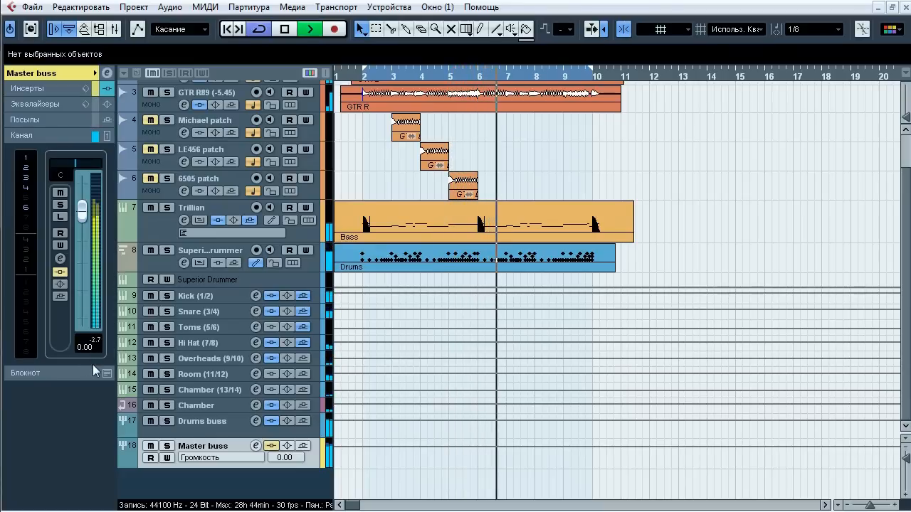
click(60, 273)
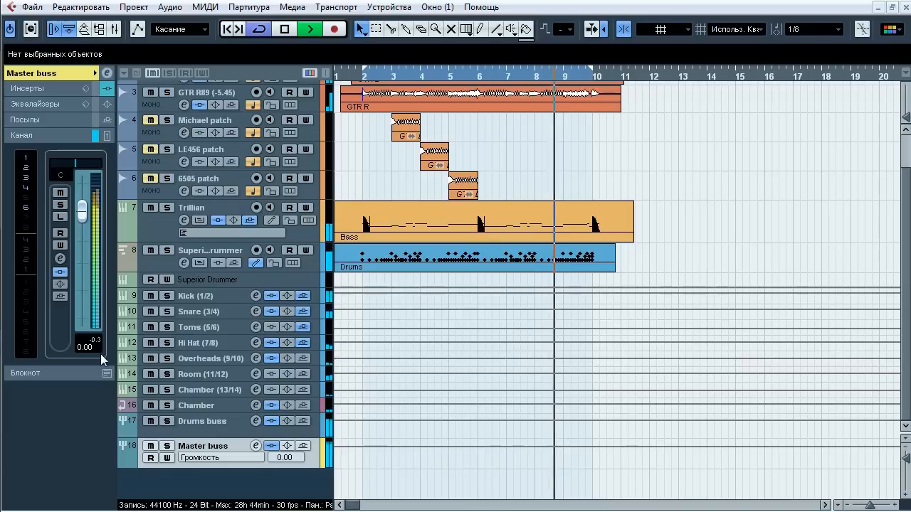
click(61, 273)
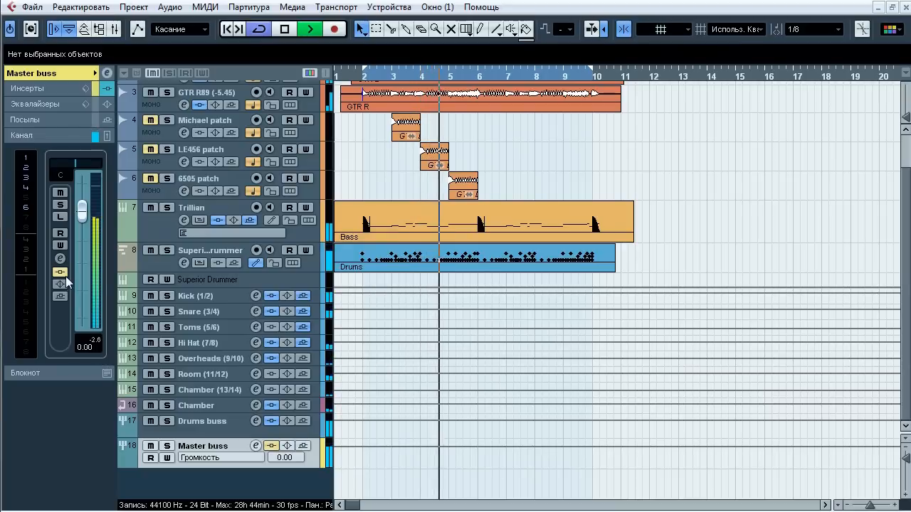
click(62, 88)
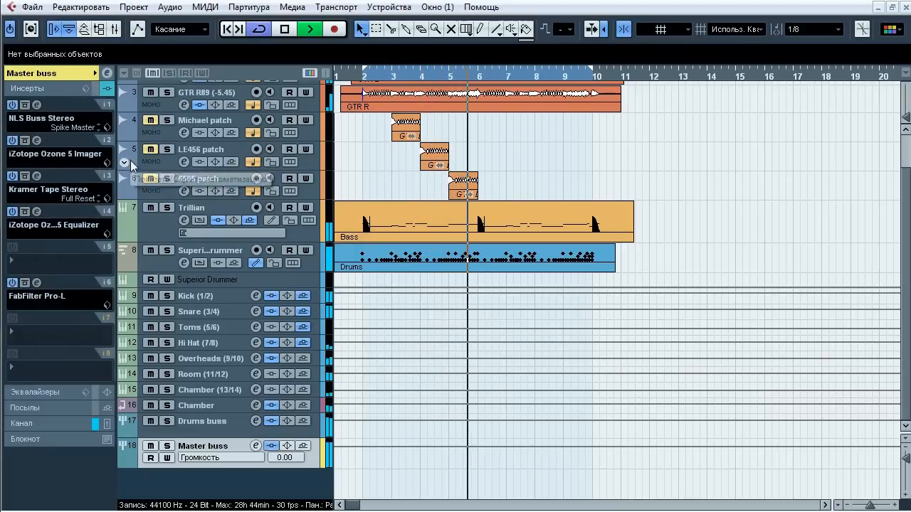
key(space)
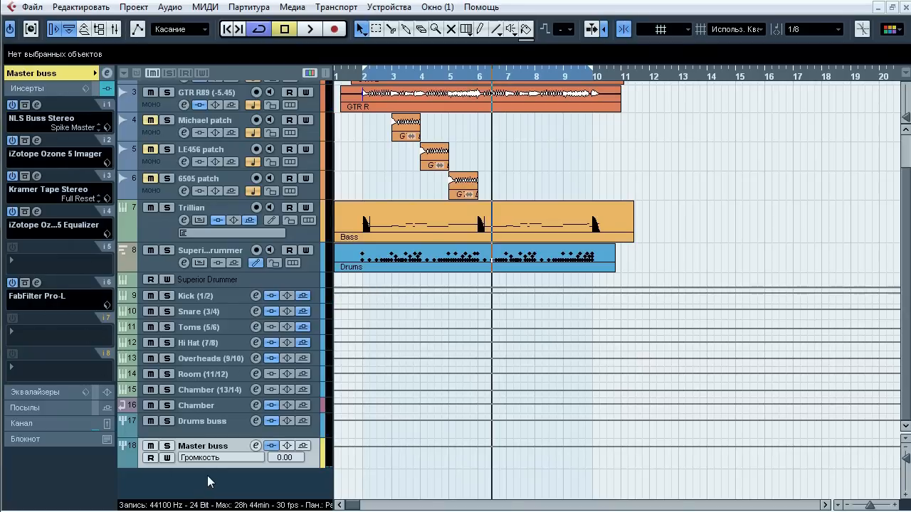
Step: Add one stereo audio track below the Master buss
right_click(207, 475)
click(363, 221)
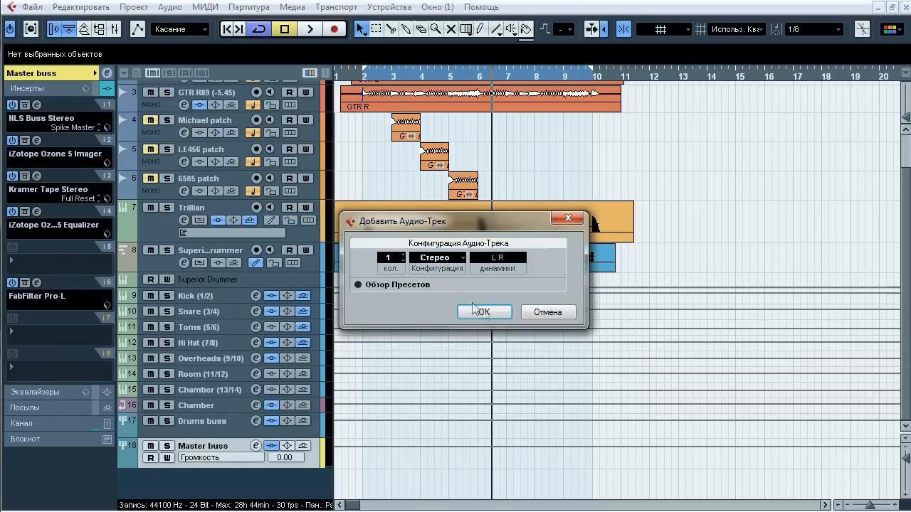
click(484, 307)
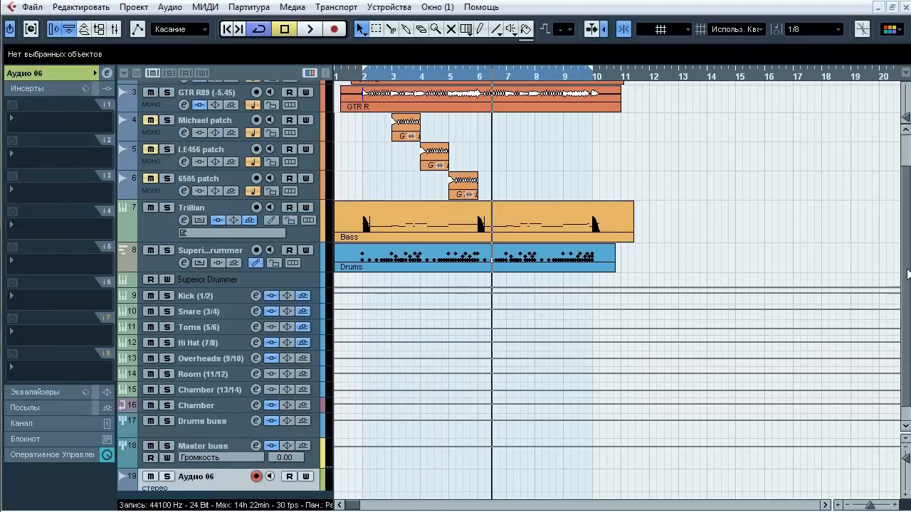
Step: Toggle solo on the Master buss and delete the stereo audio track below it
drag(907, 272, 907, 286)
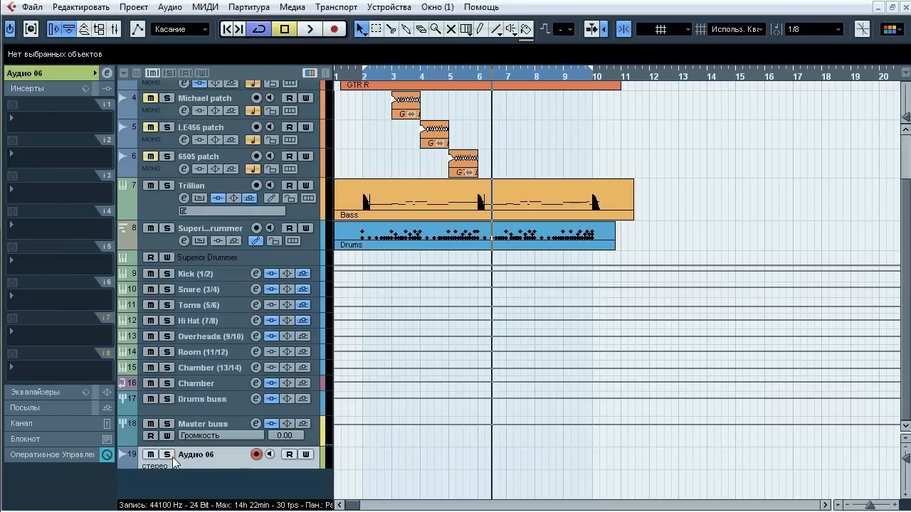
click(171, 425)
click(170, 424)
click(170, 424)
click(171, 424)
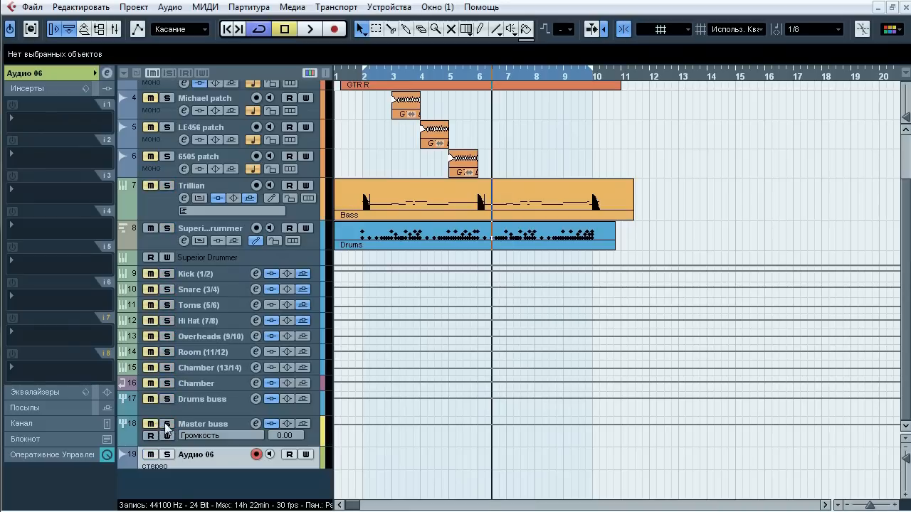
right_click(191, 463)
click(342, 273)
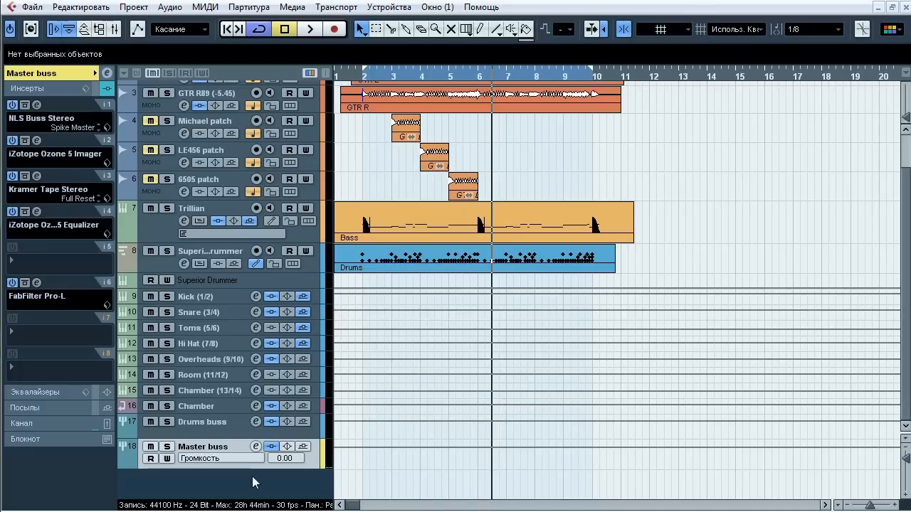
Step: Bypass all inserts on the Master buss and open the NLS Buss Stereo plug-in in its first insert slot
click(95, 91)
drag(361, 76, 279, 92)
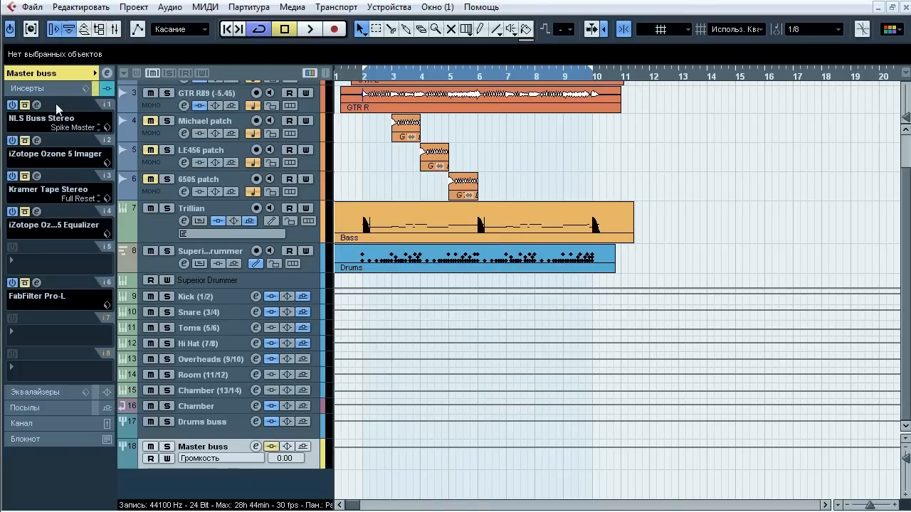
click(55, 112)
drag(365, 41, 365, 34)
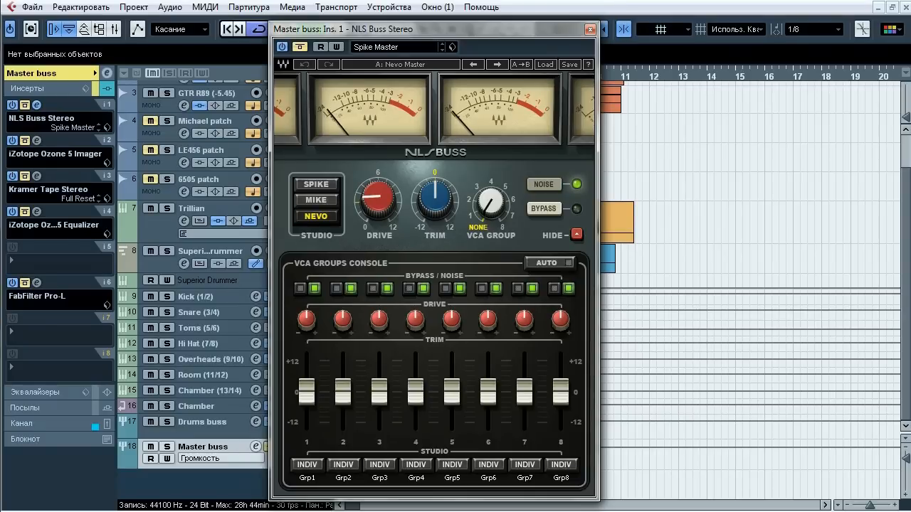
Step: Compare playback with NLS Buss Stereo bypassed and active, leave it active and close its window
click(303, 50)
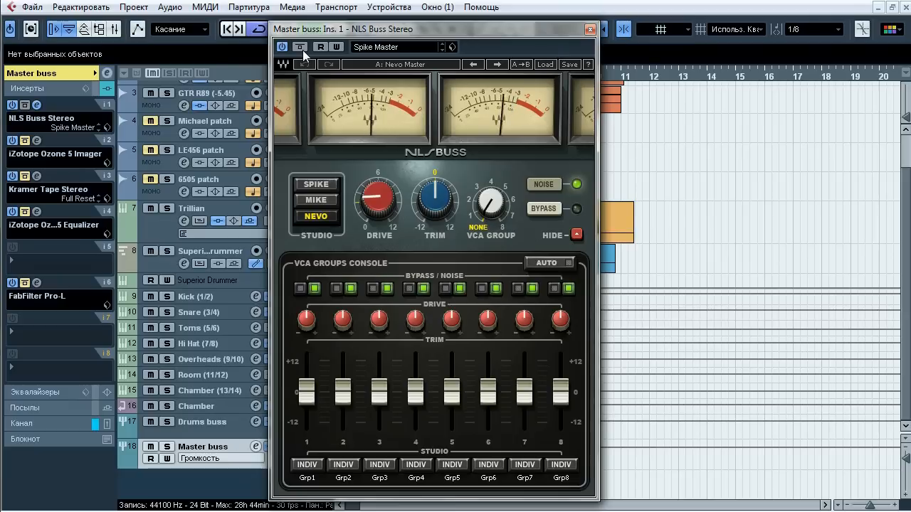
click(303, 50)
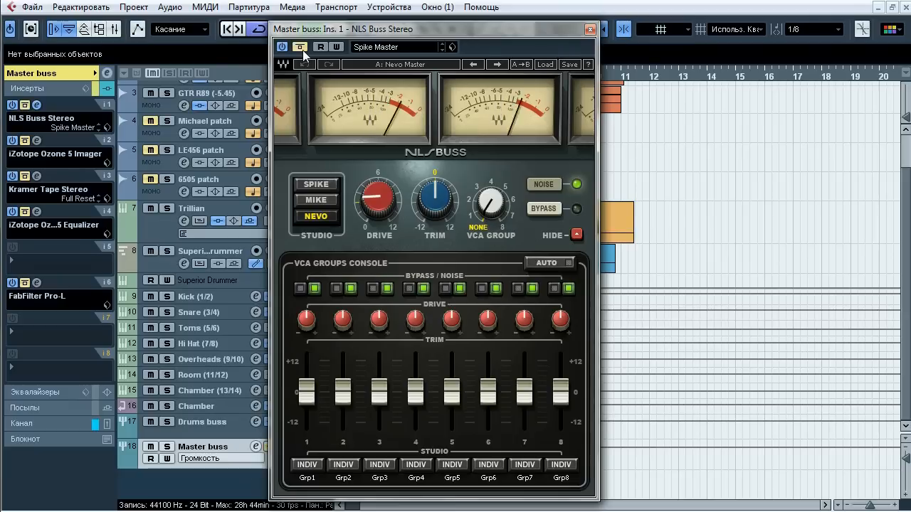
click(303, 50)
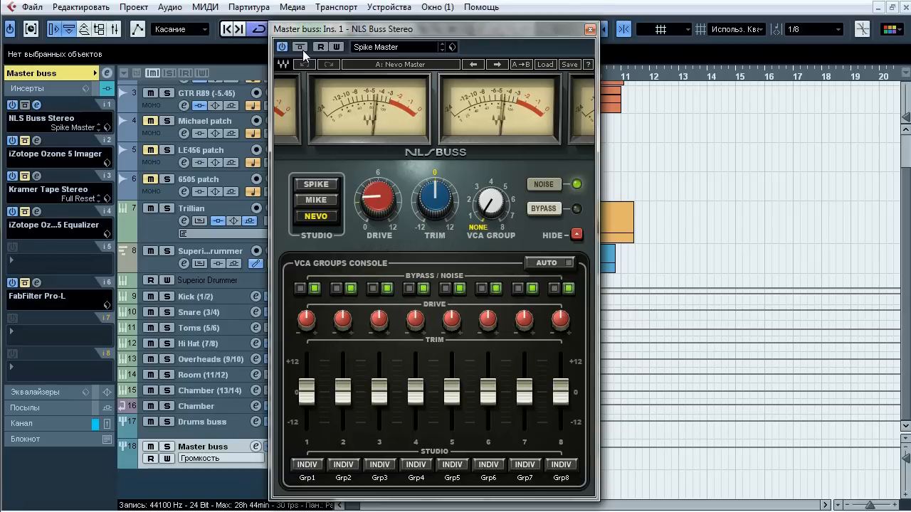
click(302, 50)
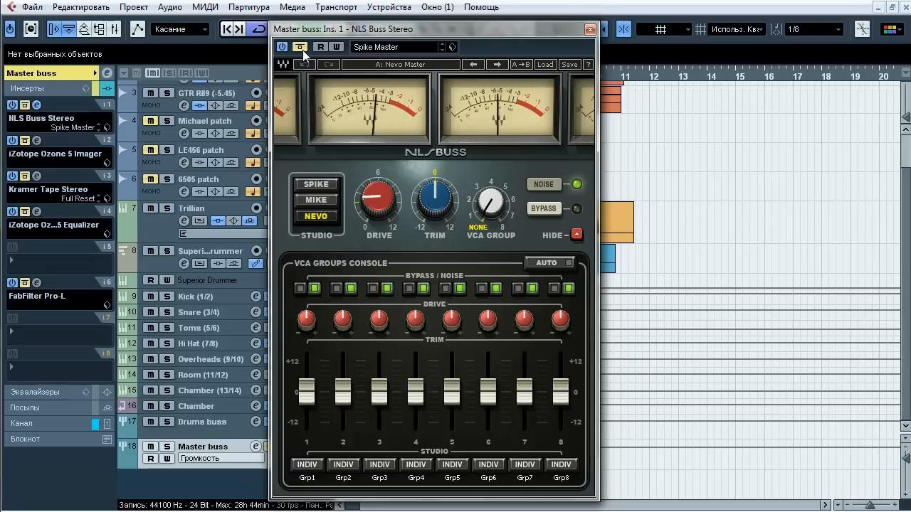
click(303, 50)
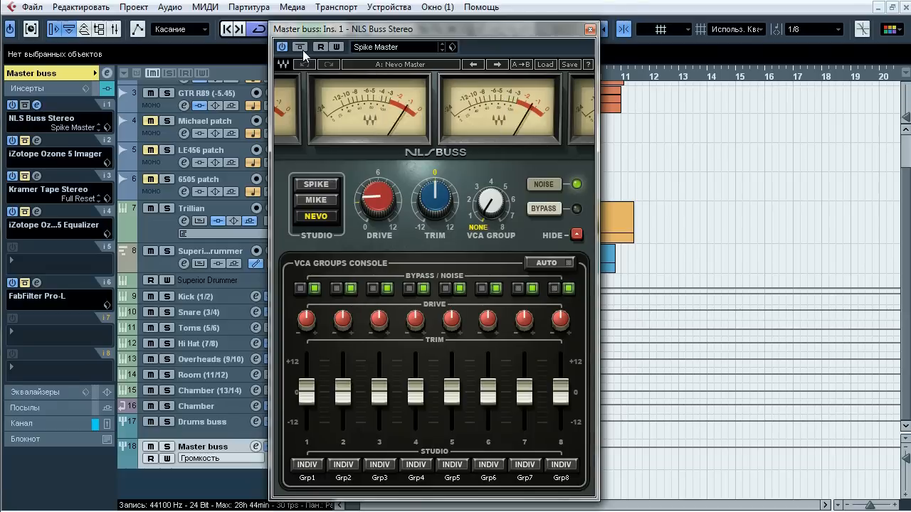
click(302, 50)
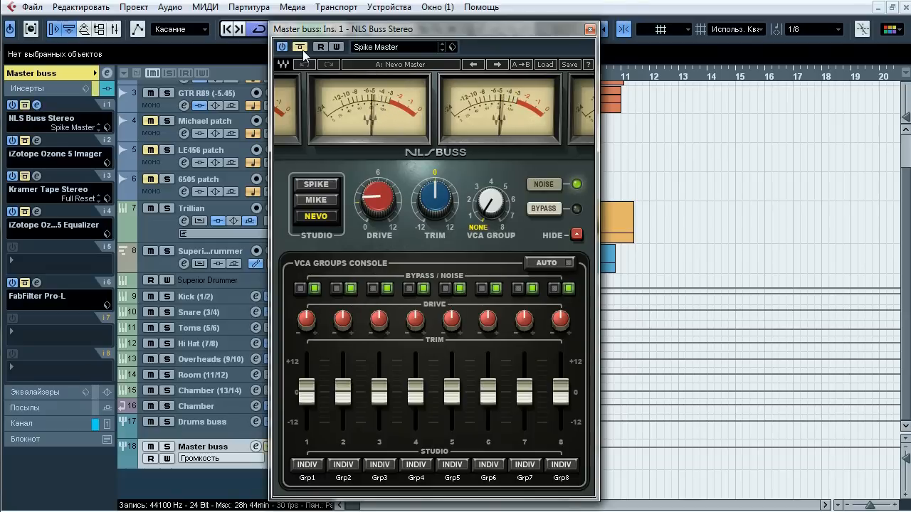
click(302, 50)
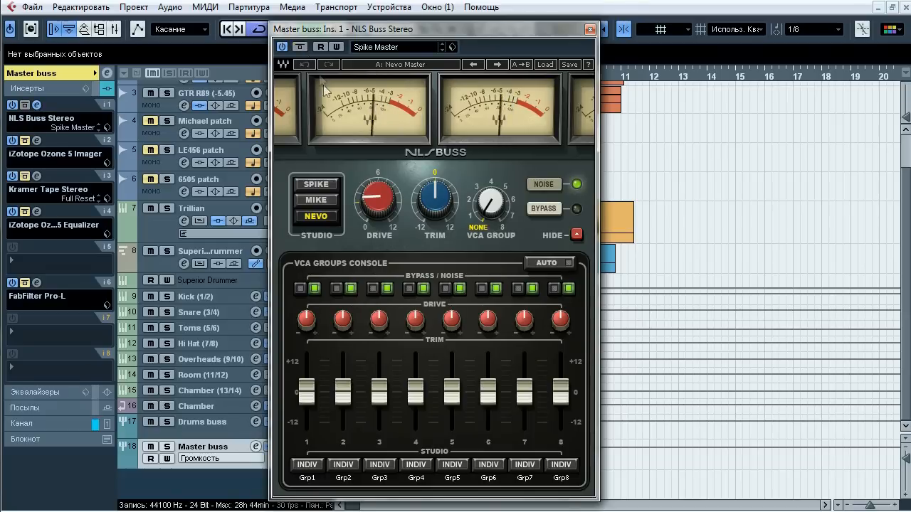
drag(374, 200, 413, 172)
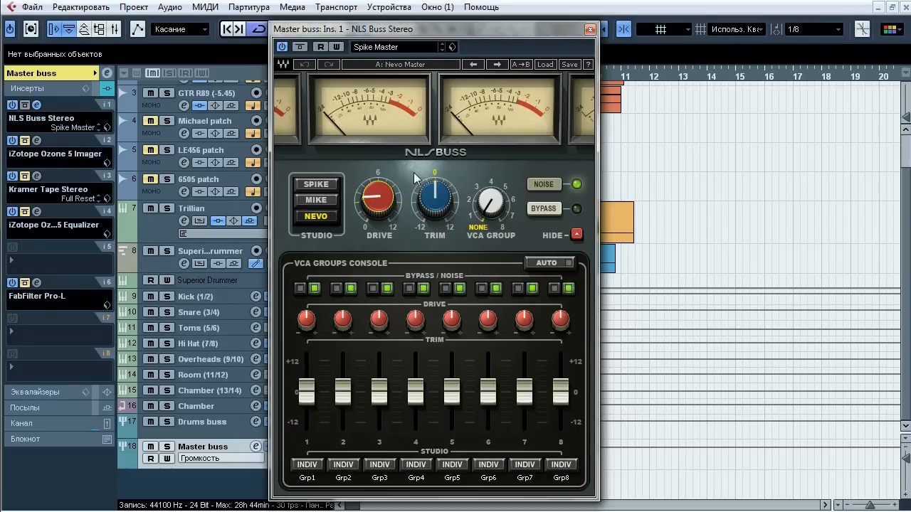
click(589, 29)
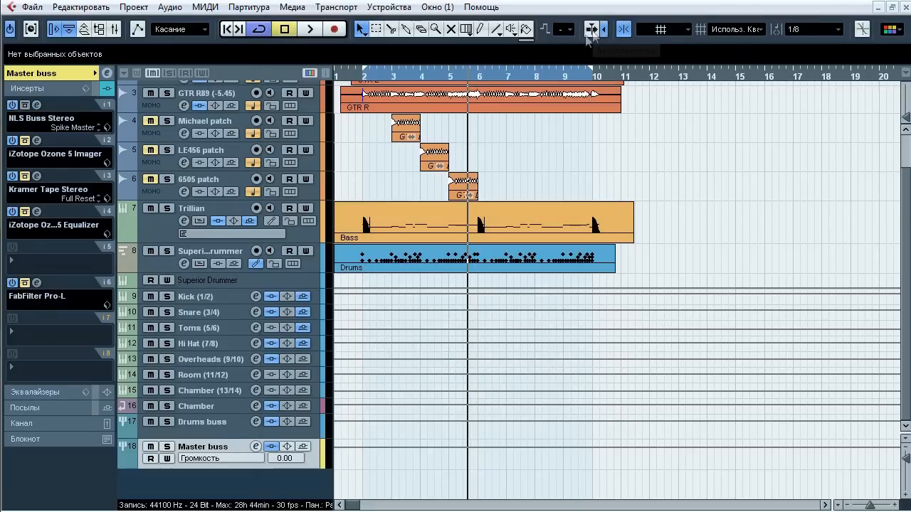
Step: Open the Master buss iZotope Ozone 5 Imager and play the full mix to compare it bypassed and active
click(37, 141)
drag(403, 33, 396, 37)
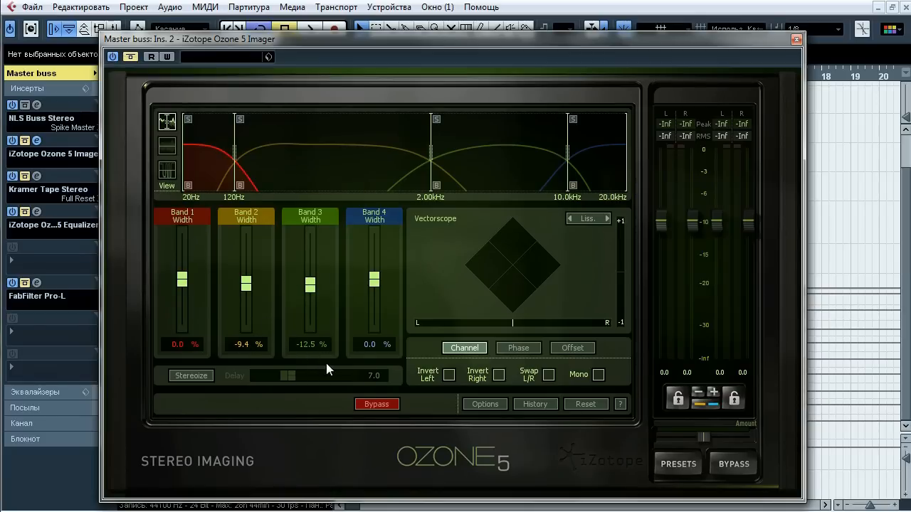
key(space)
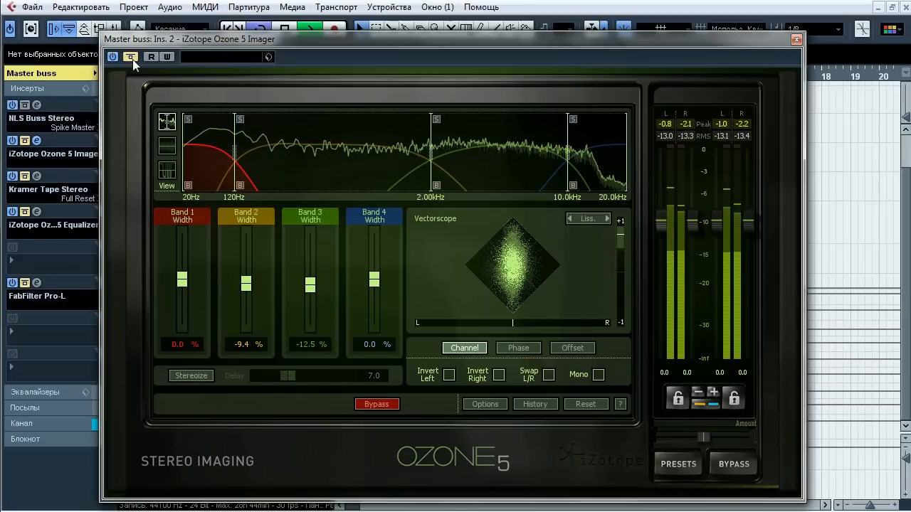
click(132, 59)
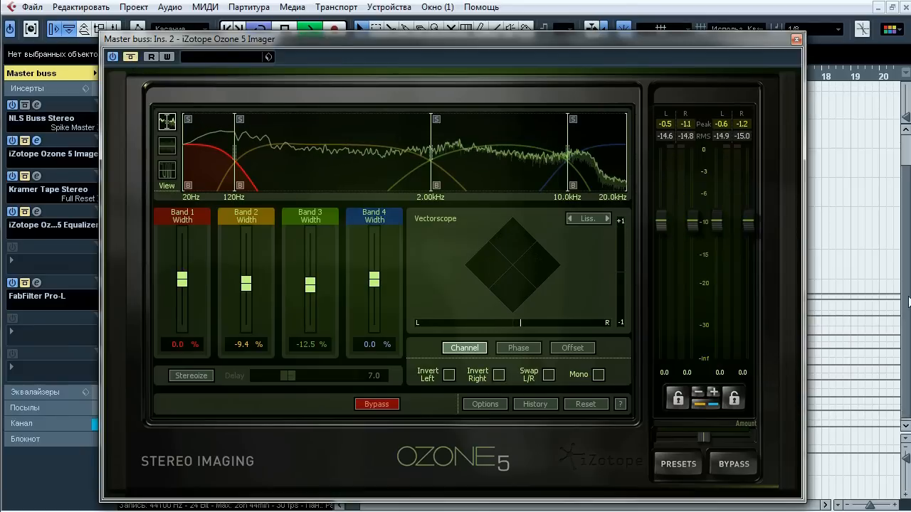
Step: Compare the Ozone 5 Imager bypassed and active on the soloed GTR Buss, leave it active and close it
drag(382, 35, 499, 34)
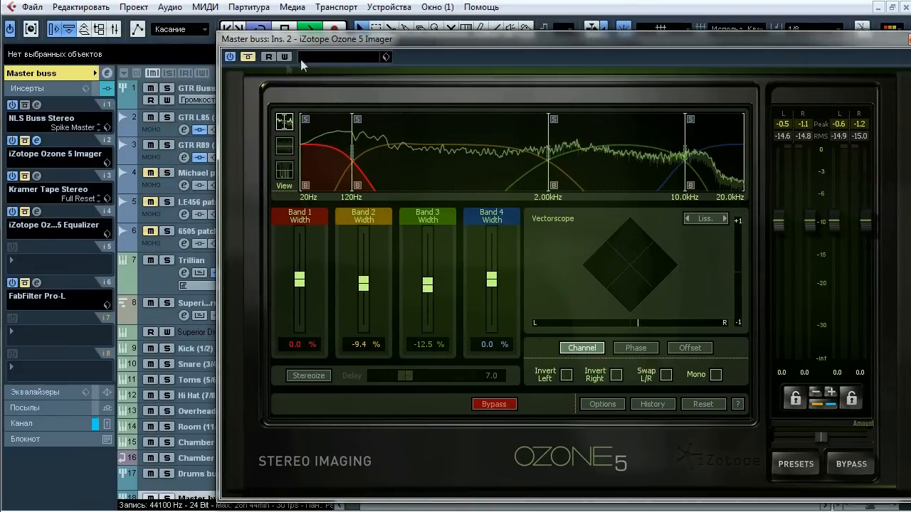
click(253, 56)
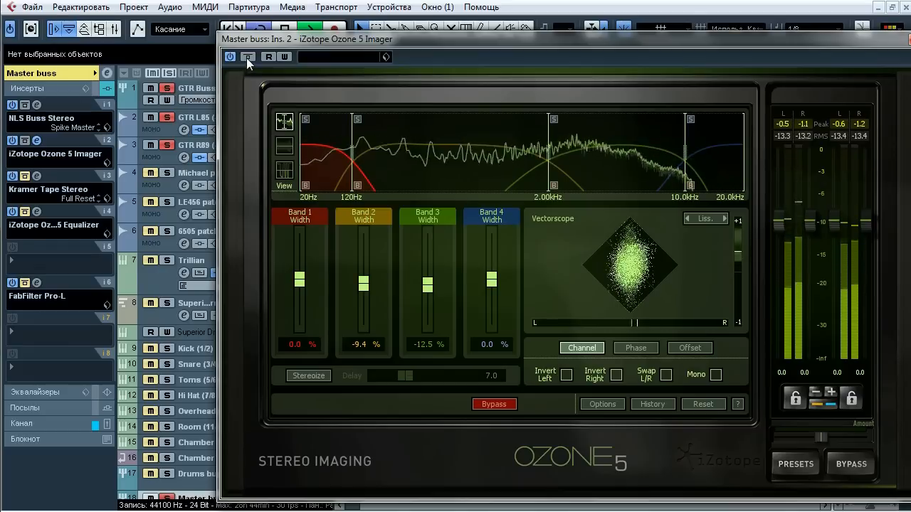
click(247, 57)
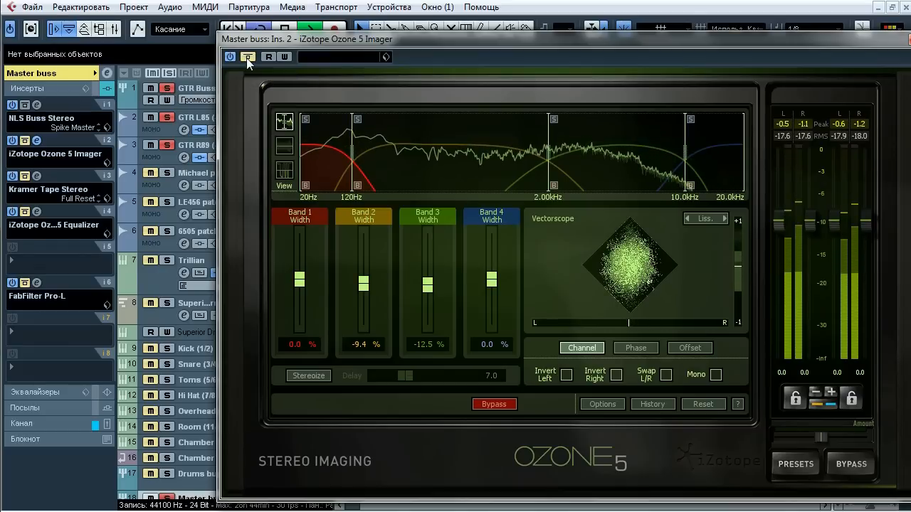
click(246, 58)
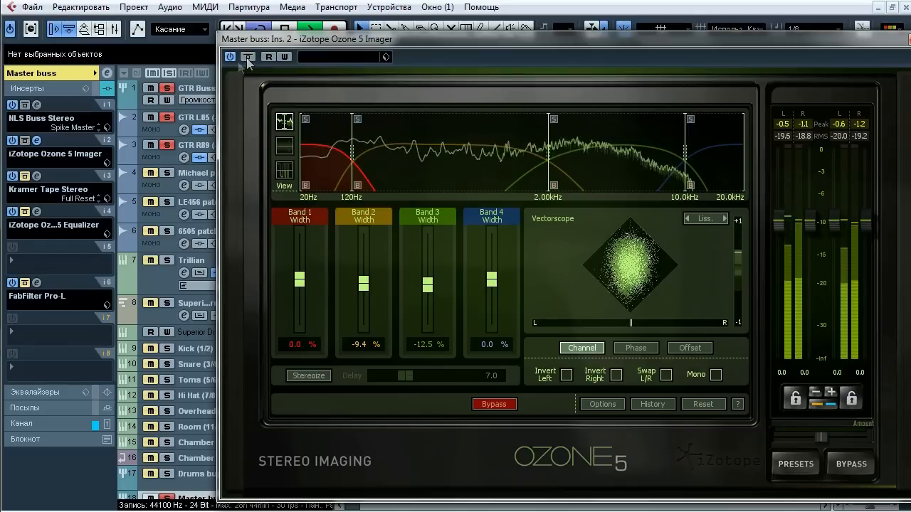
drag(295, 40, 209, 38)
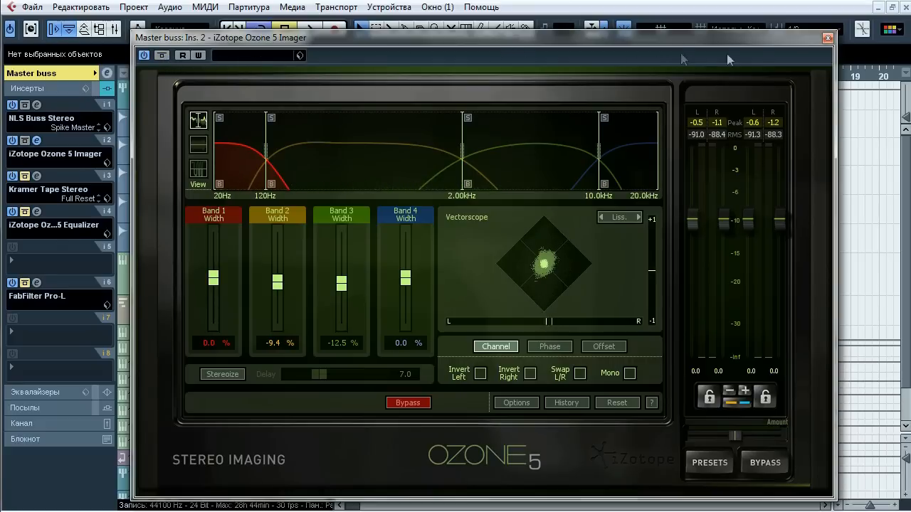
click(827, 39)
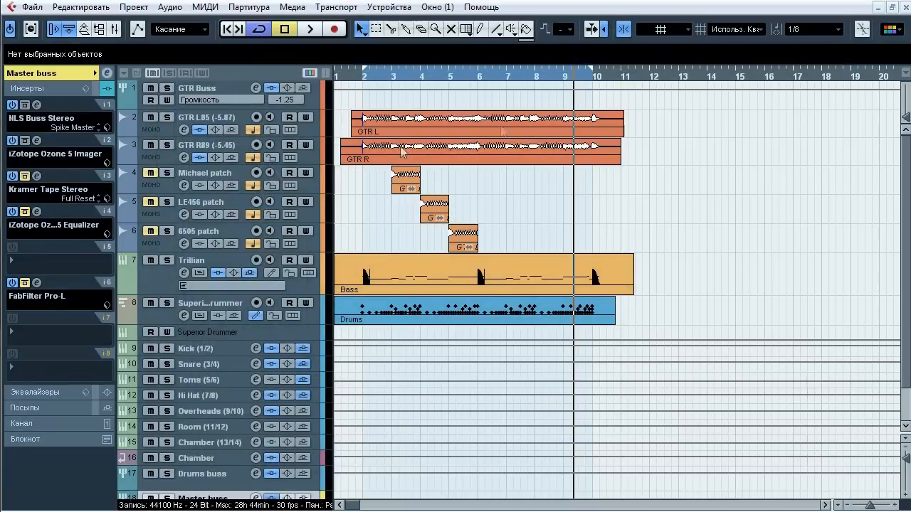
Step: Open the Master buss Kramer Tape Stereo plug-in, compare playback with it bypassed and active, and leave it active
click(36, 176)
drag(333, 54, 408, 56)
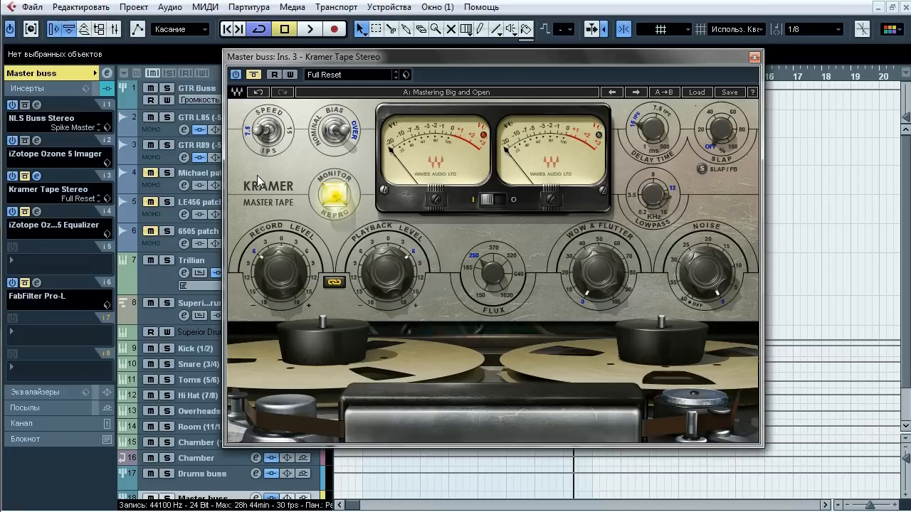
key(space)
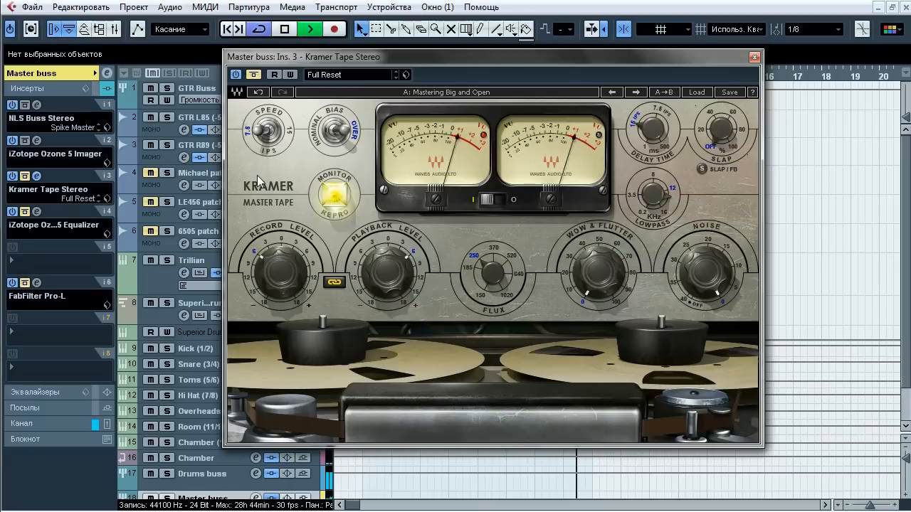
click(254, 75)
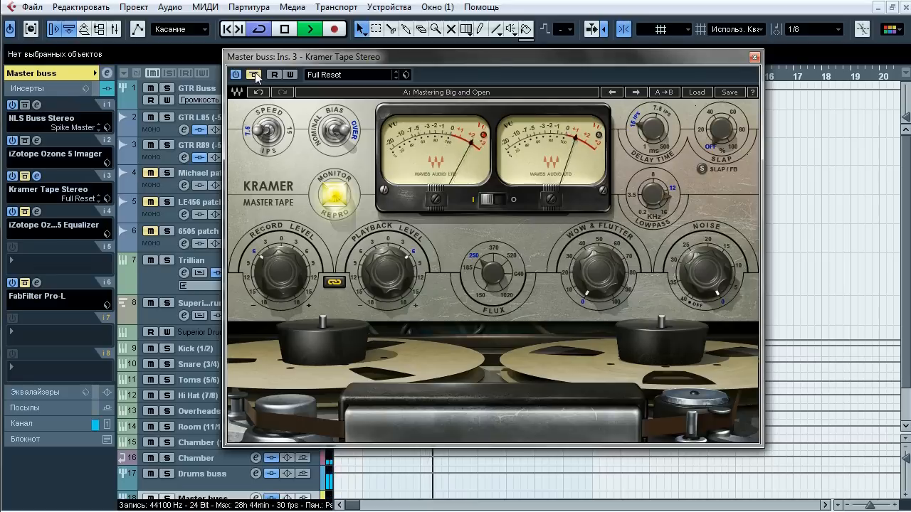
click(256, 76)
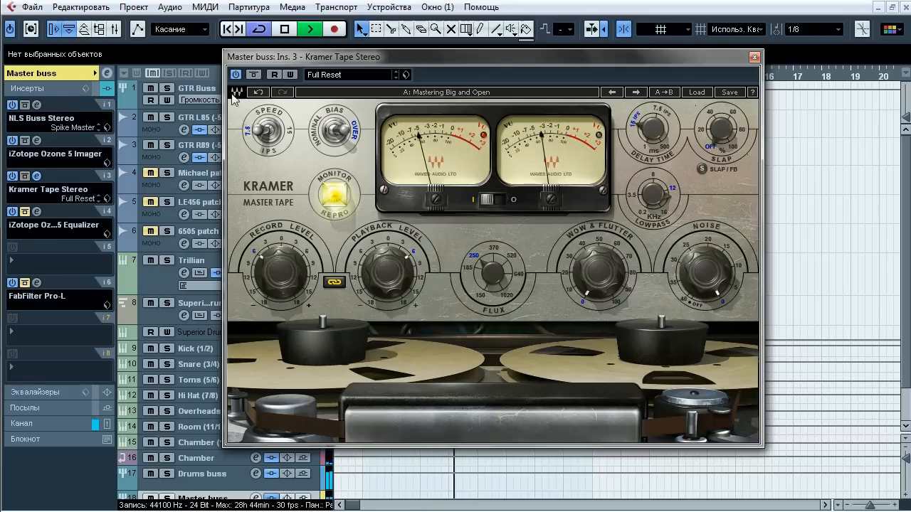
Step: Insert FabFilter Pro-Q in the fifth insert slot of the Master buss
click(35, 262)
mouse_move(67, 180)
click(181, 179)
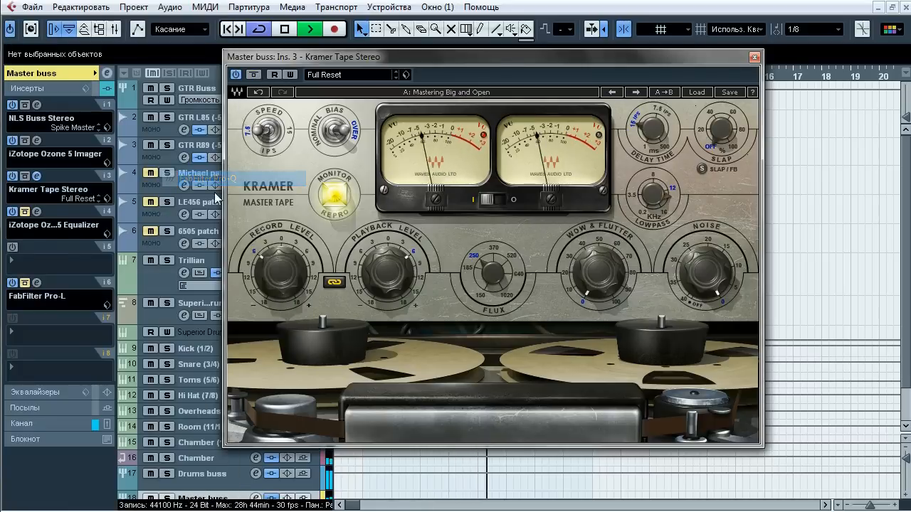
Step: Adjust the Pro-Q analyzer's resolution and speed and set its mode to Pre+Post
click(574, 444)
mouse_move(626, 425)
click(721, 473)
click(593, 443)
mouse_move(611, 441)
click(704, 488)
click(593, 444)
click(610, 371)
click(587, 442)
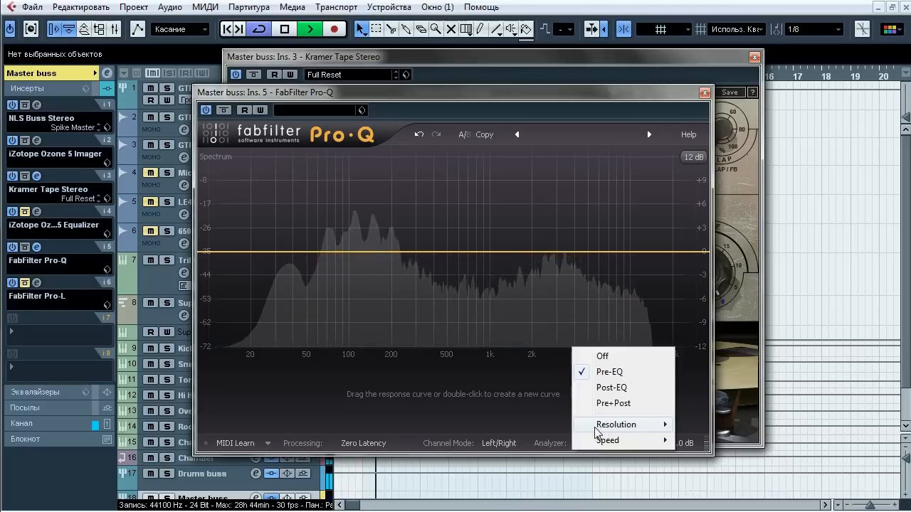
click(605, 405)
Step: Arrange Pro-Q and Kramer Tape side by side and compare the spectrum with Kramer Tape bypassed and active
drag(526, 113, 345, 145)
drag(485, 59, 728, 53)
drag(665, 53, 757, 57)
click(593, 71)
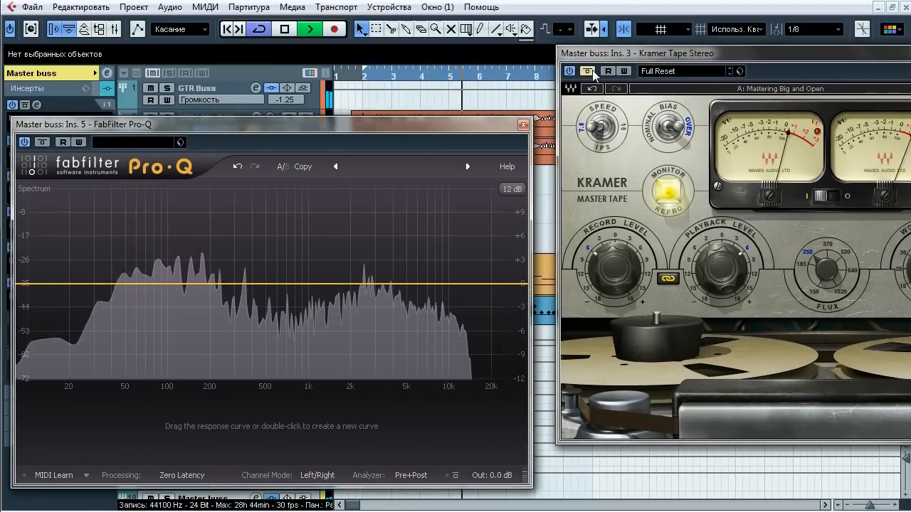
click(593, 71)
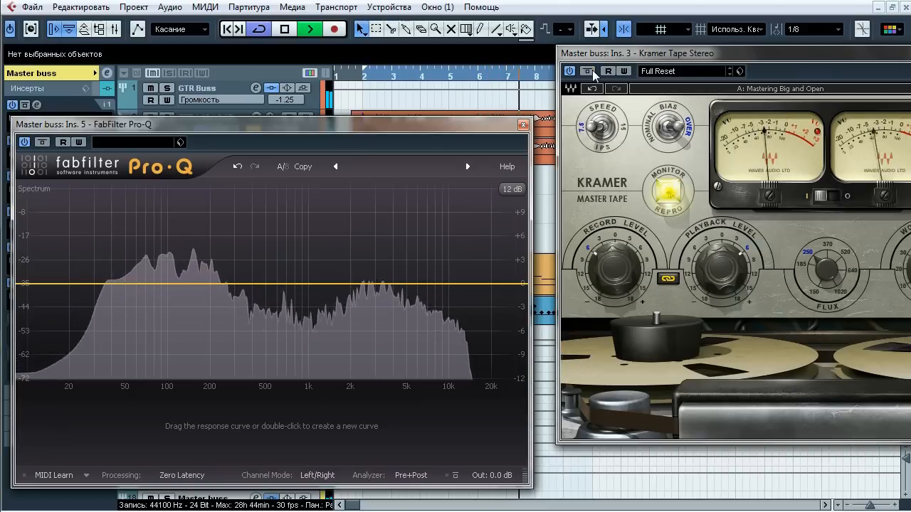
click(593, 71)
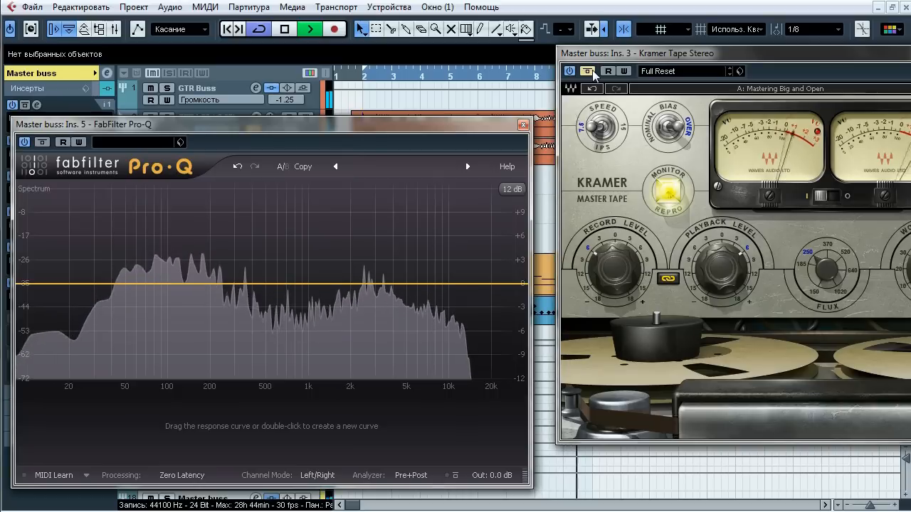
click(592, 71)
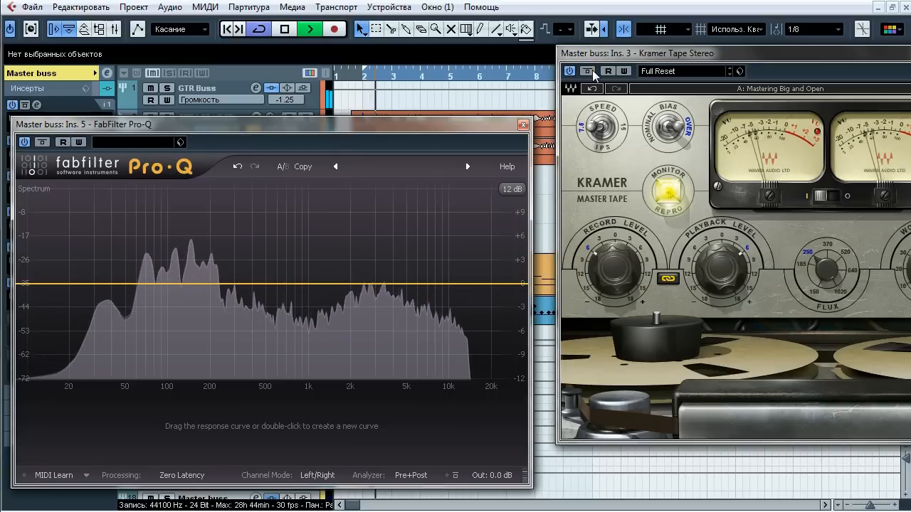
Step: Stop playback and remove FabFilter Pro-Q from the fifth insert slot of the Master buss, discarding its changes
key(space)
click(523, 125)
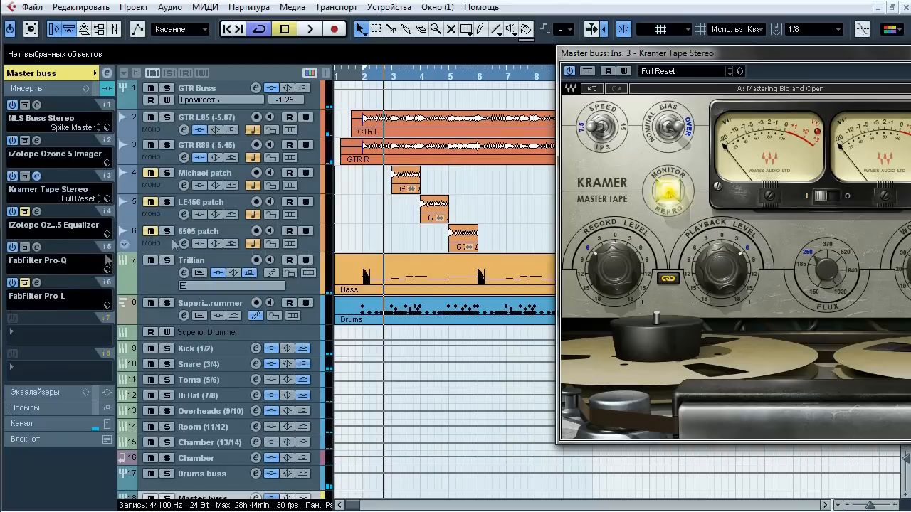
click(33, 261)
click(179, 23)
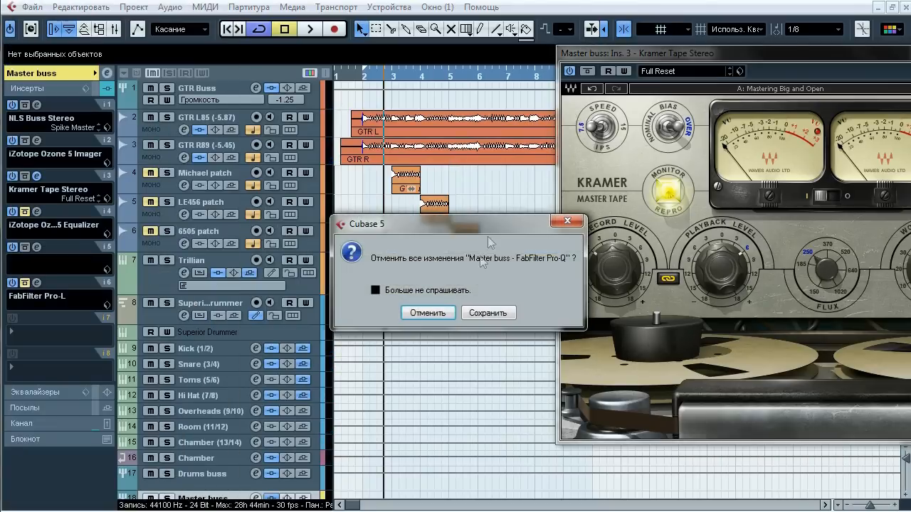
click(427, 313)
Step: Try Kramer Tape's Flux between 150 and 1020 during playback while switching the VU meters to output, undo the changes and close the plug-in
drag(698, 55, 346, 72)
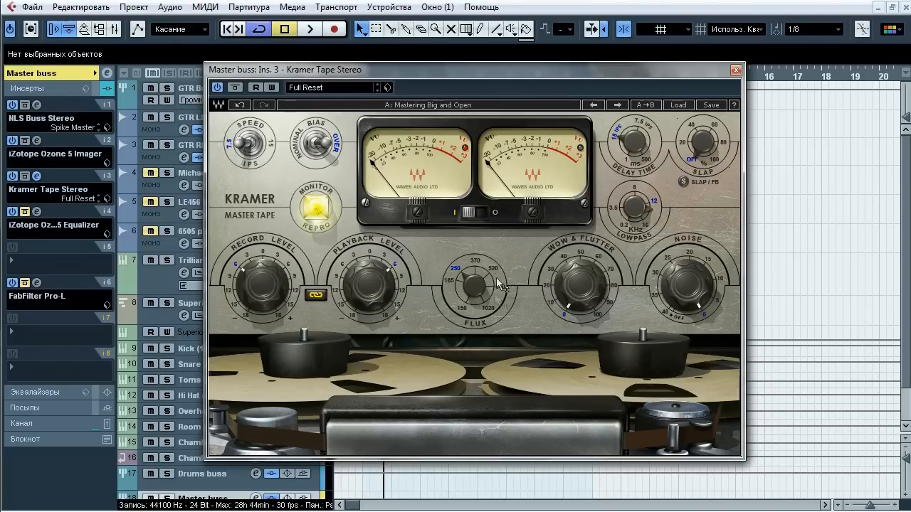
mouse_move(478, 293)
key(space)
drag(479, 289, 479, 260)
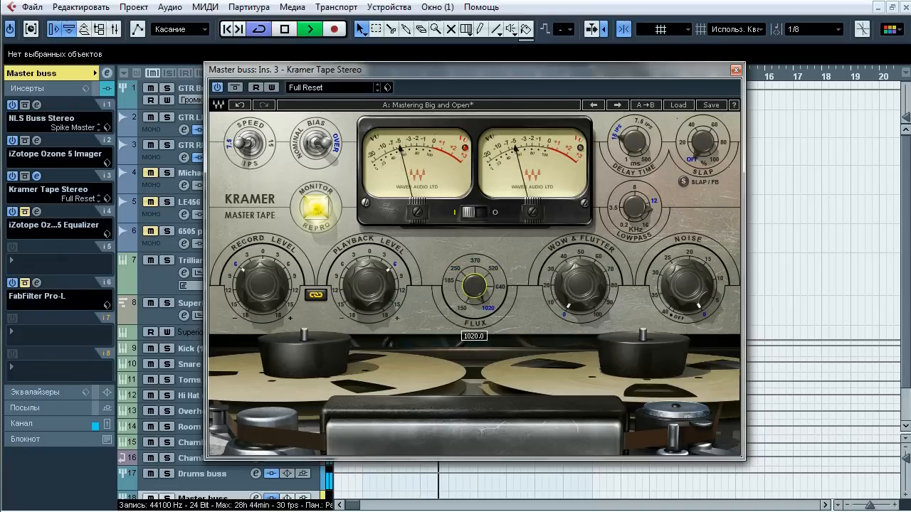
drag(479, 288, 479, 345)
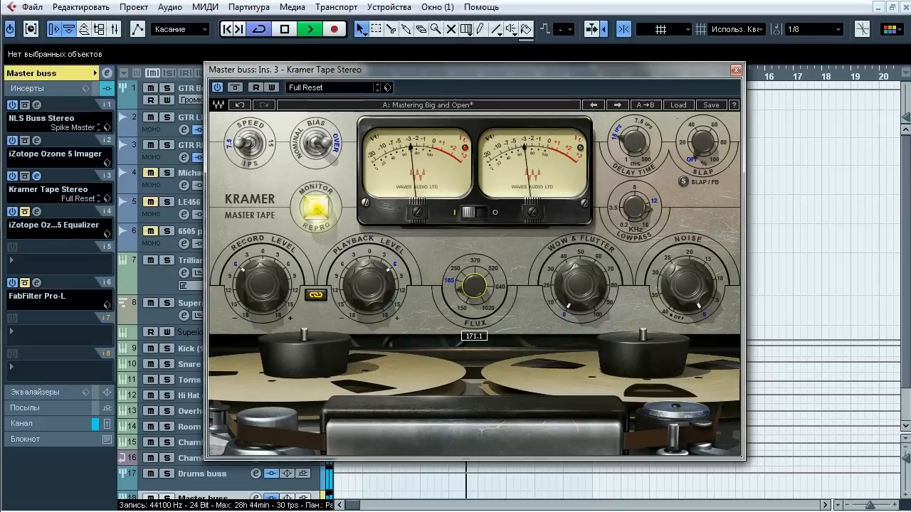
drag(479, 288, 479, 231)
click(476, 213)
drag(473, 286, 473, 349)
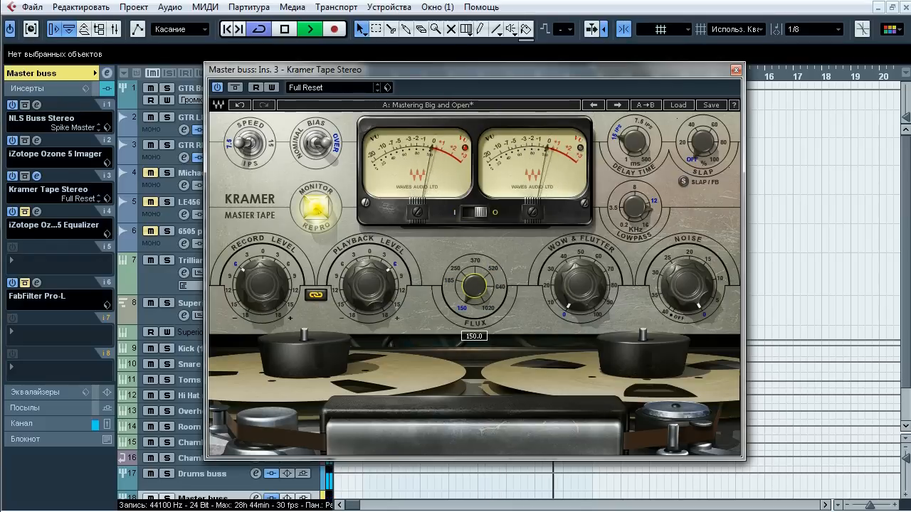
mouse_move(474, 286)
mouse_down()
mouse_move(474, 253)
mouse_move(475, 287)
mouse_up()
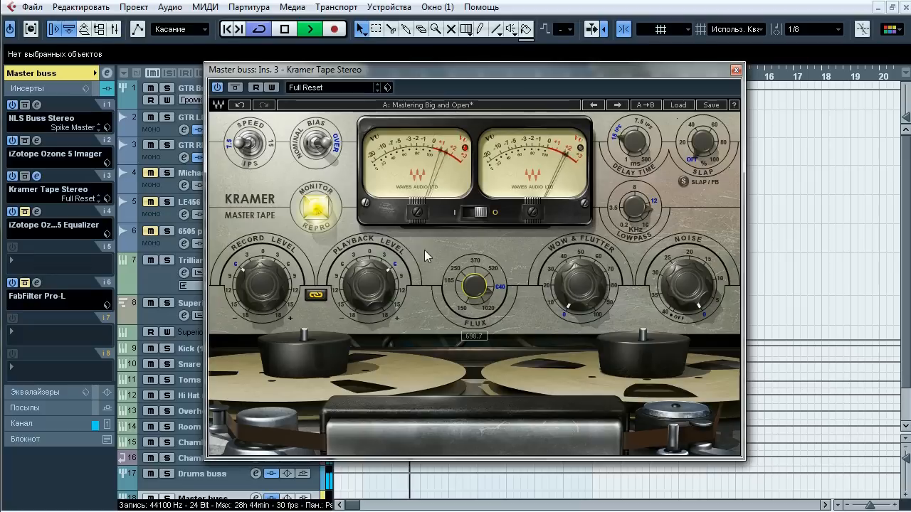
click(239, 106)
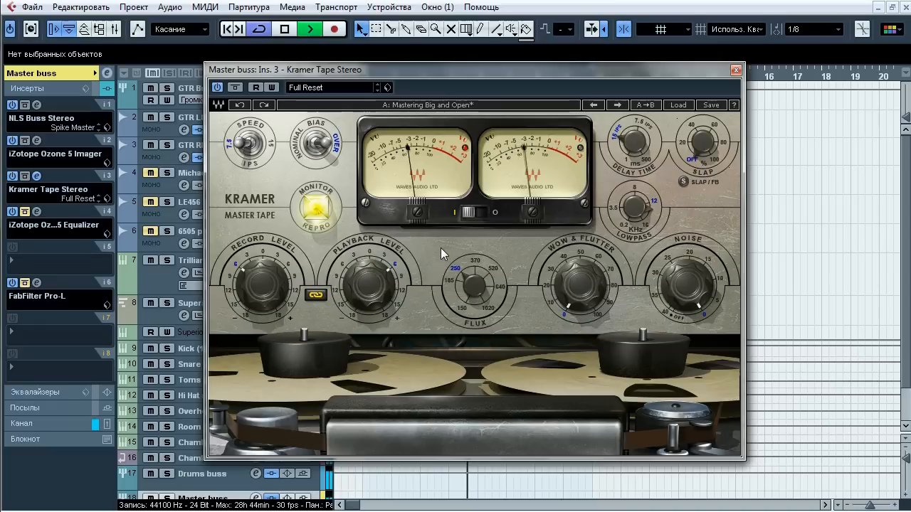
key(space)
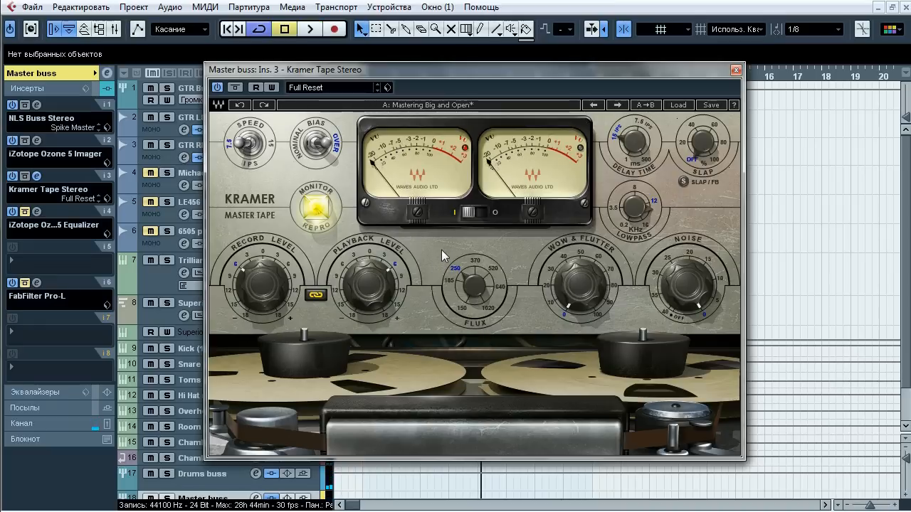
click(736, 72)
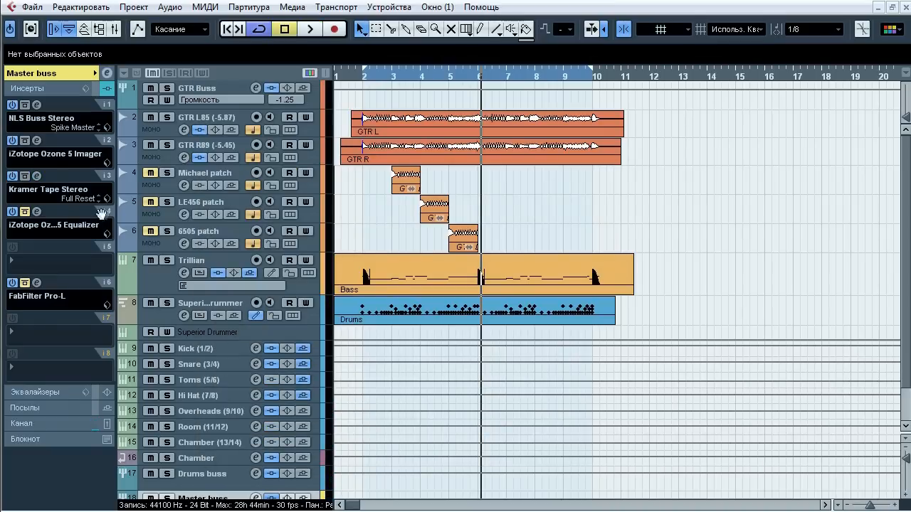
Step: Open the Master buss iZotope Ozone 5 Equalizer, compare playback with it bypassed and active, and leave it active
click(41, 210)
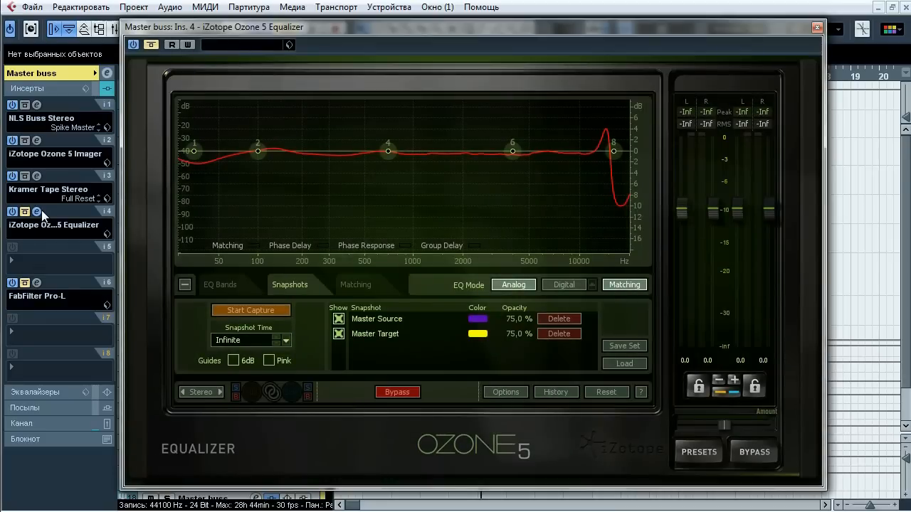
click(151, 45)
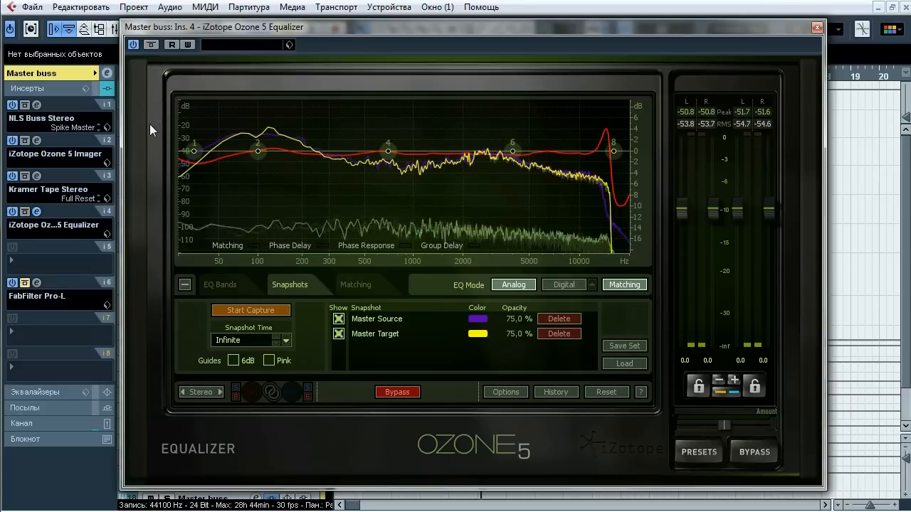
click(151, 46)
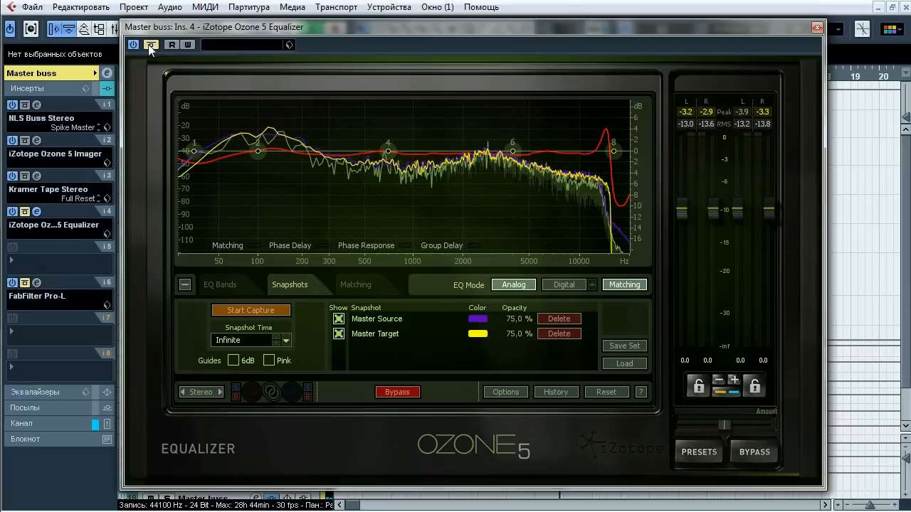
click(150, 47)
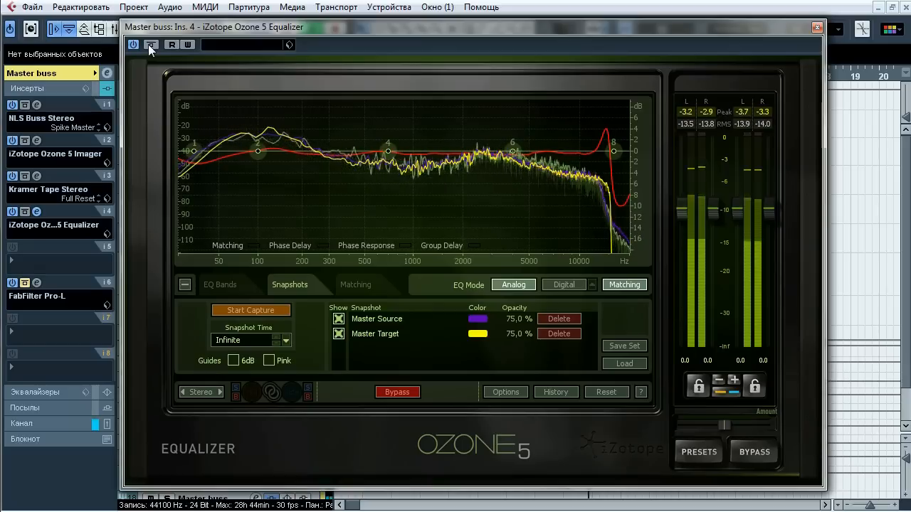
click(151, 45)
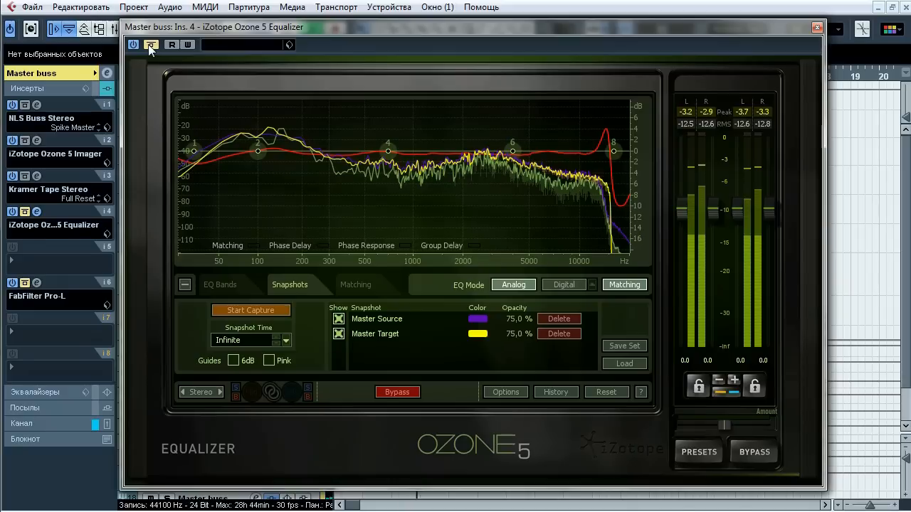
click(150, 46)
click(151, 46)
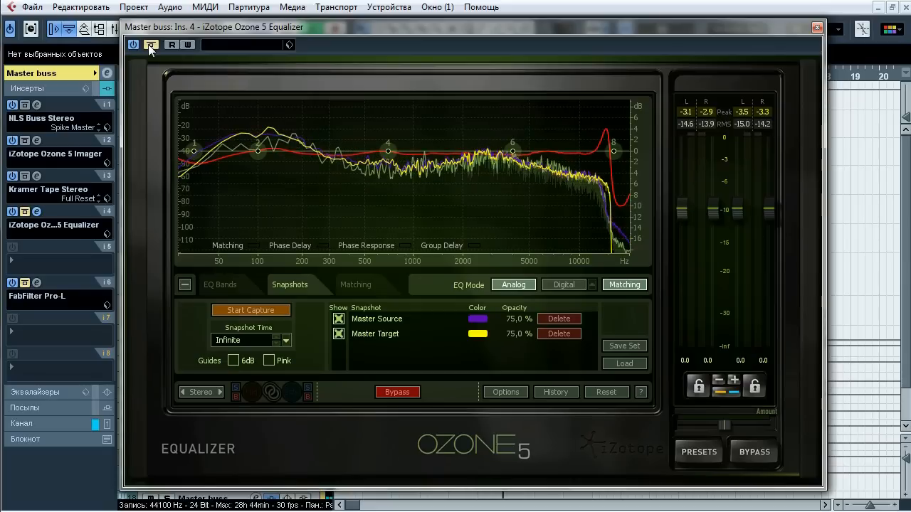
click(148, 45)
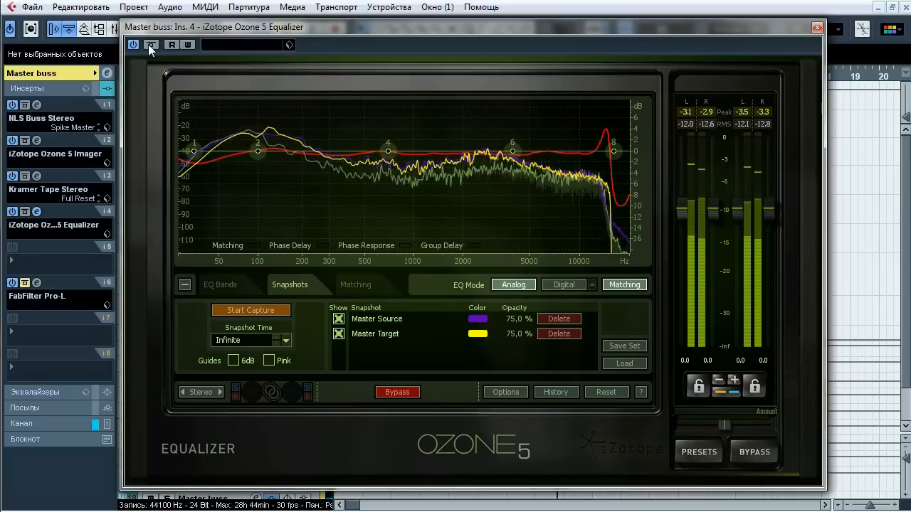
key(space)
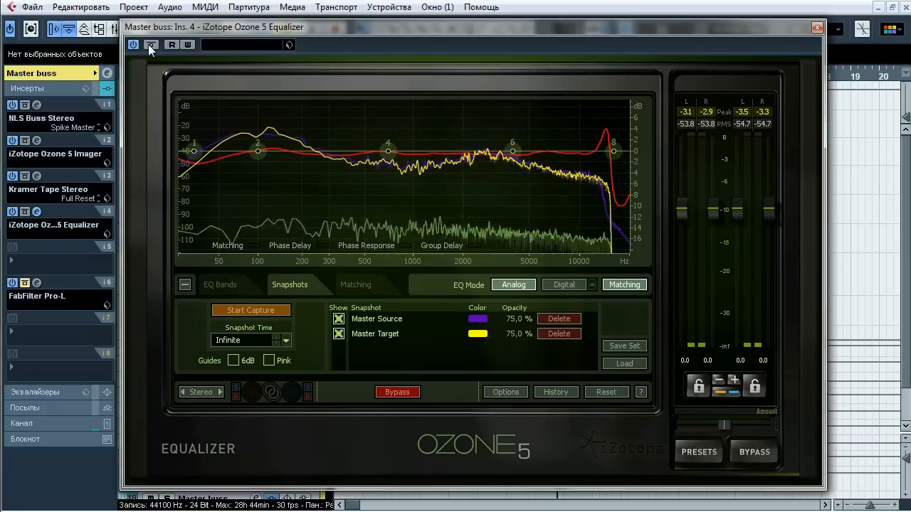
Step: Review the Ozone 5 Equalizer's matching amount, smoothing and source and target snapshots, and close the plug-in
click(357, 284)
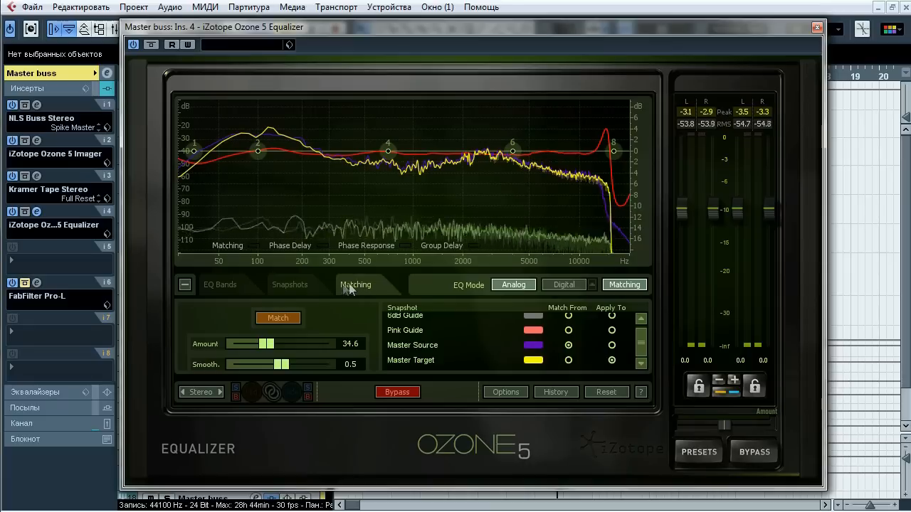
click(302, 284)
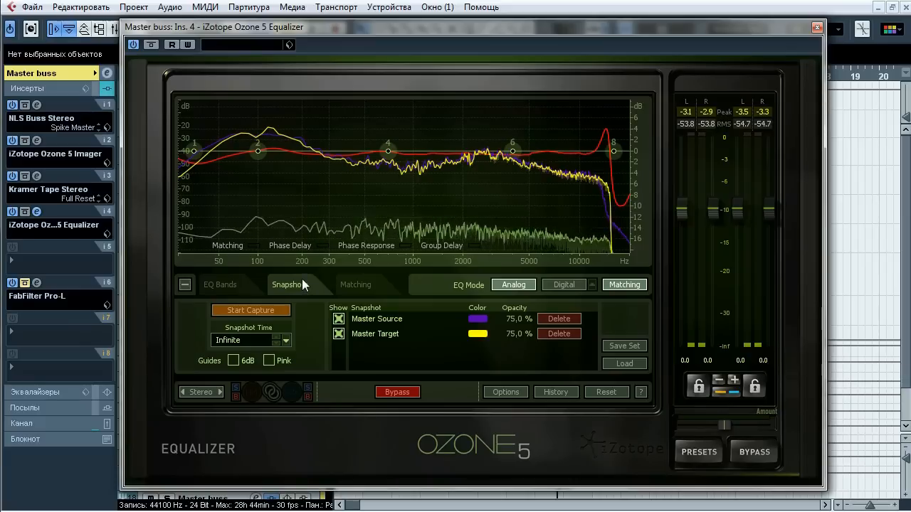
click(816, 28)
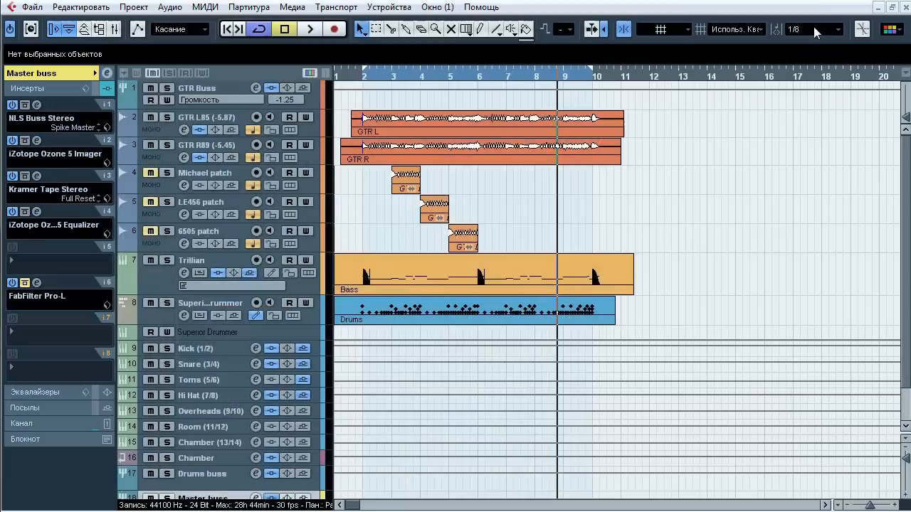
Step: Open the Master buss FabFilter Pro-L limiter and compare playback with it active and bypassed
click(37, 282)
drag(440, 88, 440, 81)
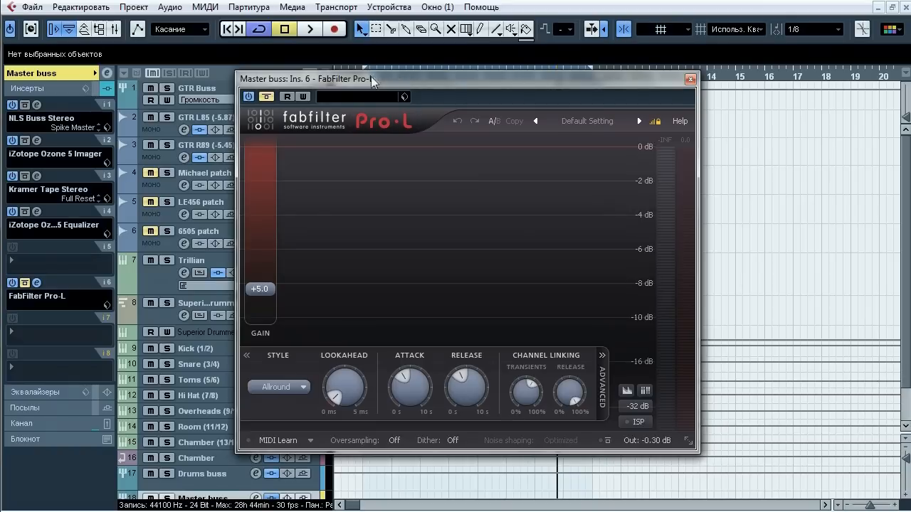
key(space)
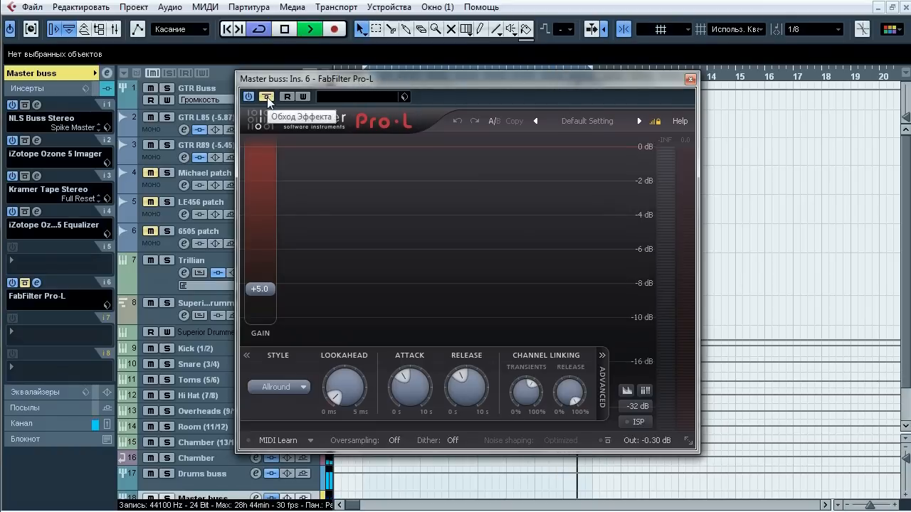
click(266, 97)
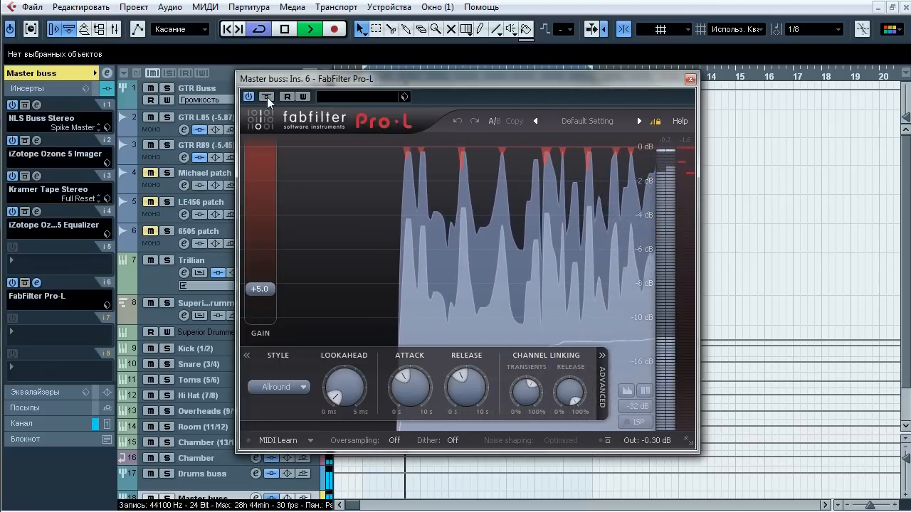
click(267, 96)
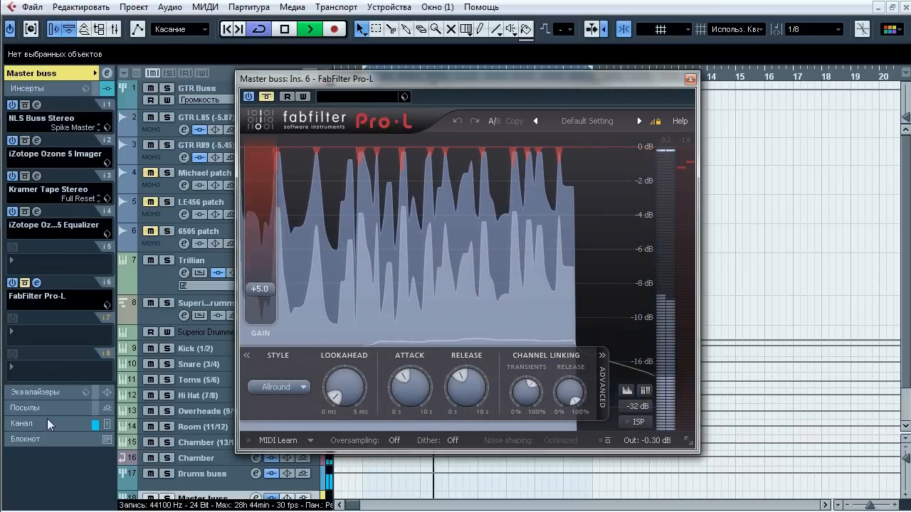
Step: Show the Master buss channel fader and meter, compare its level with Pro-L bypassed and active, and leave Pro-L active
click(47, 423)
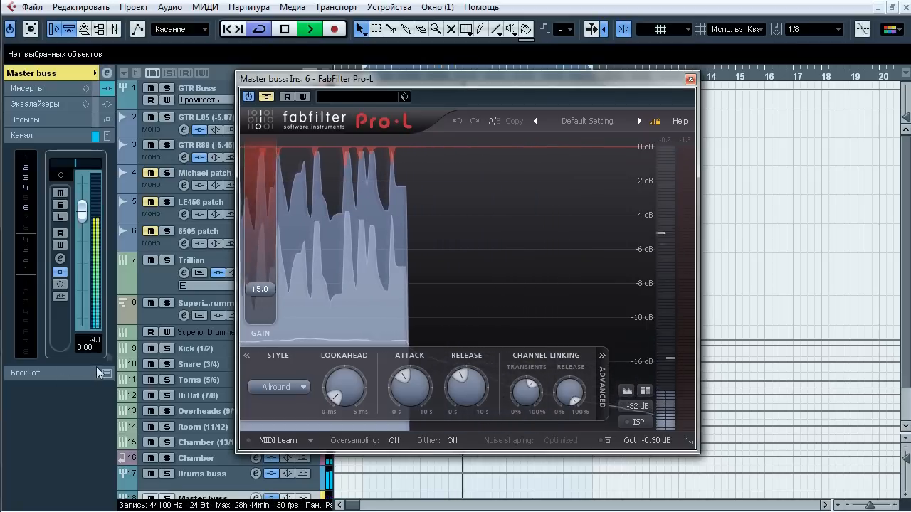
click(267, 97)
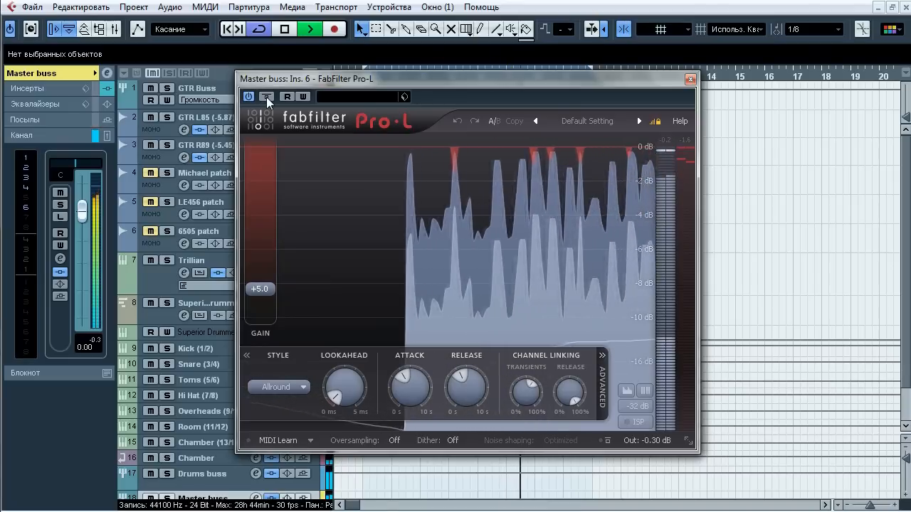
click(267, 97)
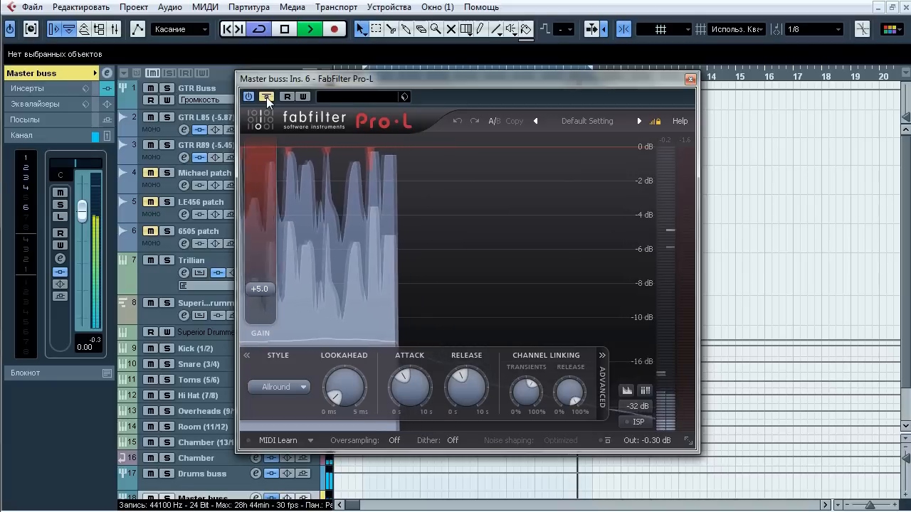
click(267, 97)
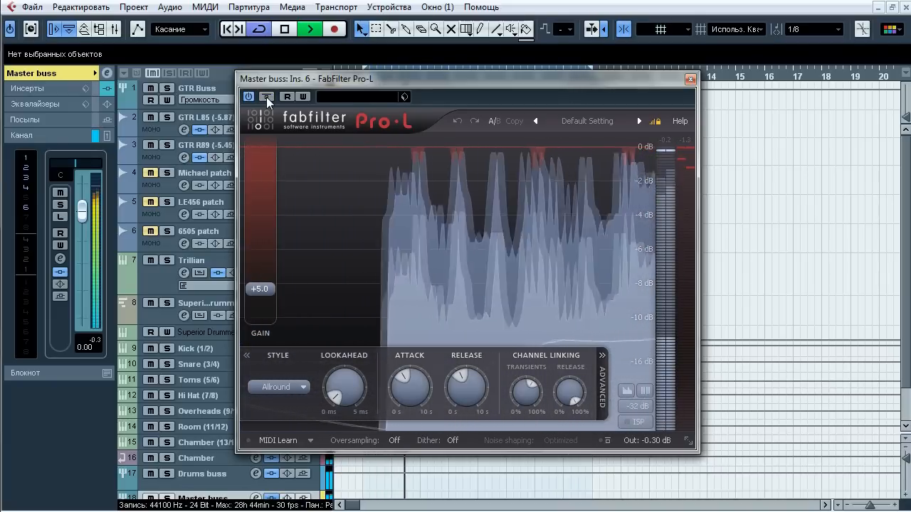
click(266, 96)
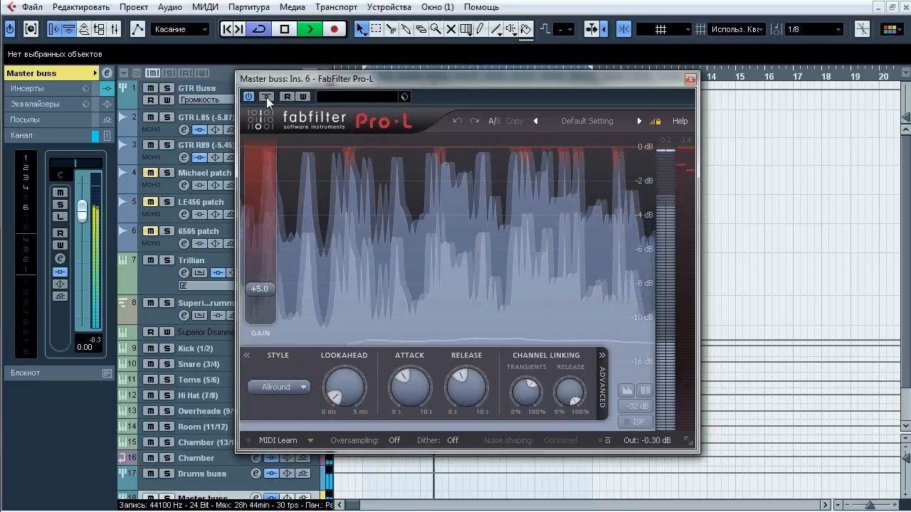
click(266, 97)
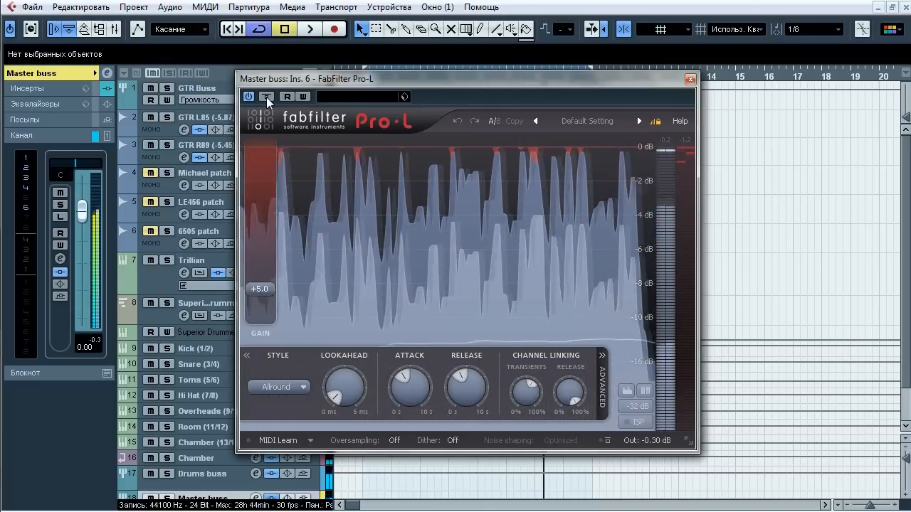
key(space)
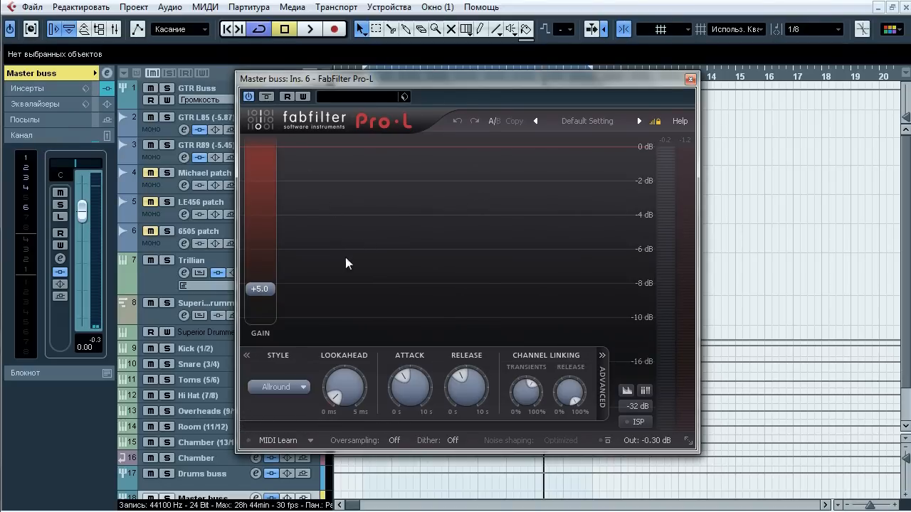
Step: Examine Pro-L's limiting style options and its release, gain and output level settings
click(255, 387)
click(281, 369)
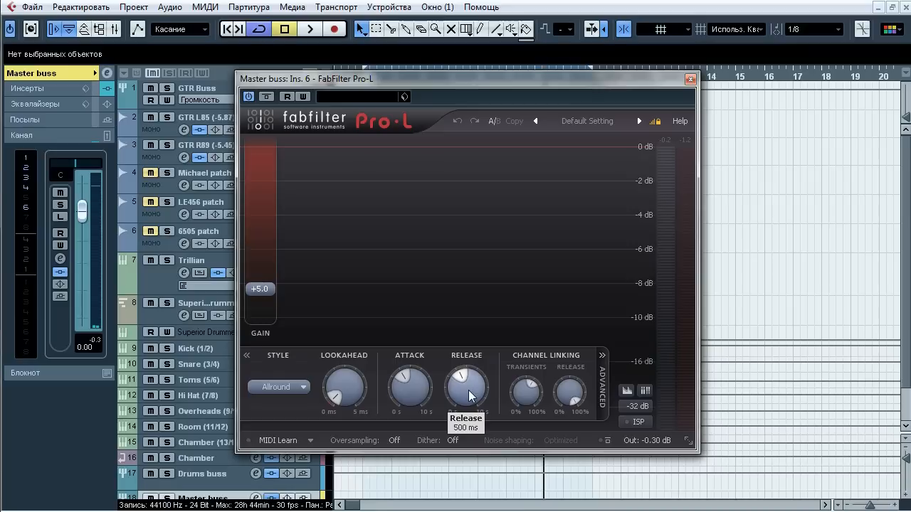
mouse_move(469, 397)
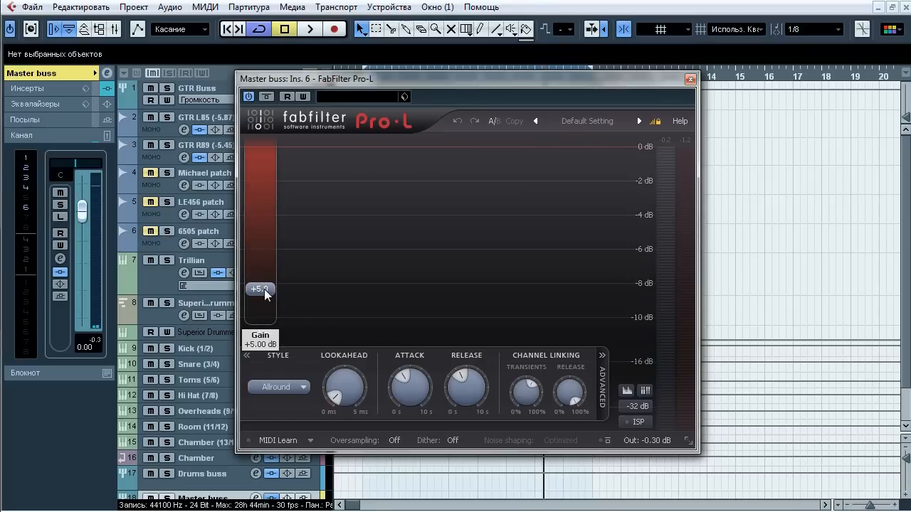
mouse_move(663, 446)
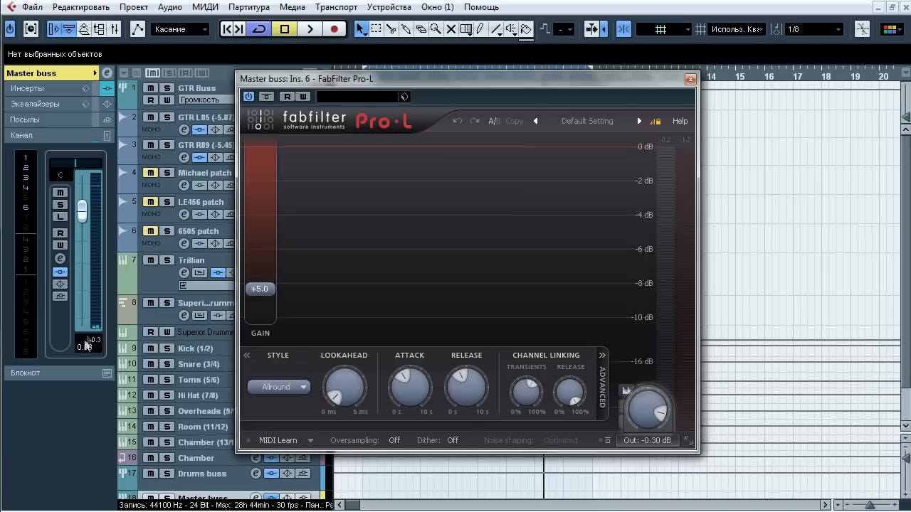
Step: Close the Pro-L window, switch to Windows Explorer and view the contents of the Cubase project and Impulse pack folders
click(689, 80)
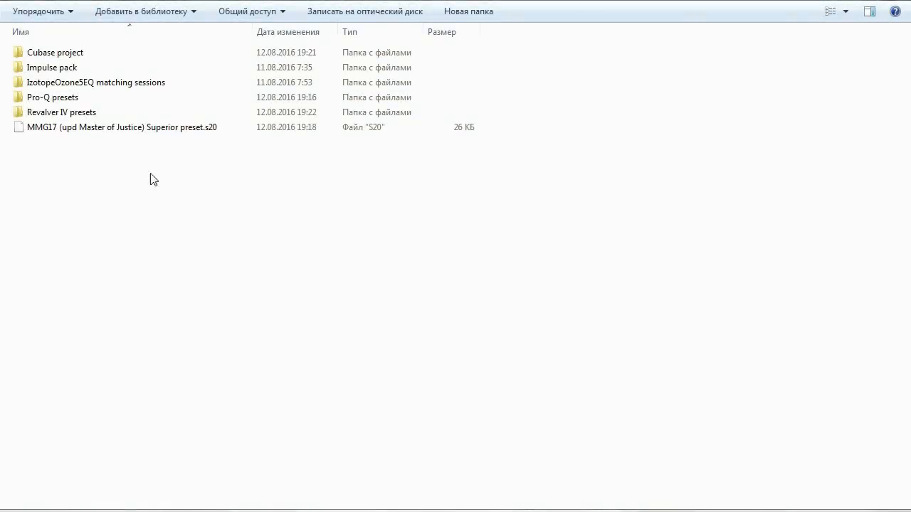
double_click(91, 54)
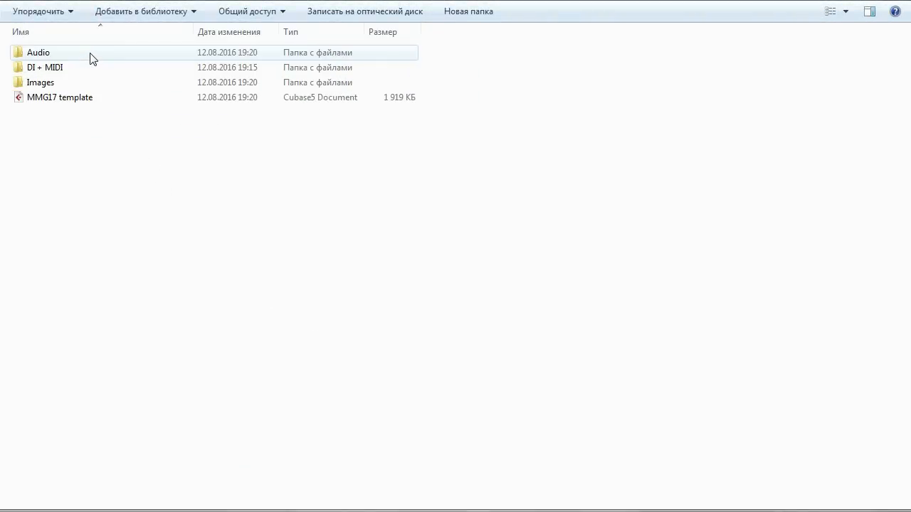
click(21, 1)
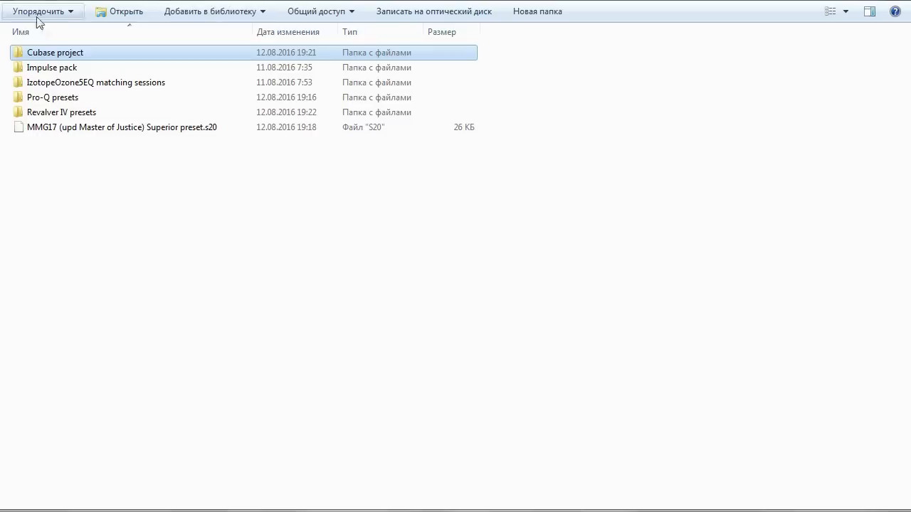
double_click(73, 68)
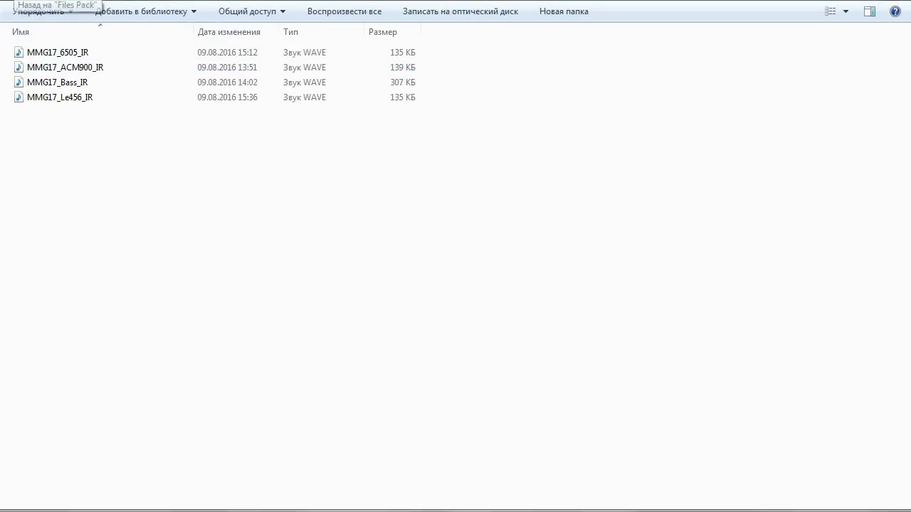
click(21, 1)
Step: View the contents of the IzotopeOzone5EQ matching sessions folder and the Pro-Q presets folder, returning to the files pack
double_click(75, 82)
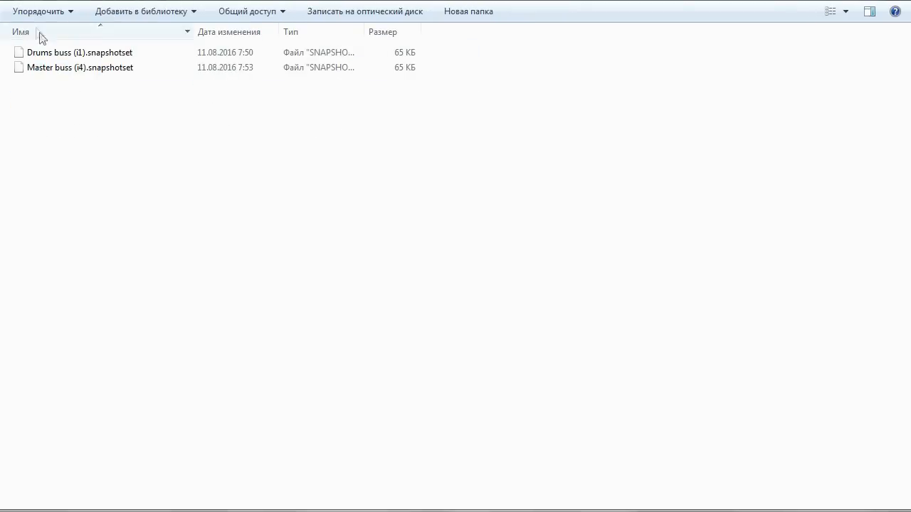
click(21, 0)
double_click(74, 95)
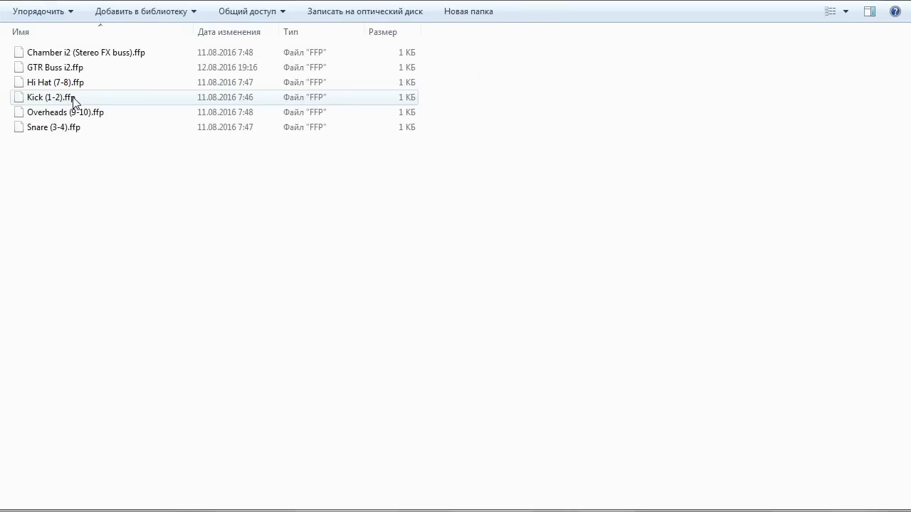
click(22, 1)
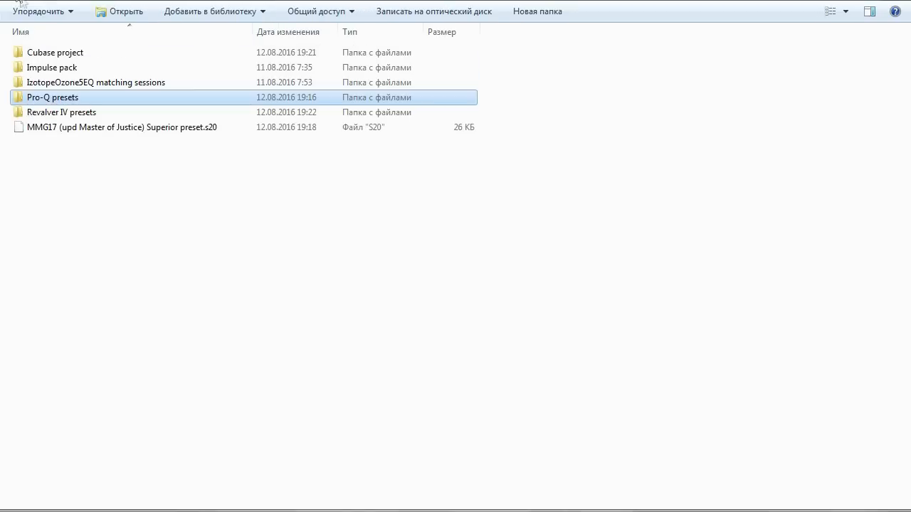
Step: View the contents of the Revalver IV presets folder, return to the files pack and select the MMG17 Superior preset file
click(82, 115)
double_click(81, 115)
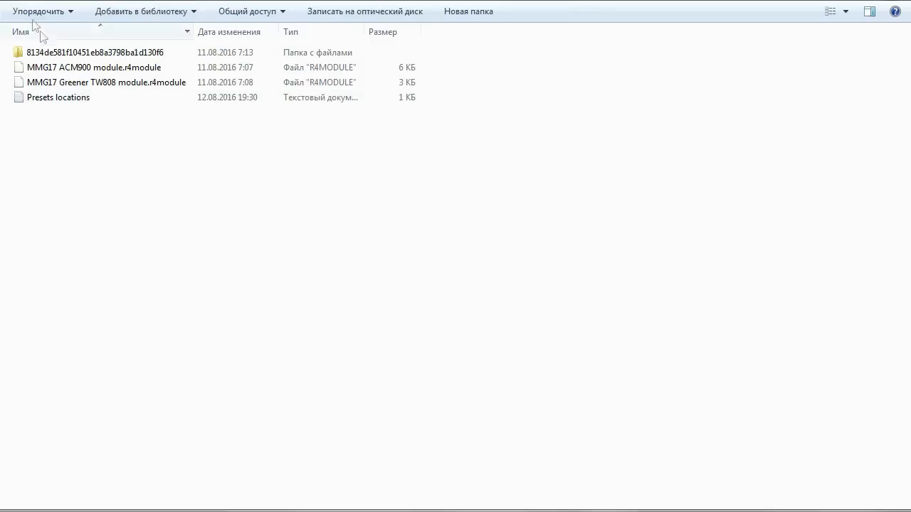
click(18, 1)
click(95, 131)
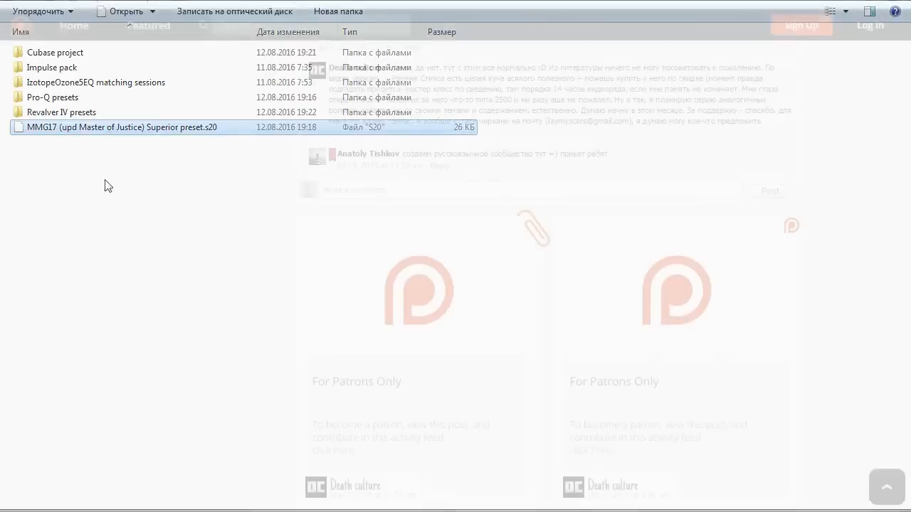
Step: Switch to the browser and review the $1.00+ per month reward on Death culture's Patreon page
scroll(456, 285, down, 3)
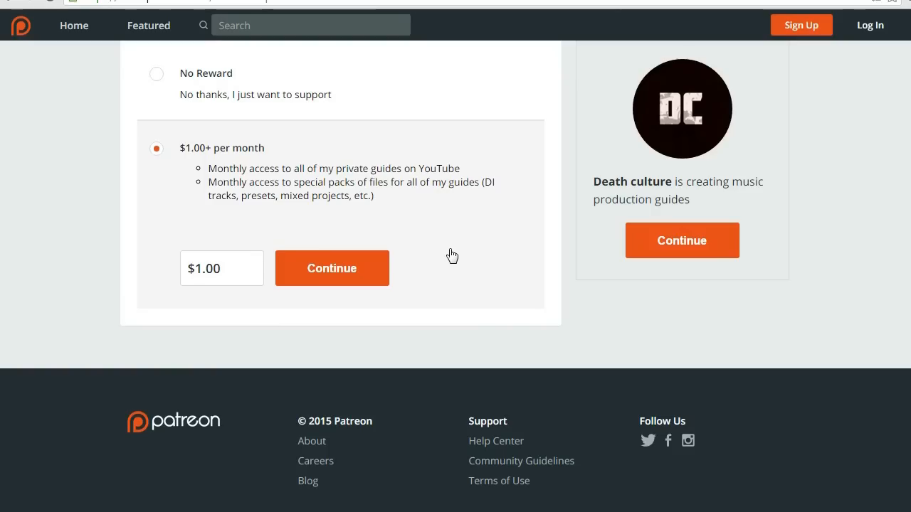
scroll(712, 285, up, 3)
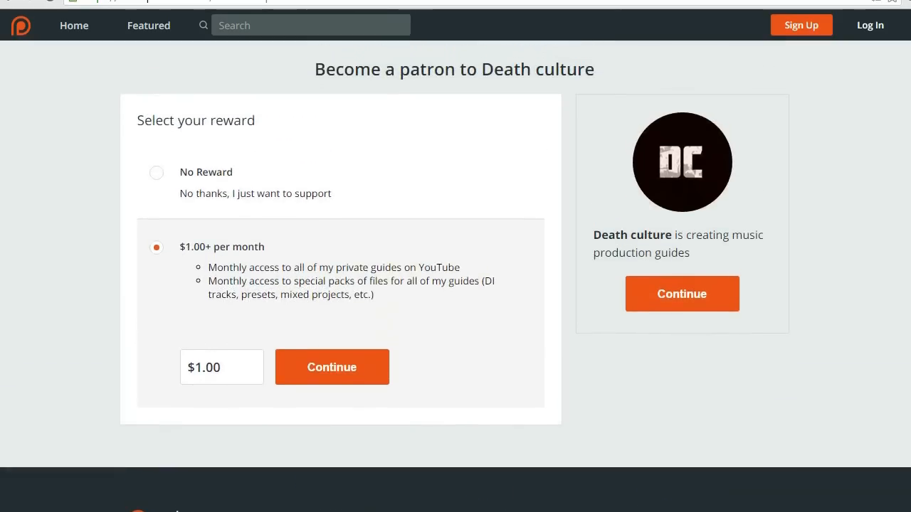